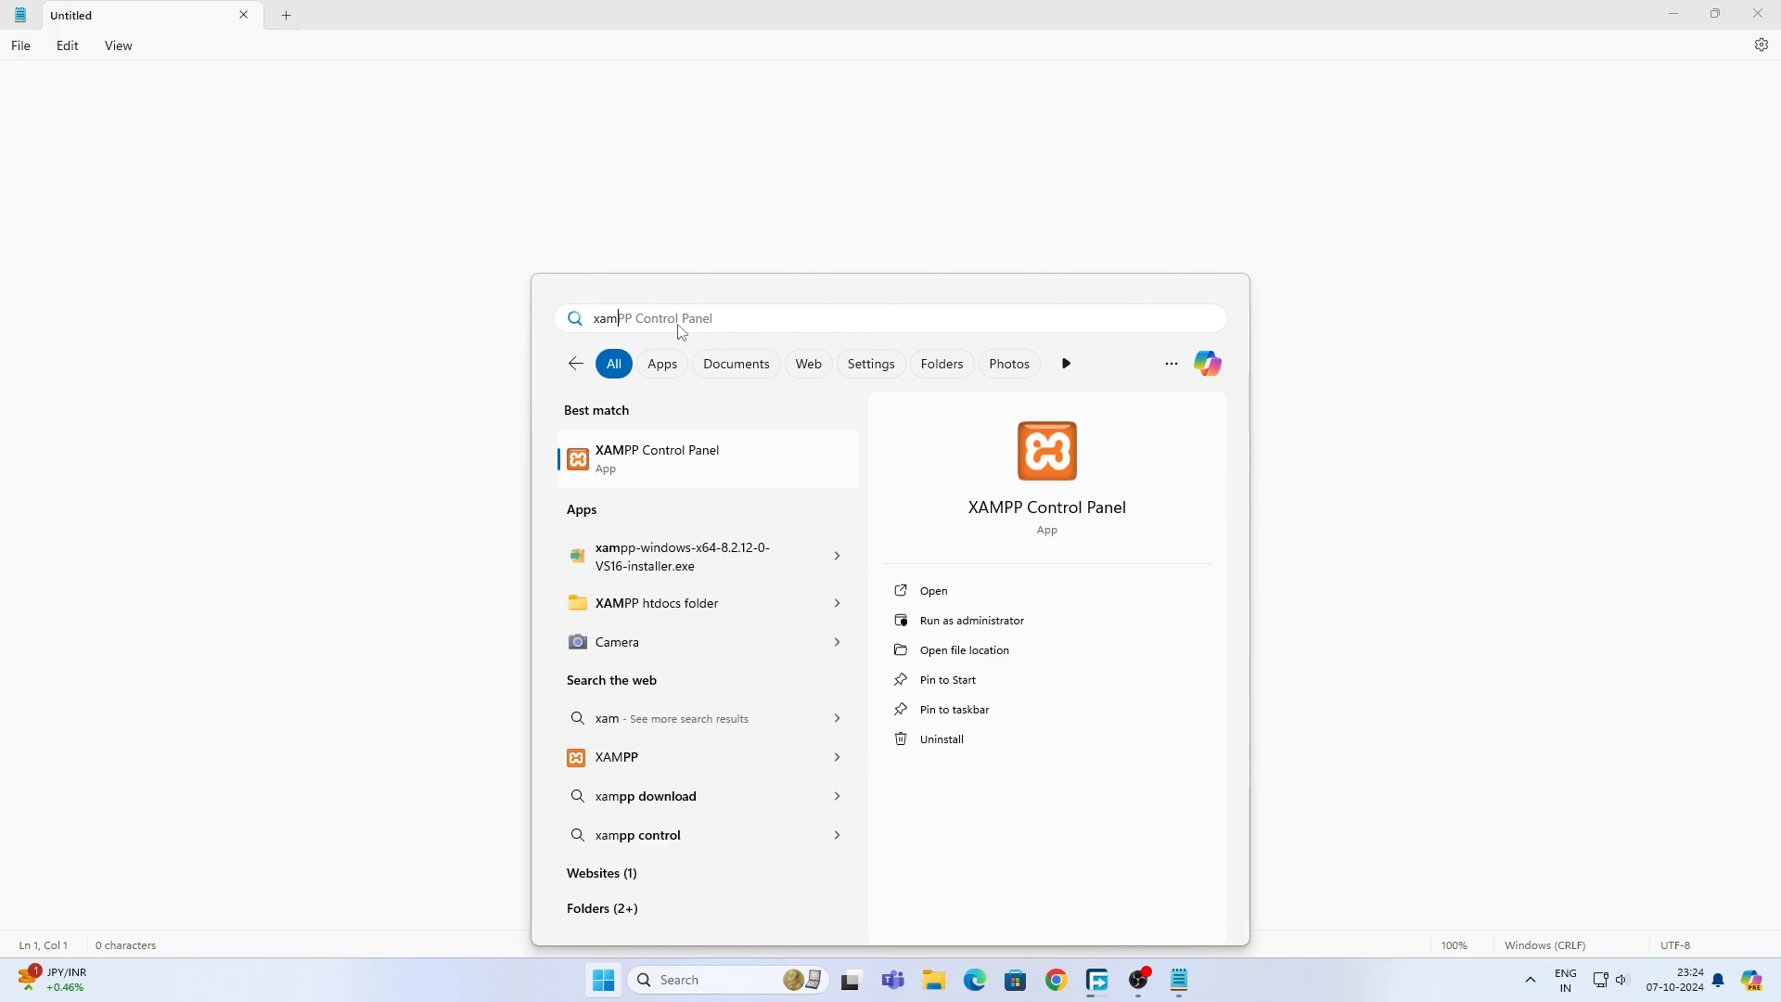
# - Open the XAMPP Control Panel, start the Apache and MySQL modules, and minimize its window
pyautogui.click(656, 457)
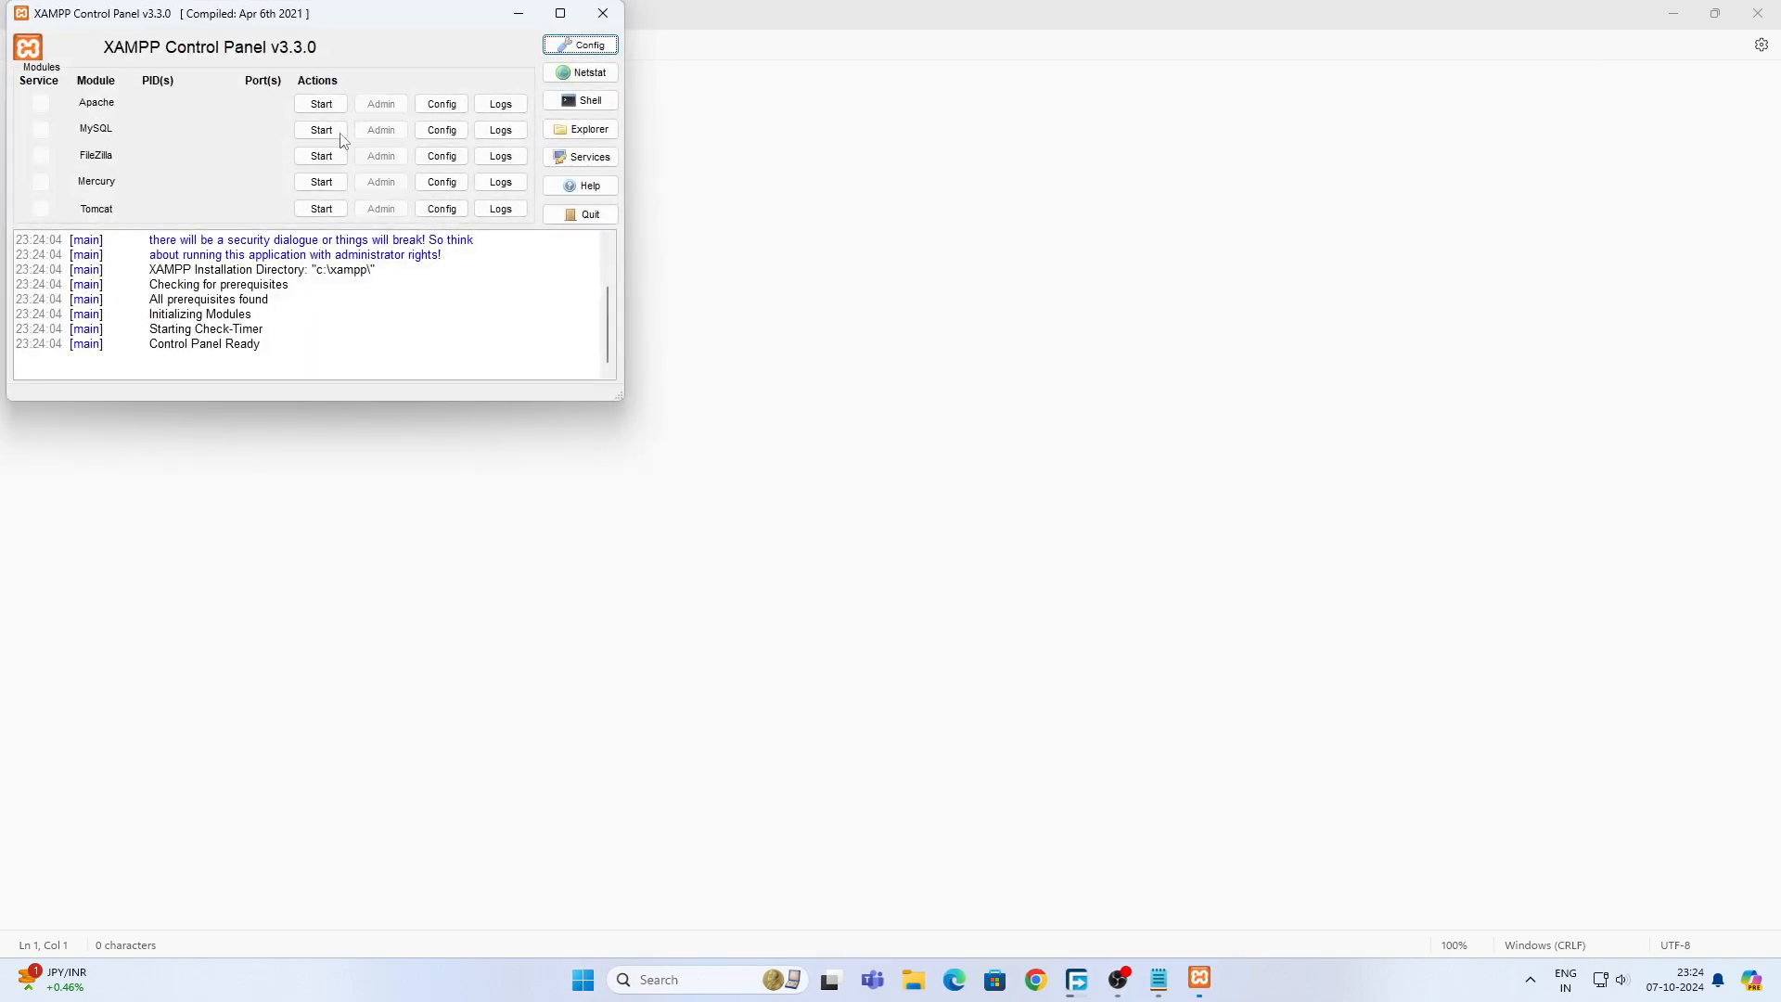
pyautogui.click(318, 105)
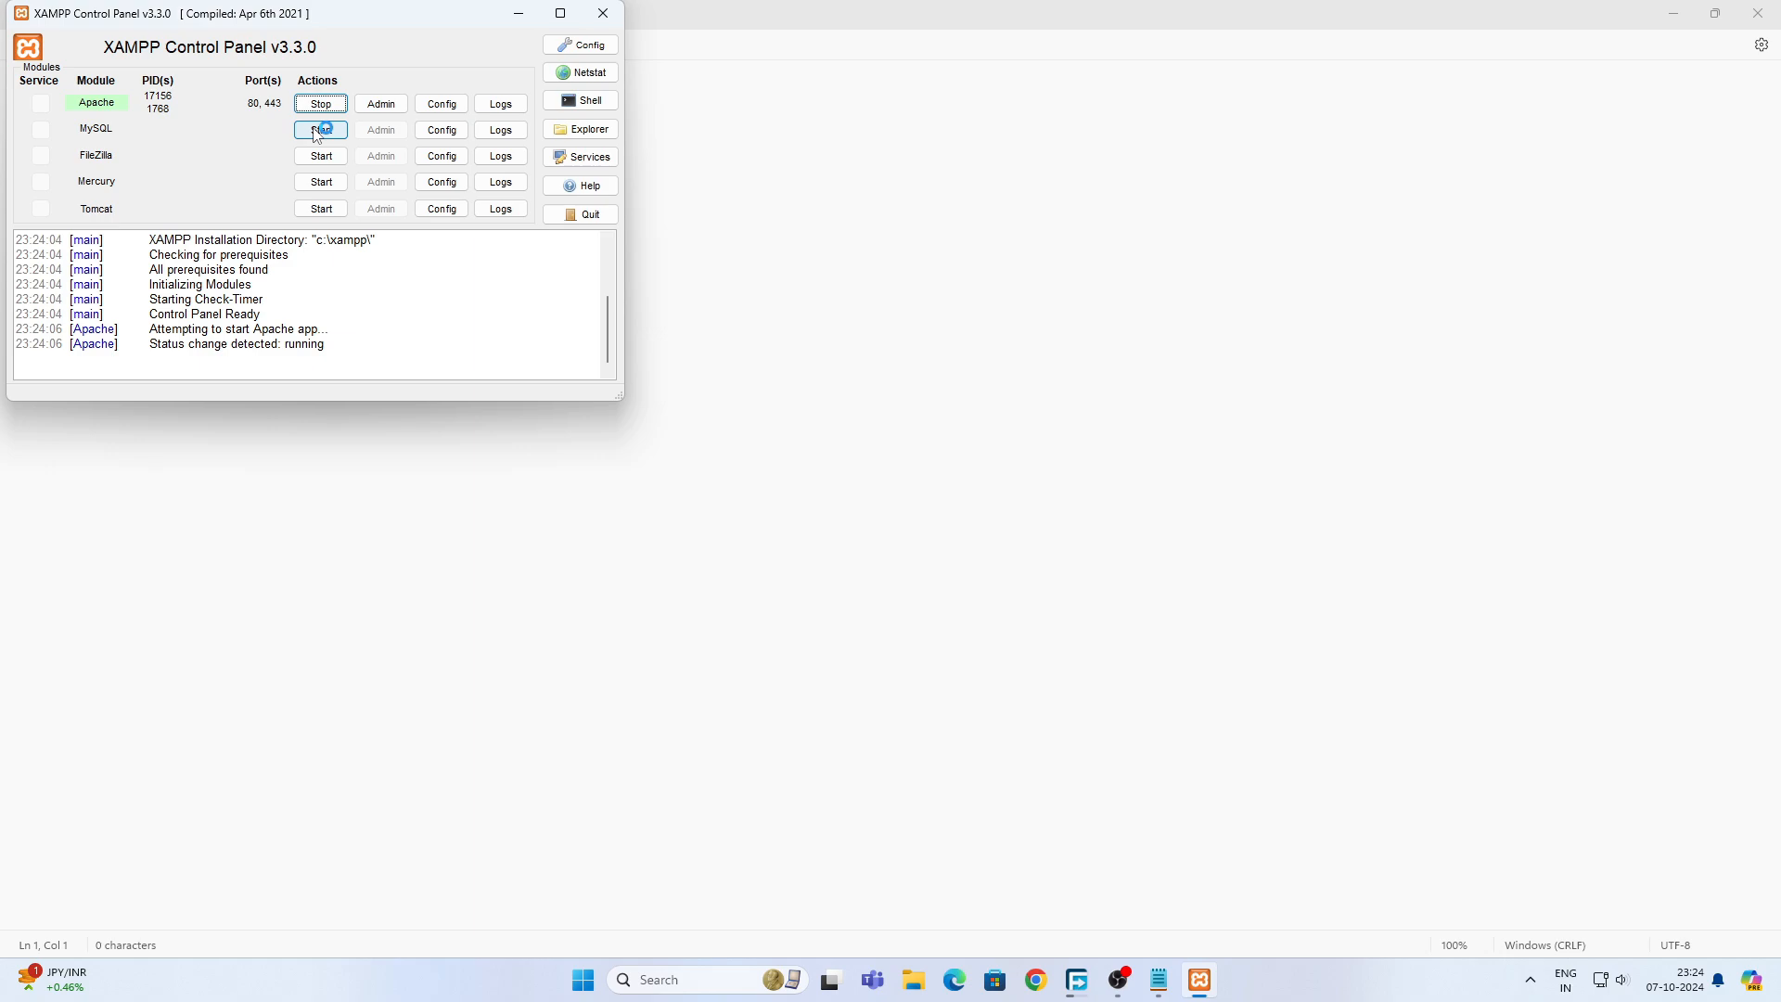
pyautogui.click(314, 130)
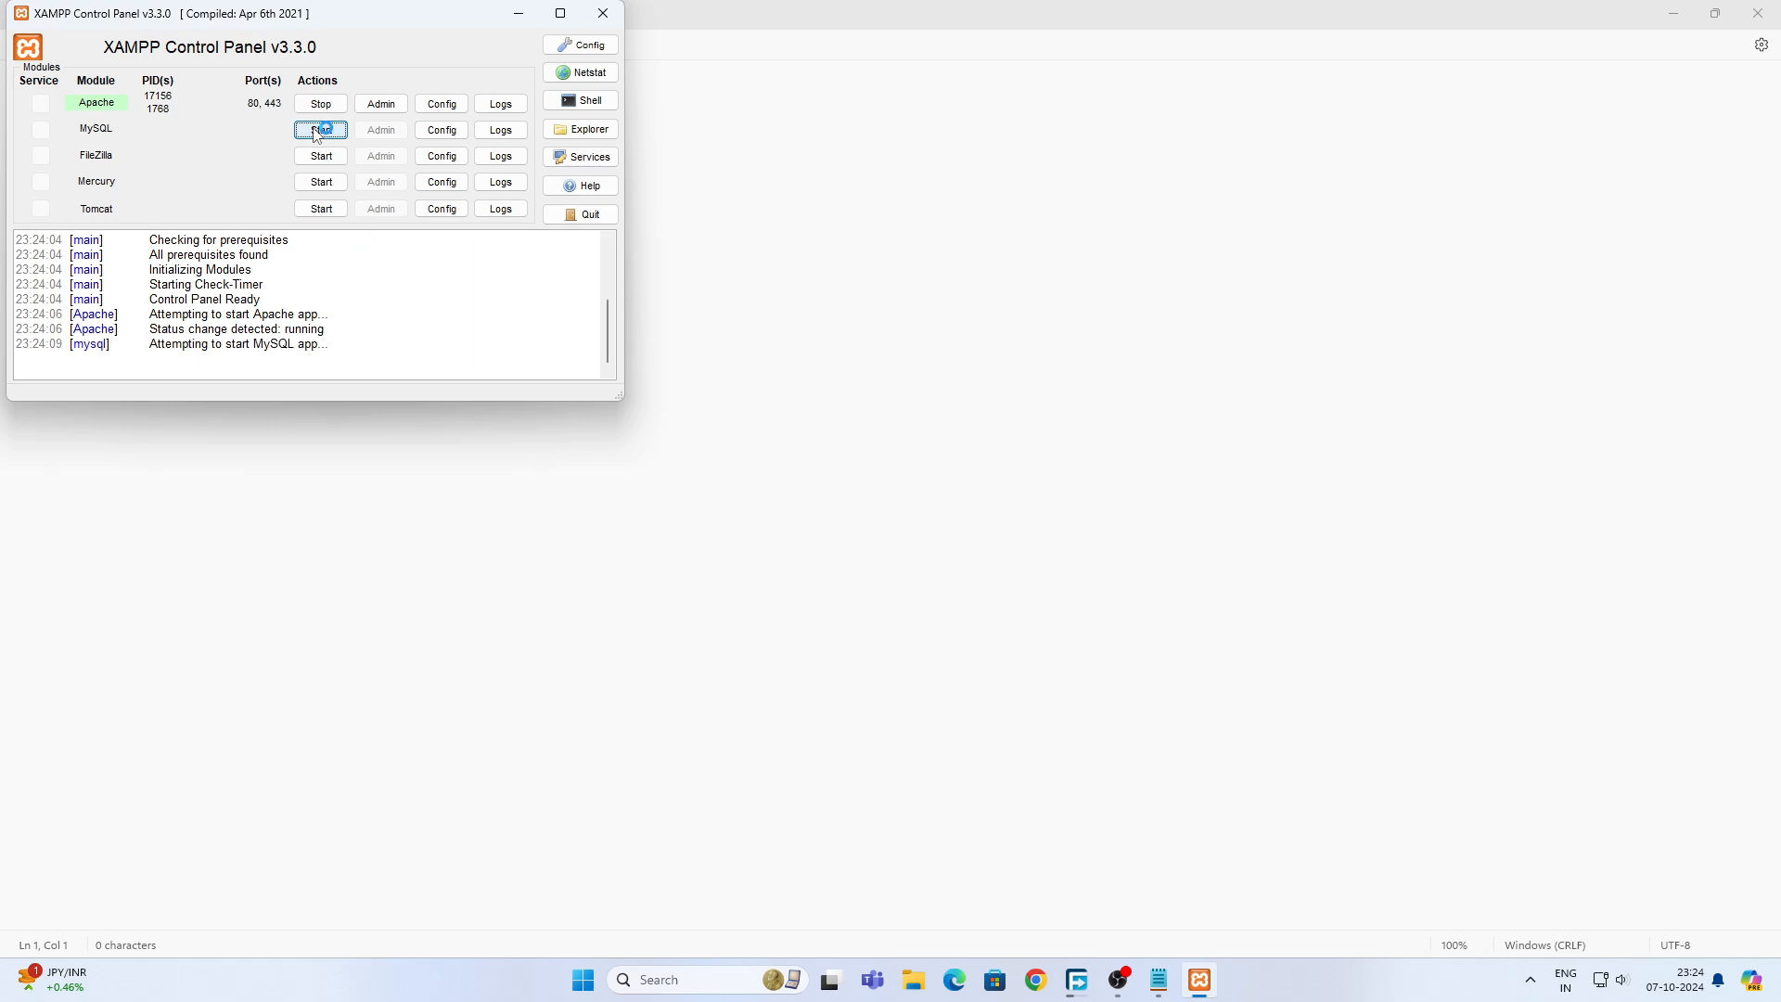
pyautogui.click(519, 13)
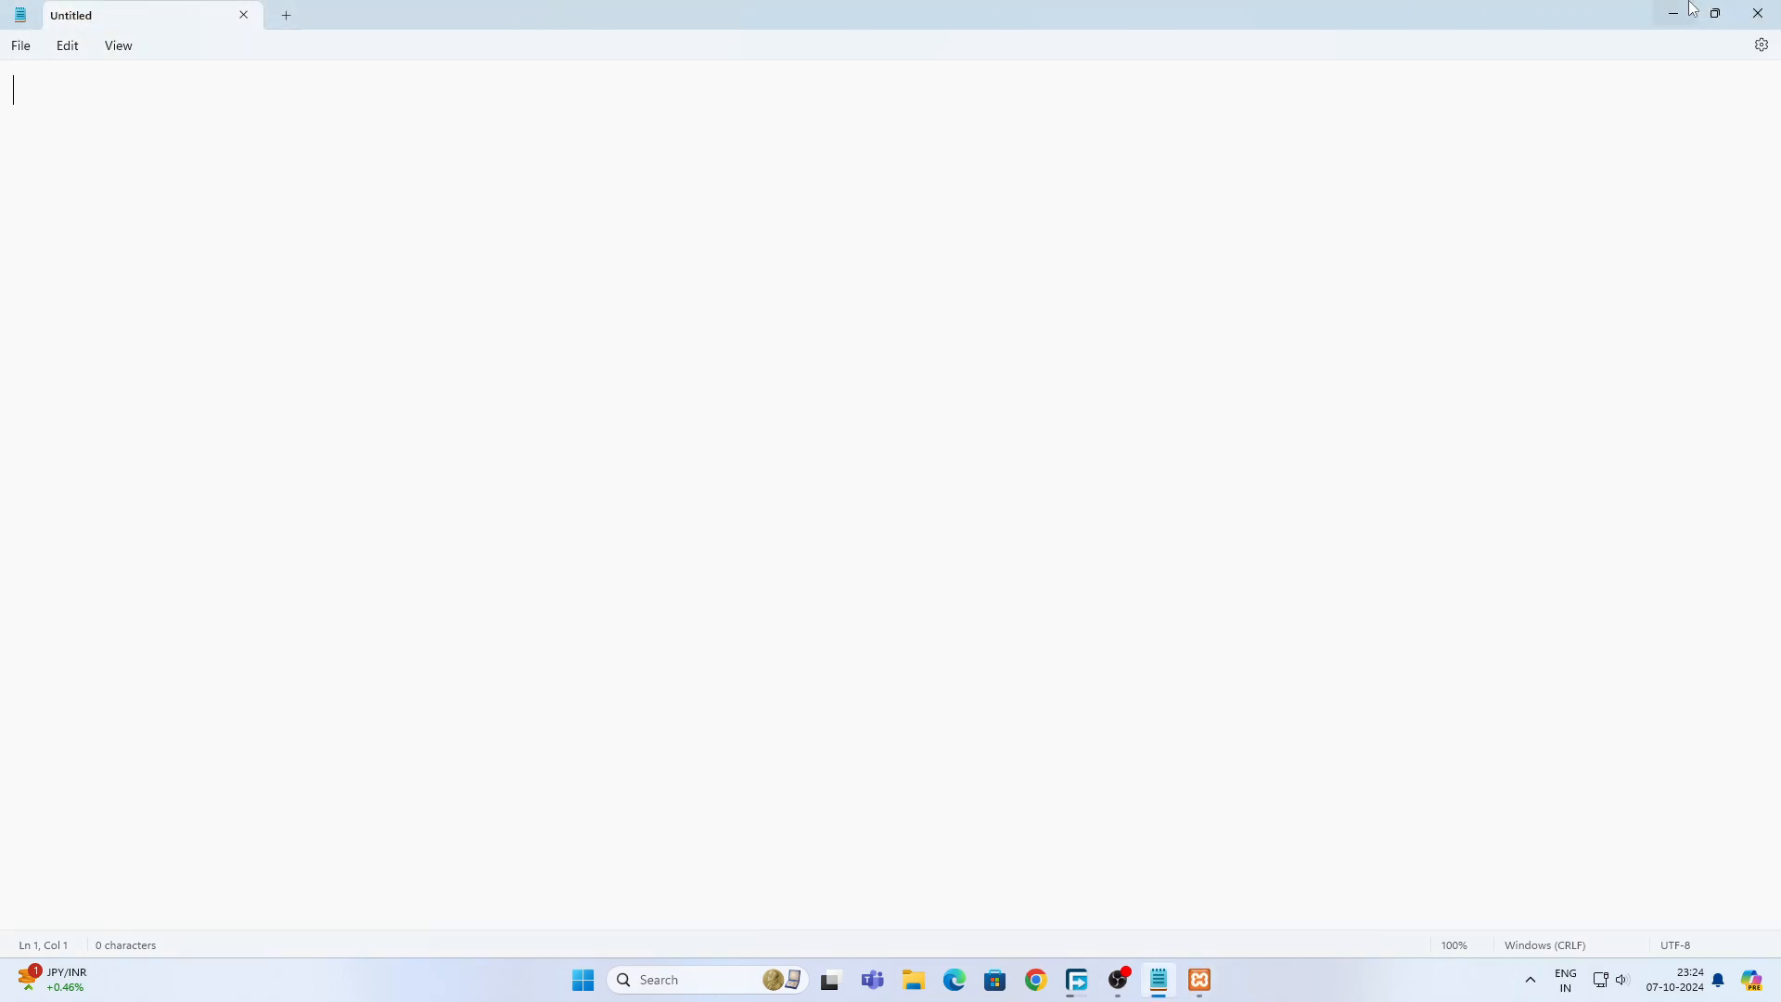
# - Switch to Chrome, load localhost/wordpress and look over the site's home page
pyautogui.click(1035, 981)
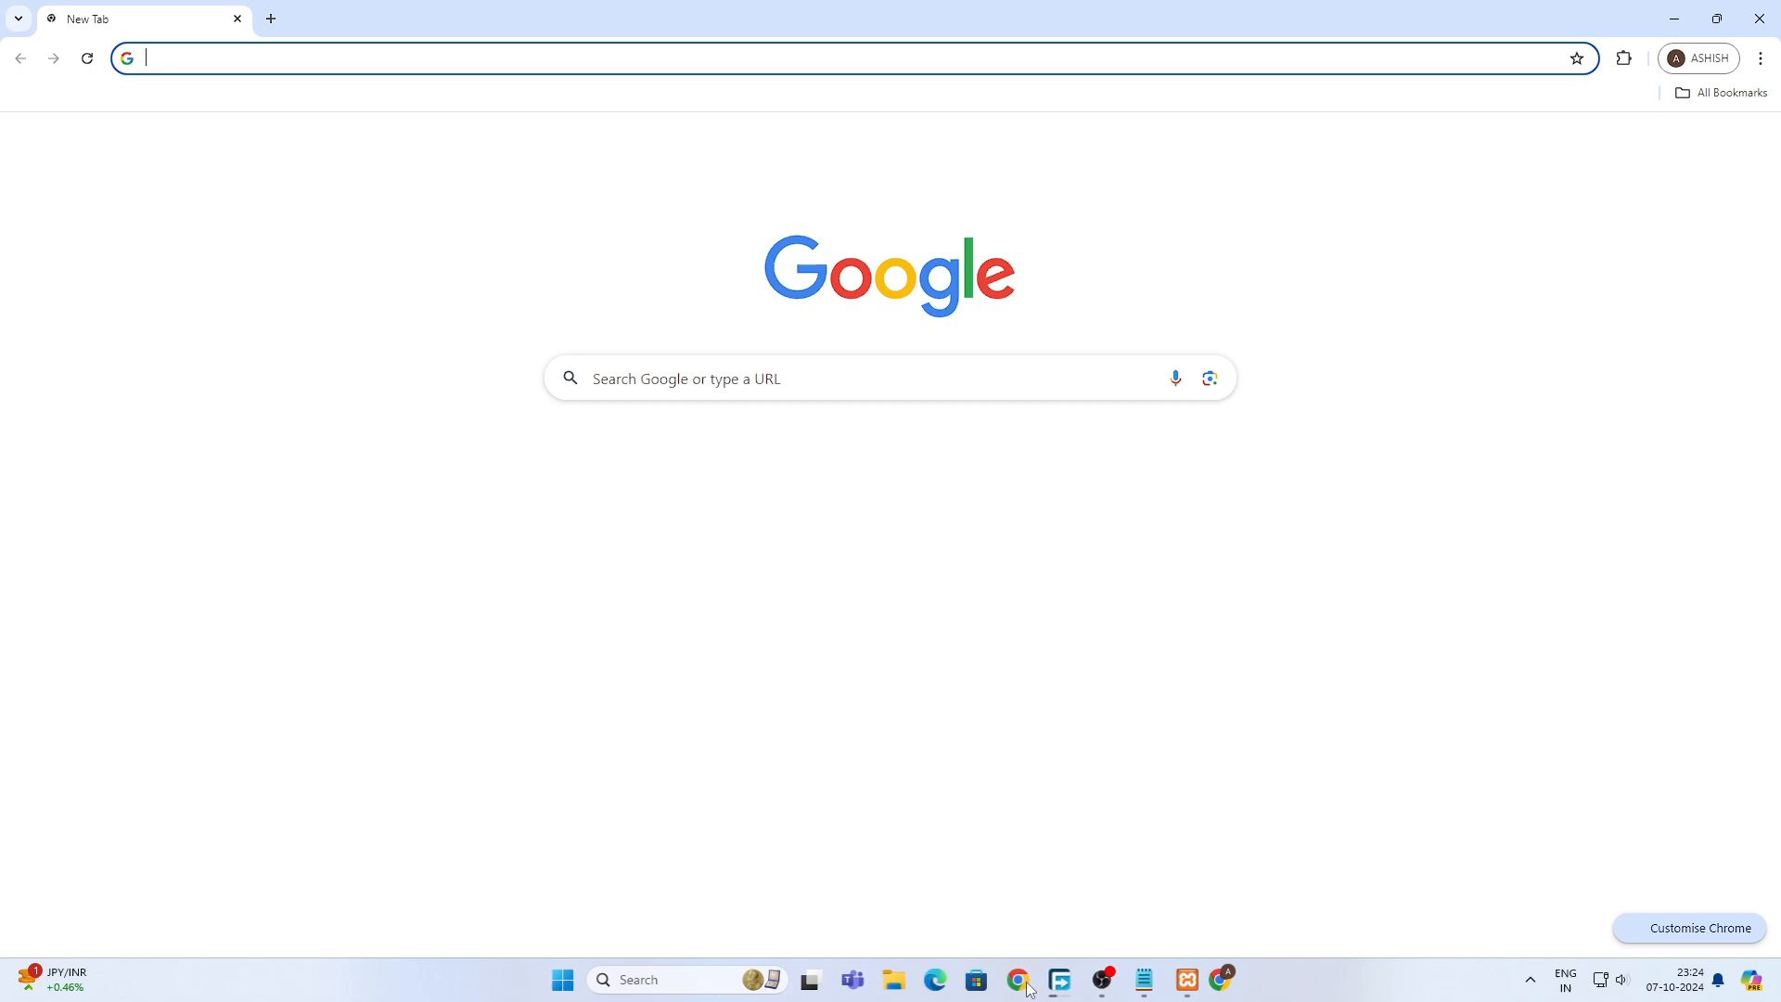
pyautogui.click(225, 65)
pyautogui.write('l')
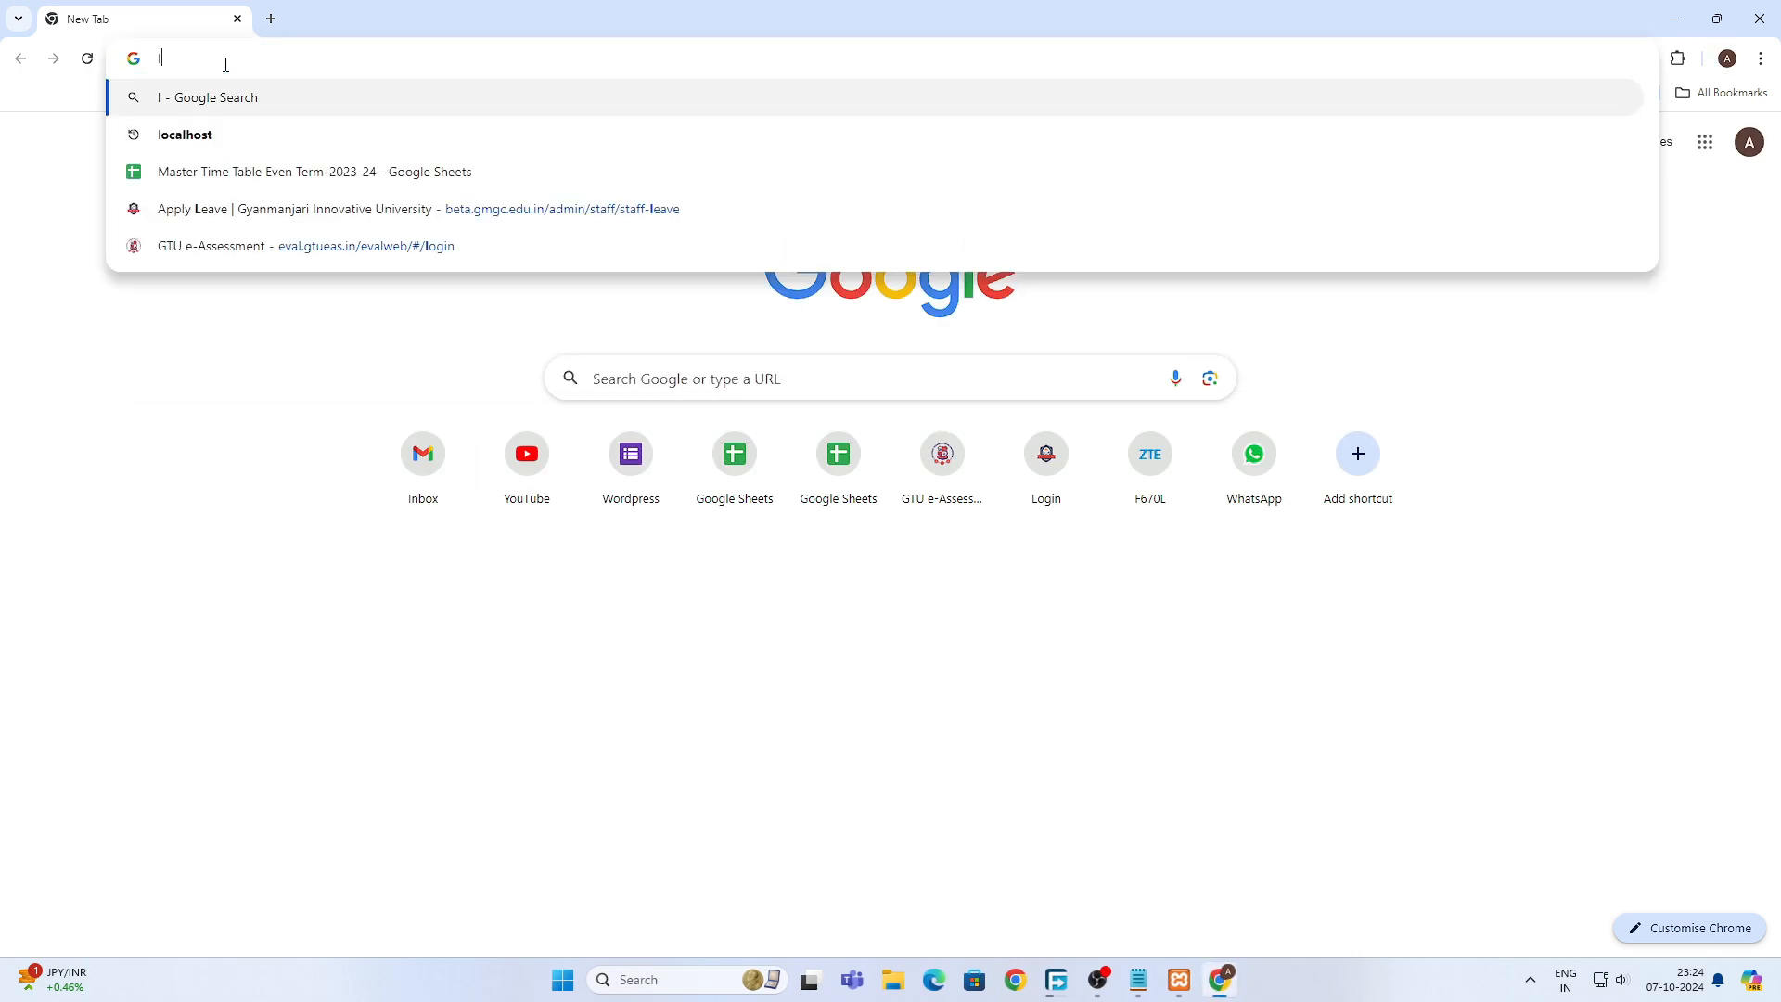
pyautogui.write('ocalhost')
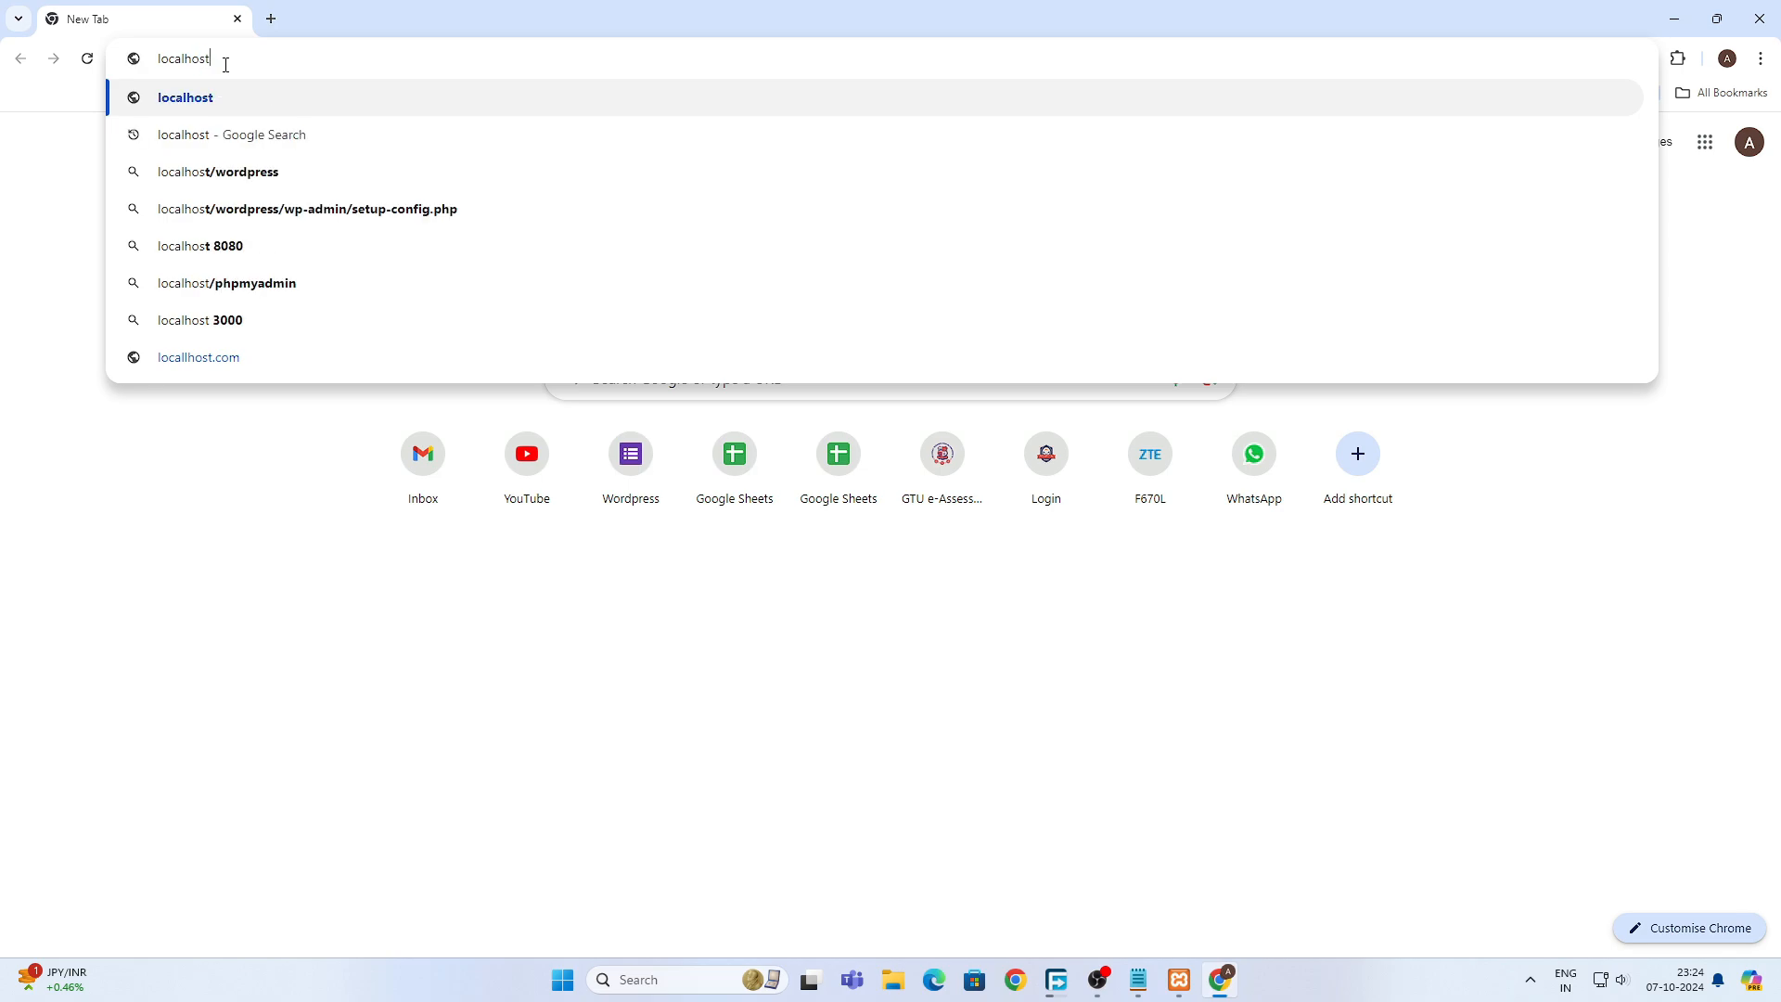
pyautogui.write('/w')
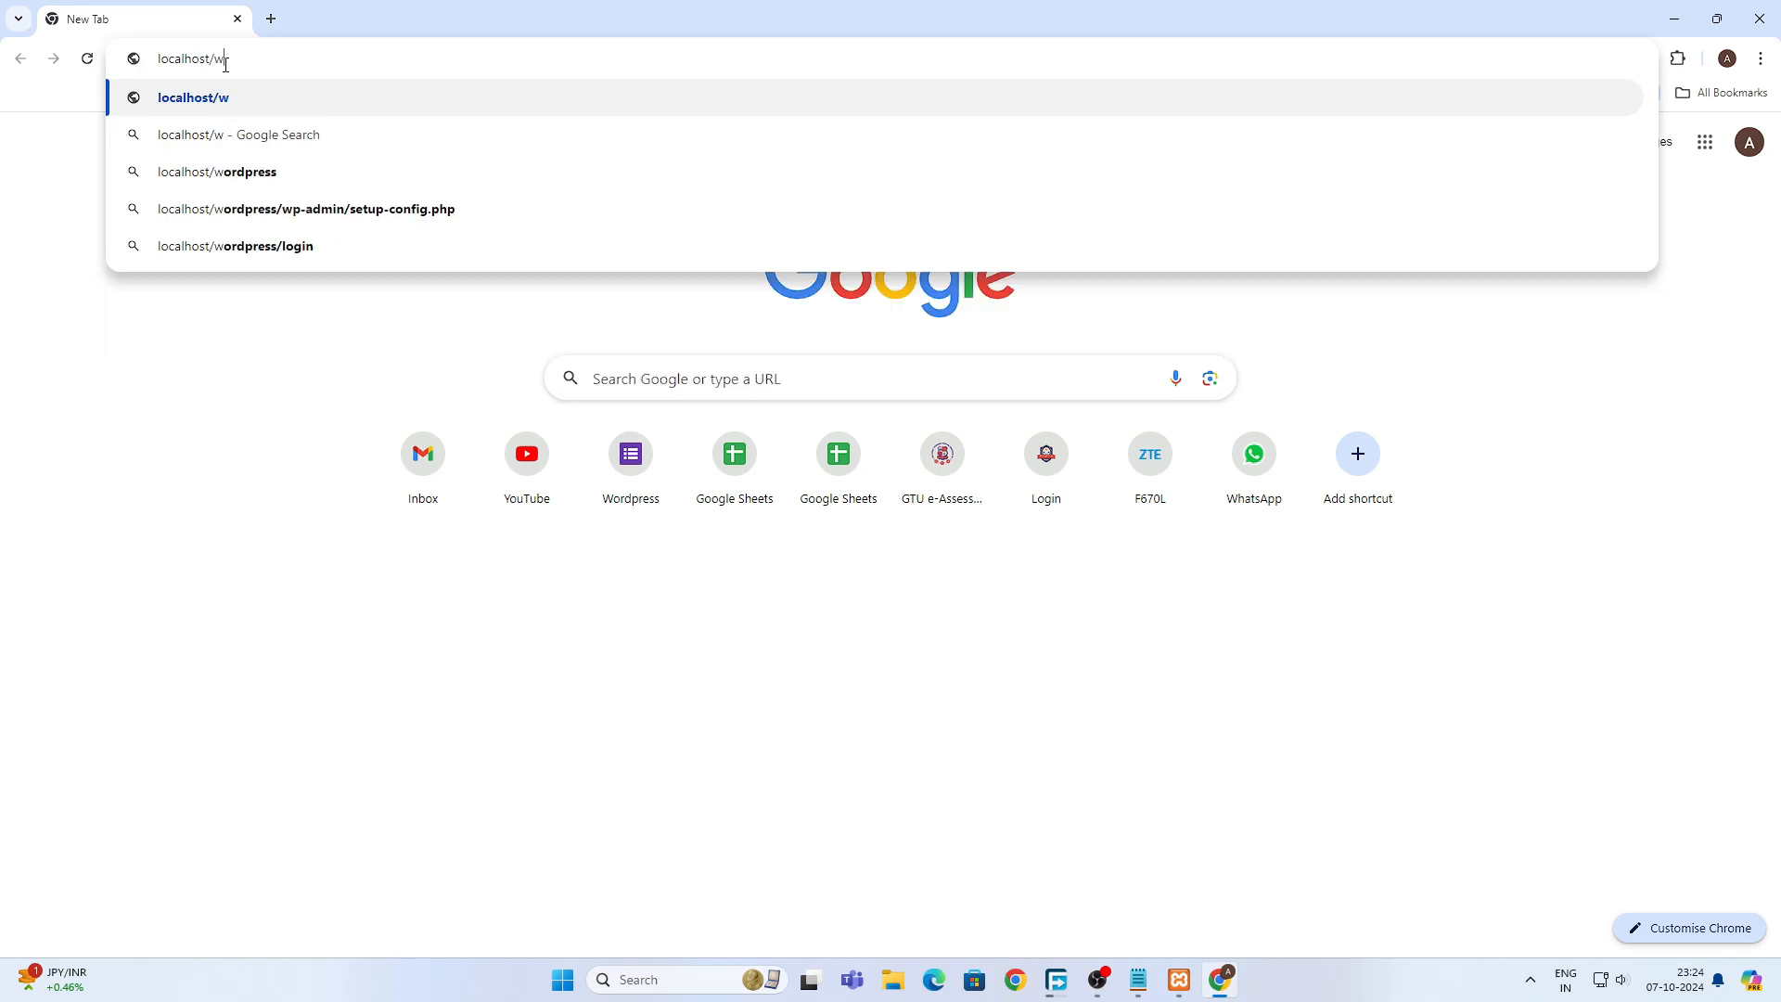
pyautogui.write('ordpress')
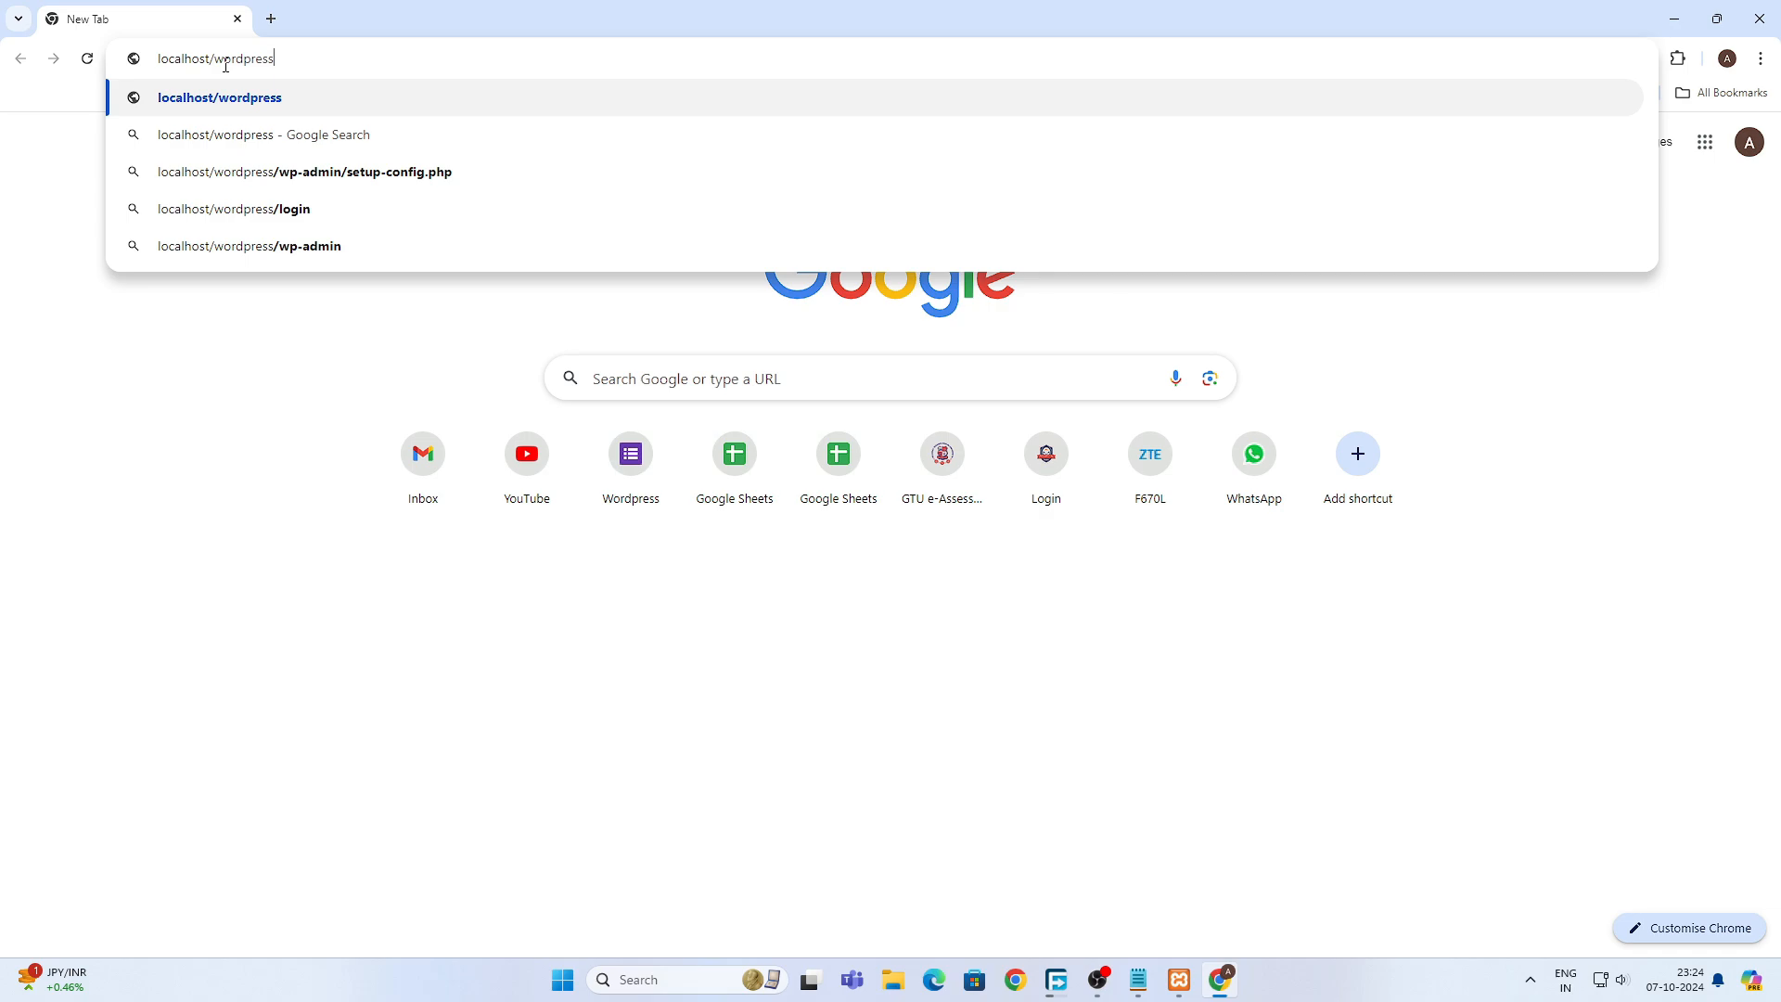
pyautogui.press('Return')
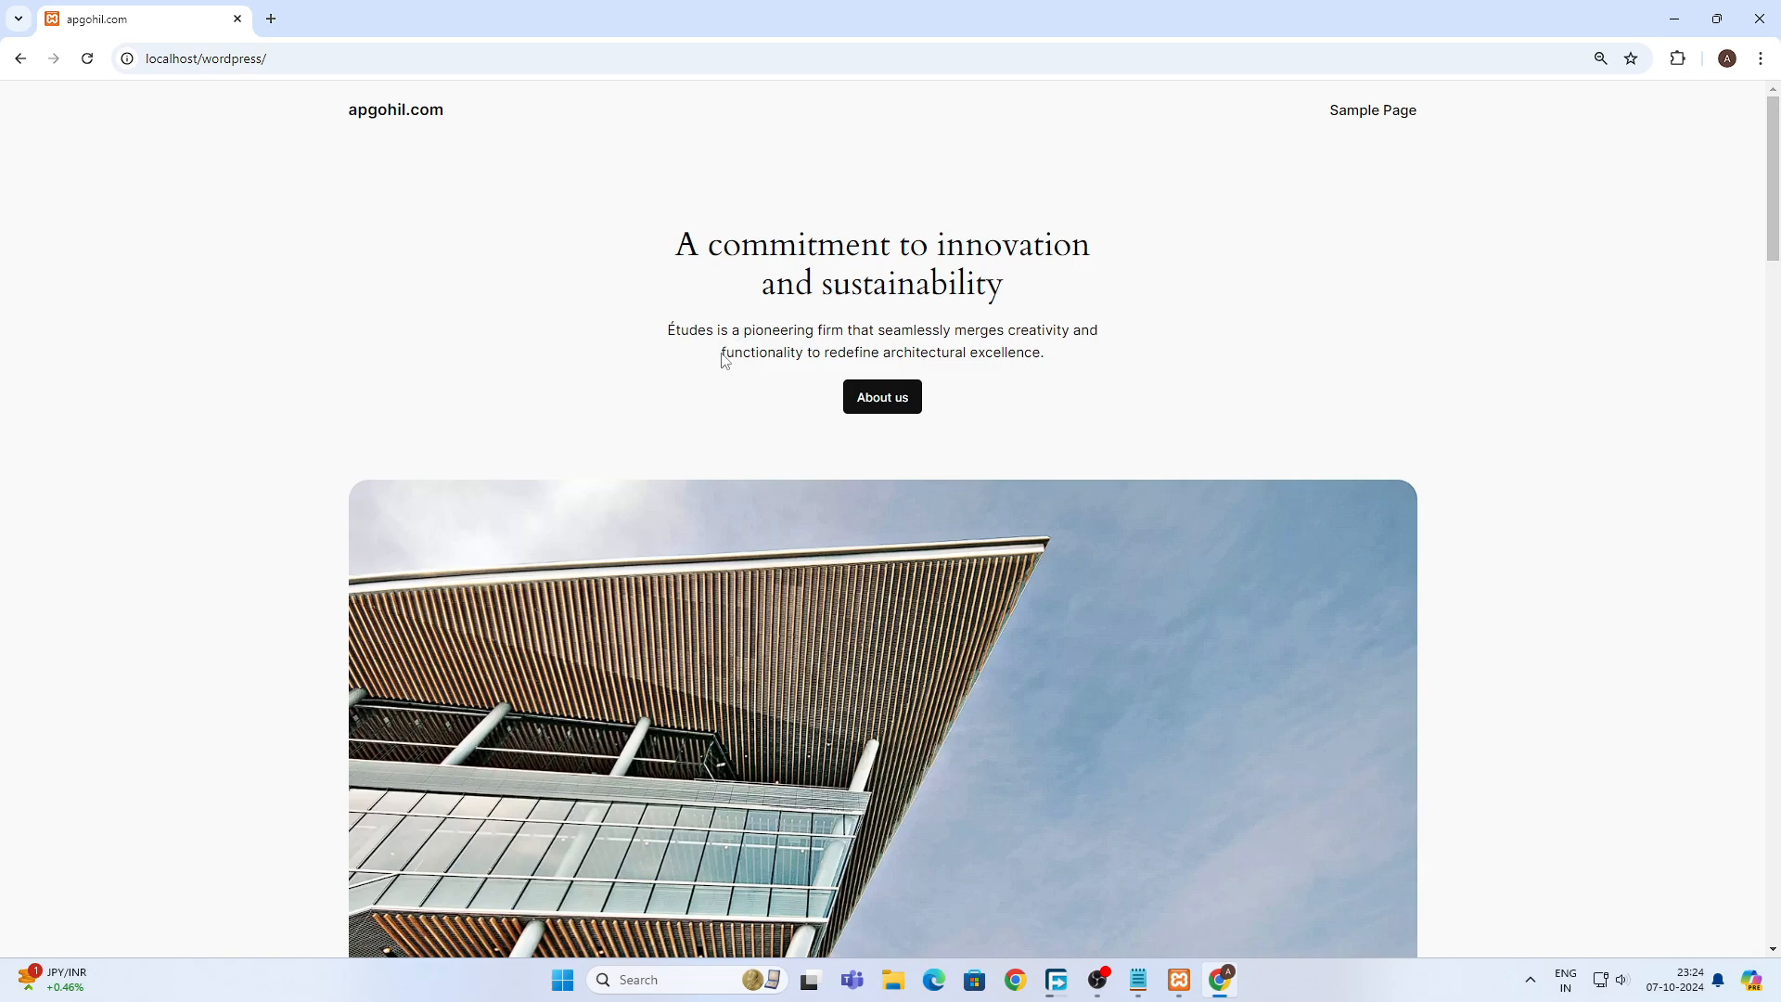
pyautogui.scroll(-13, 725, 360)
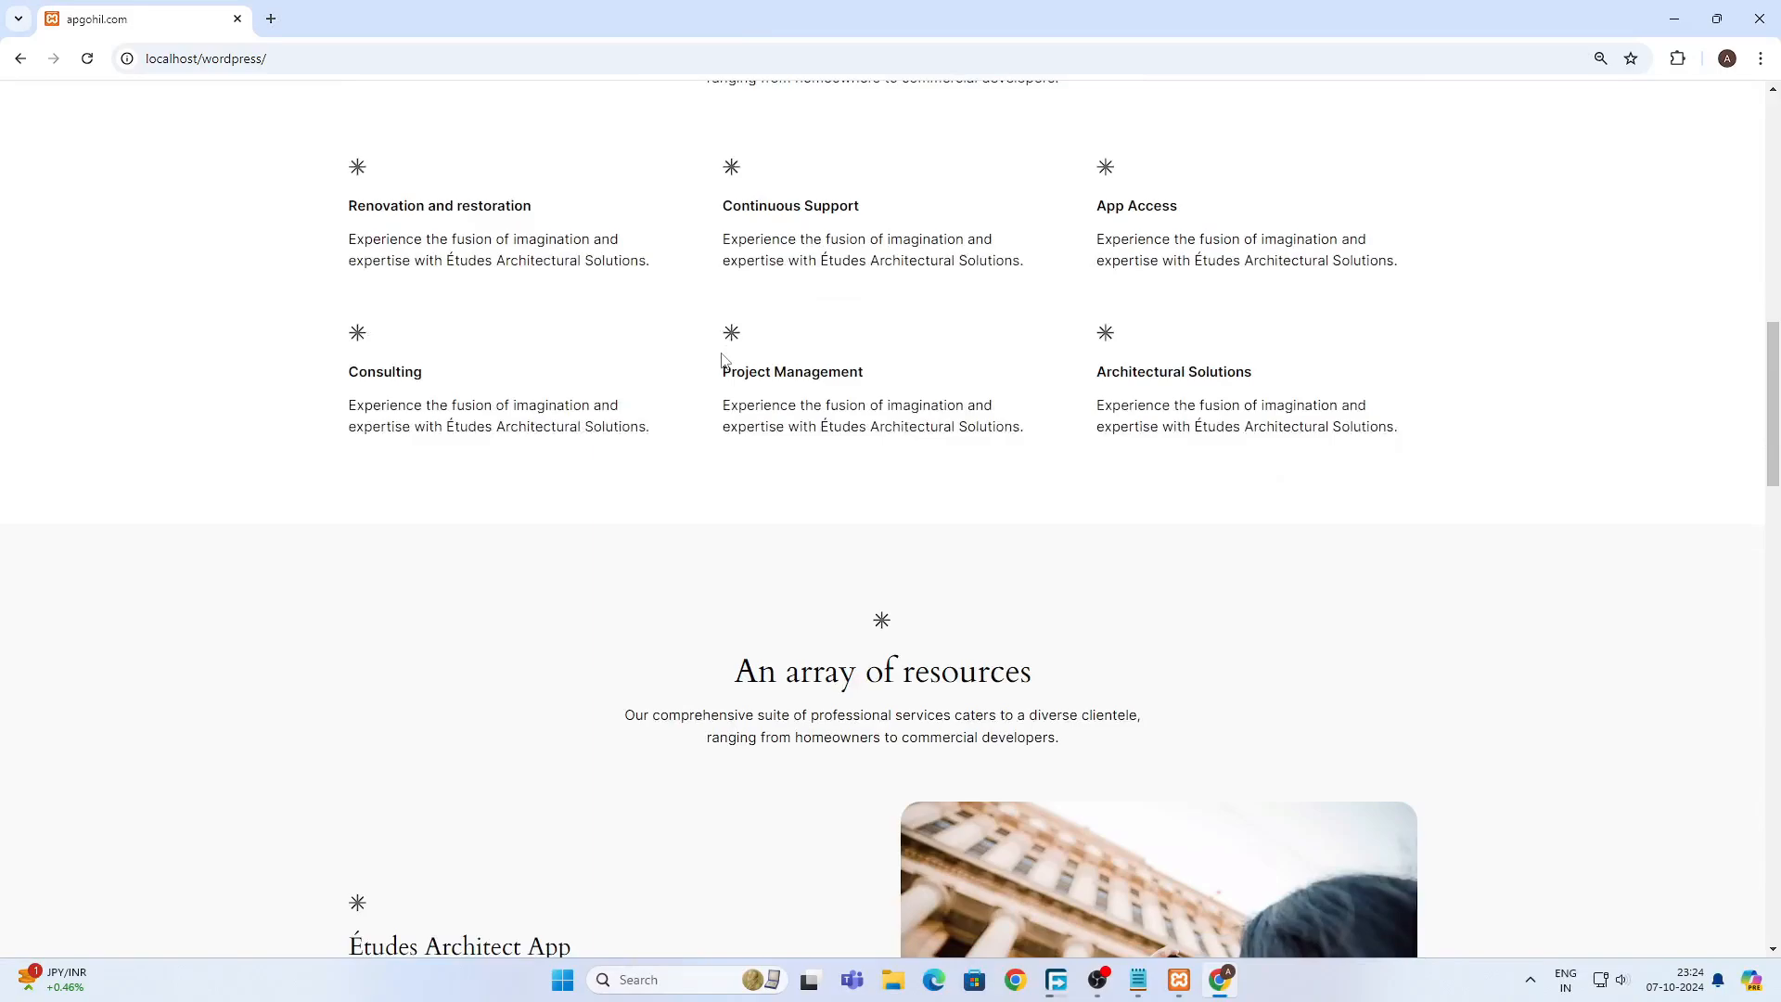
pyautogui.scroll(-4, 687, 417)
pyautogui.scroll(17, 649, 482)
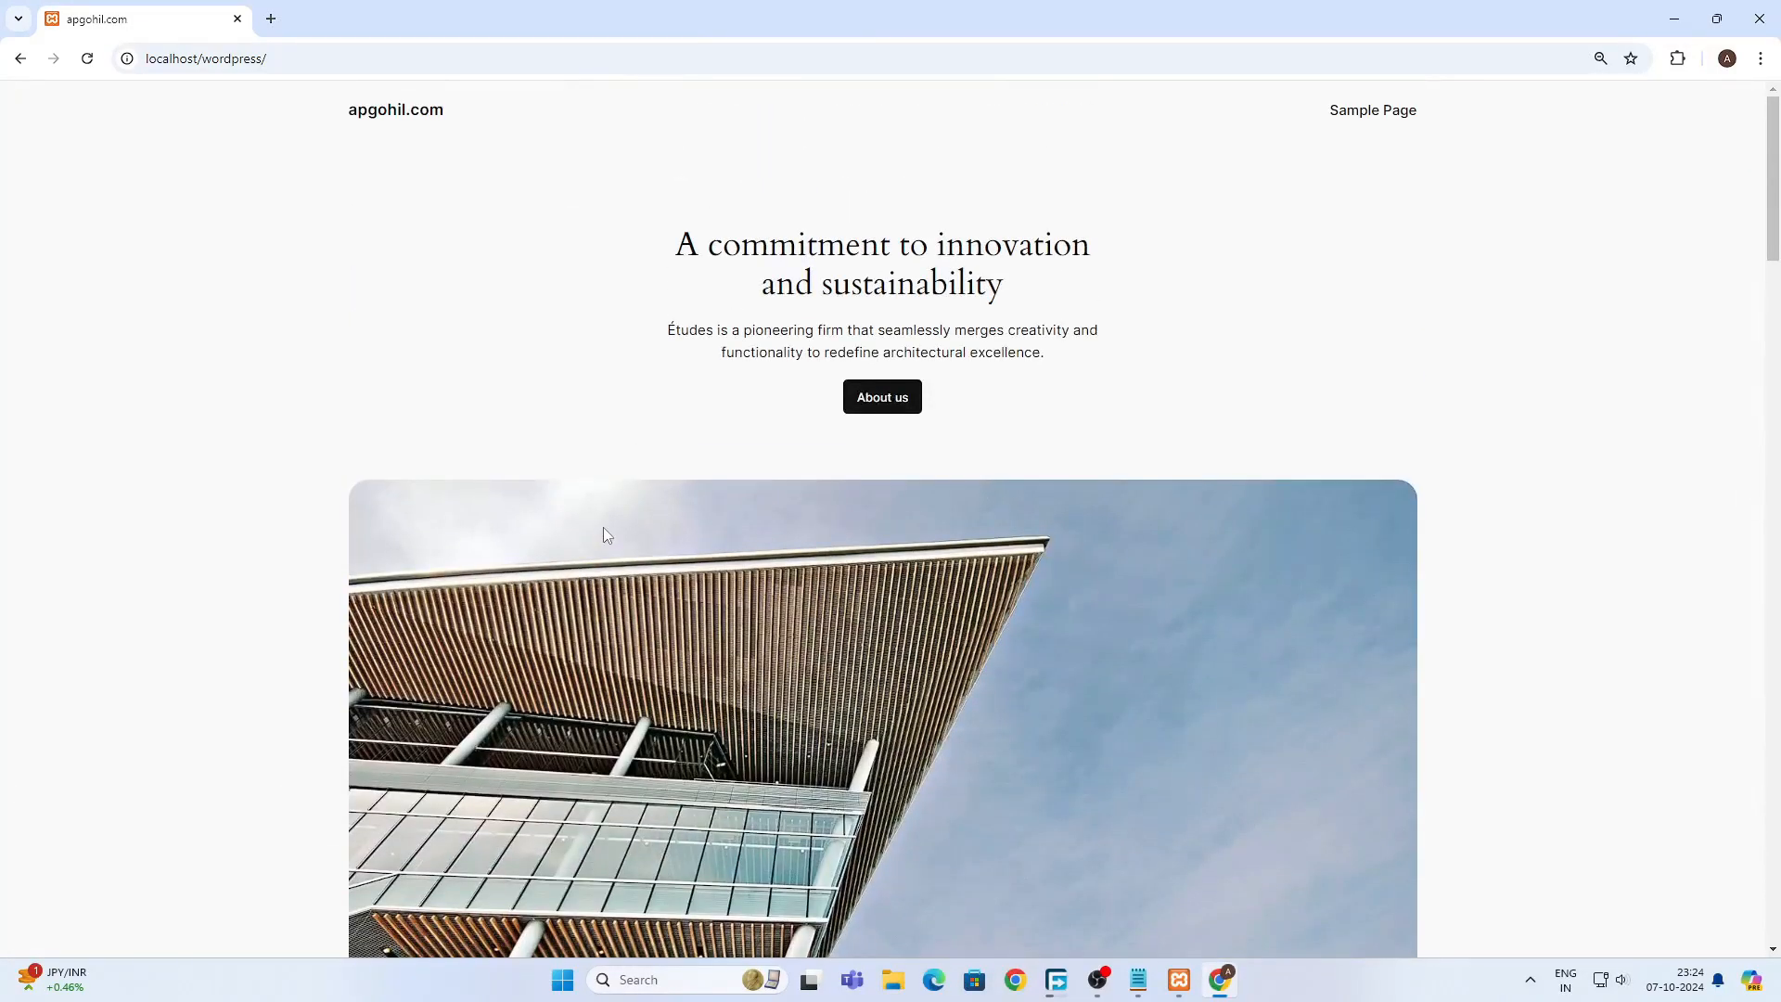
# - Load the WordPress admin address localhost/wordpress/wp-admin
pyautogui.click(286, 57)
pyautogui.click(282, 57)
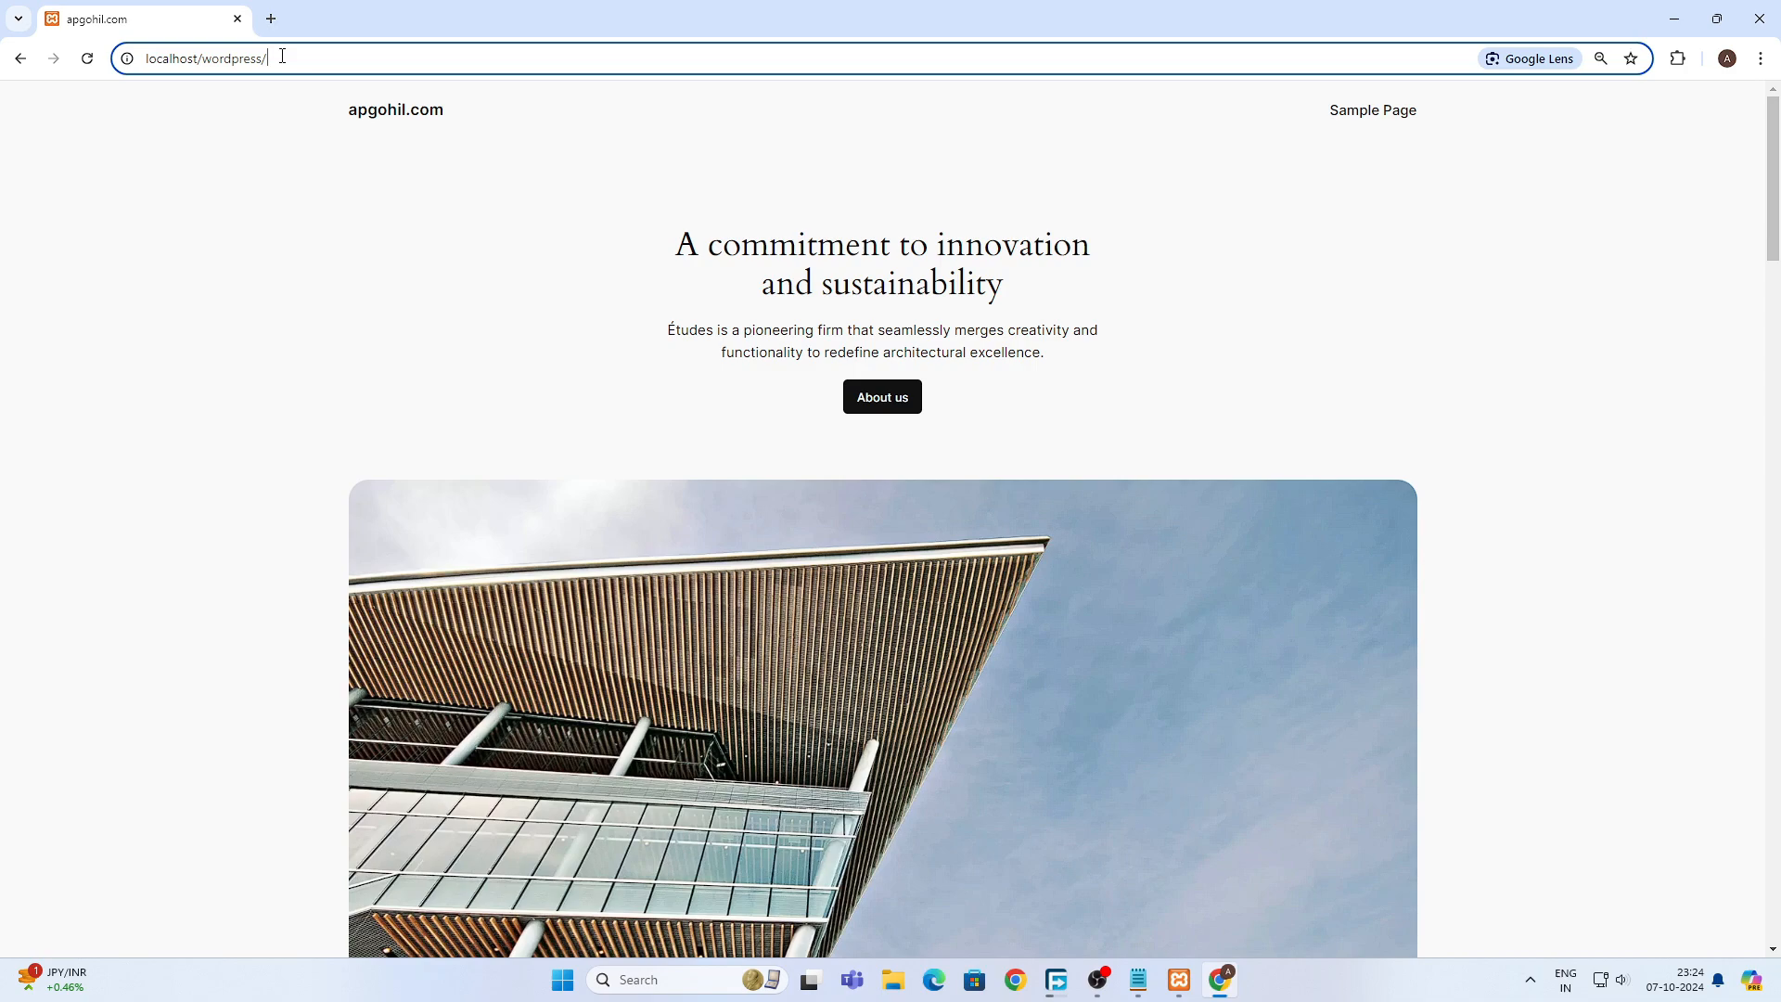
pyautogui.write('wp')
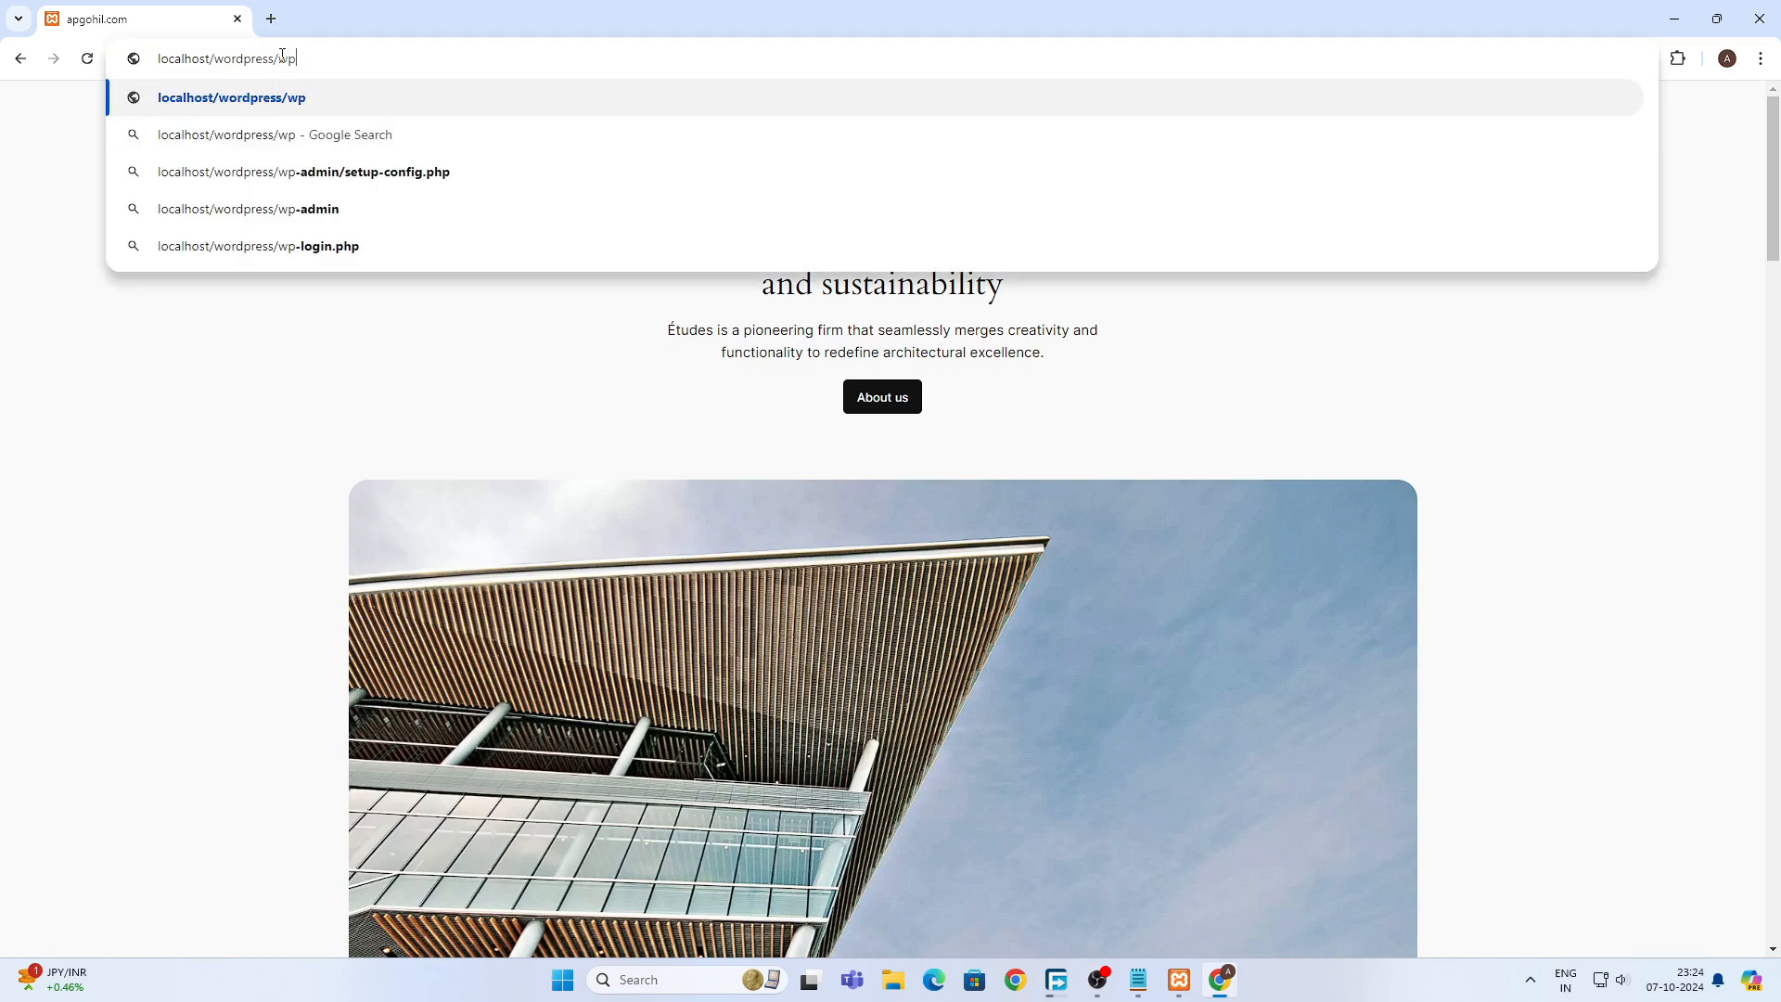
pyautogui.write('-a')
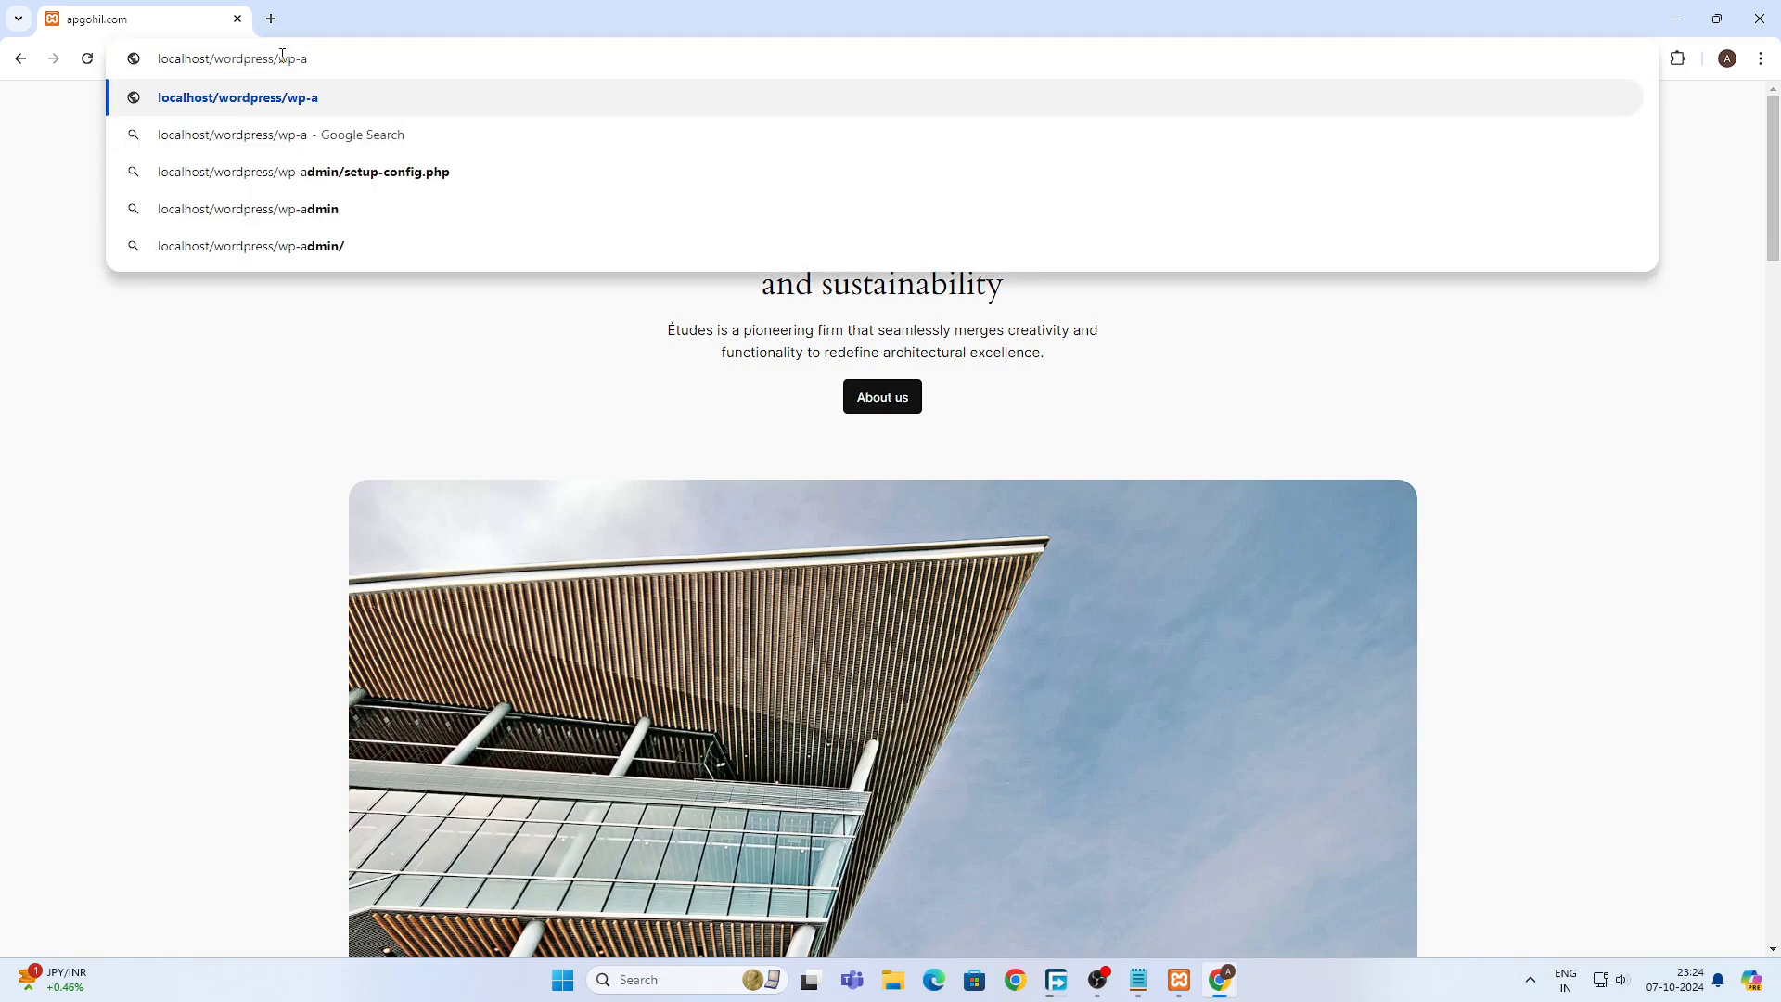
pyautogui.write('dmin')
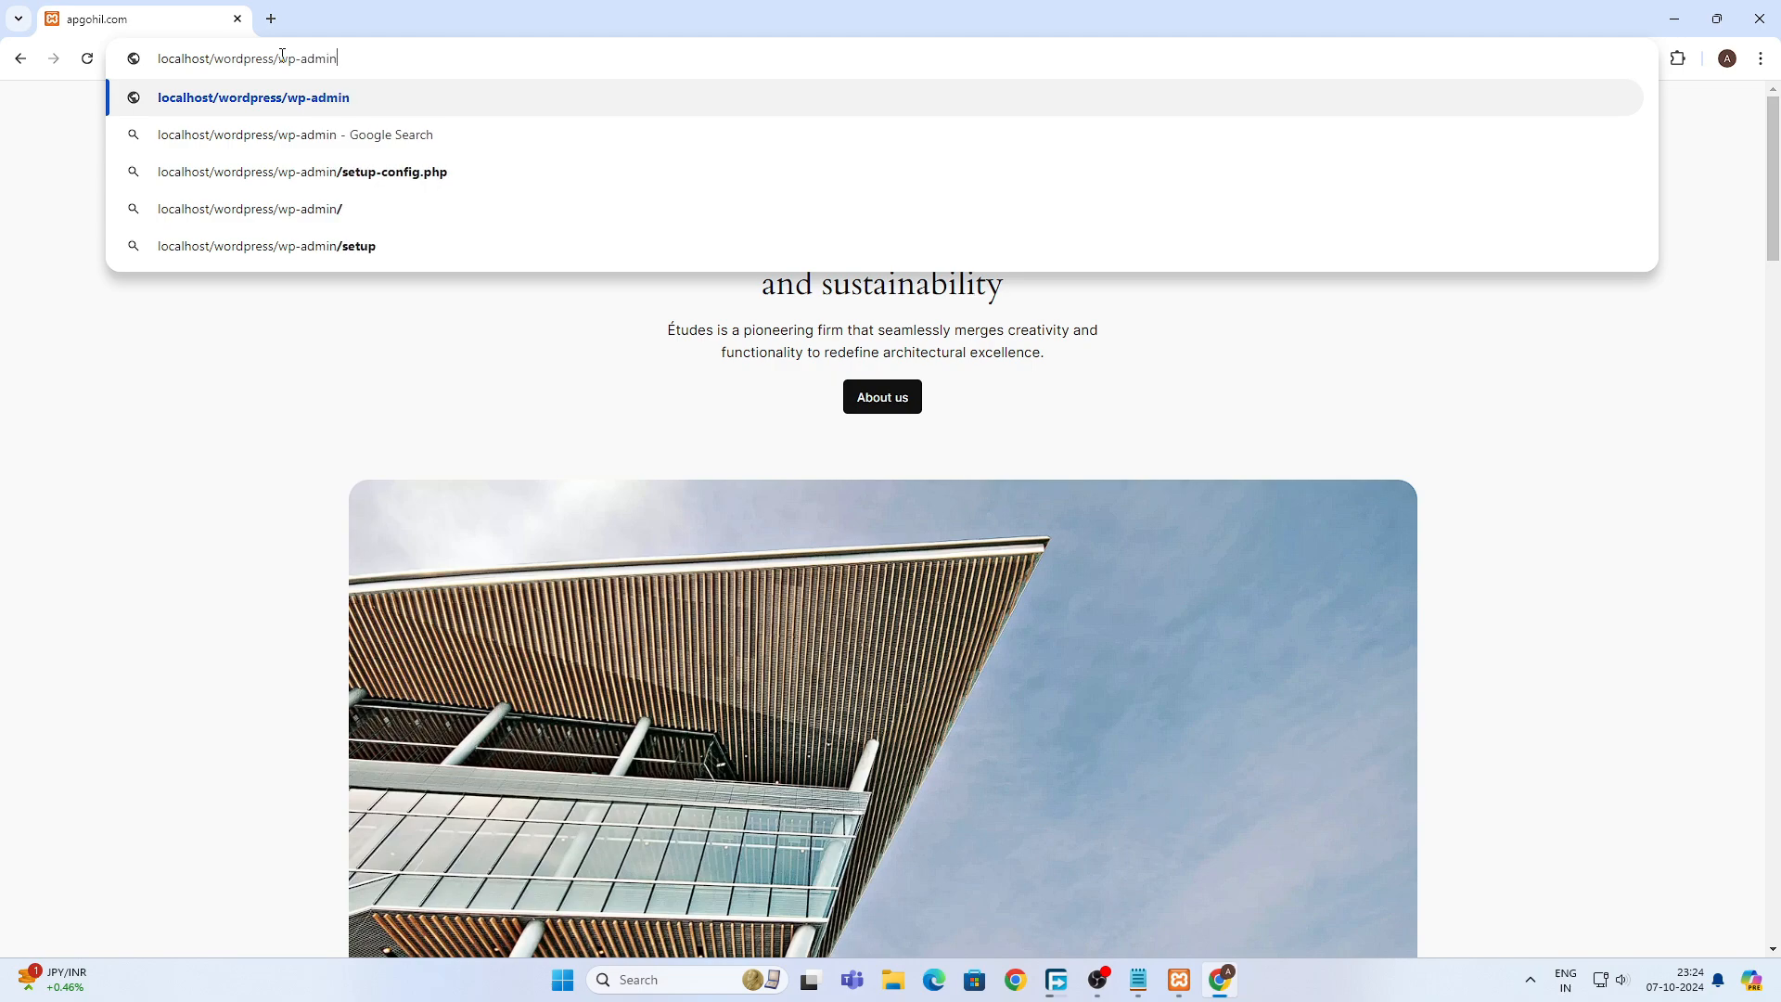
pyautogui.press('Return')
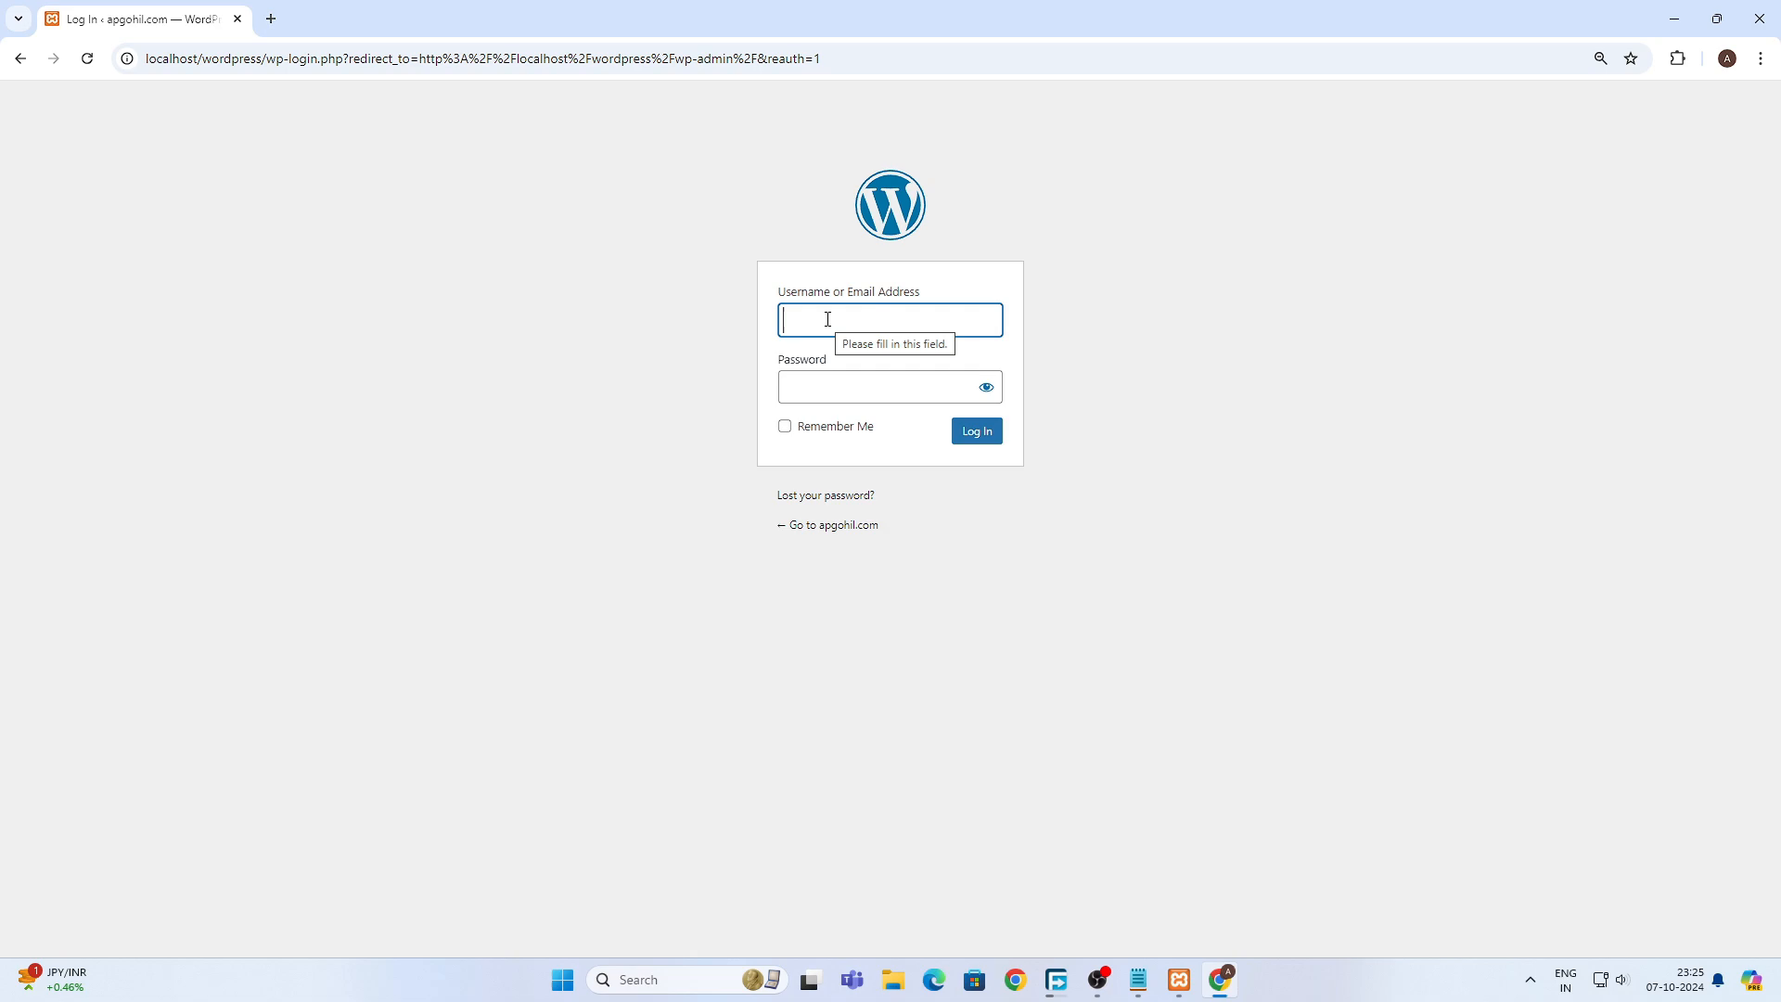
# - Log in to the WordPress admin by entering the account username and the account password
pyautogui.click(828, 319)
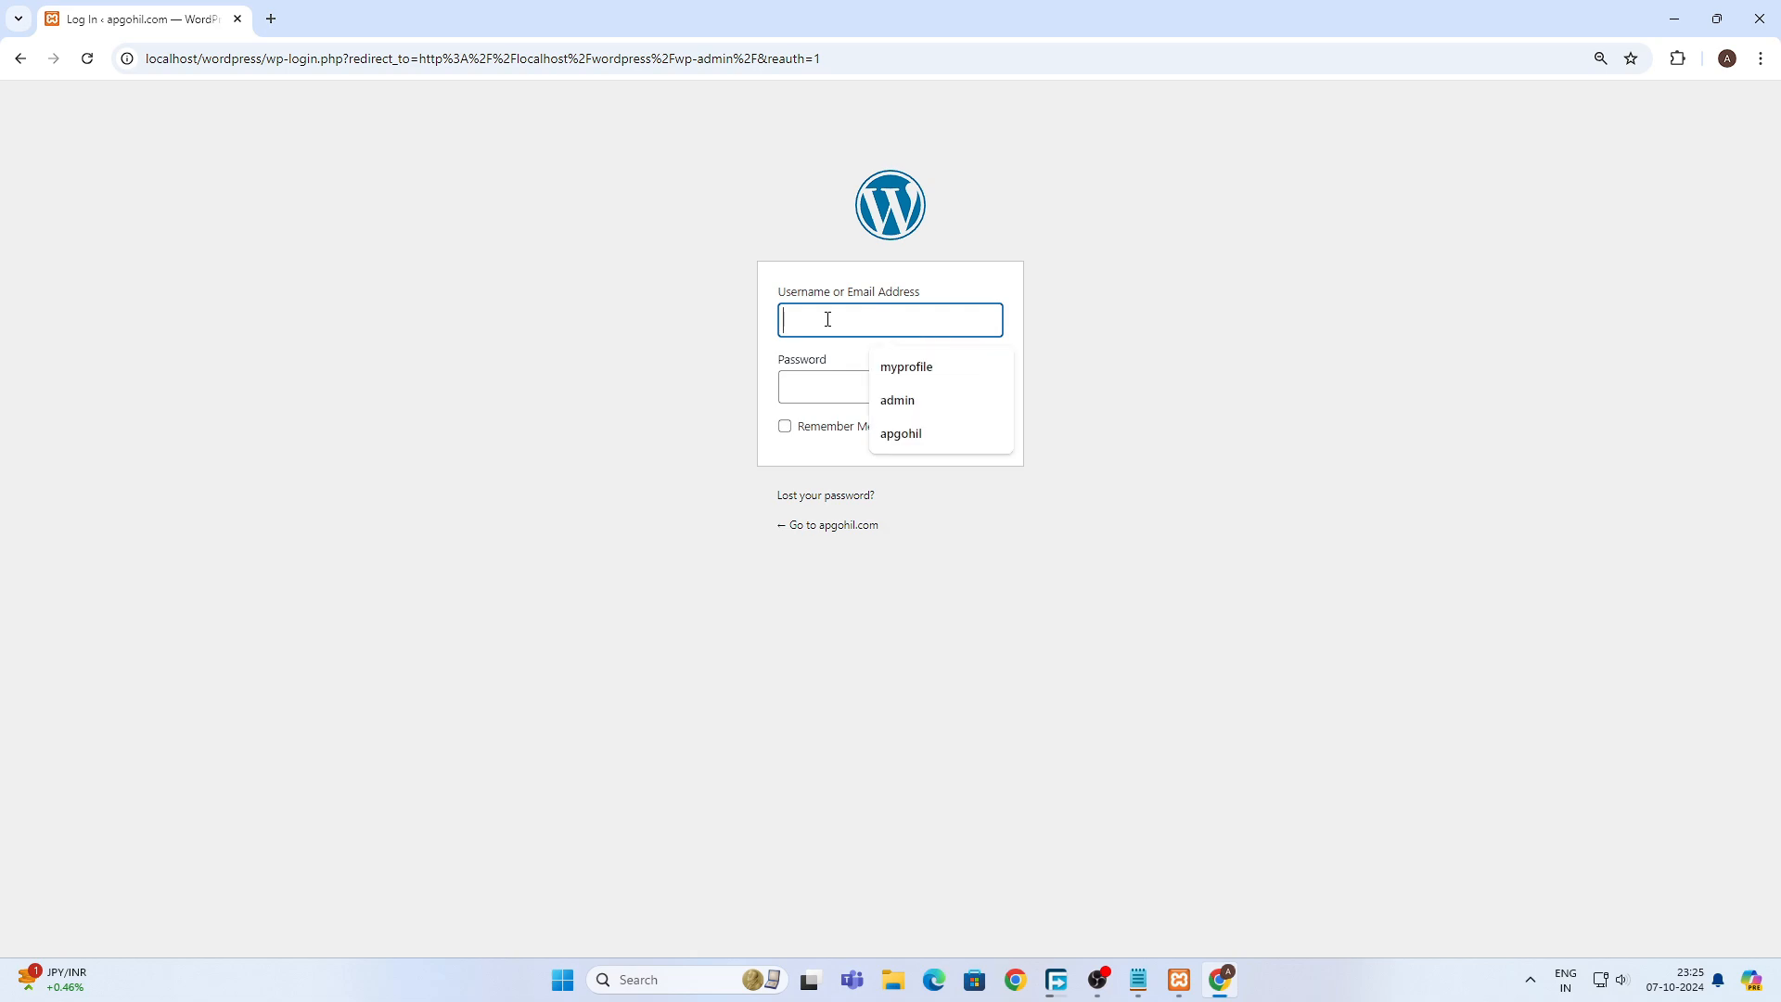
pyautogui.write('a')
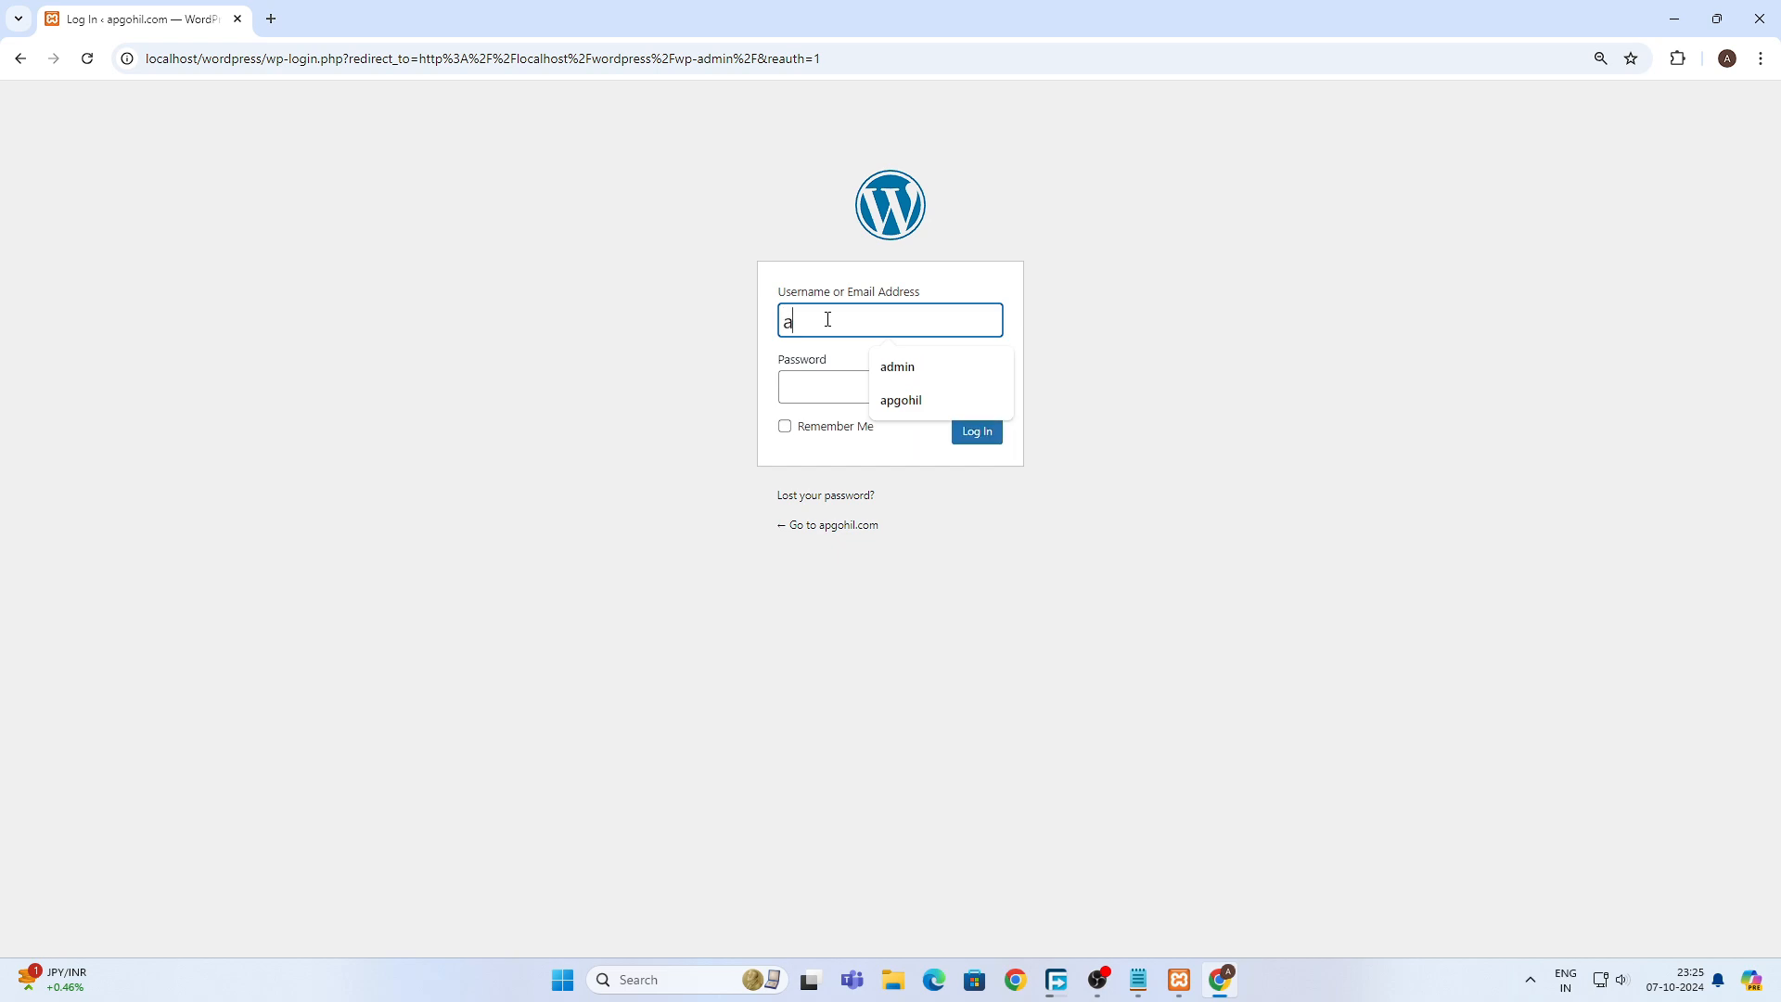
pyautogui.write('pg')
pyautogui.press('Down')
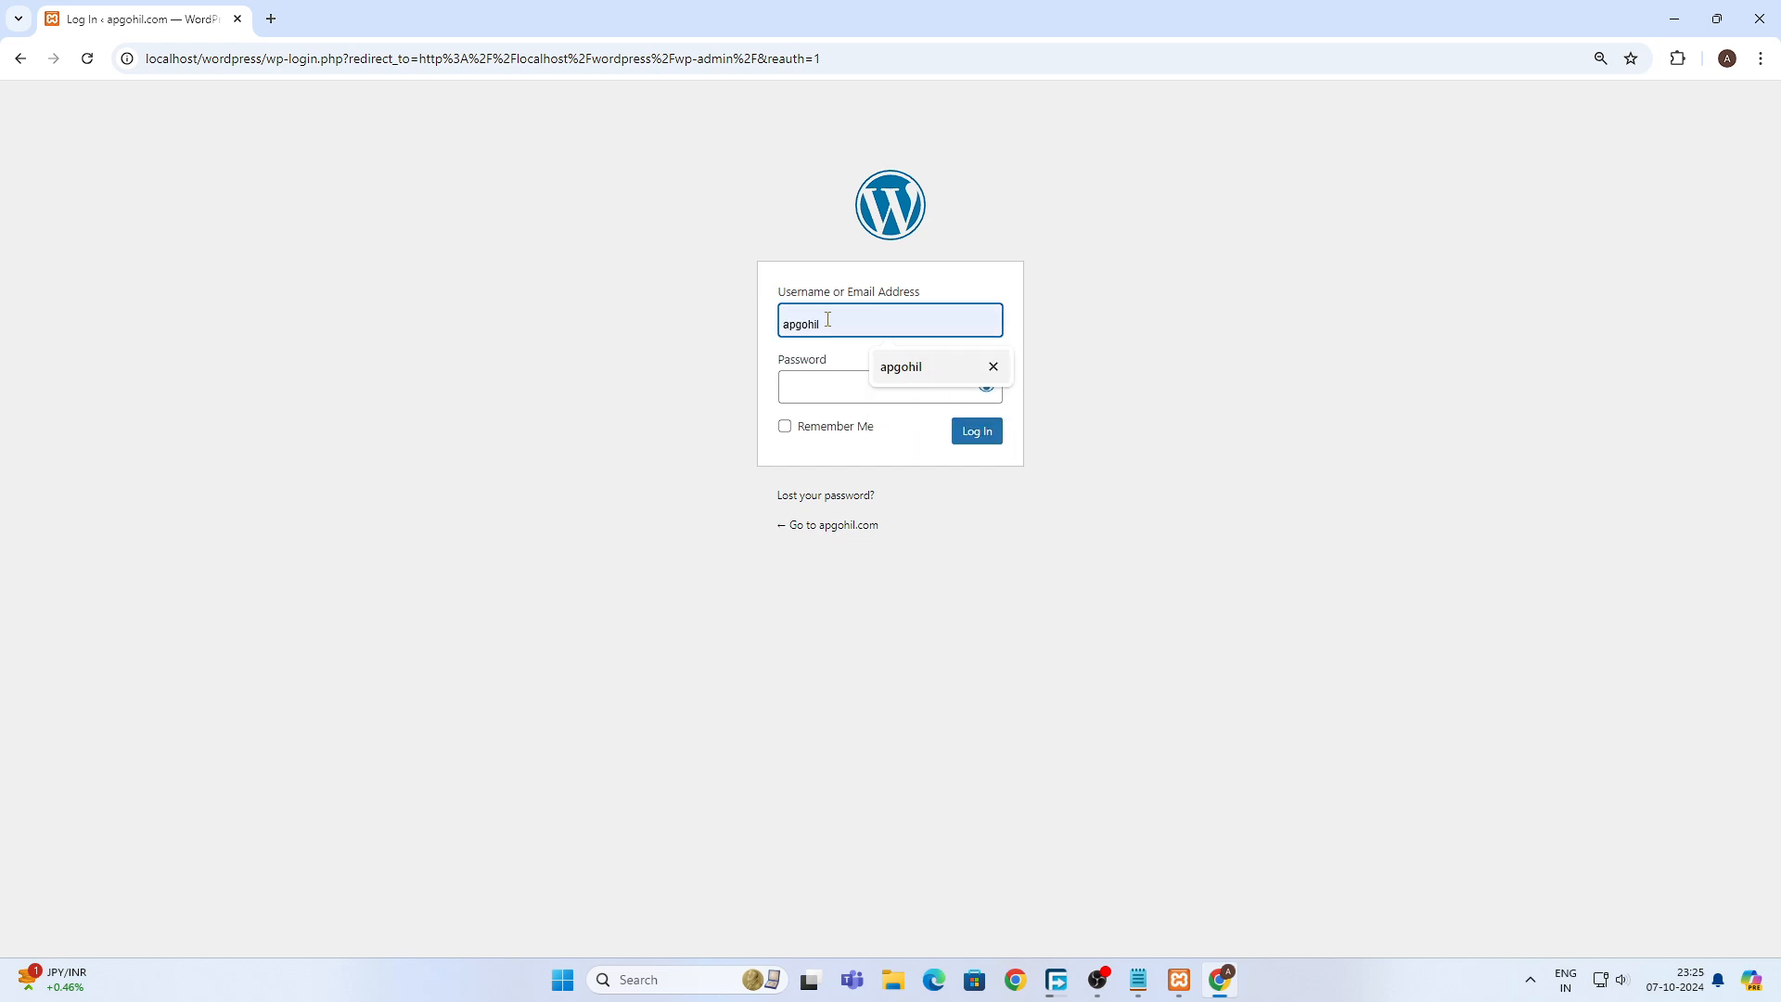
pyautogui.press('Return')
pyautogui.press('Tab')
pyautogui.write('•••••••')
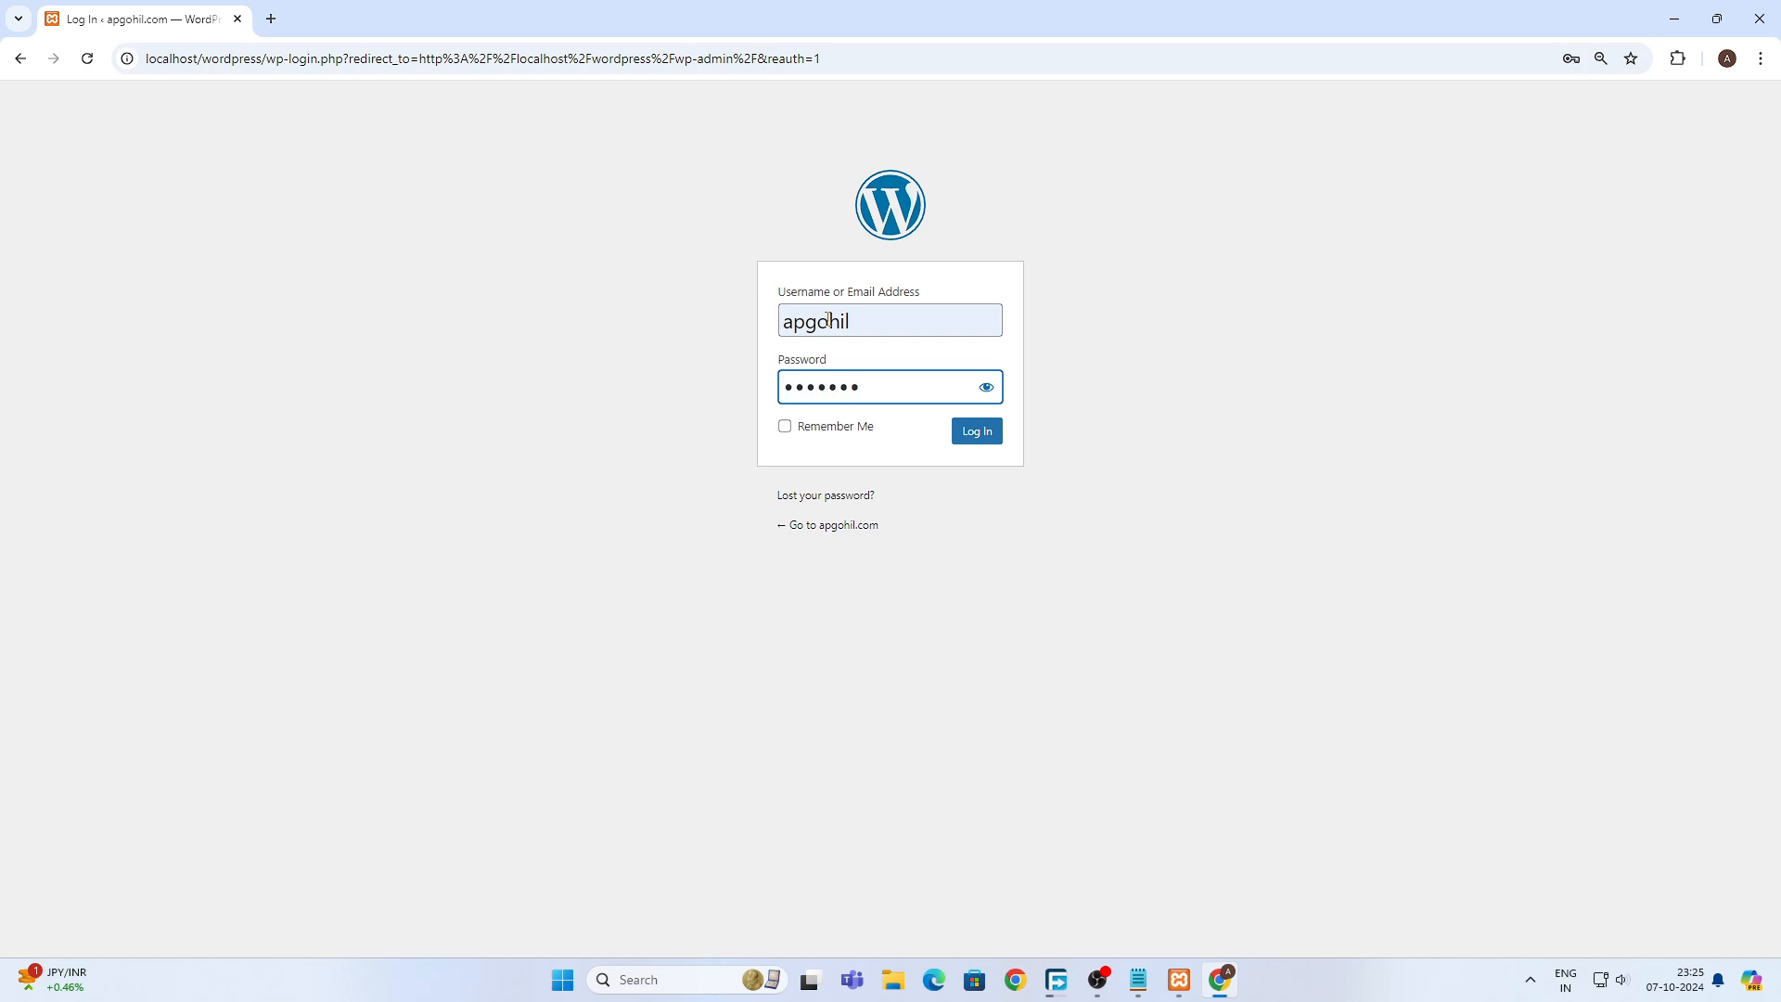
pyautogui.write('••••')
pyautogui.press('Return')
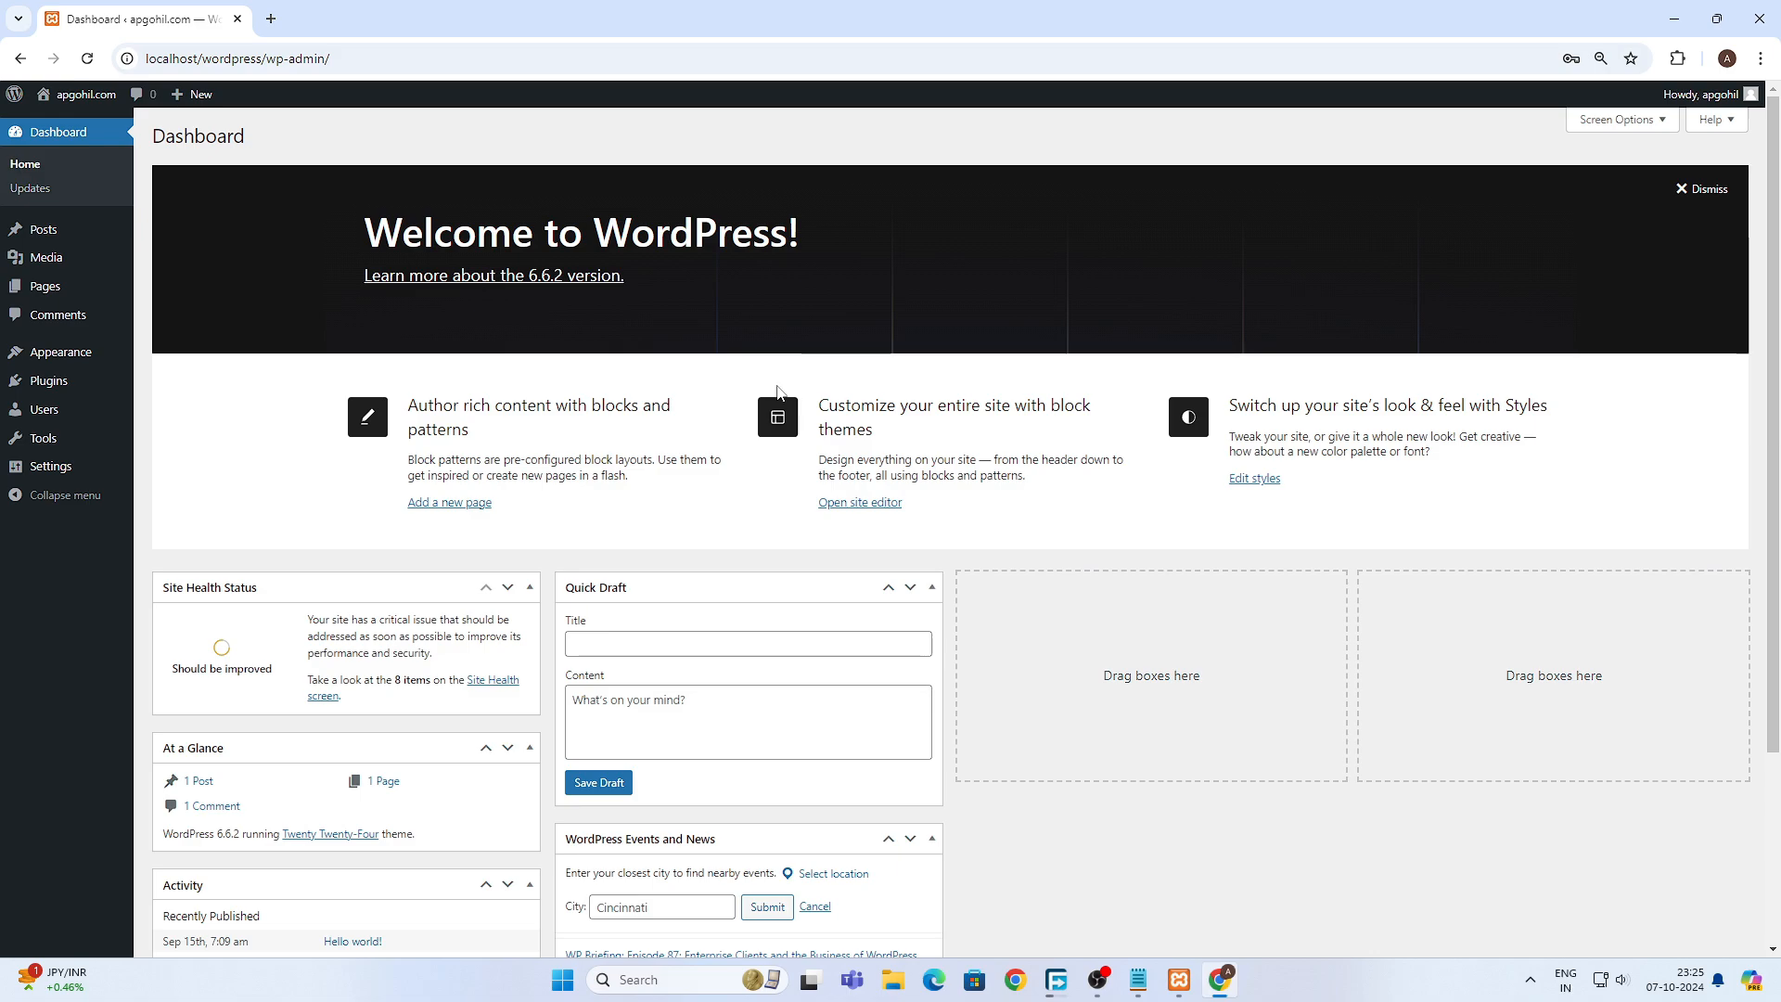
# - Go from the dashboard to the site's list of pages and start adding a new page
pyautogui.scroll(-2, 777, 385)
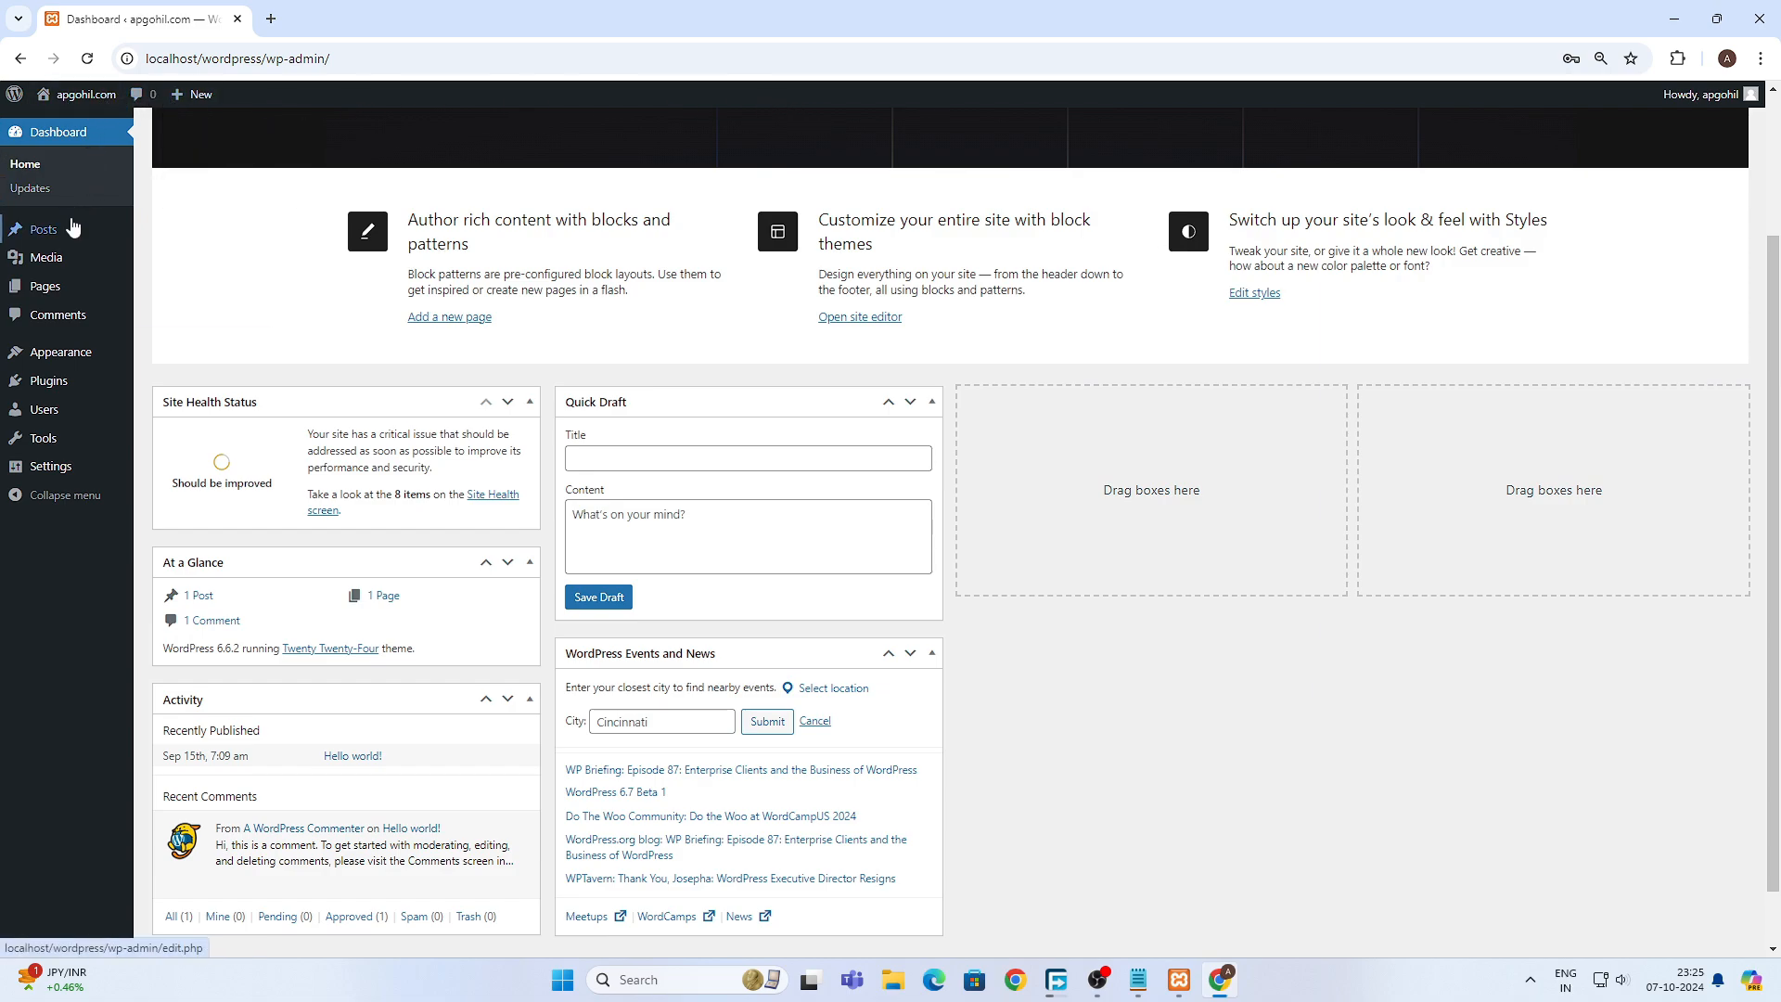
pyautogui.moveTo(55, 292)
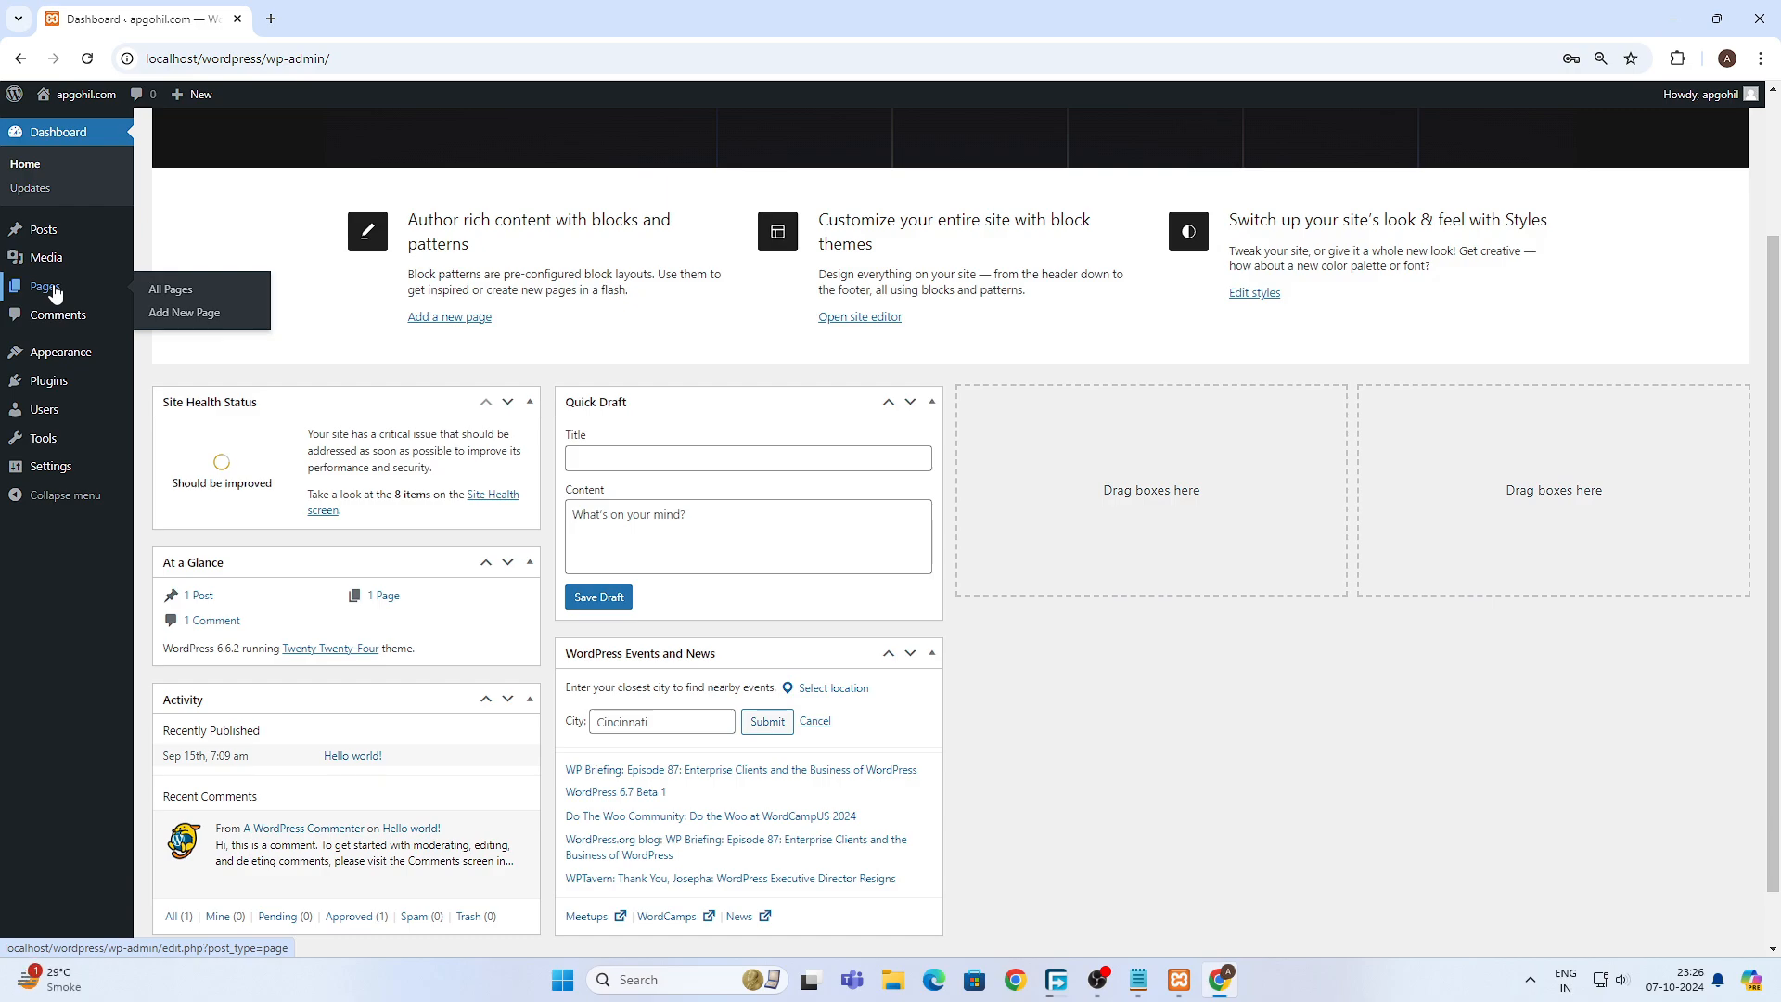
pyautogui.click(53, 292)
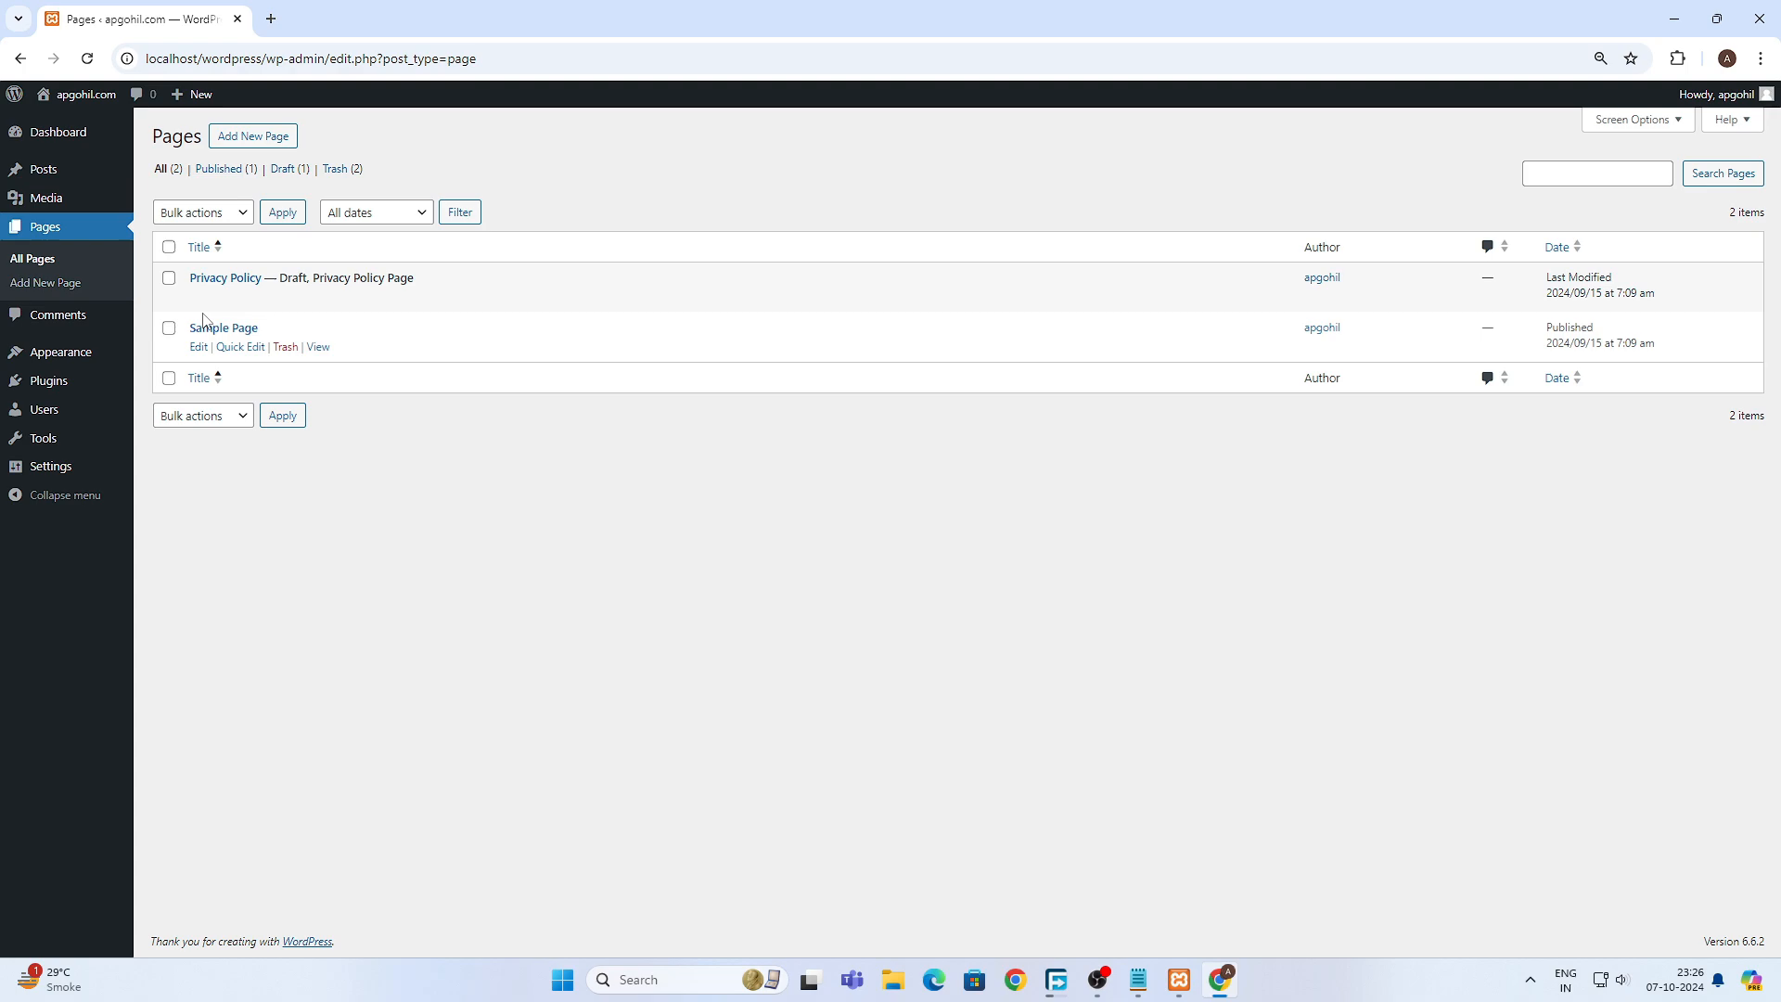
pyautogui.click(273, 140)
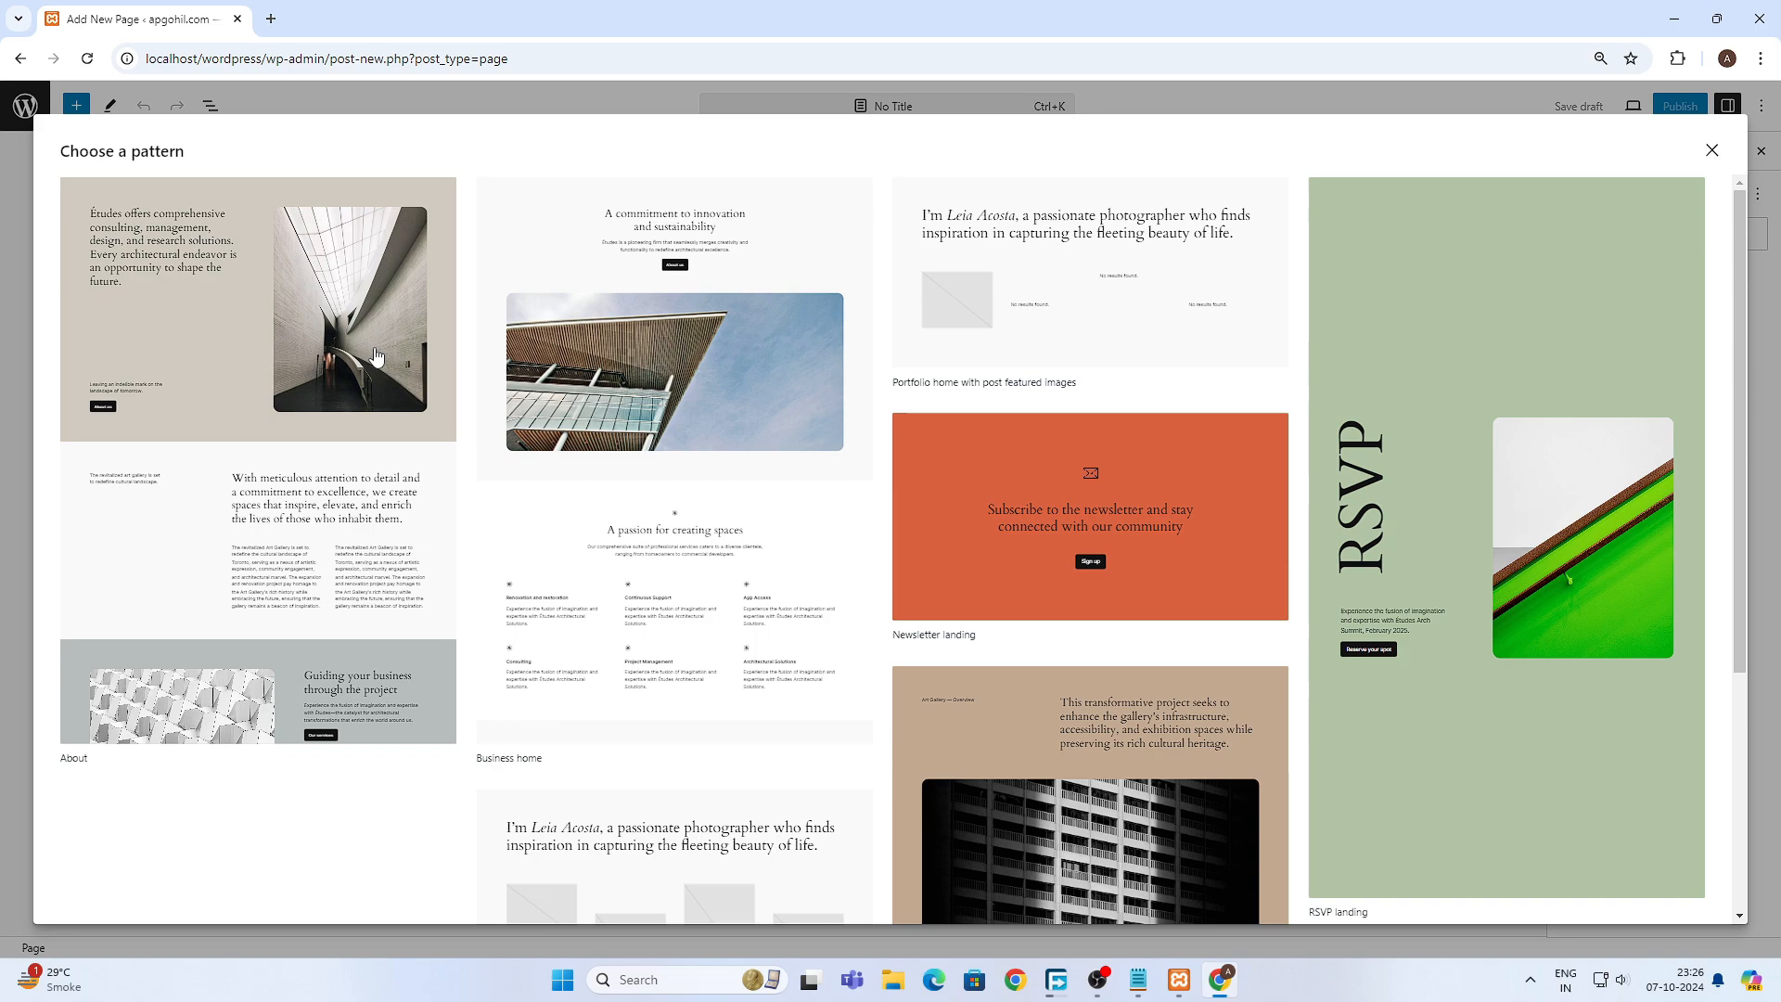
# - Browse the starter patterns and apply the Business home pattern to the new page
pyautogui.scroll(-4, 1206, 371)
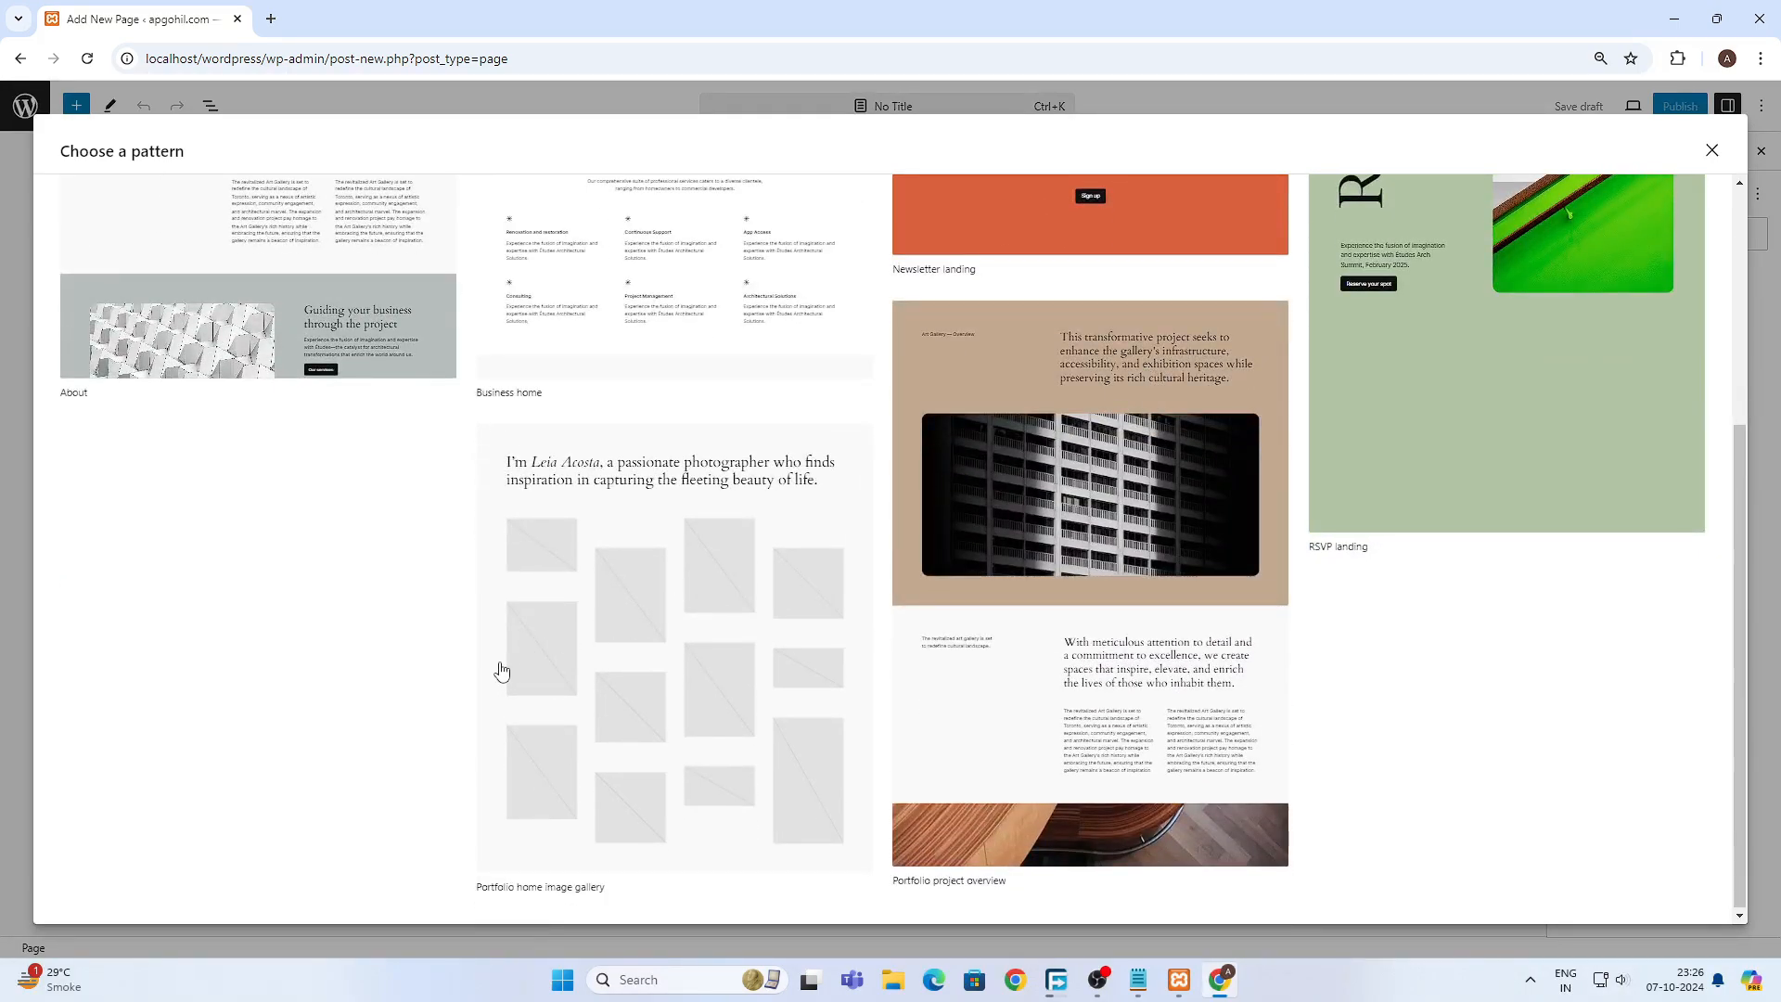
pyautogui.scroll(4, 1017, 636)
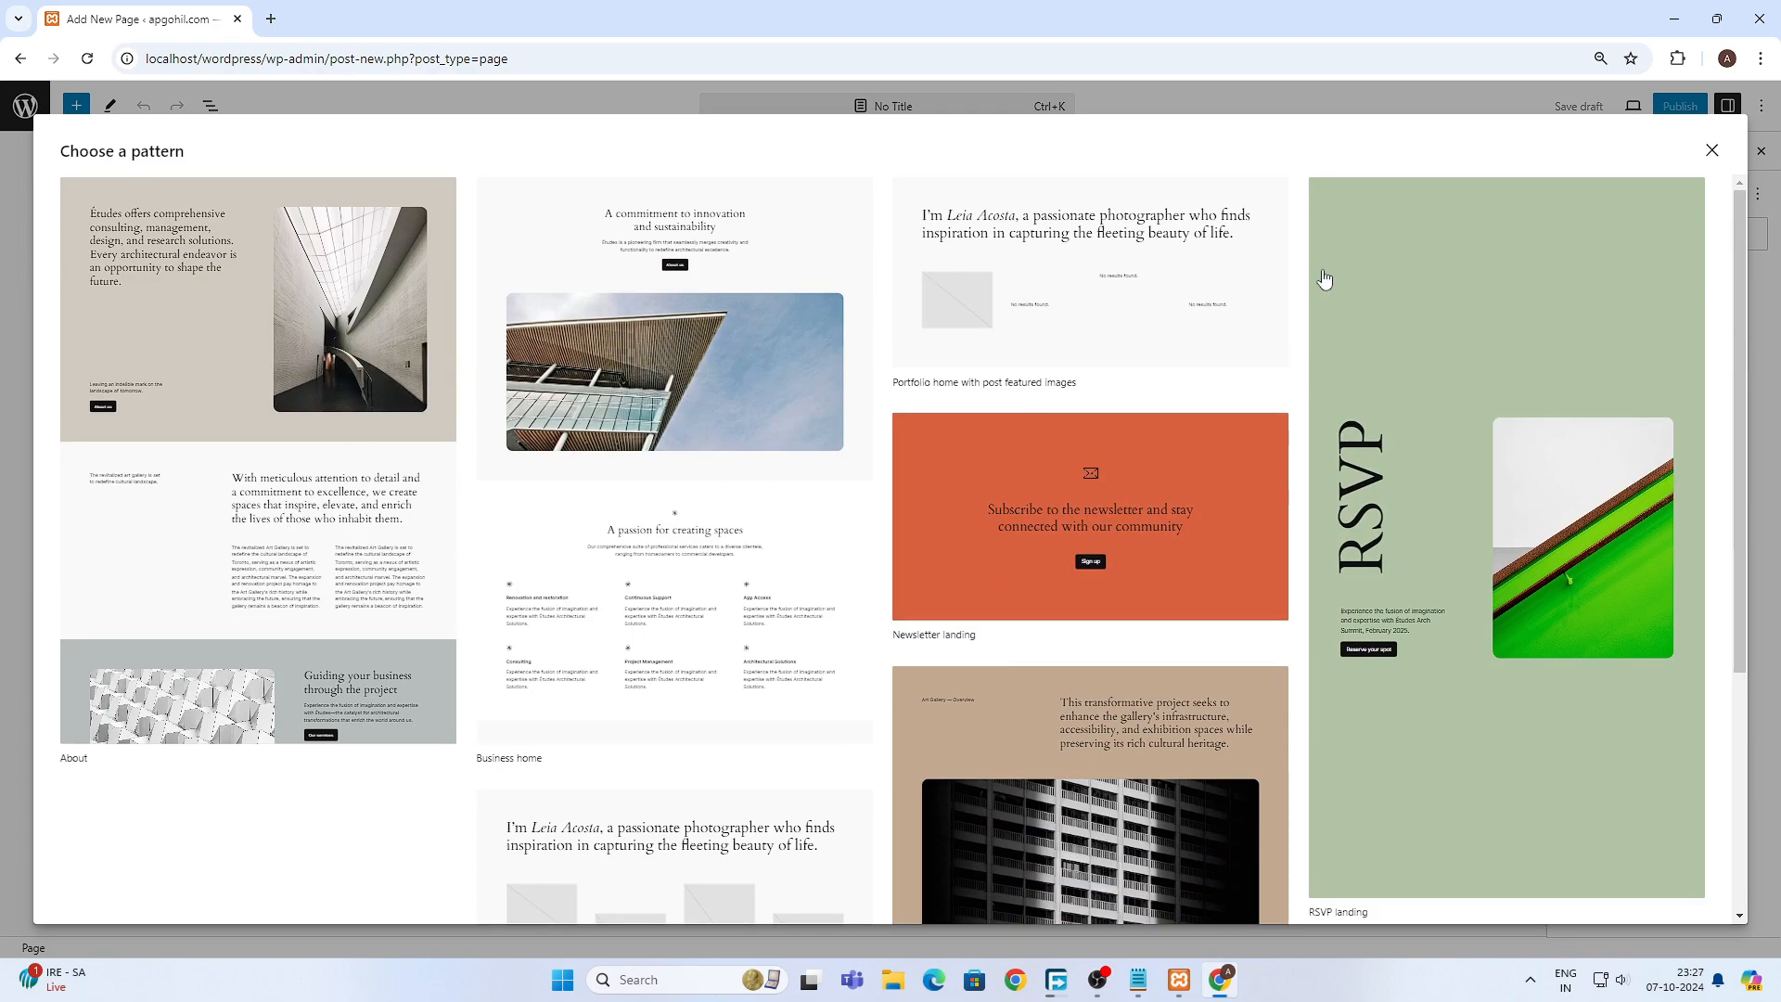
pyautogui.scroll(-2, 835, 501)
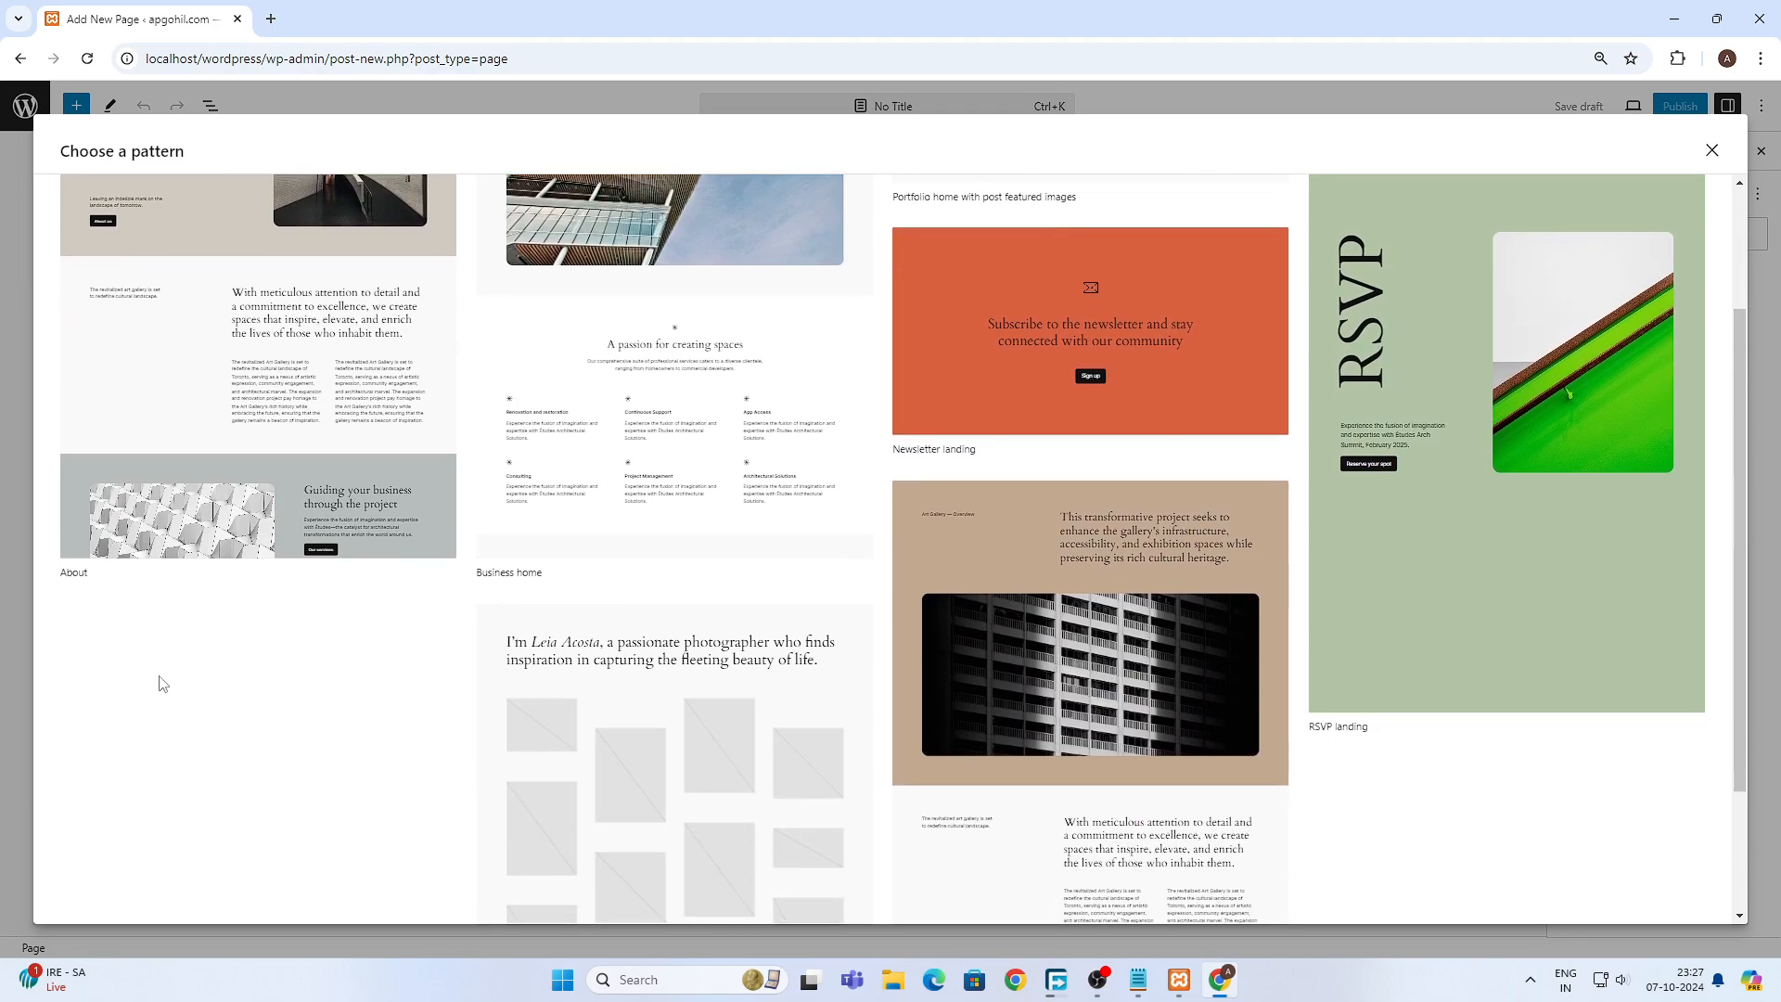
pyautogui.scroll(2, 162, 684)
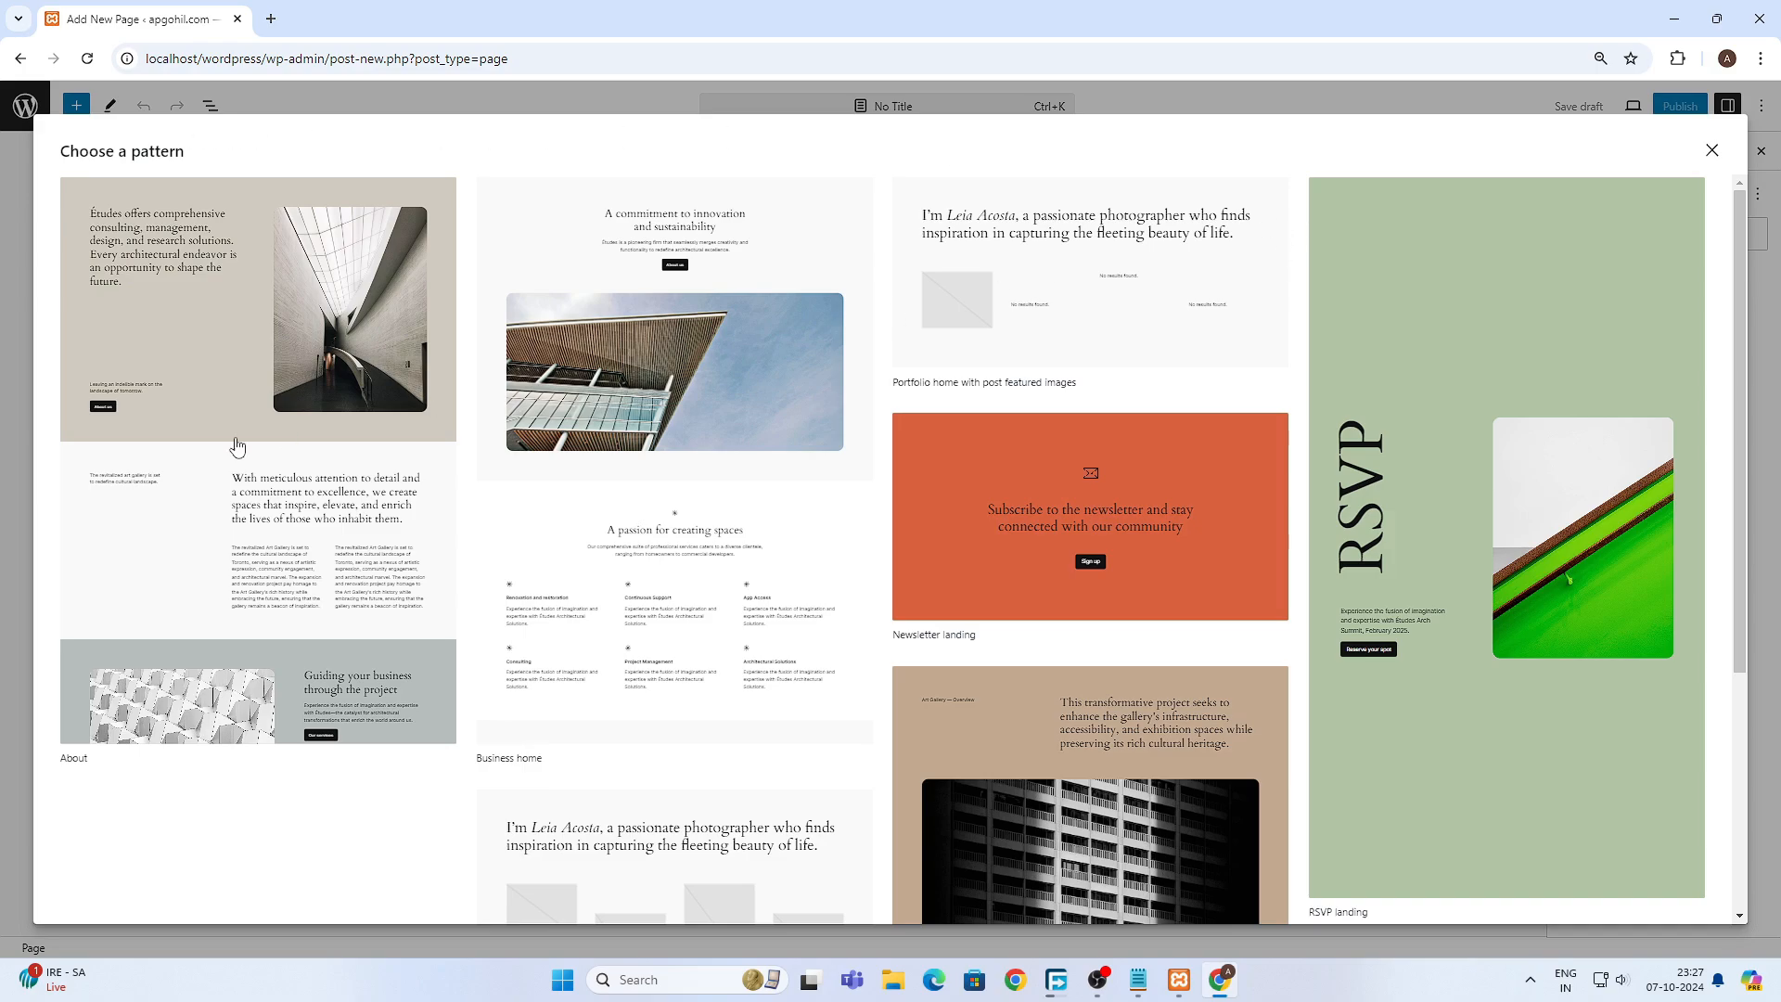
pyautogui.scroll(-2, 492, 449)
pyautogui.scroll(2, 882, 417)
pyautogui.scroll(-1, 458, 559)
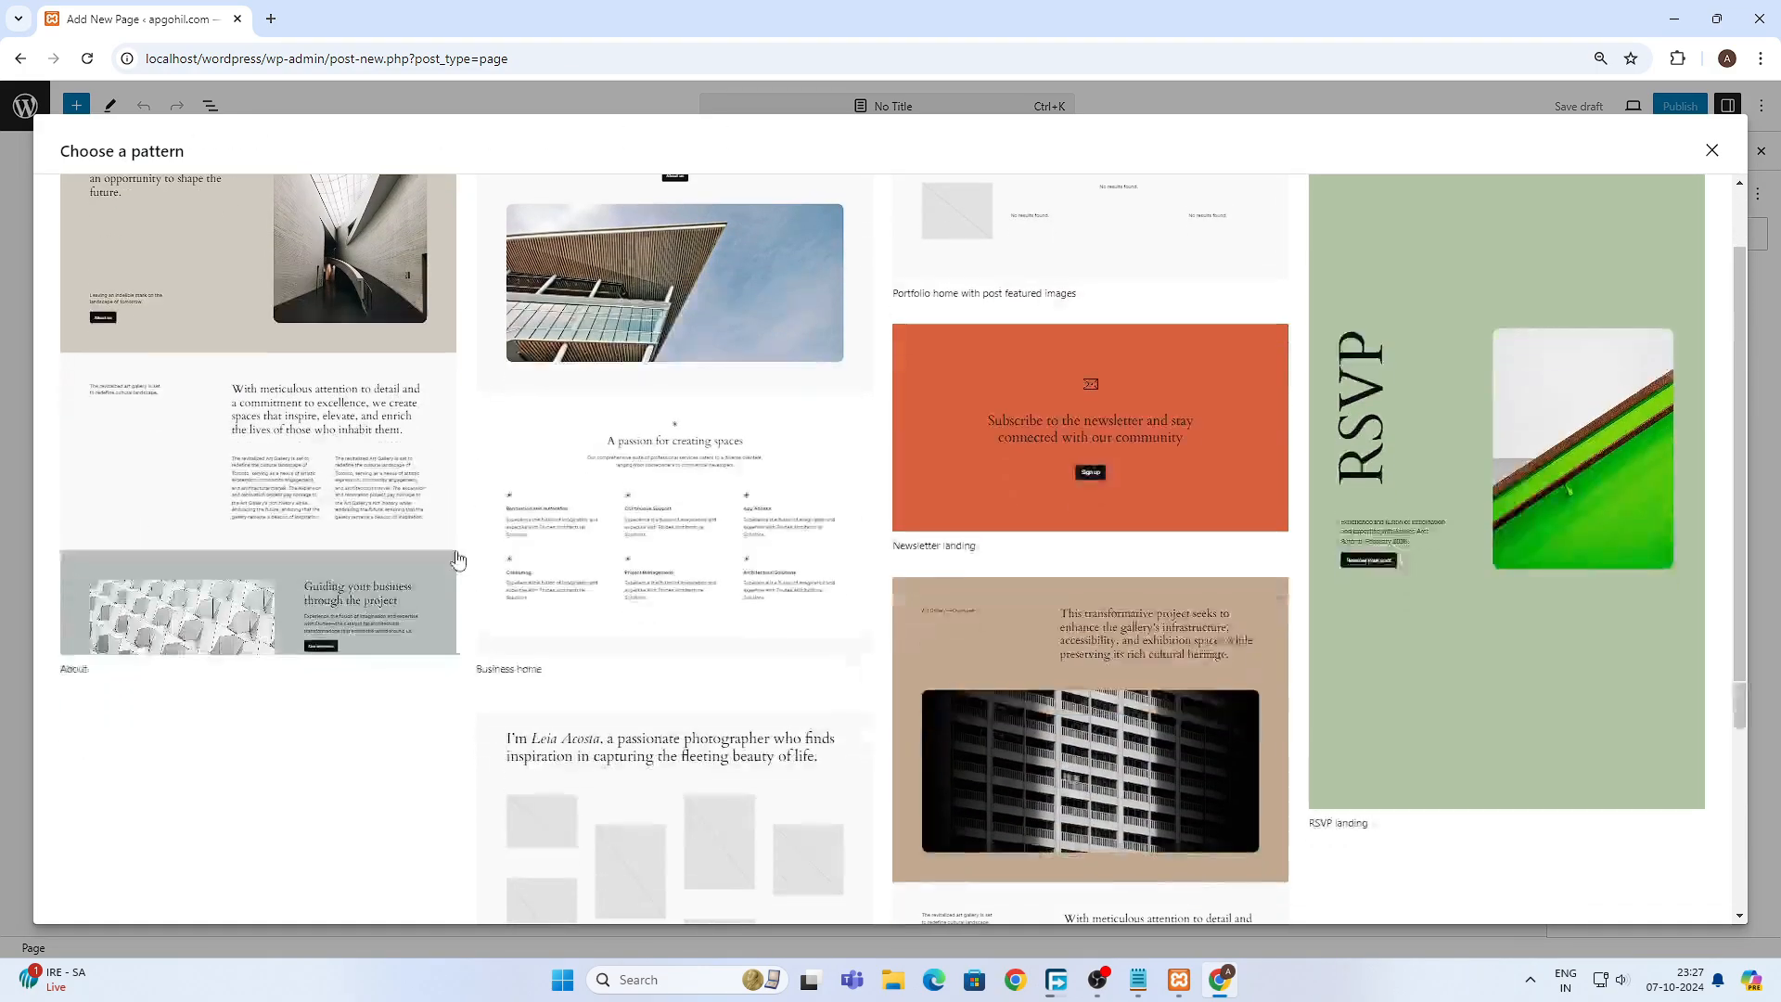
pyautogui.scroll(1, 458, 559)
pyautogui.click(735, 350)
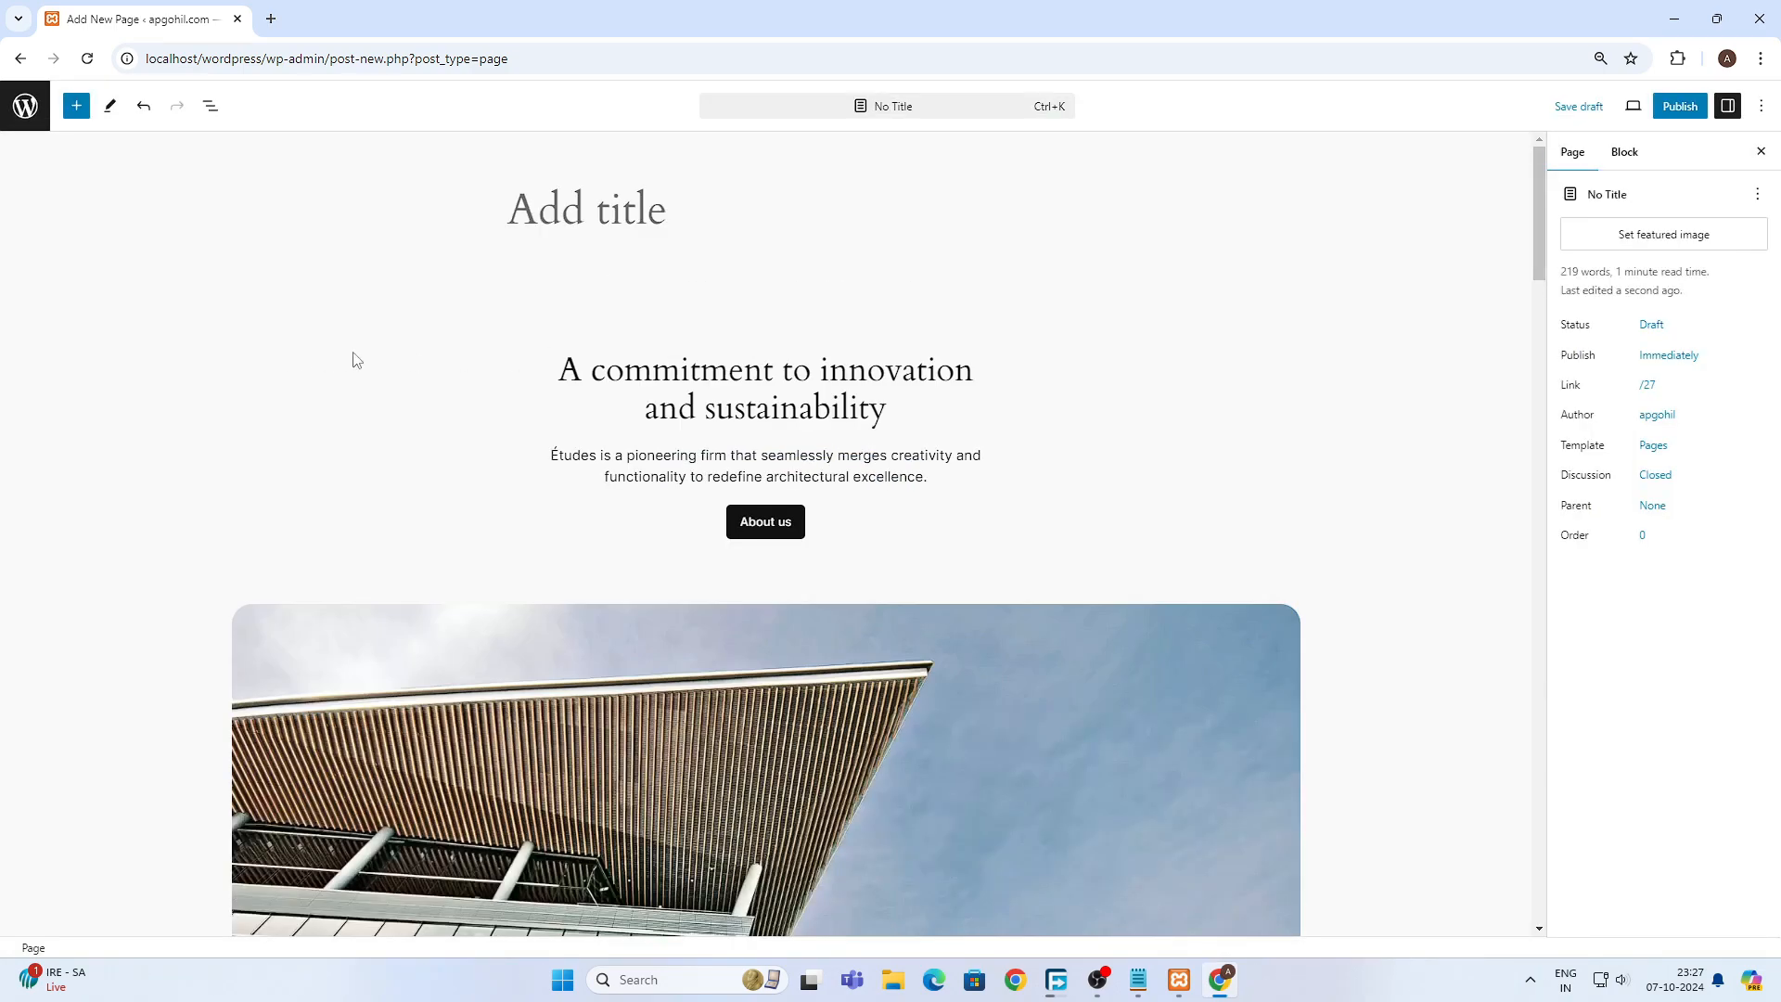
# - Look through the sections of the Business home layout in the page editor
pyautogui.scroll(-1, 1362, 409)
pyautogui.scroll(1, 1252, 460)
pyautogui.scroll(-4, 899, 591)
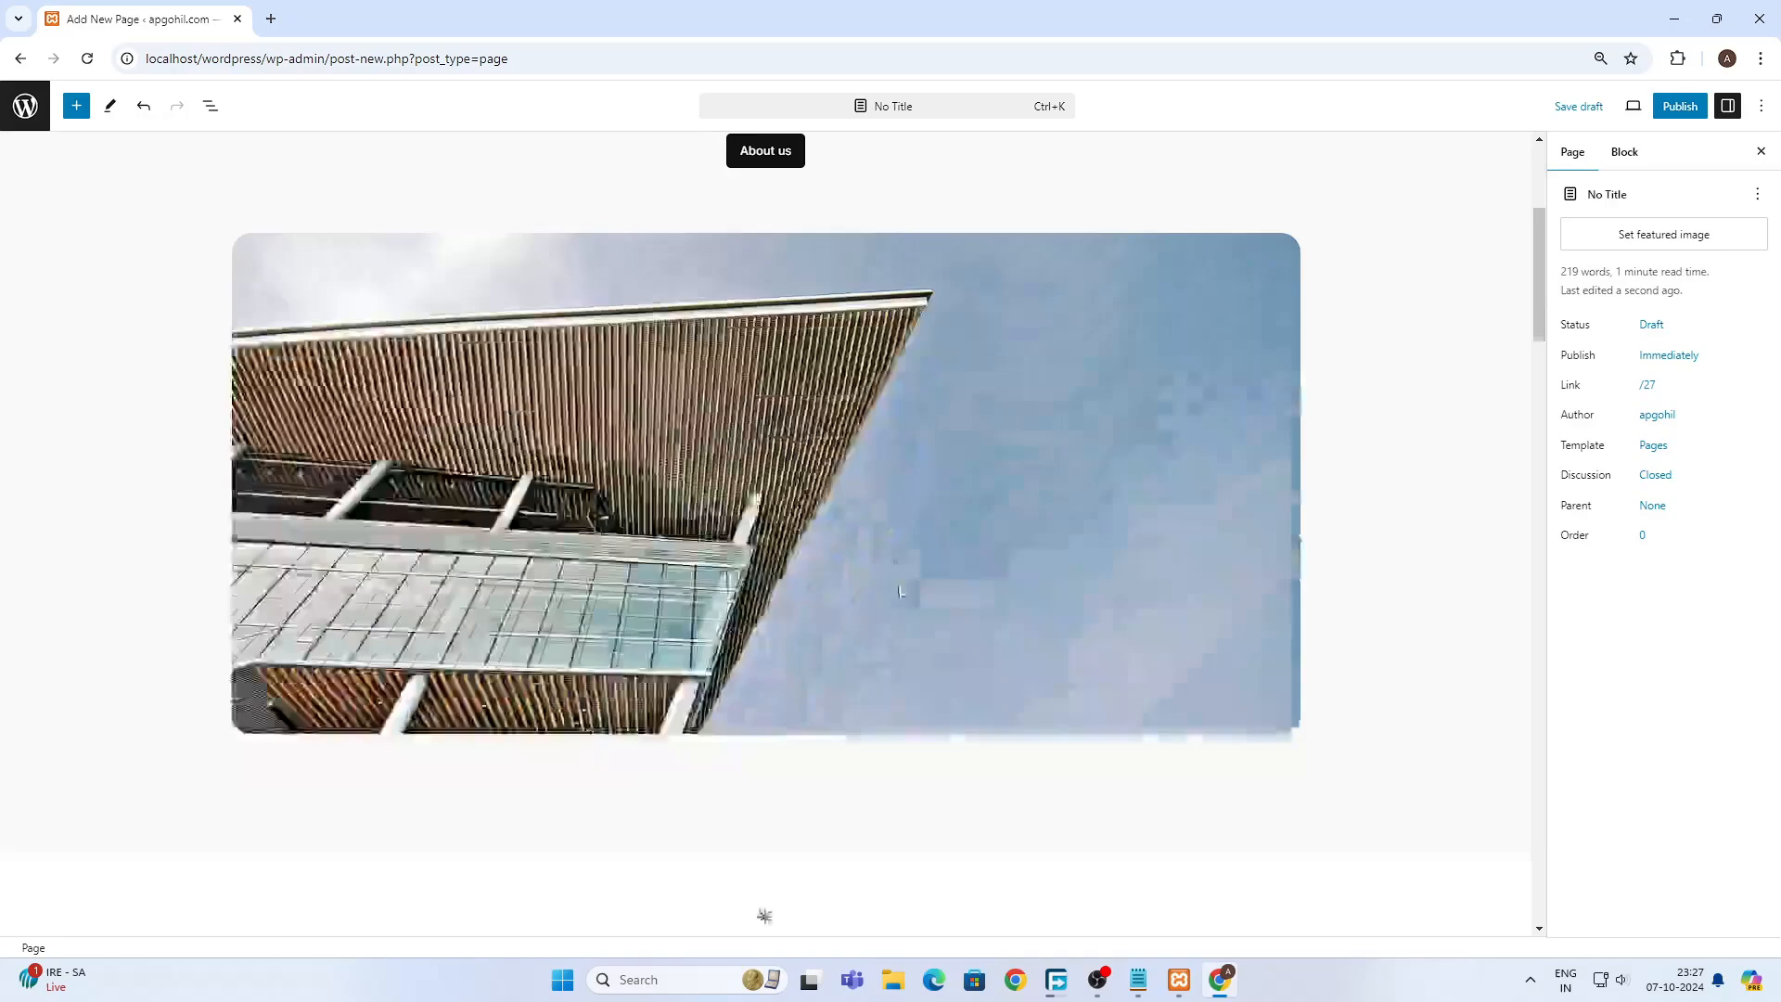
pyautogui.scroll(-20, 899, 591)
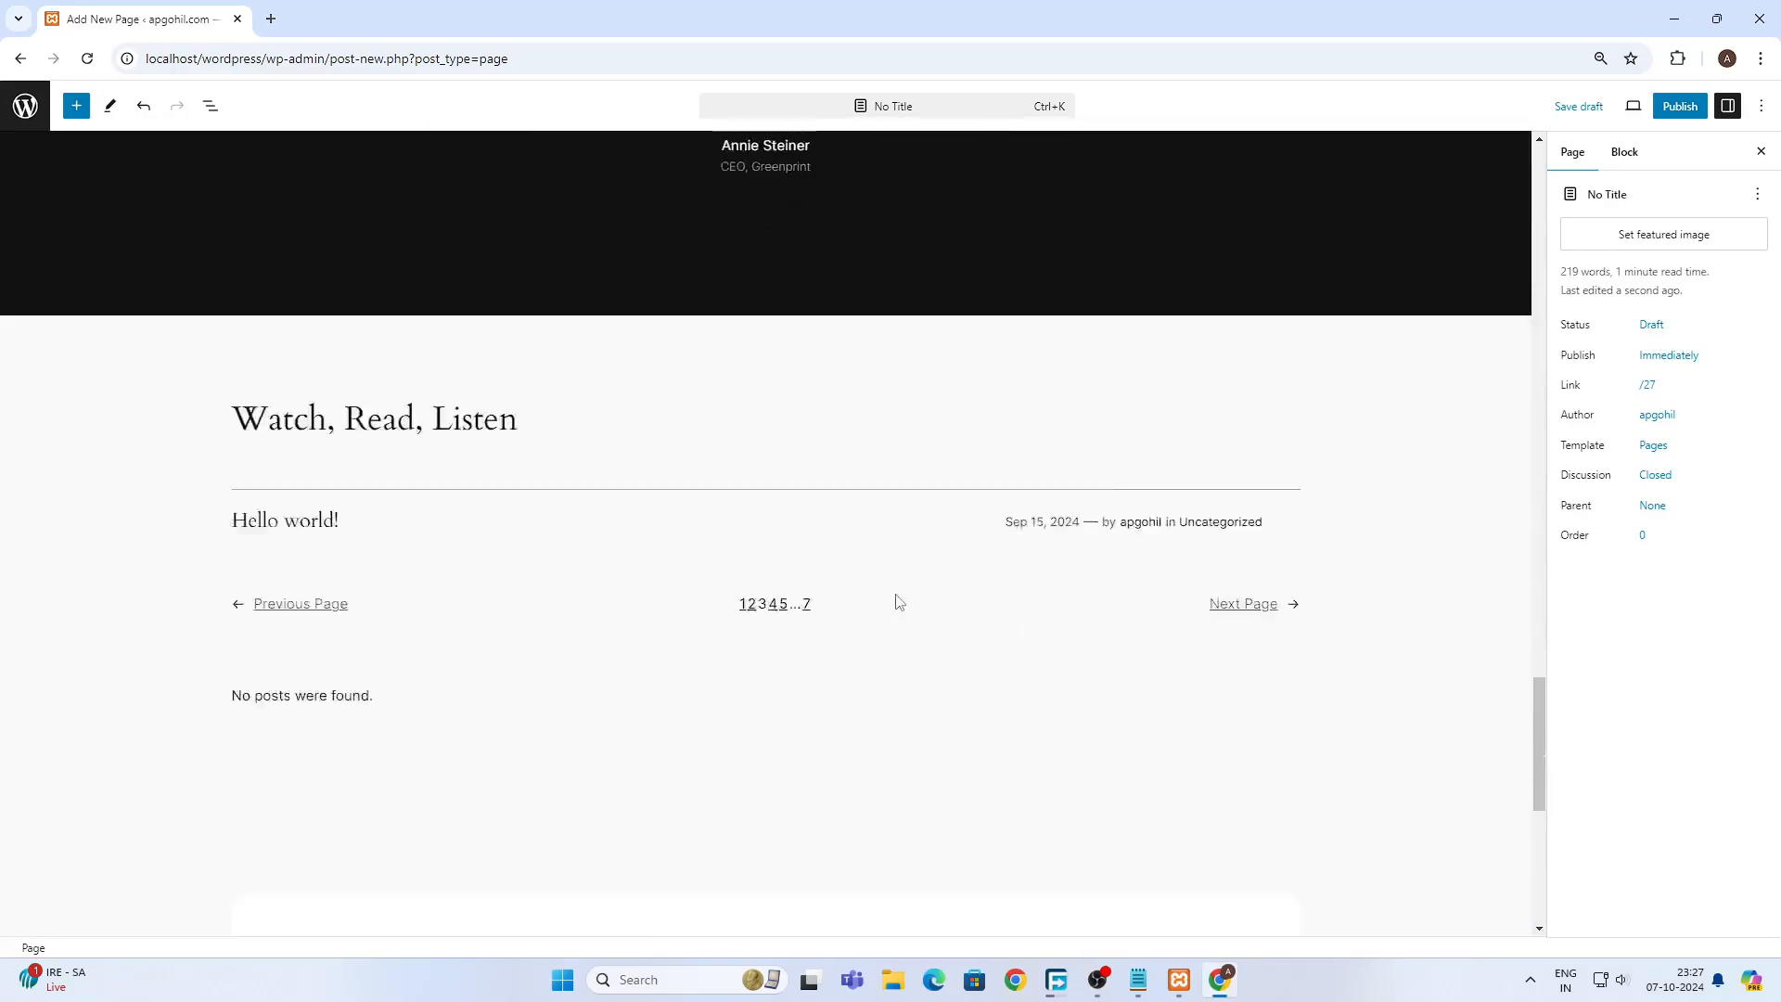
pyautogui.scroll(-2, 892, 609)
pyautogui.scroll(3, 887, 621)
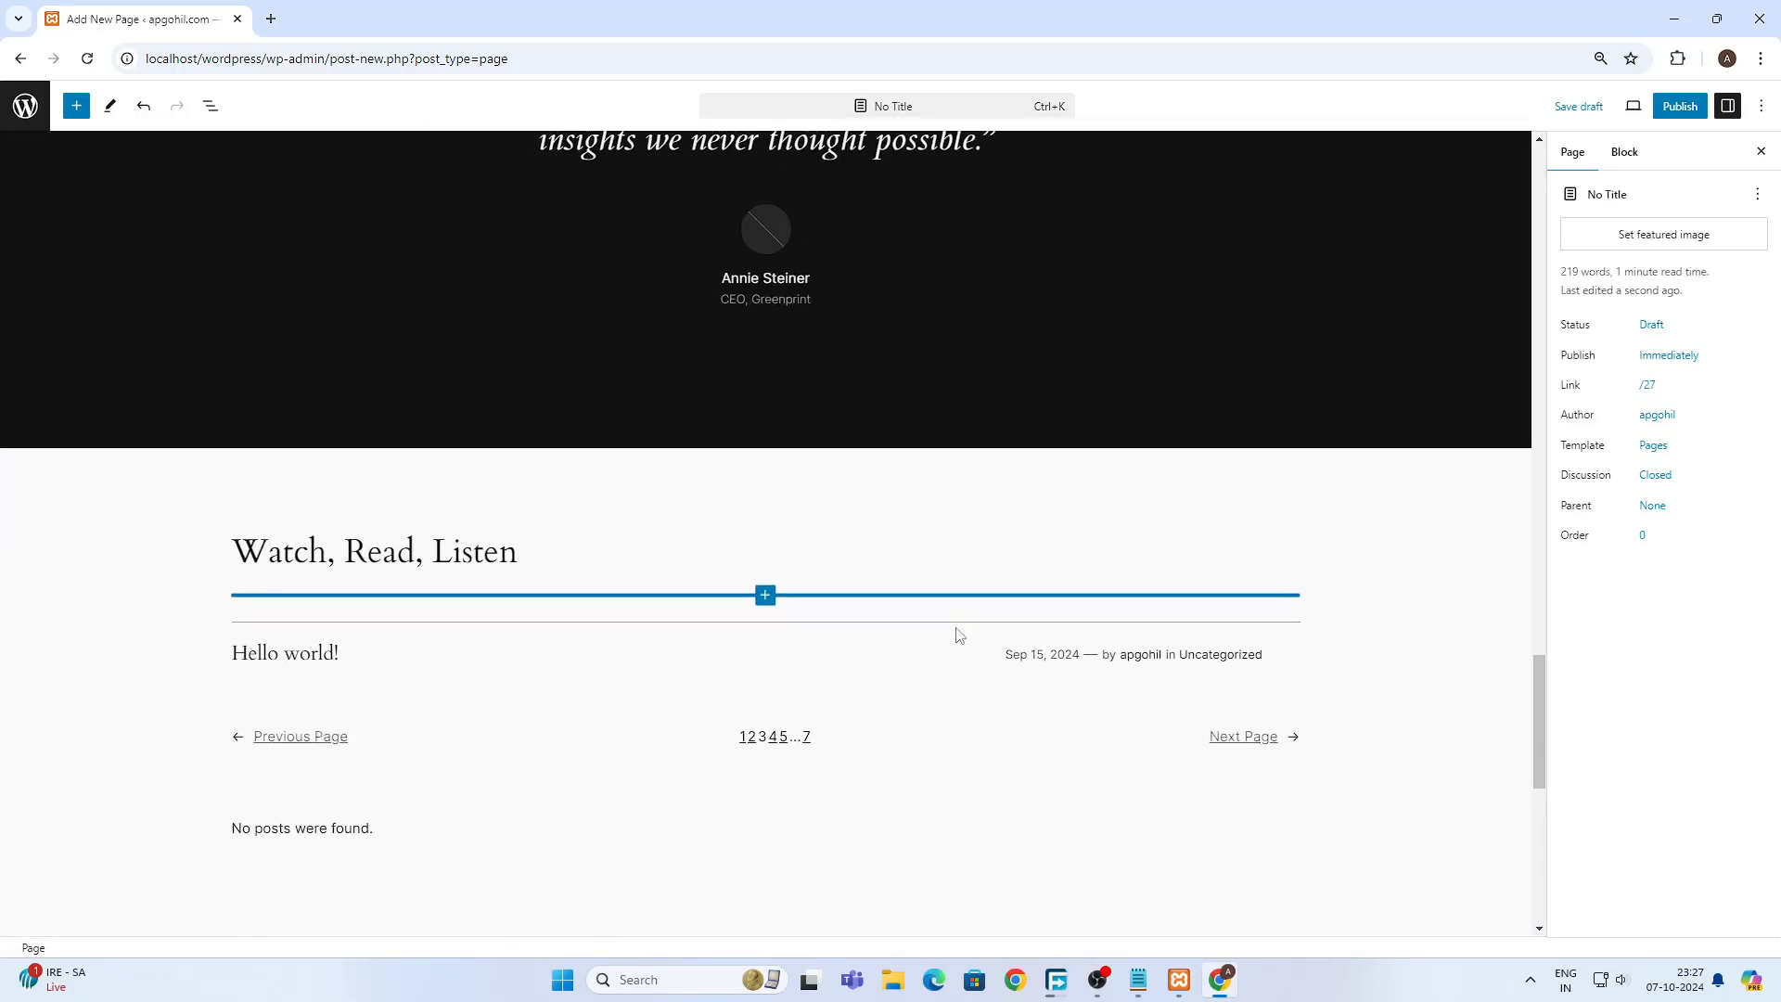
# - Leave the page editor without saving the untitled Business home page and return to the list of pages
pyautogui.scroll(2, 1045, 214)
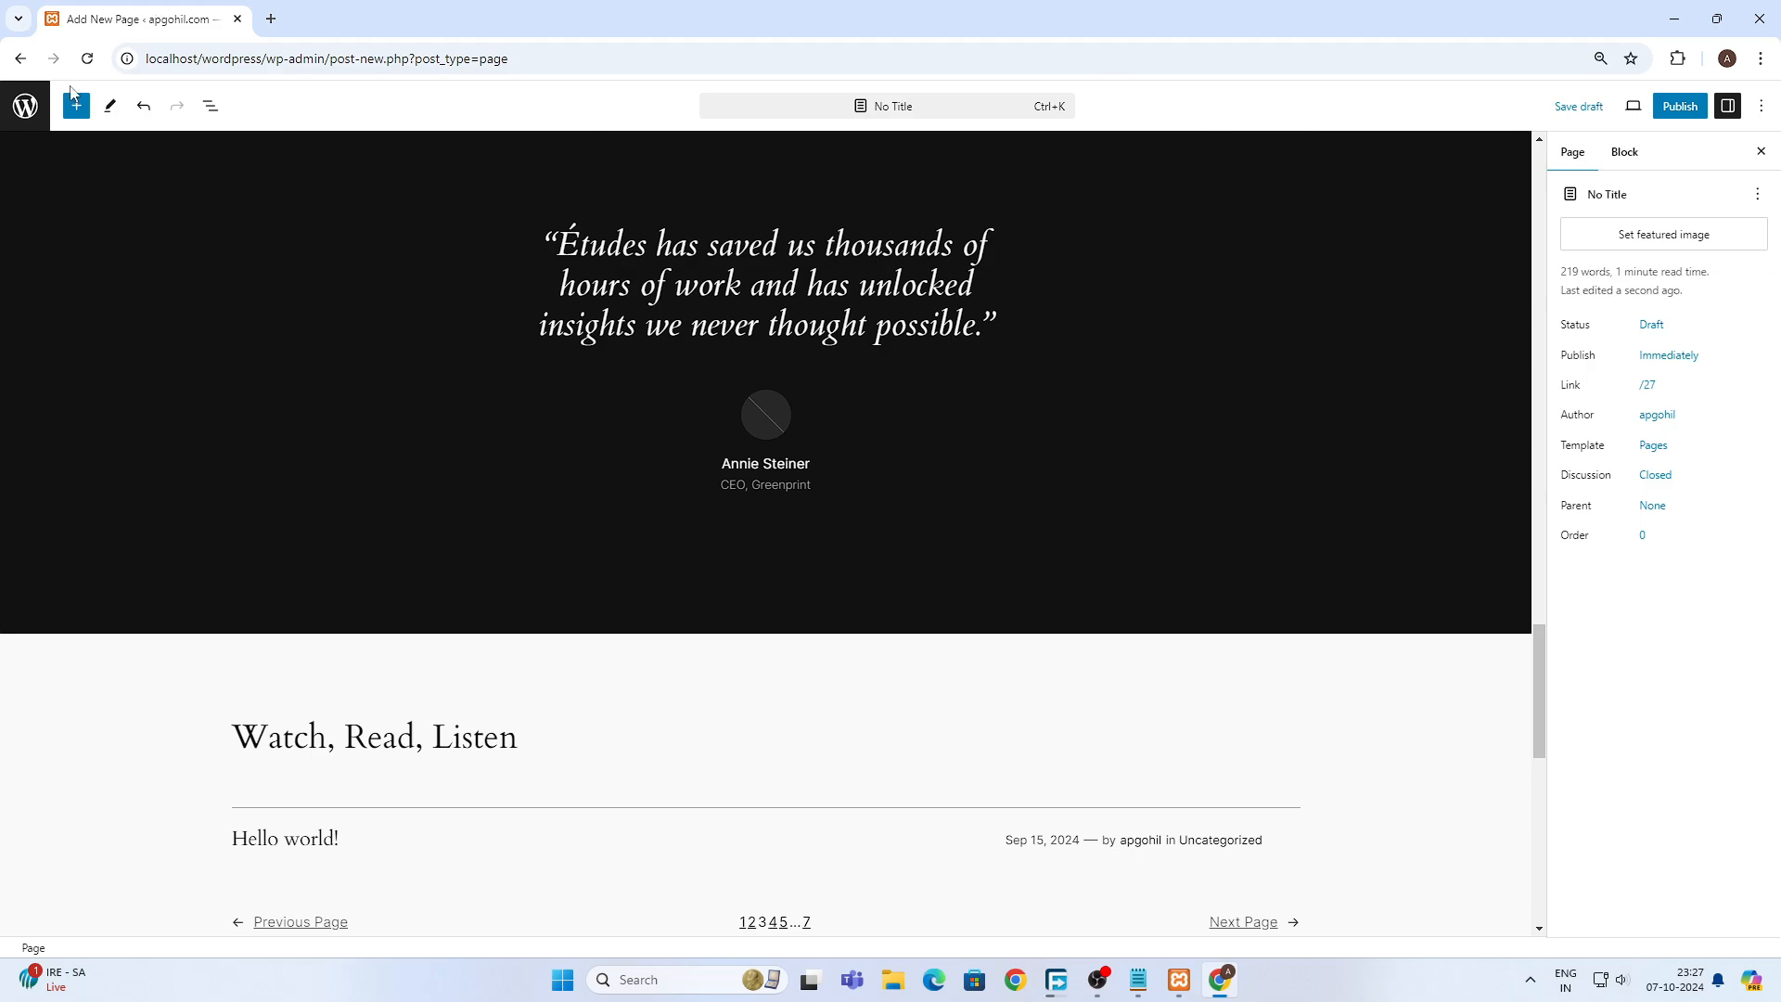
pyautogui.press('Escape')
pyautogui.scroll(4, 206, 271)
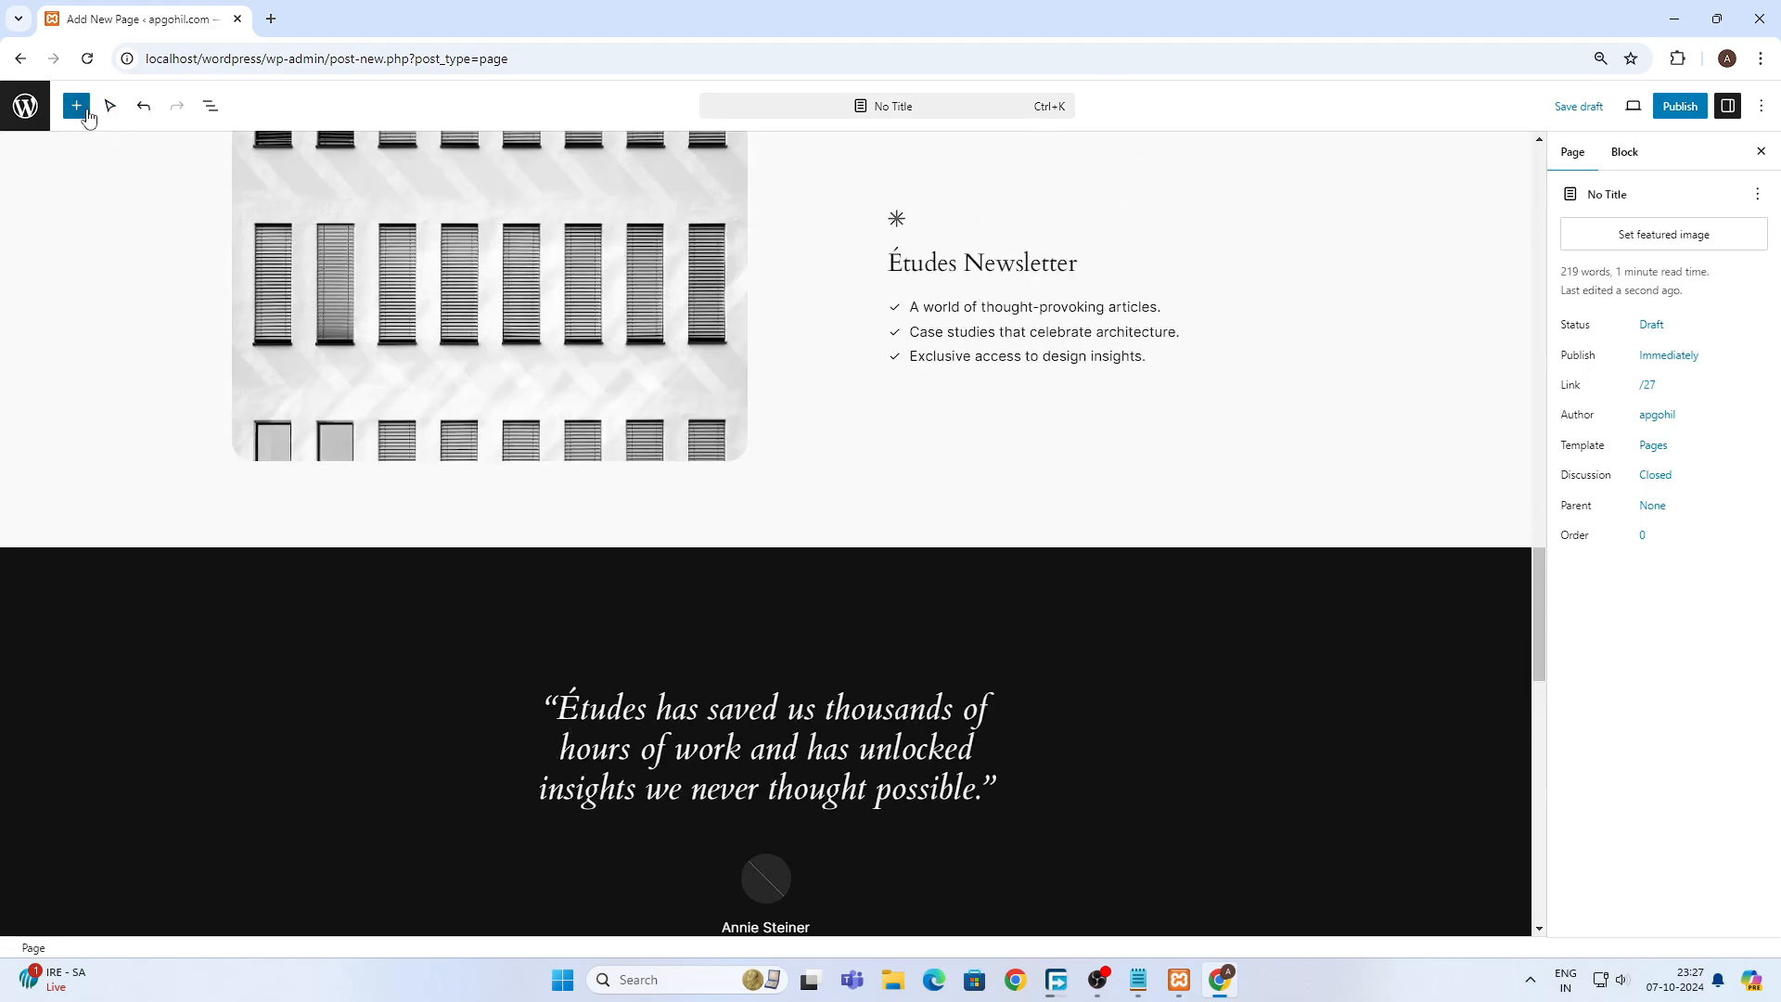
pyautogui.click(25, 106)
pyautogui.click(981, 177)
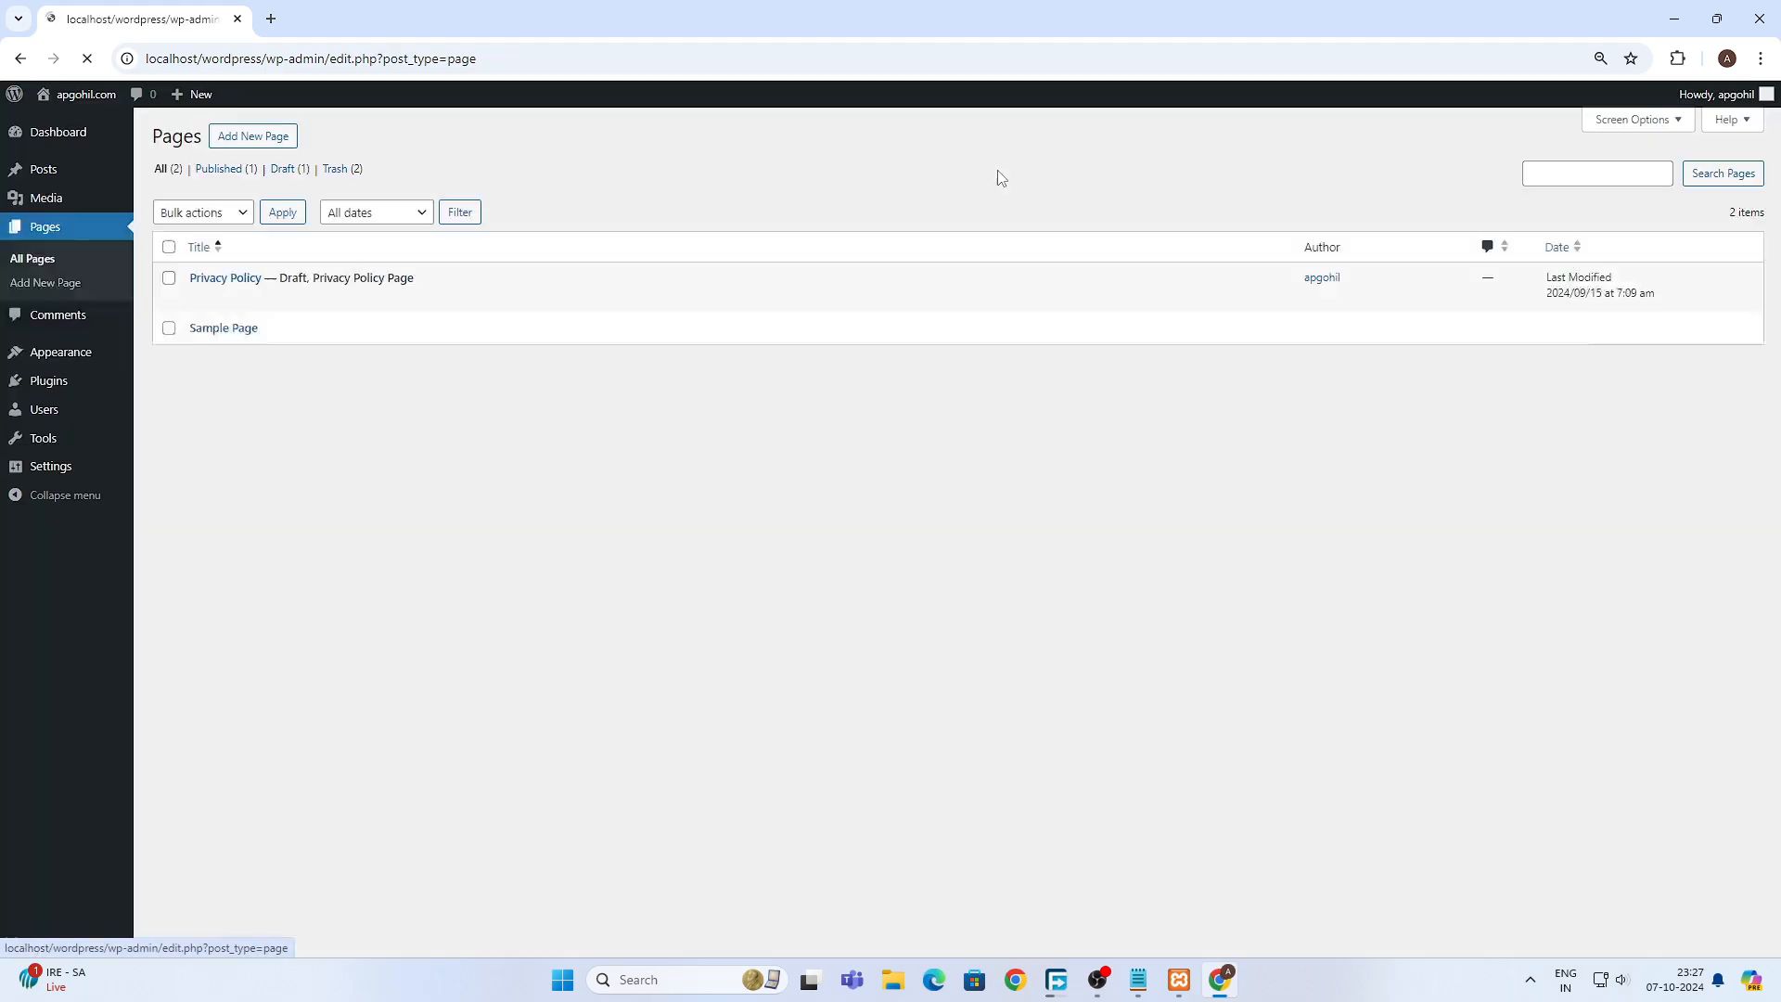
# - Add a blank page titled "Home" without a starter pattern and publish it
pyautogui.click(258, 139)
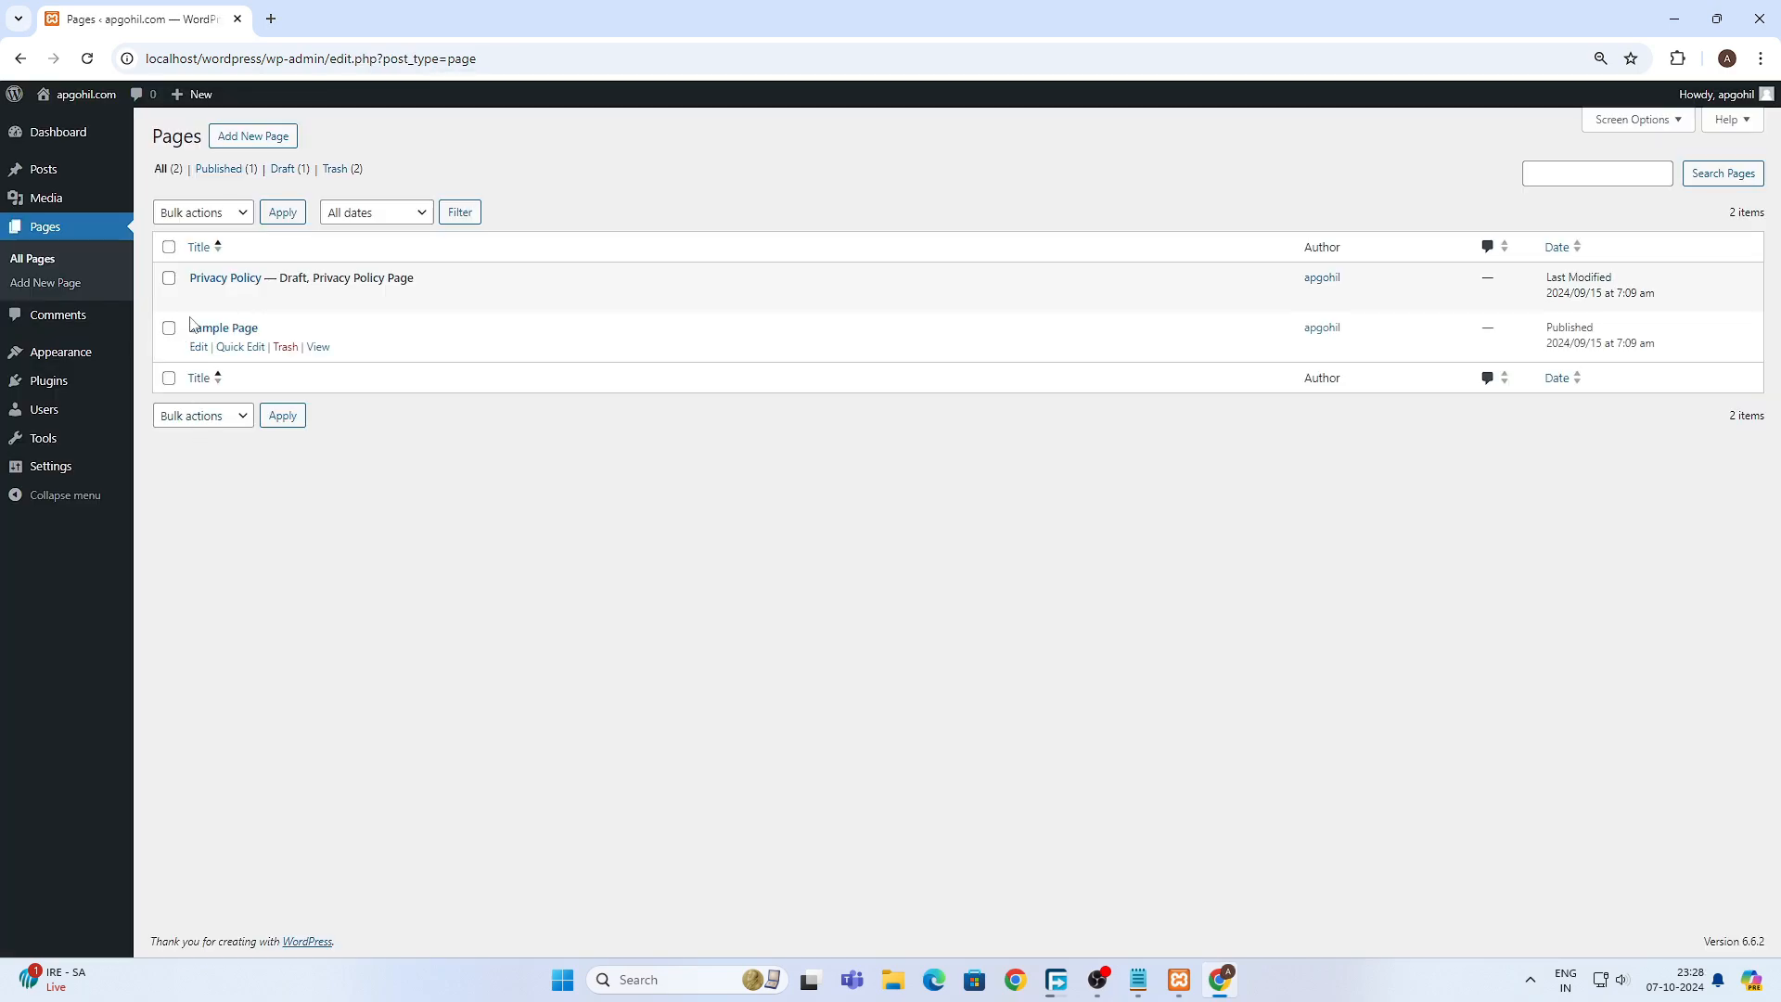
pyautogui.click(269, 136)
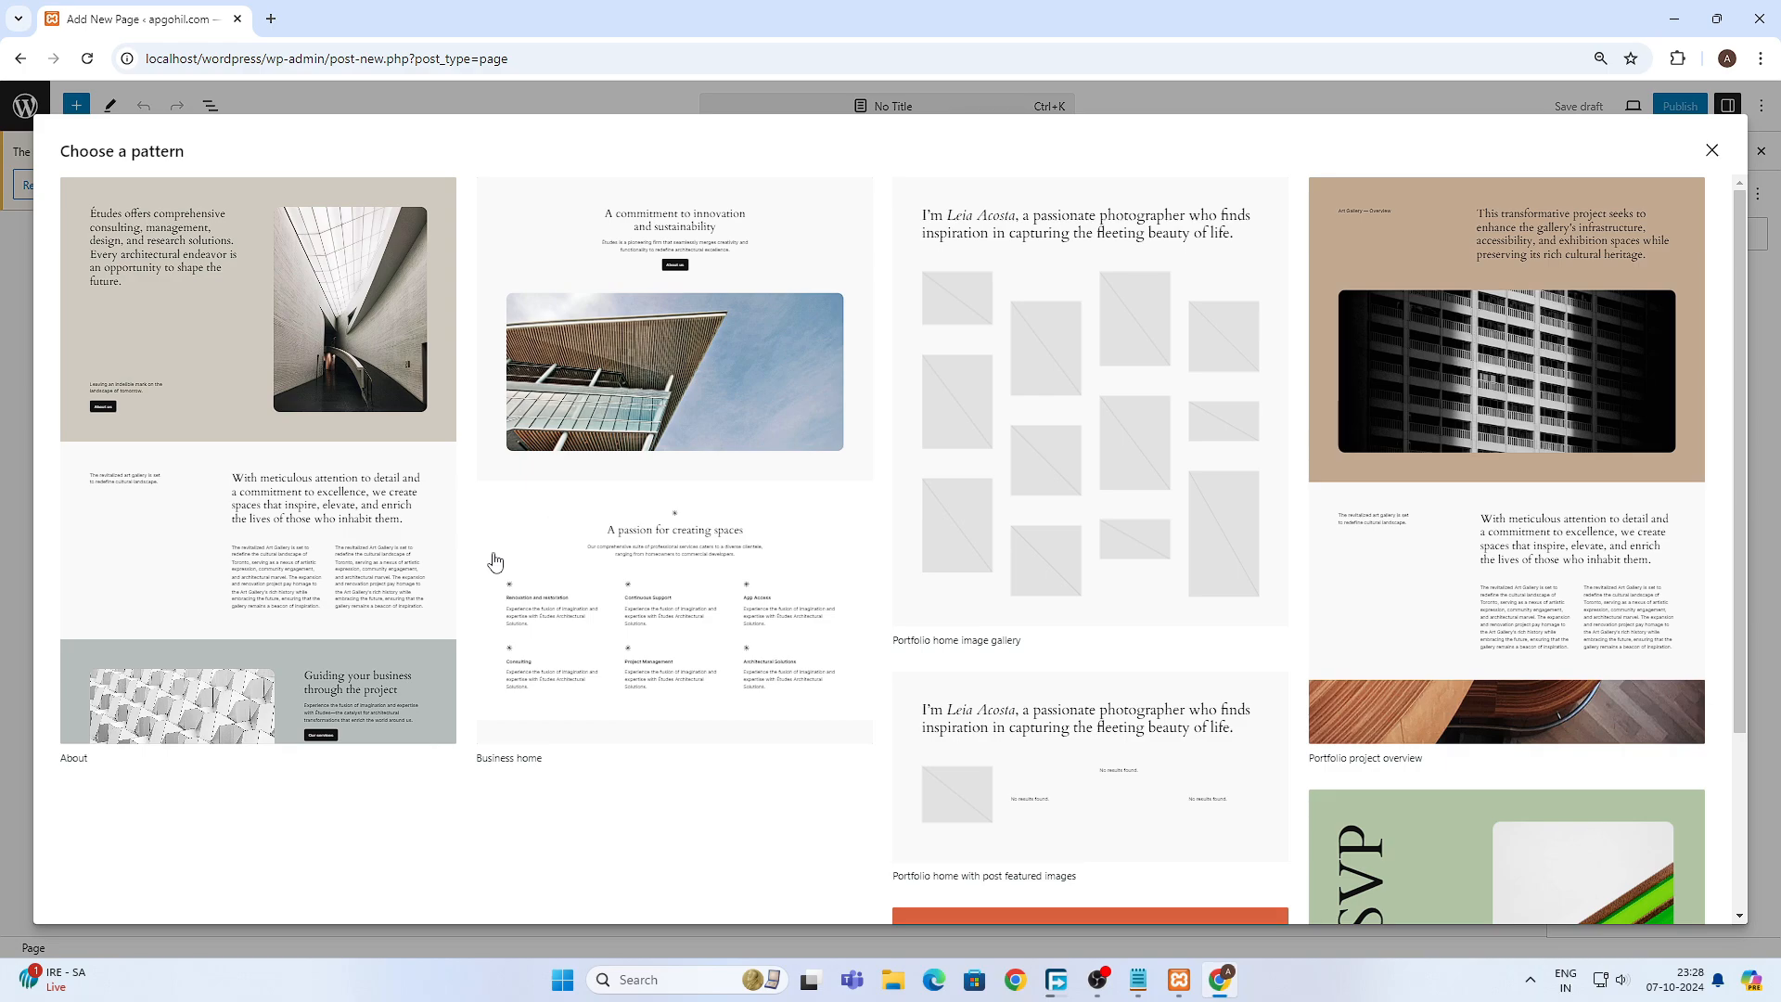
pyautogui.click(297, 94)
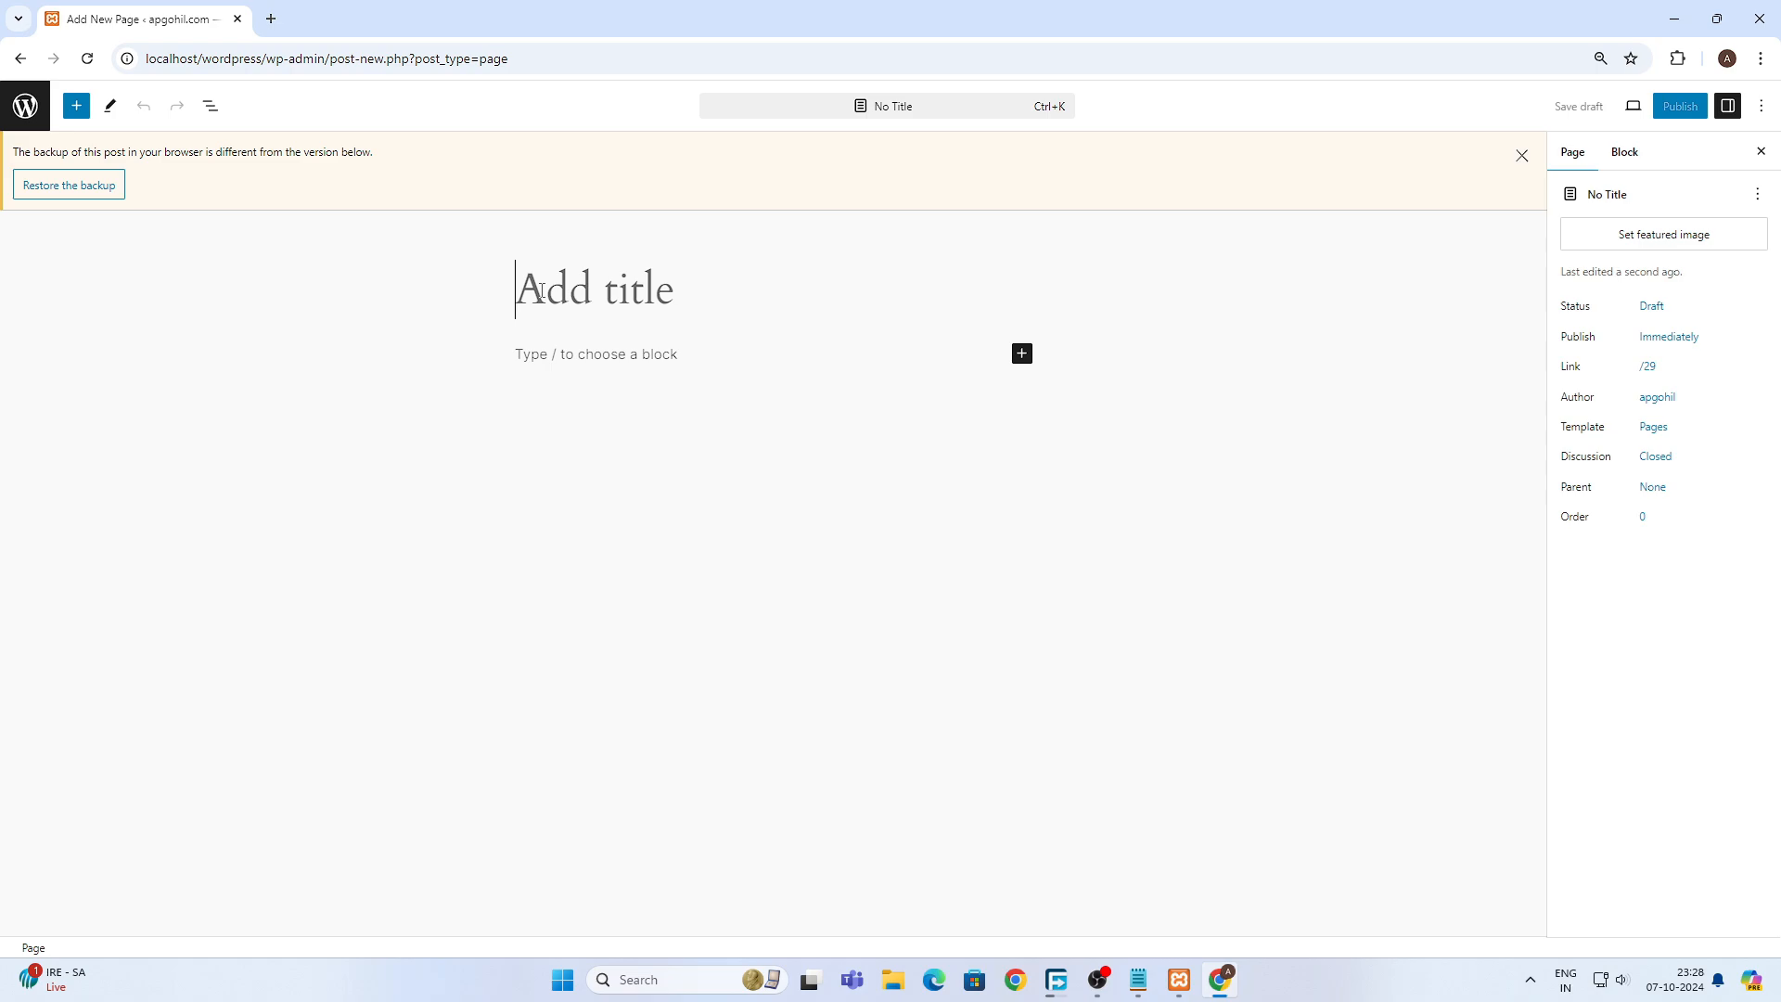
pyautogui.write('Home')
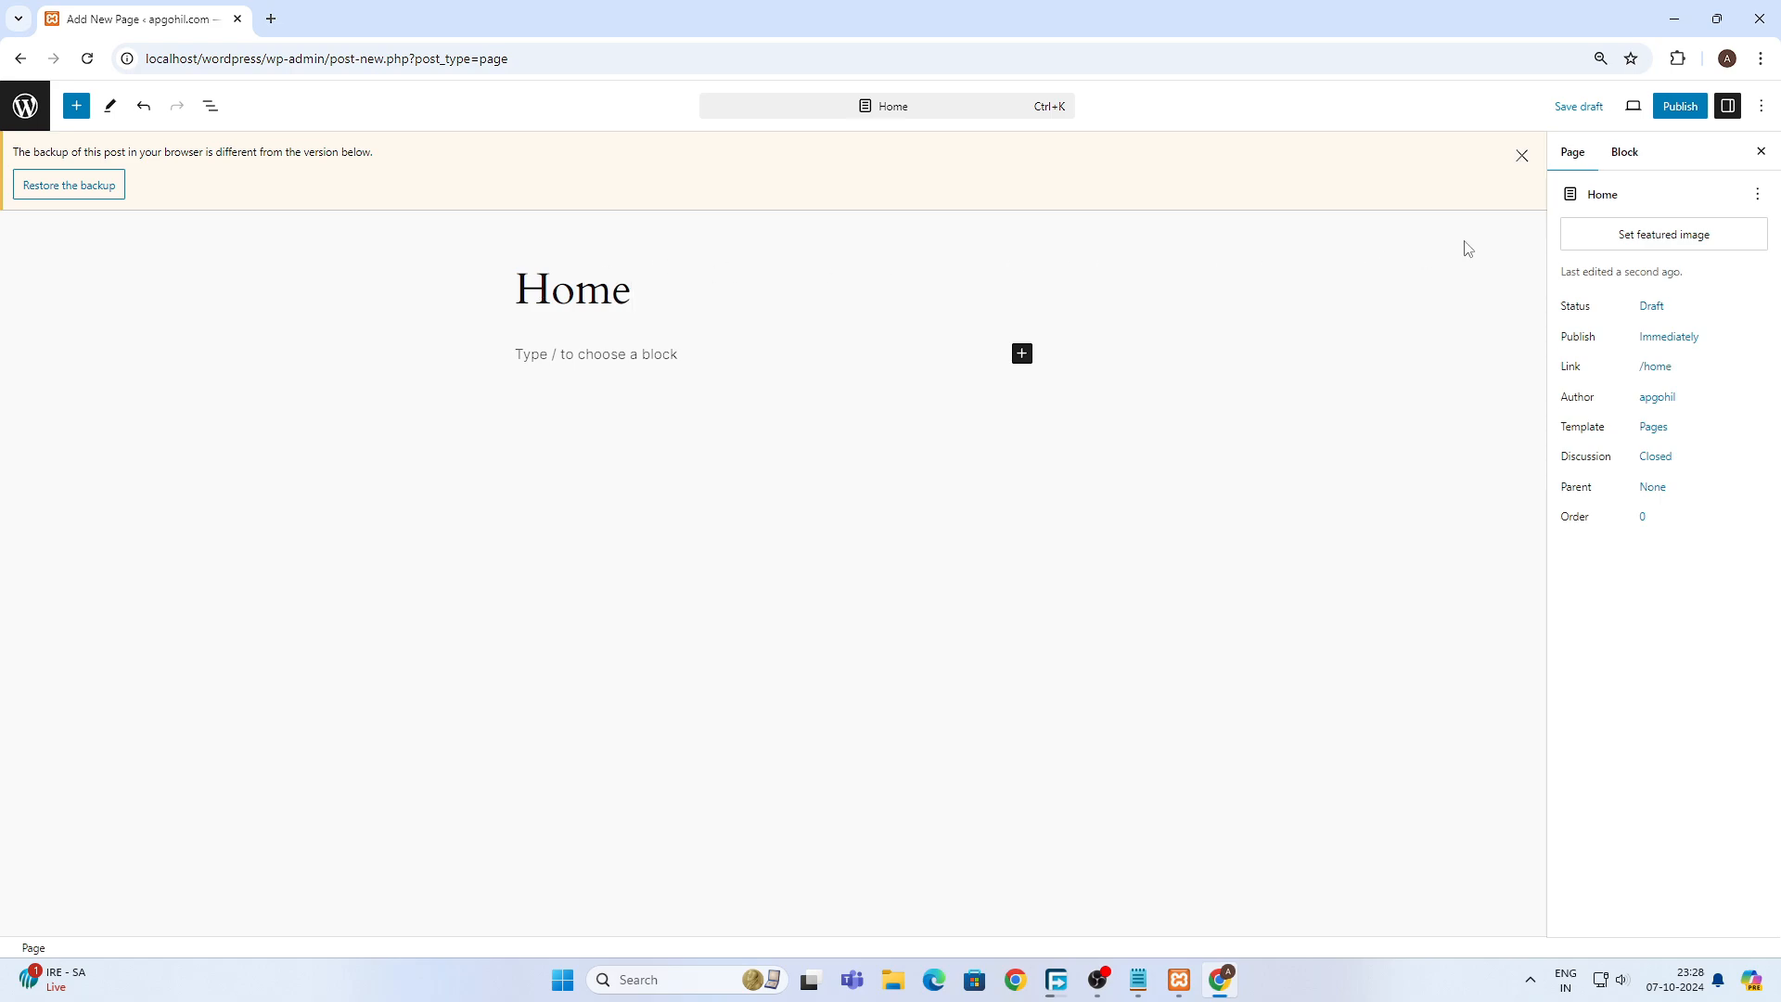
pyautogui.click(1680, 107)
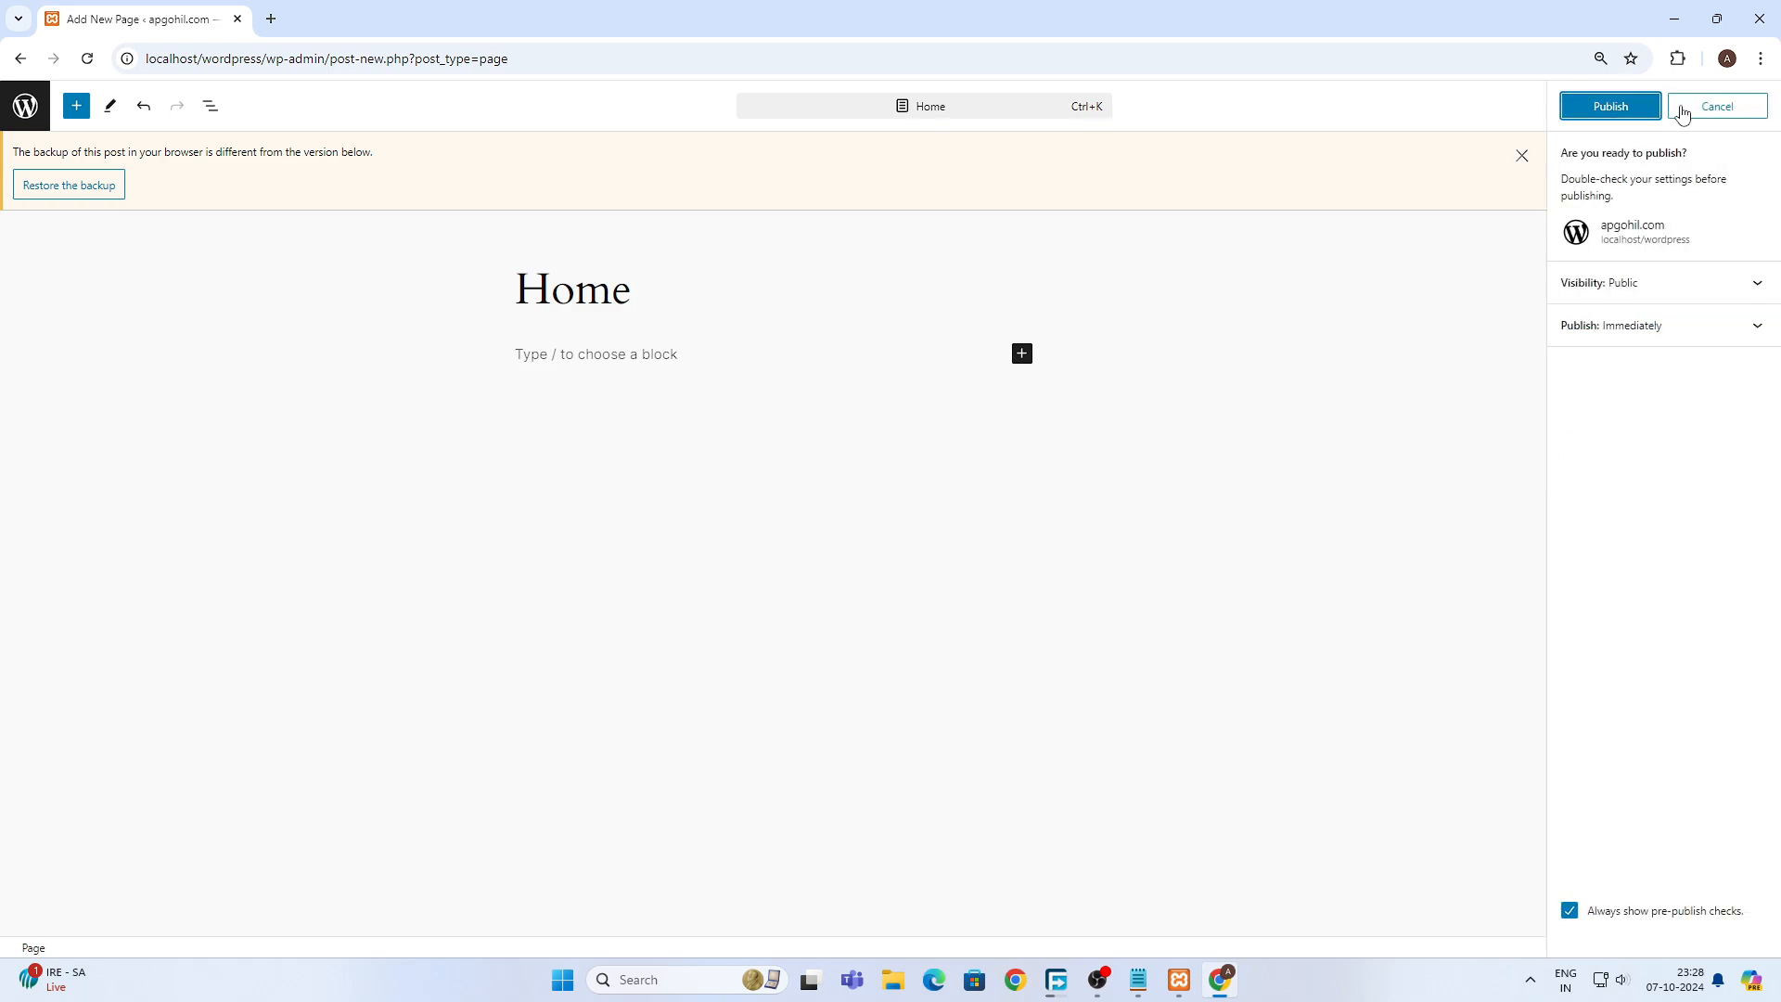
pyautogui.click(1599, 109)
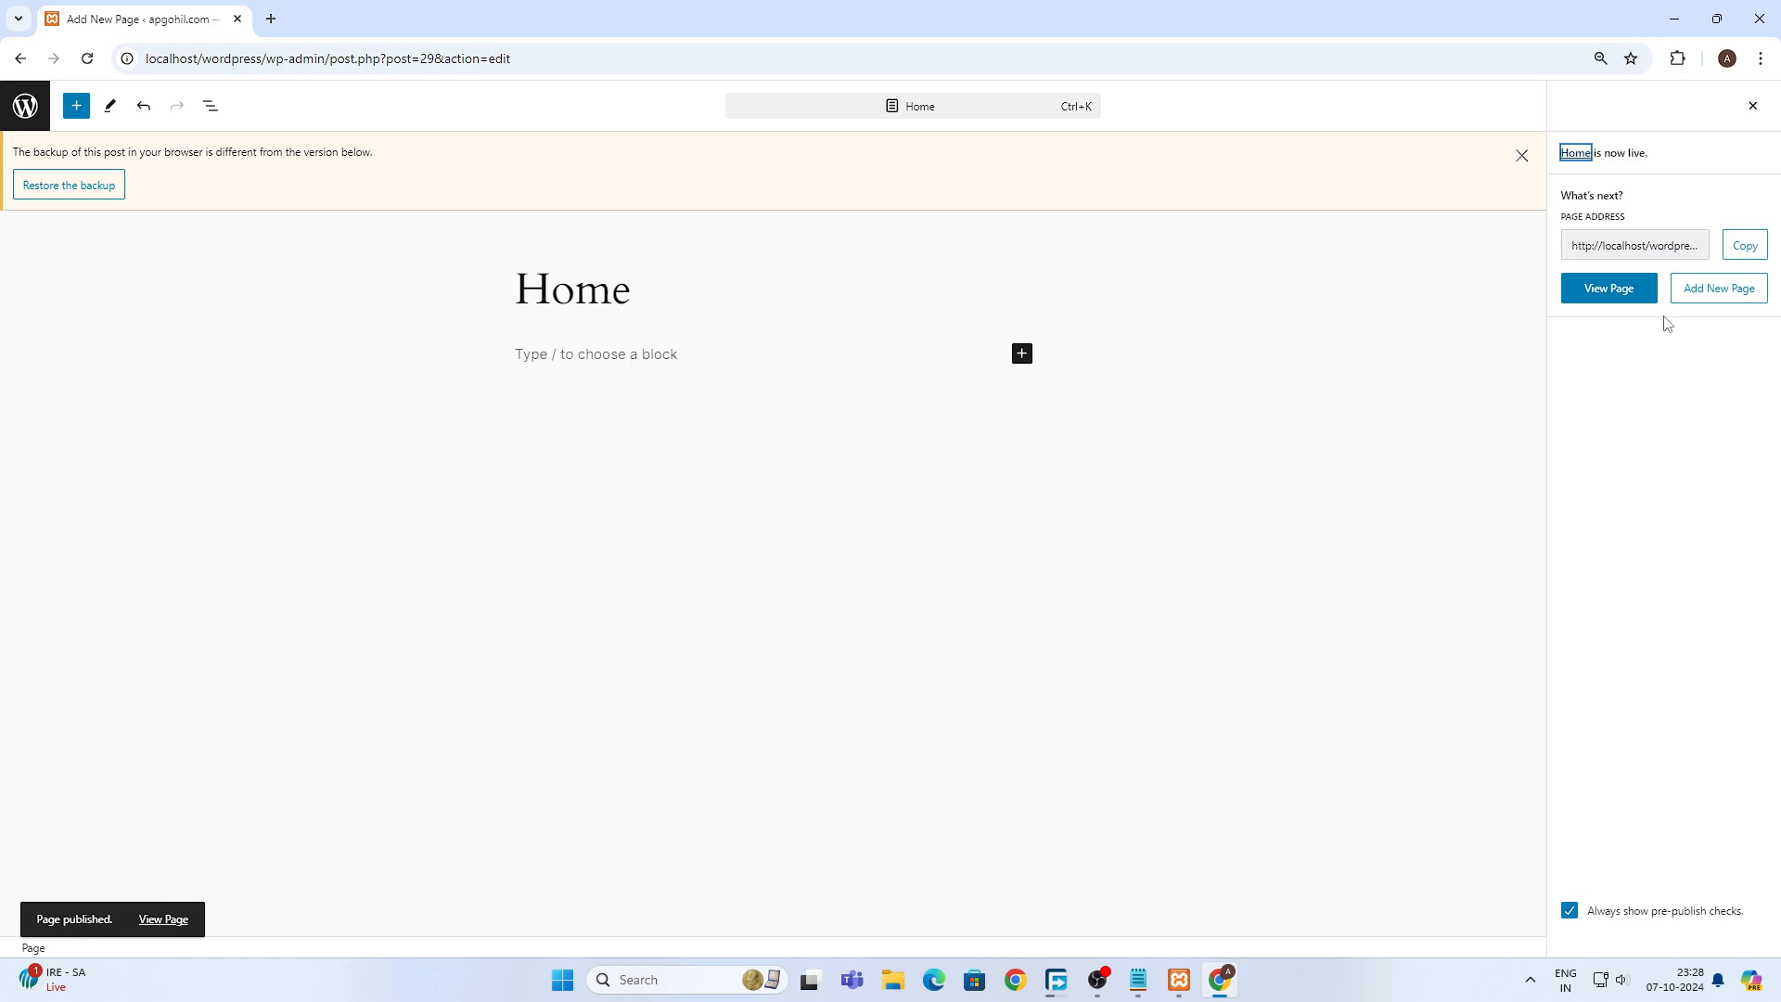
# - View the published Home page on the site and return to the list of pages in the admin area
pyautogui.click(1609, 289)
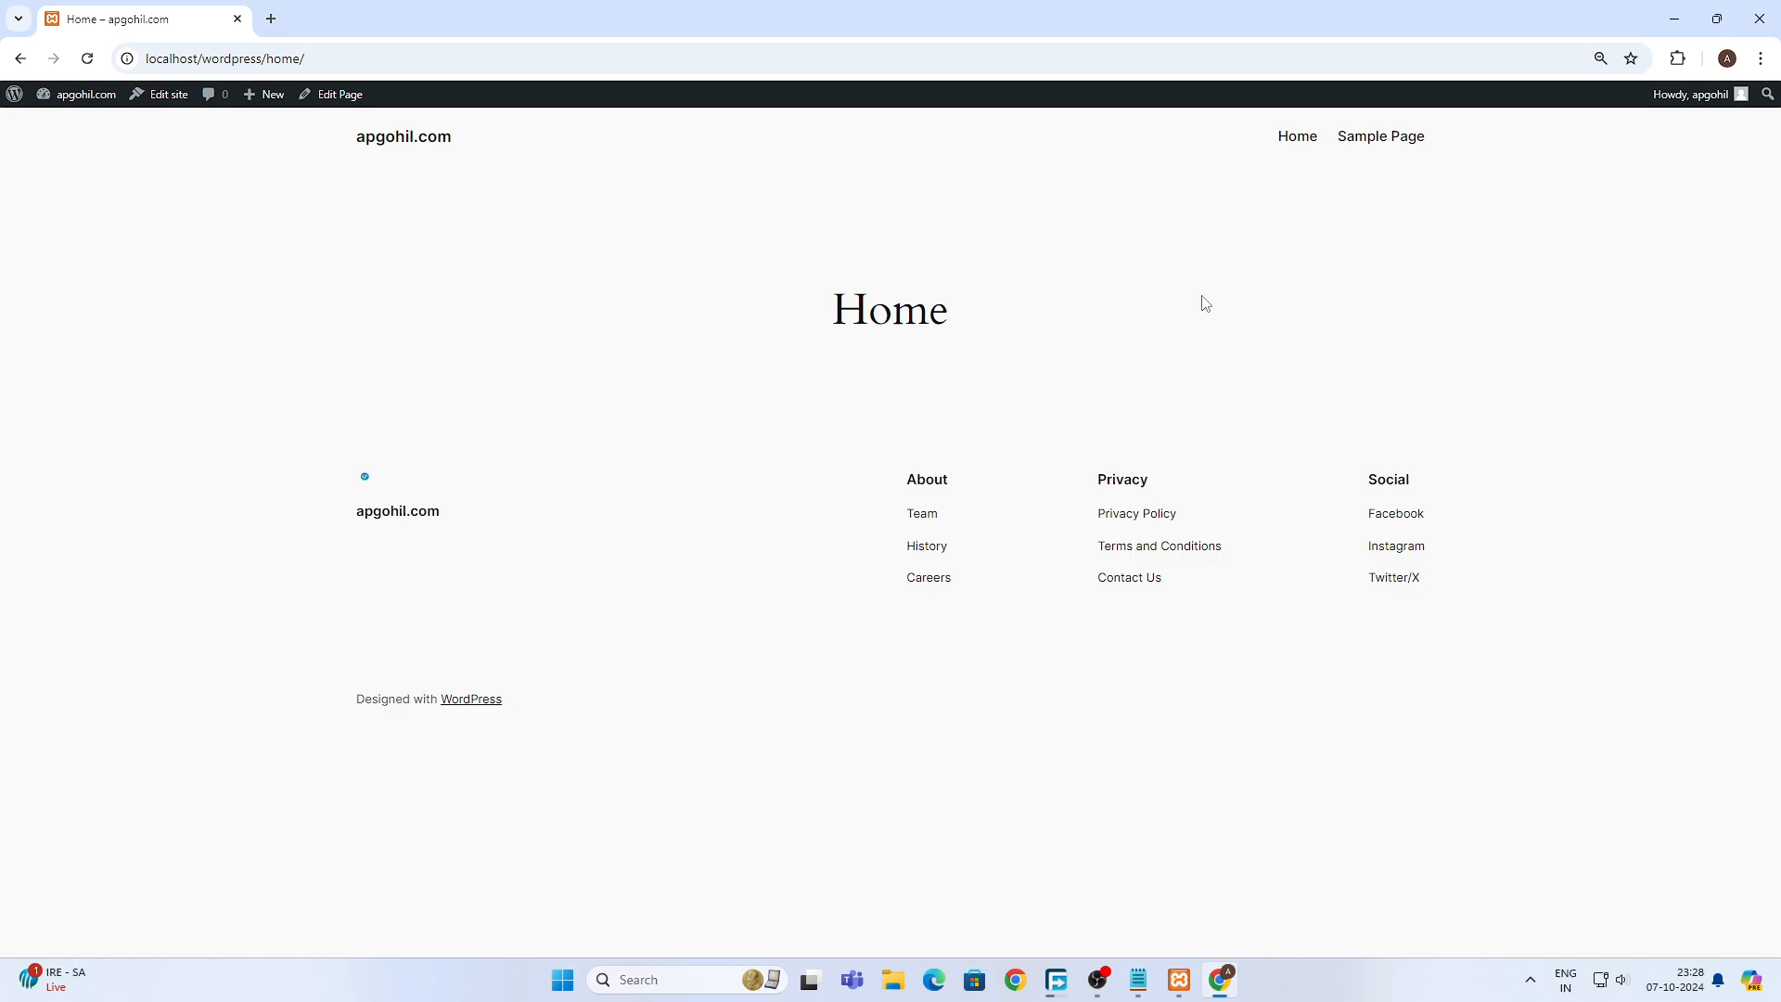
pyautogui.moveTo(813, 313); pyautogui.dragTo(962, 318)
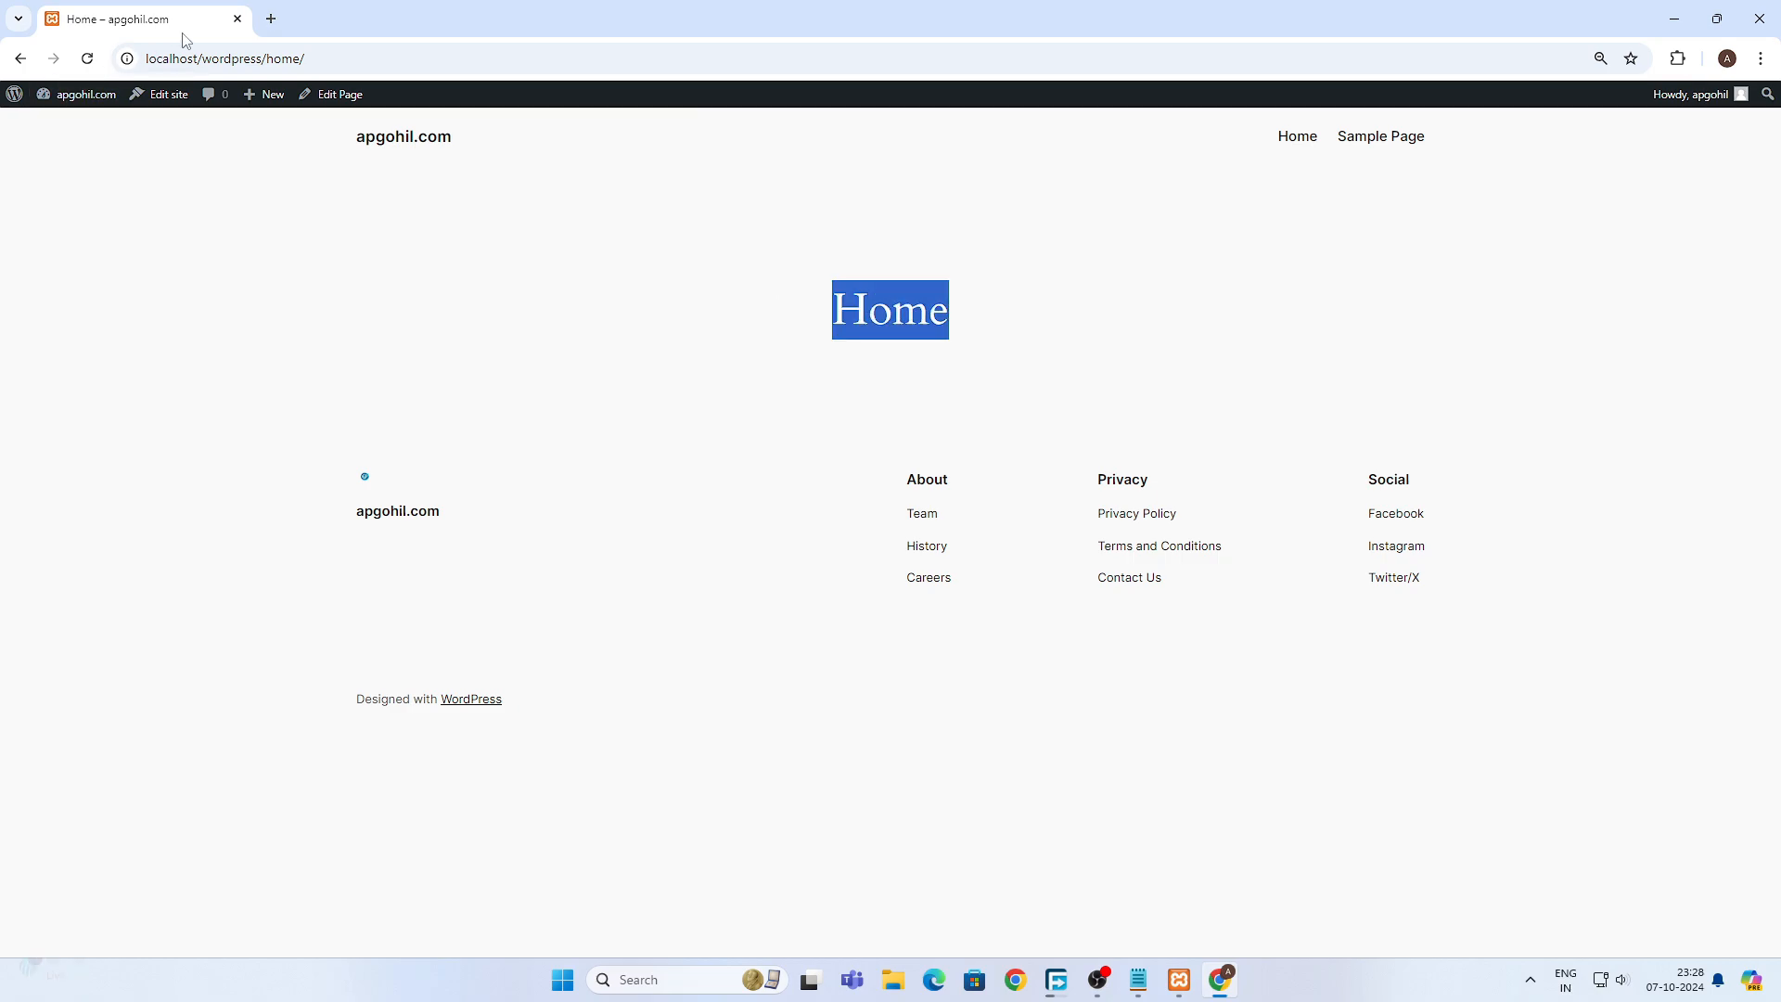
pyautogui.moveTo(37, 100)
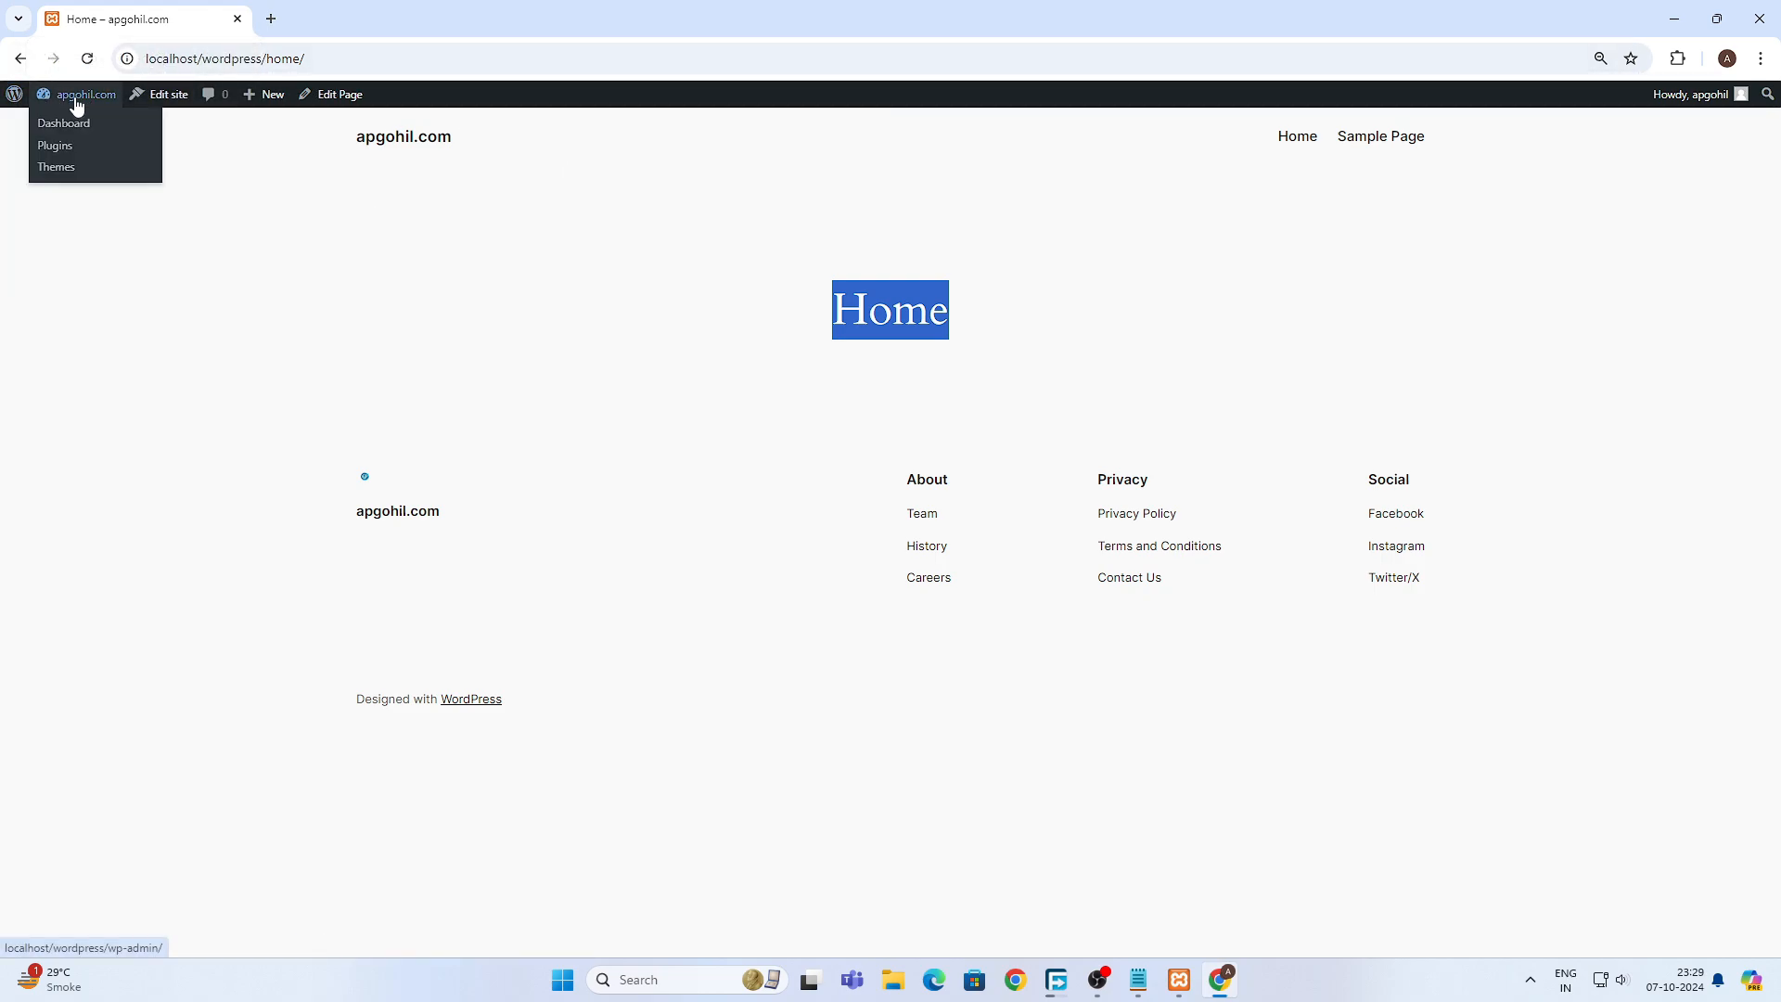
pyautogui.click(77, 105)
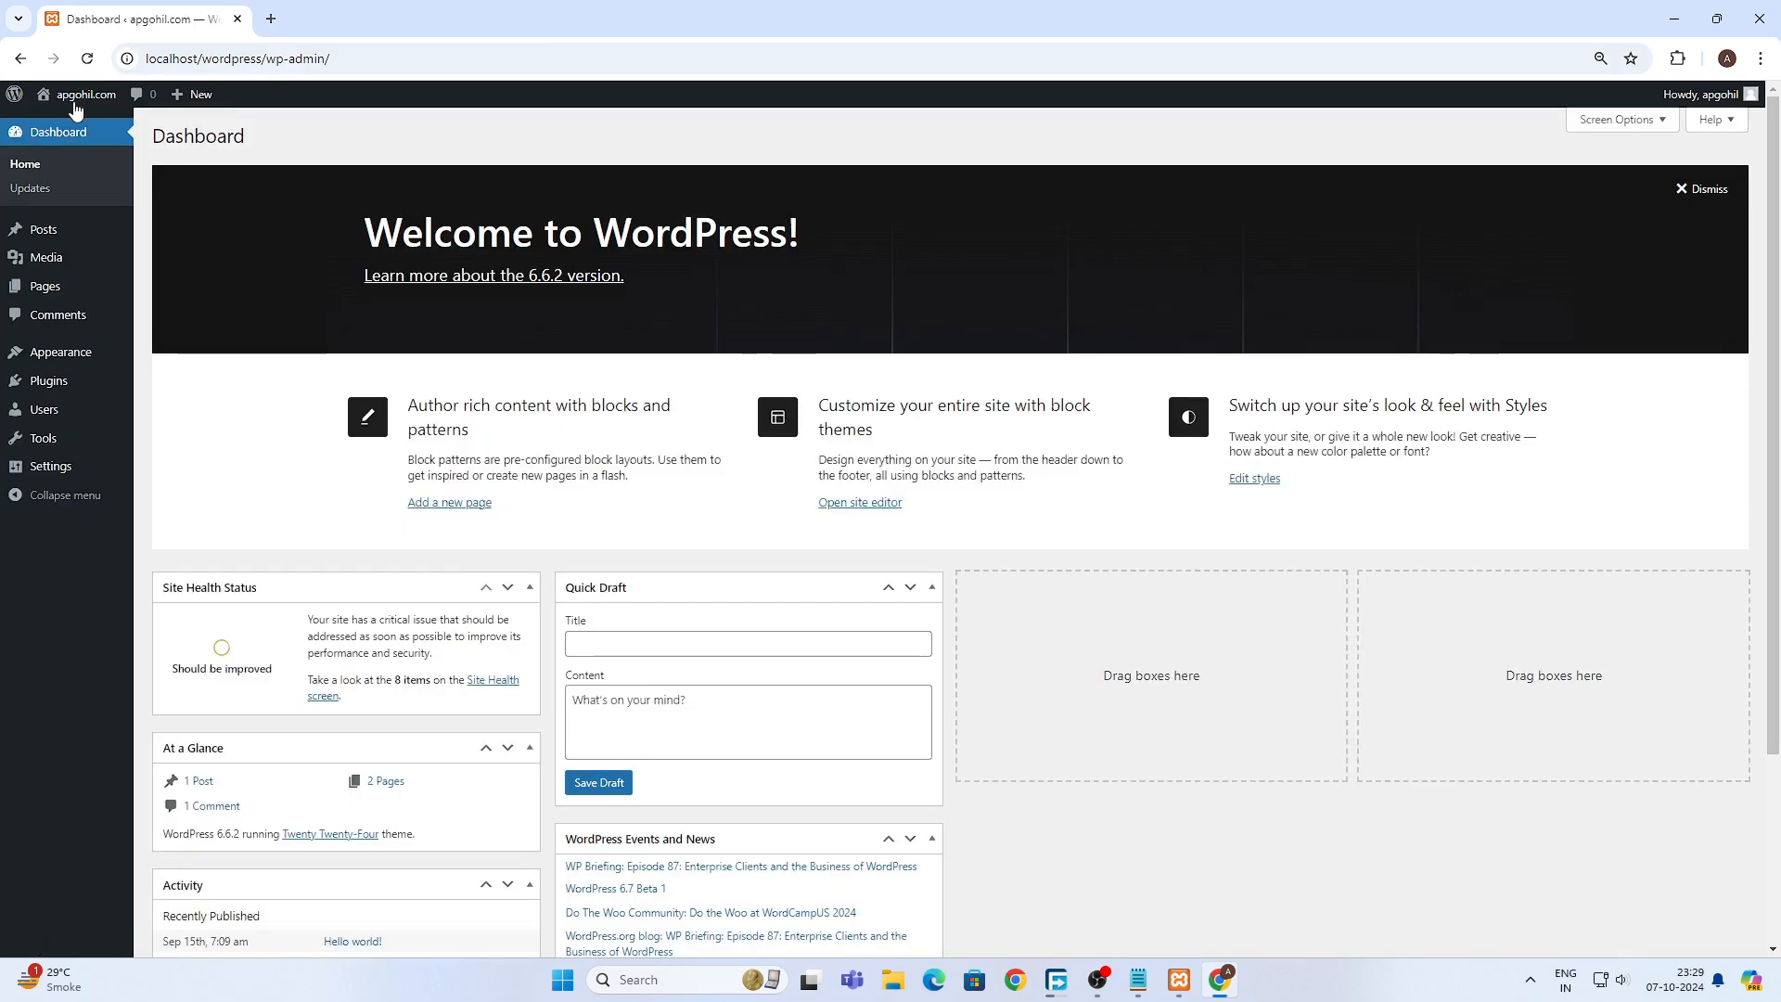
pyautogui.click(42, 286)
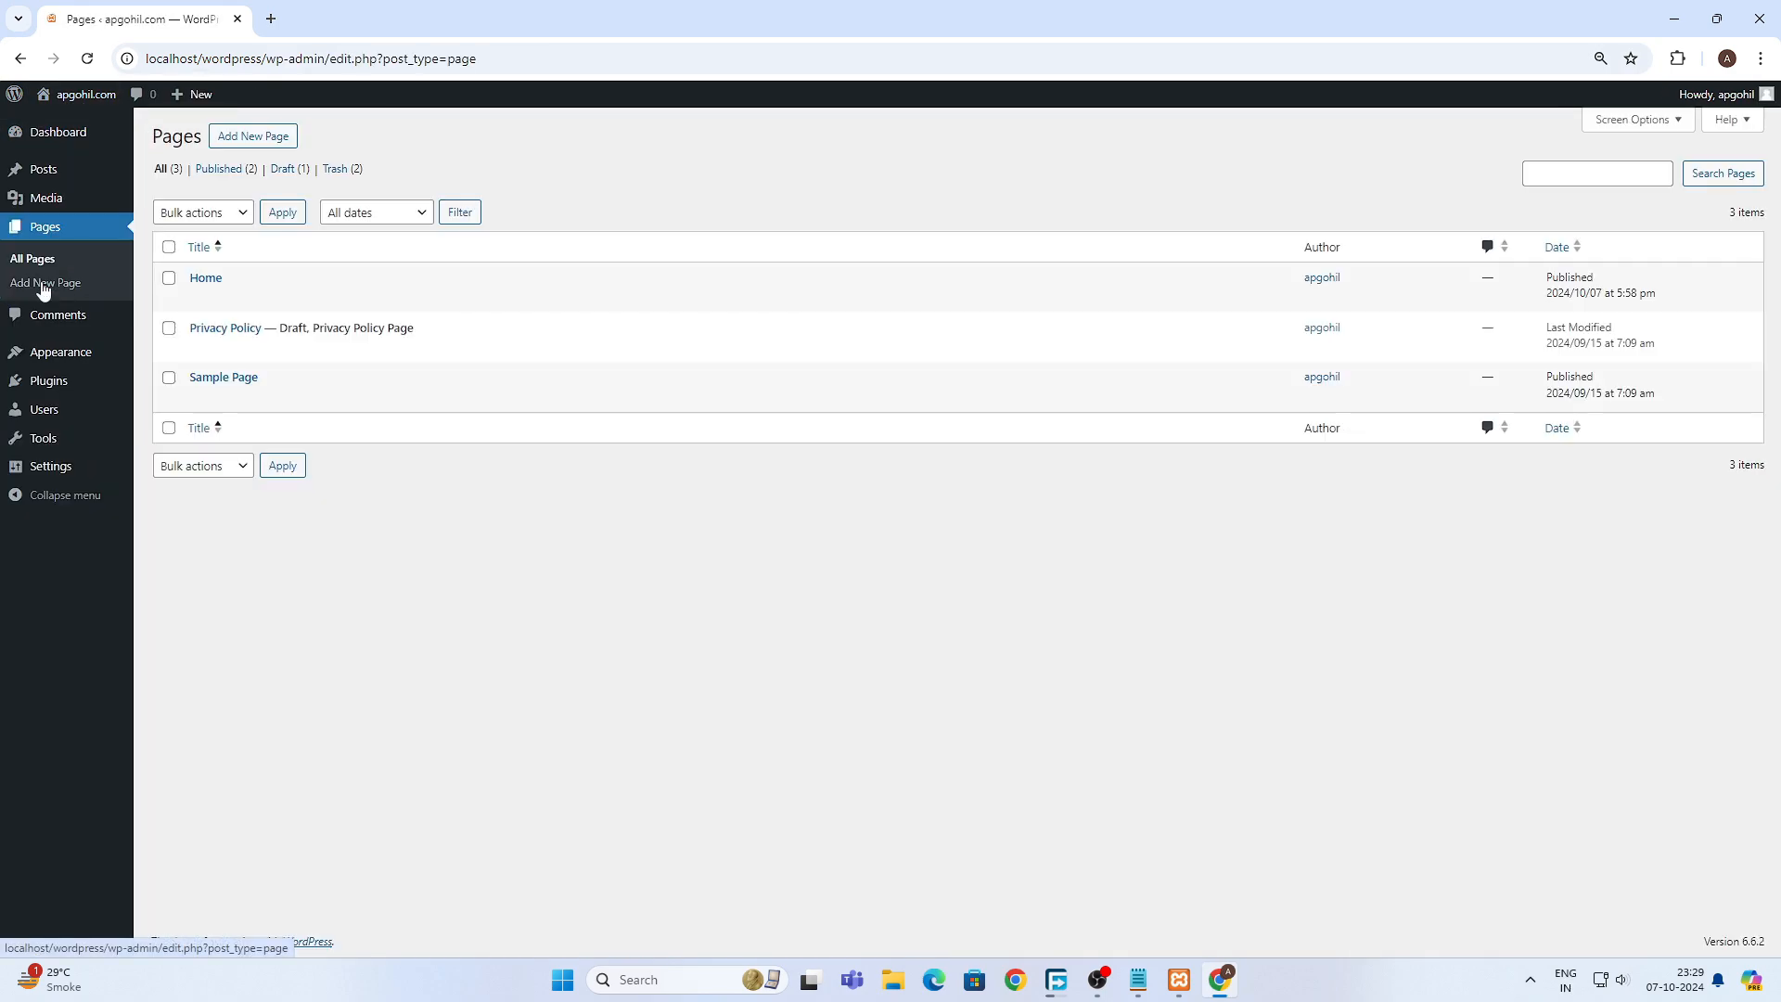
pyautogui.moveTo(202, 278)
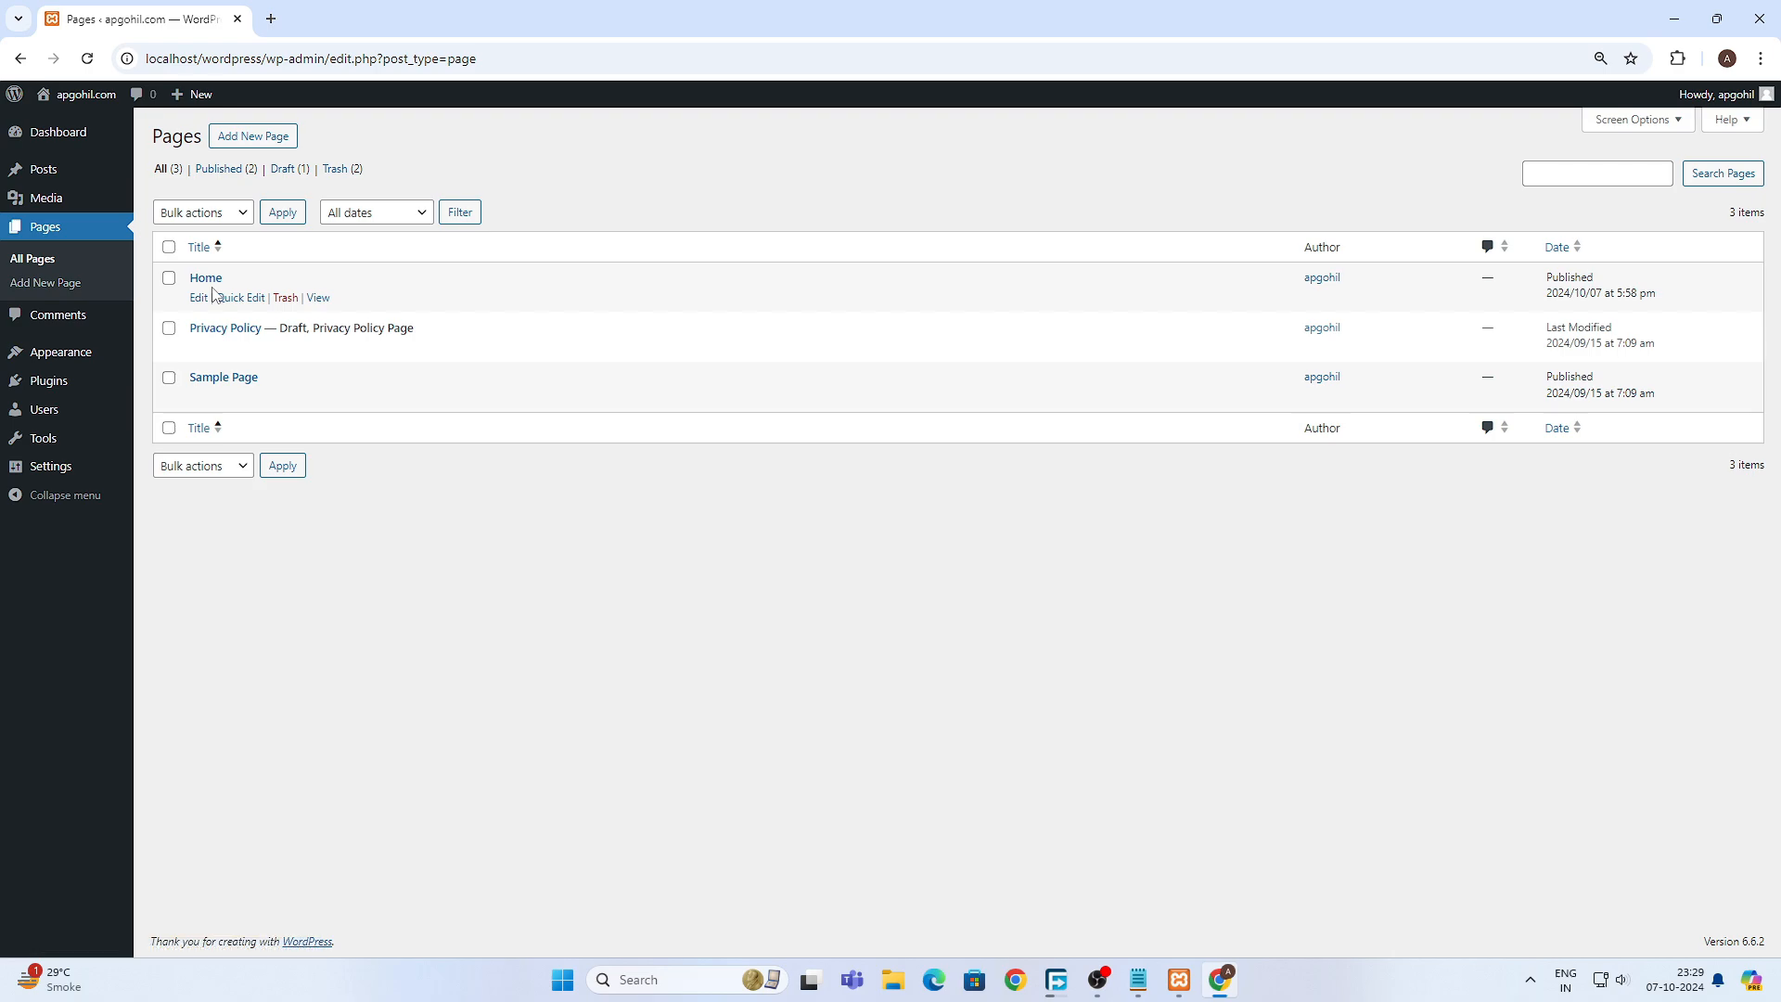
# - Add another blank page titled "About" without a starter pattern and publish it
pyautogui.click(258, 145)
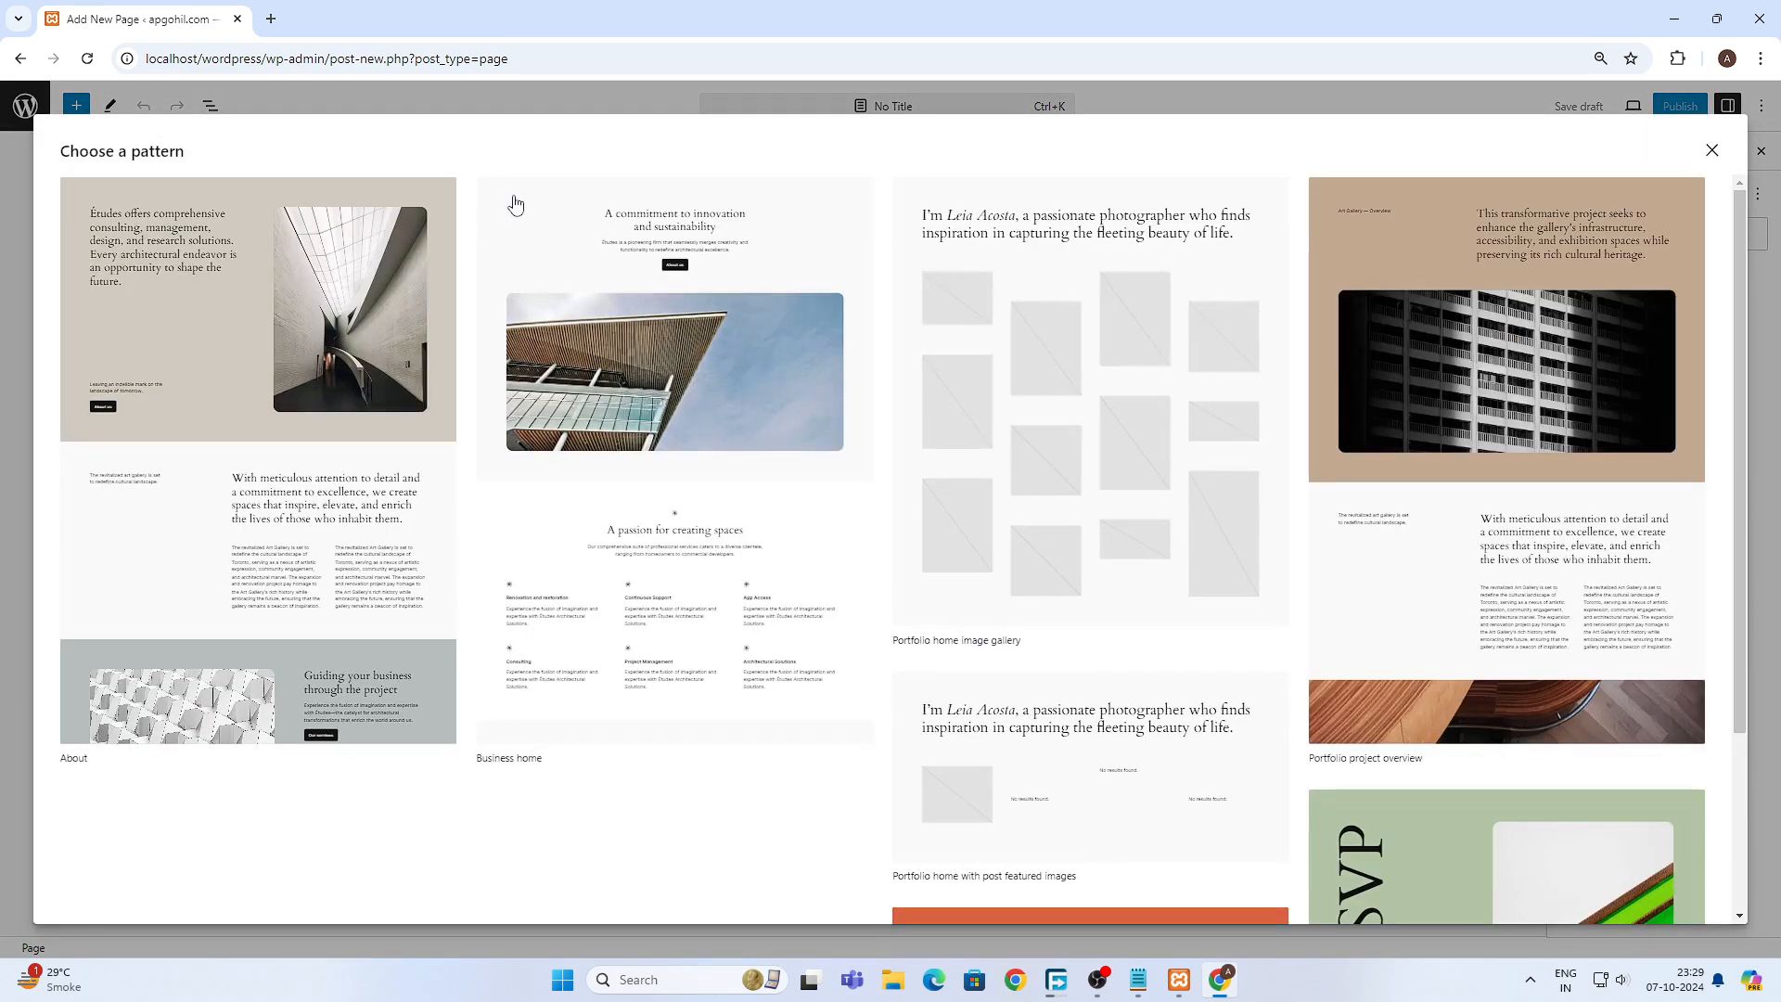
pyautogui.scroll(-2, 1104, 608)
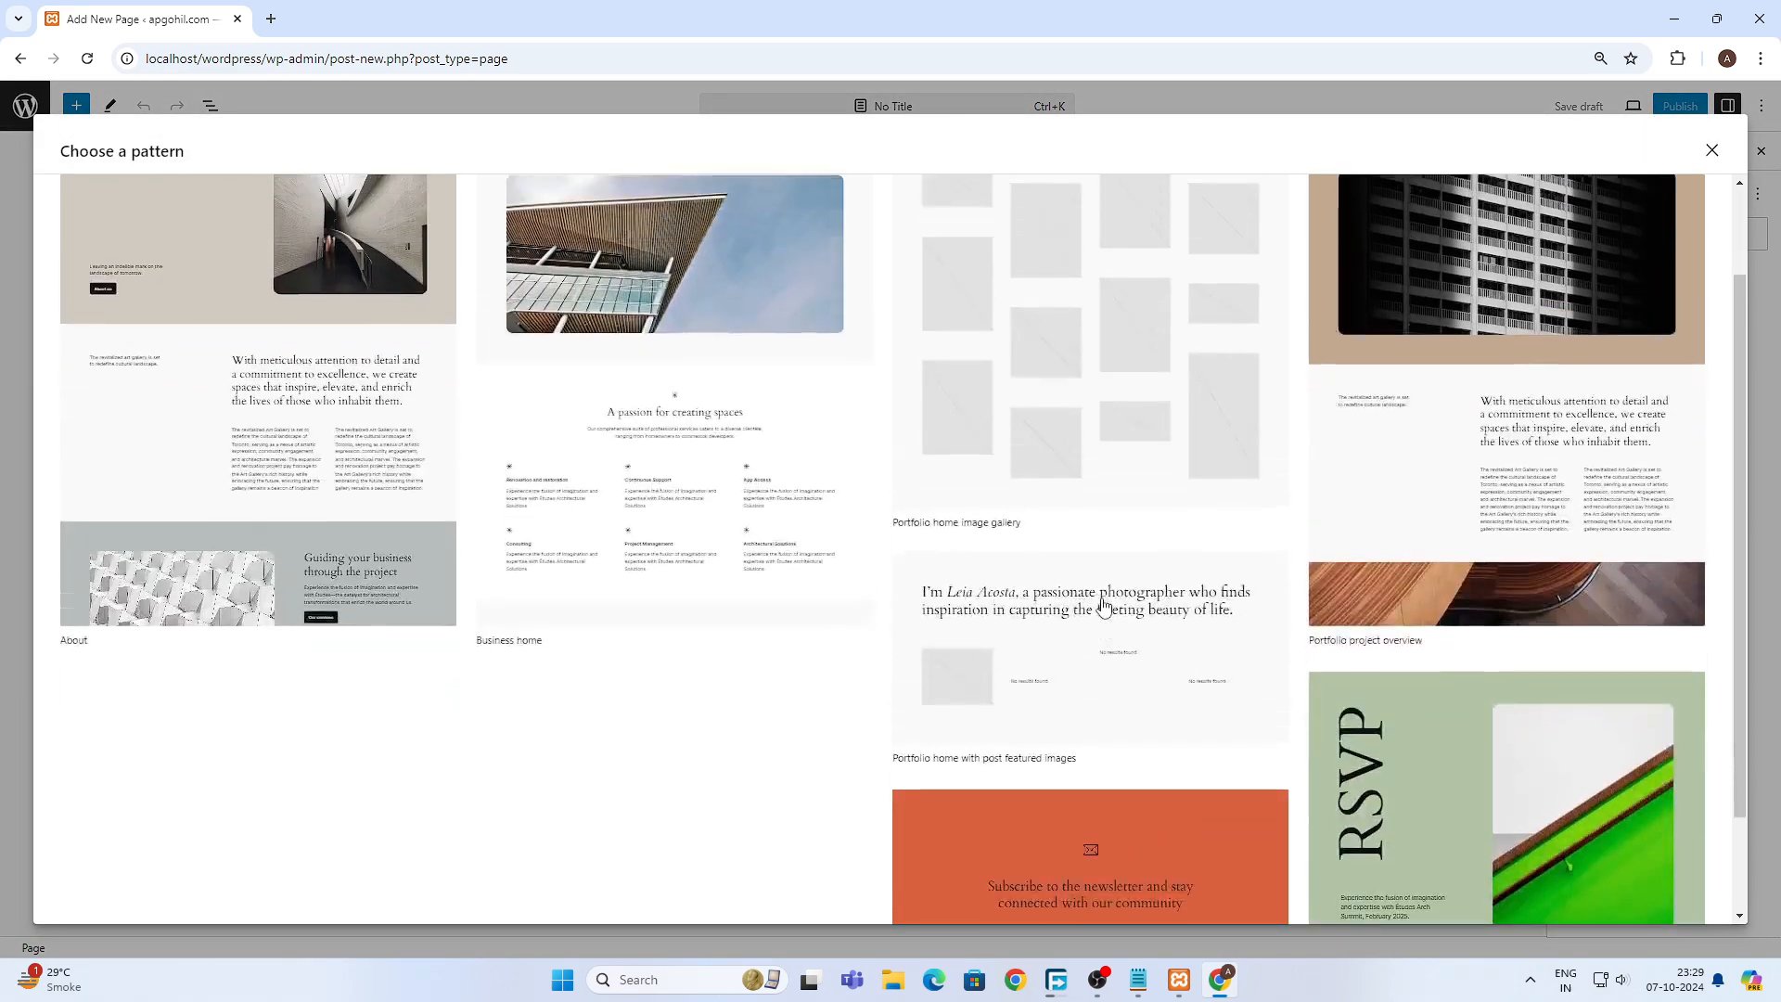
pyautogui.scroll(2, 1104, 608)
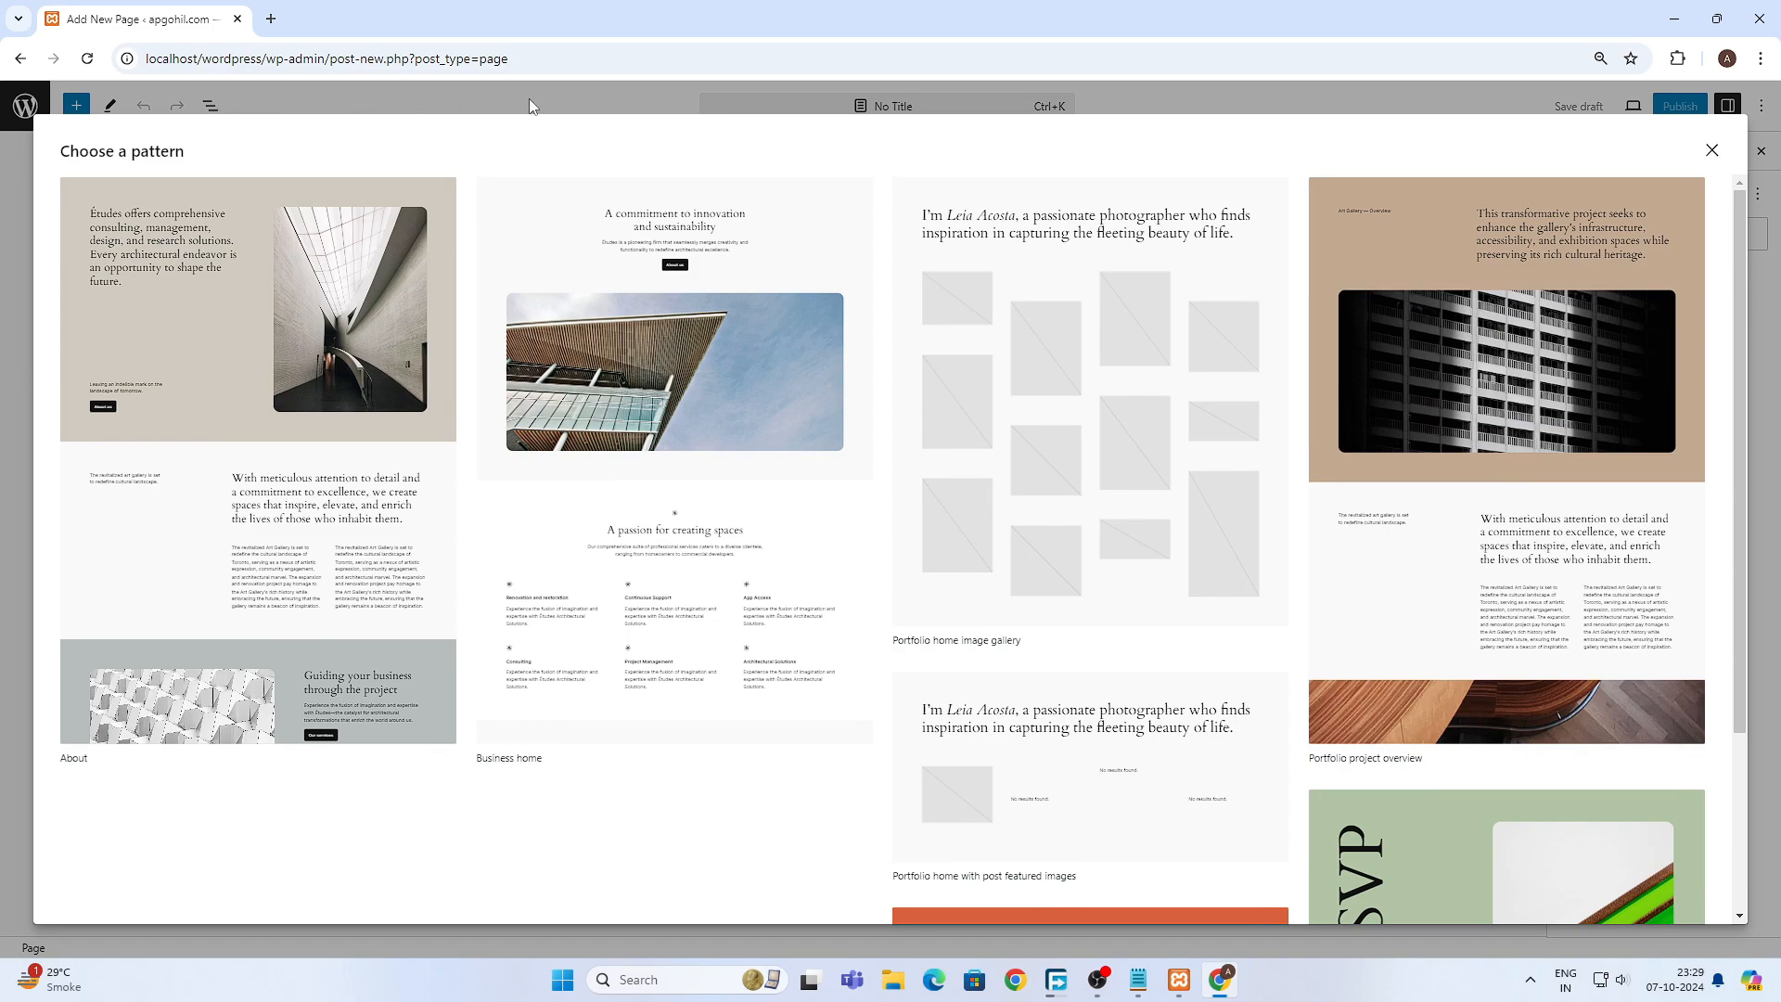
pyautogui.click(405, 112)
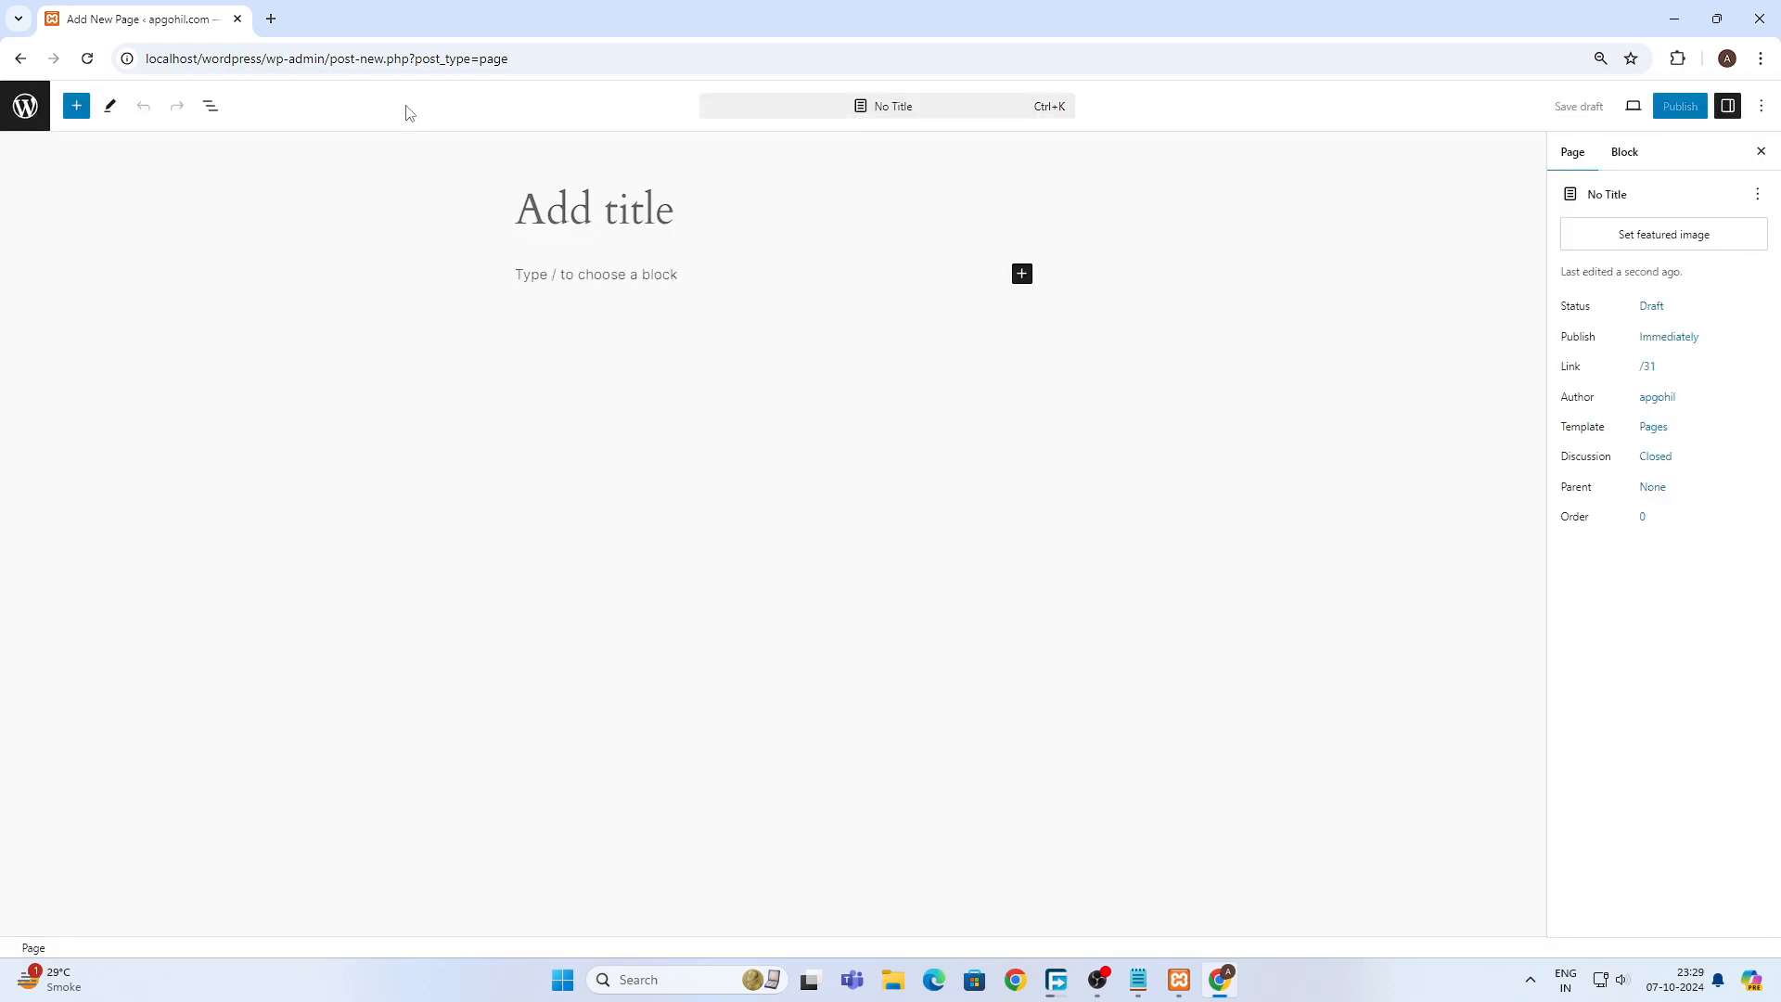
pyautogui.click(550, 206)
pyautogui.write('About')
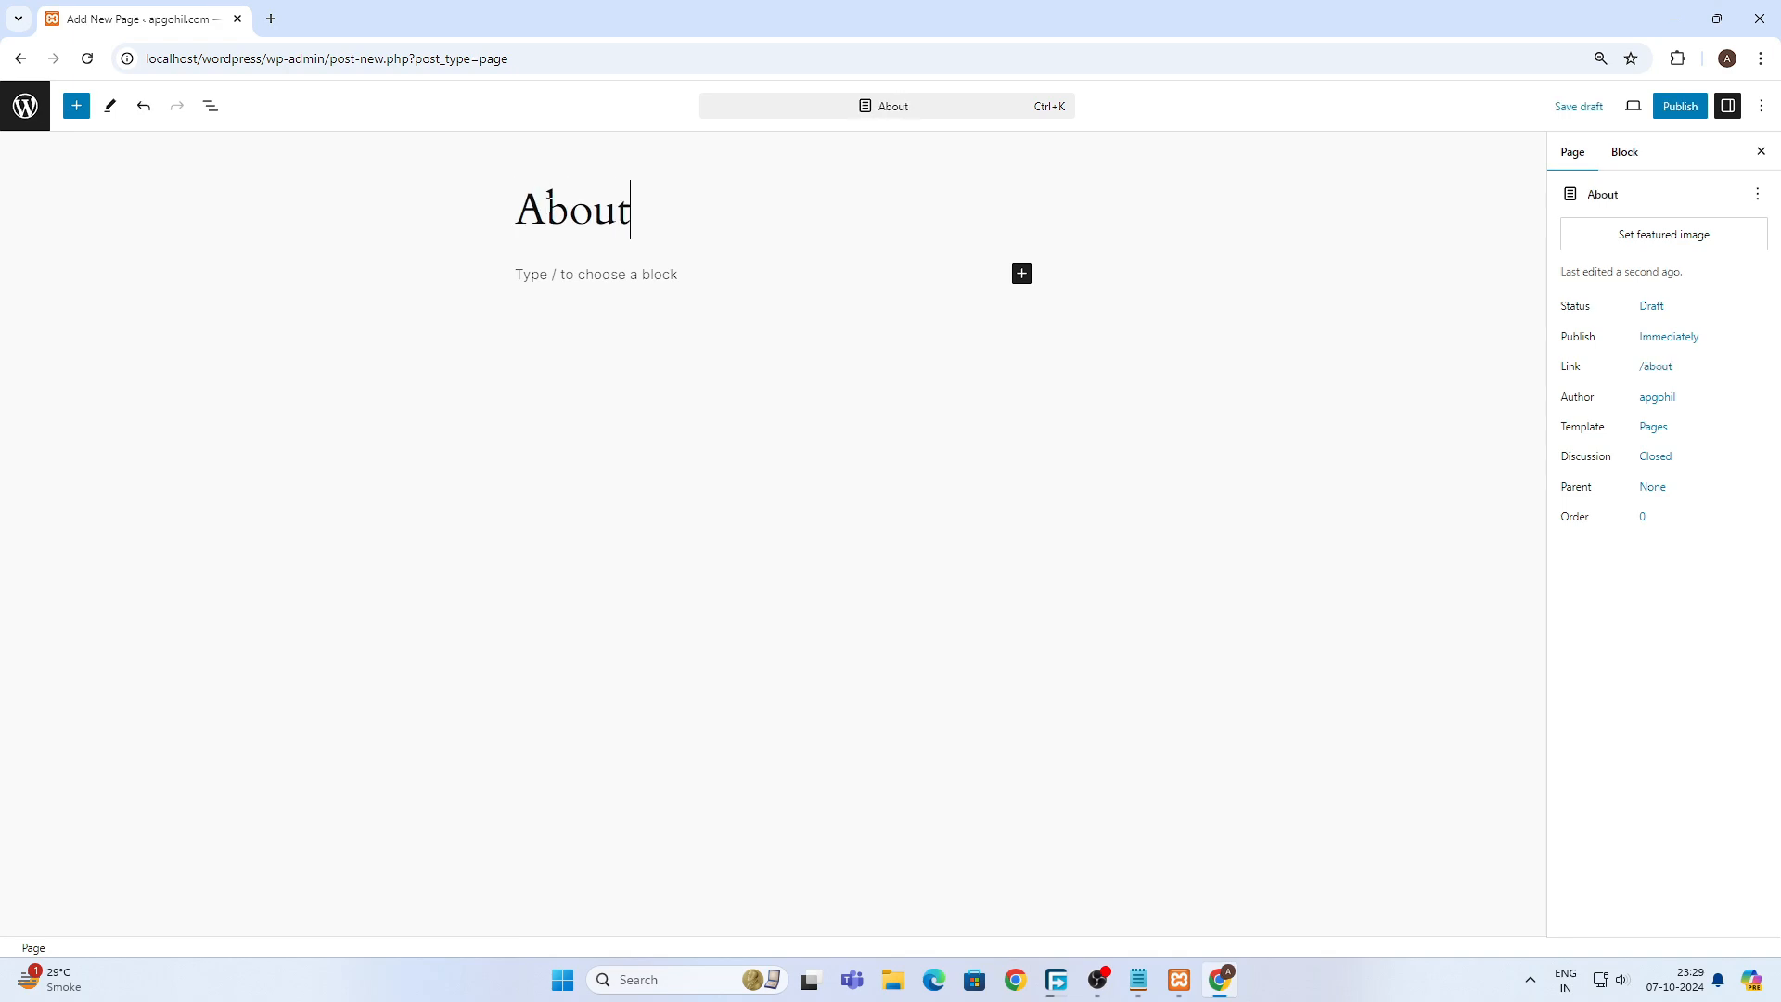
pyautogui.click(1681, 105)
pyautogui.click(1592, 106)
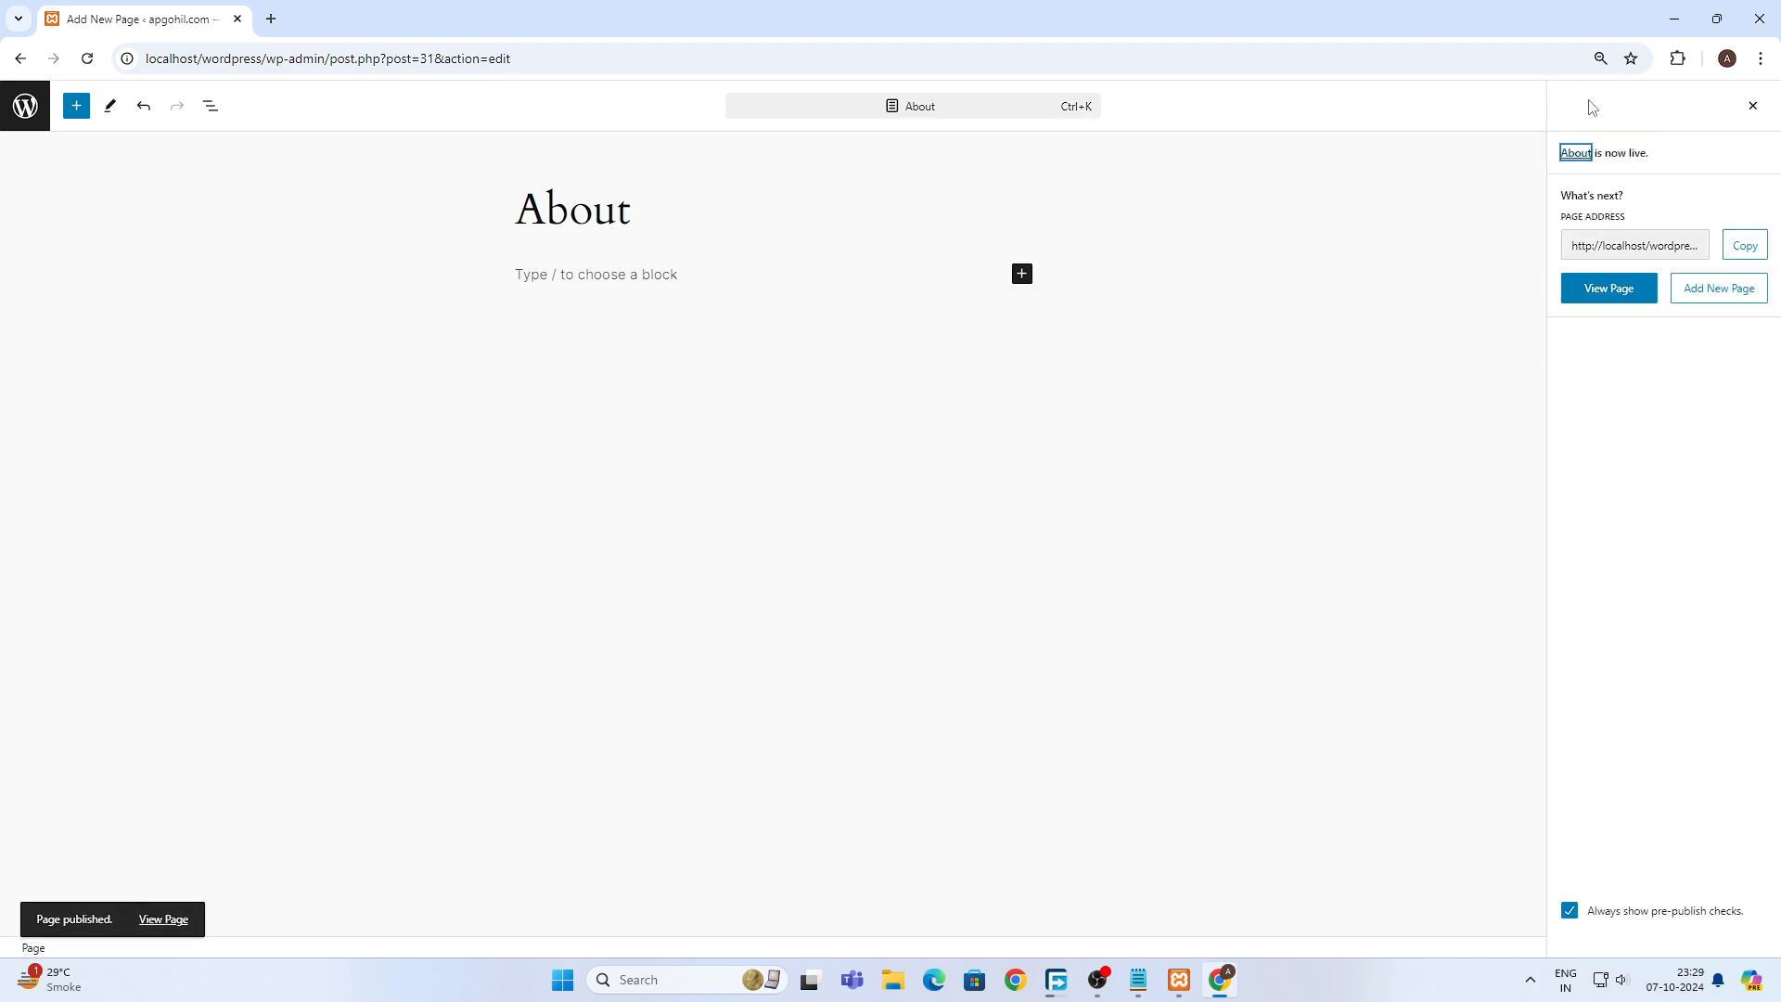
# - View the published About page on the site and go back through the dashboard to the list of pages
pyautogui.click(1614, 299)
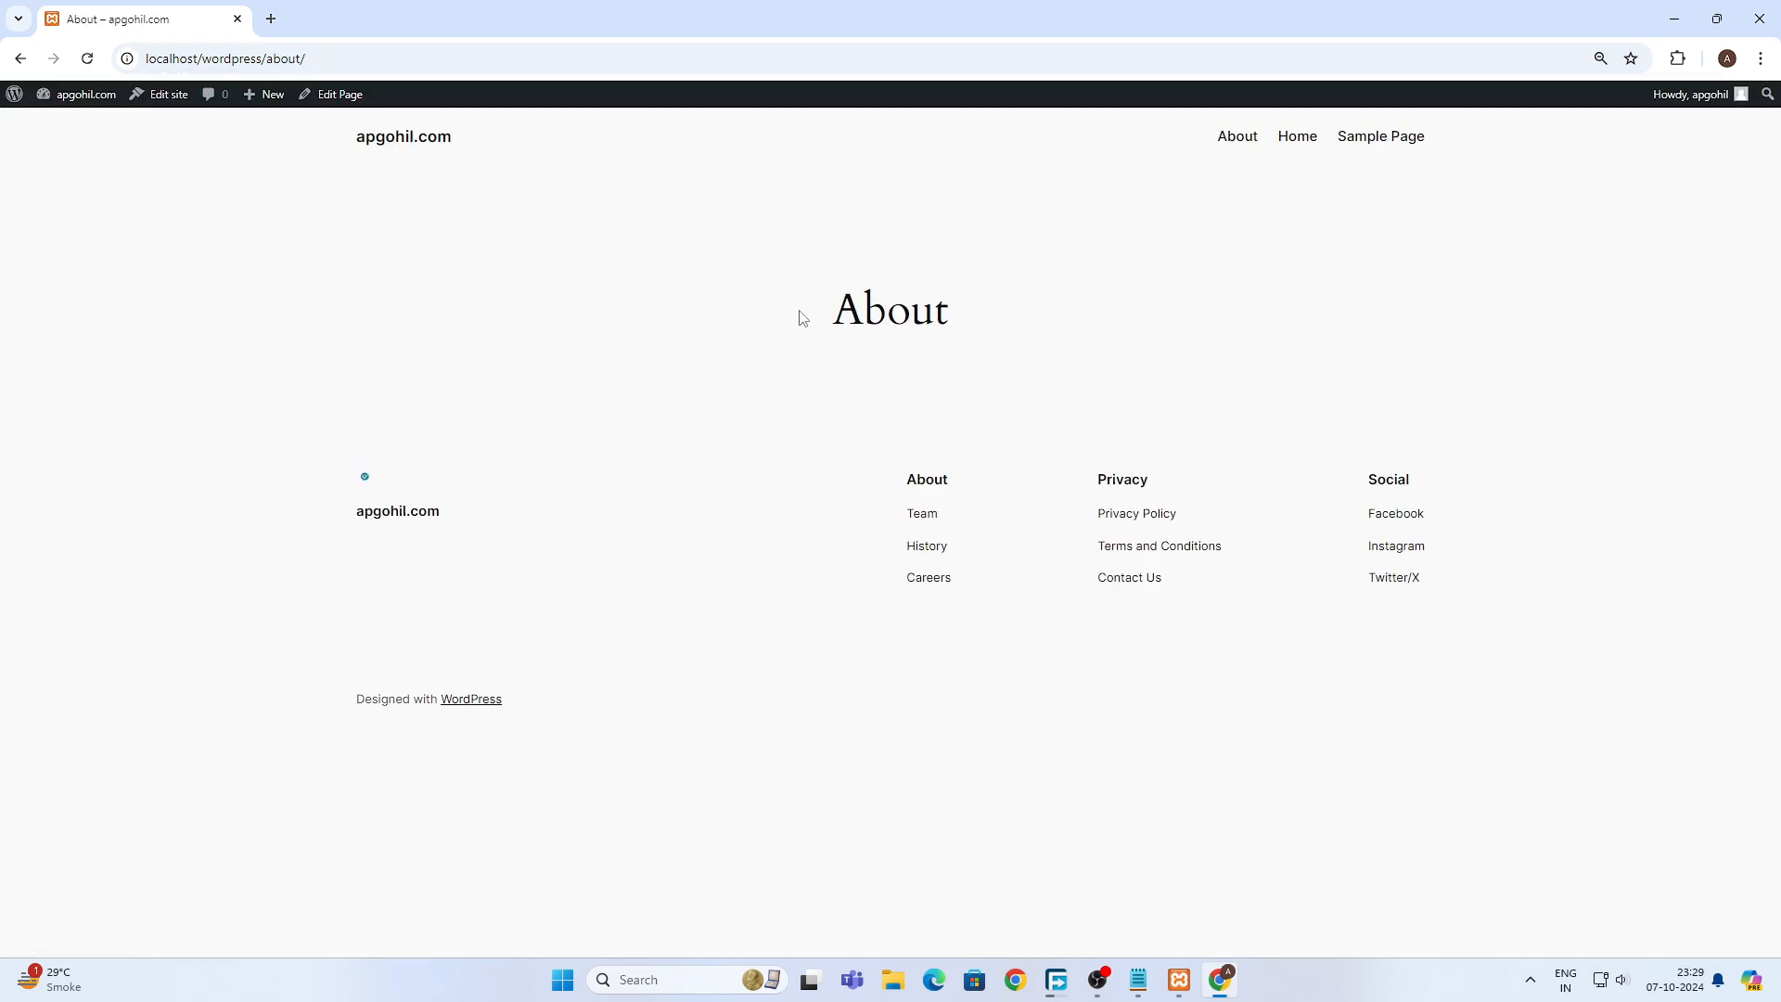
pyautogui.moveTo(64, 108)
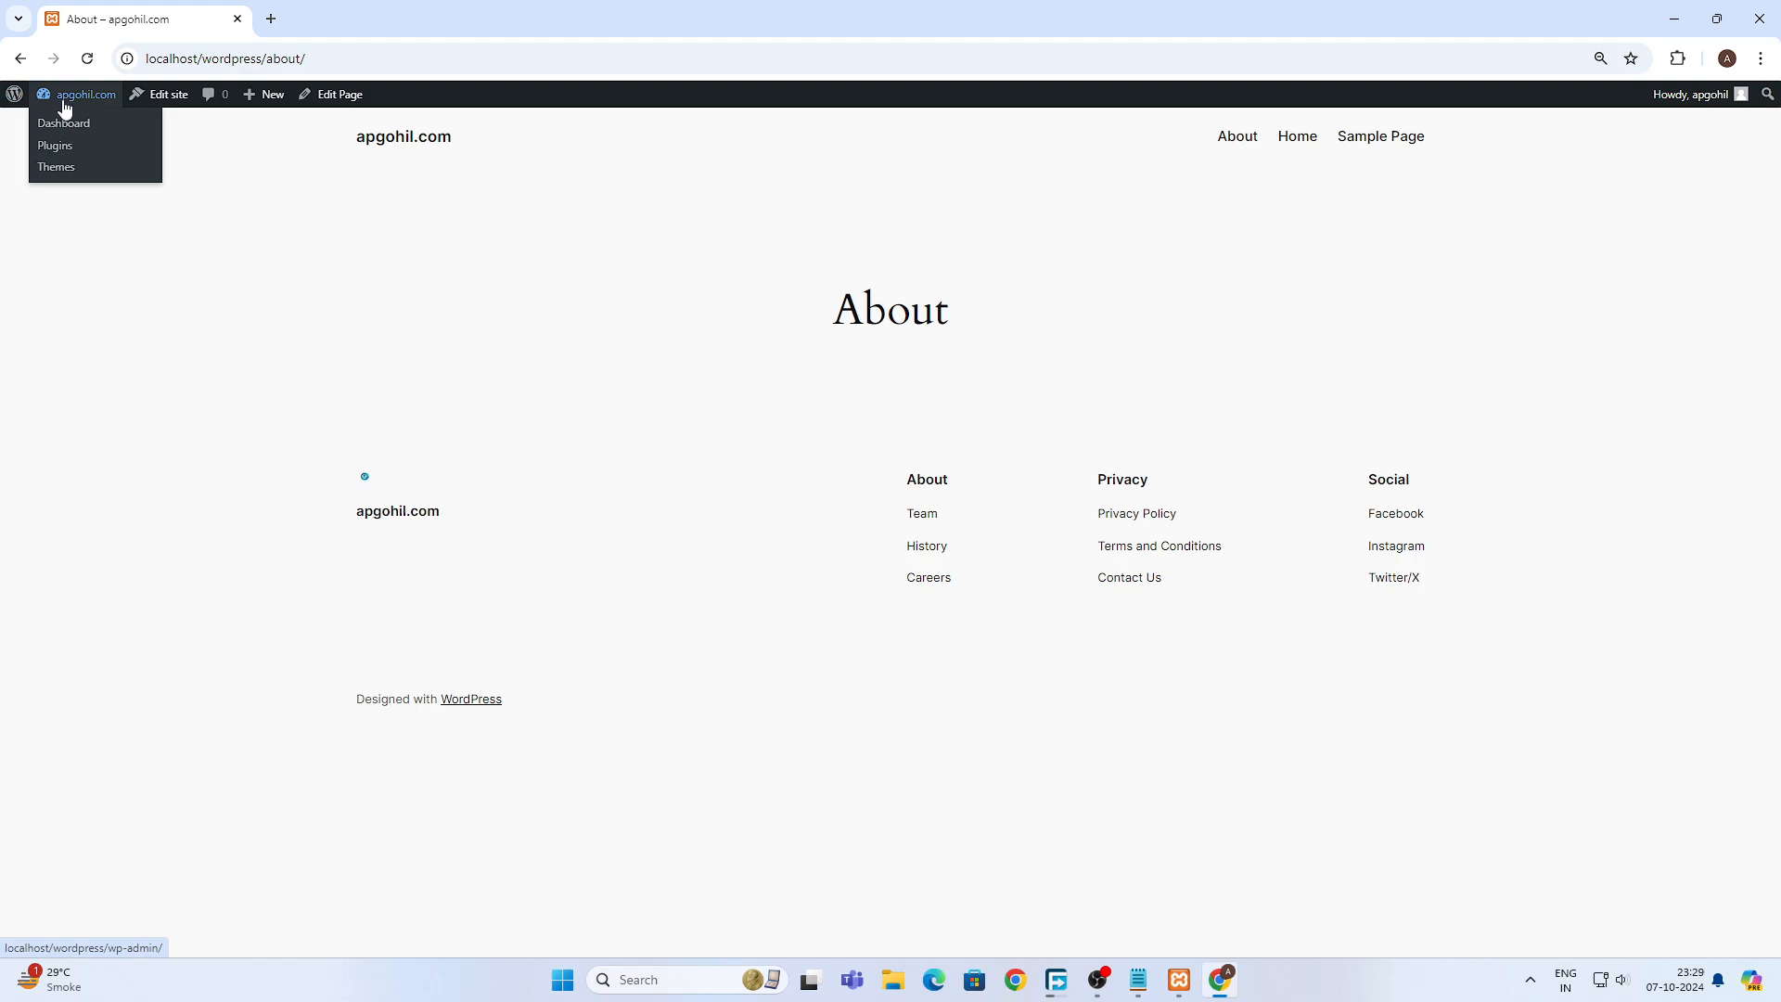
pyautogui.click(63, 123)
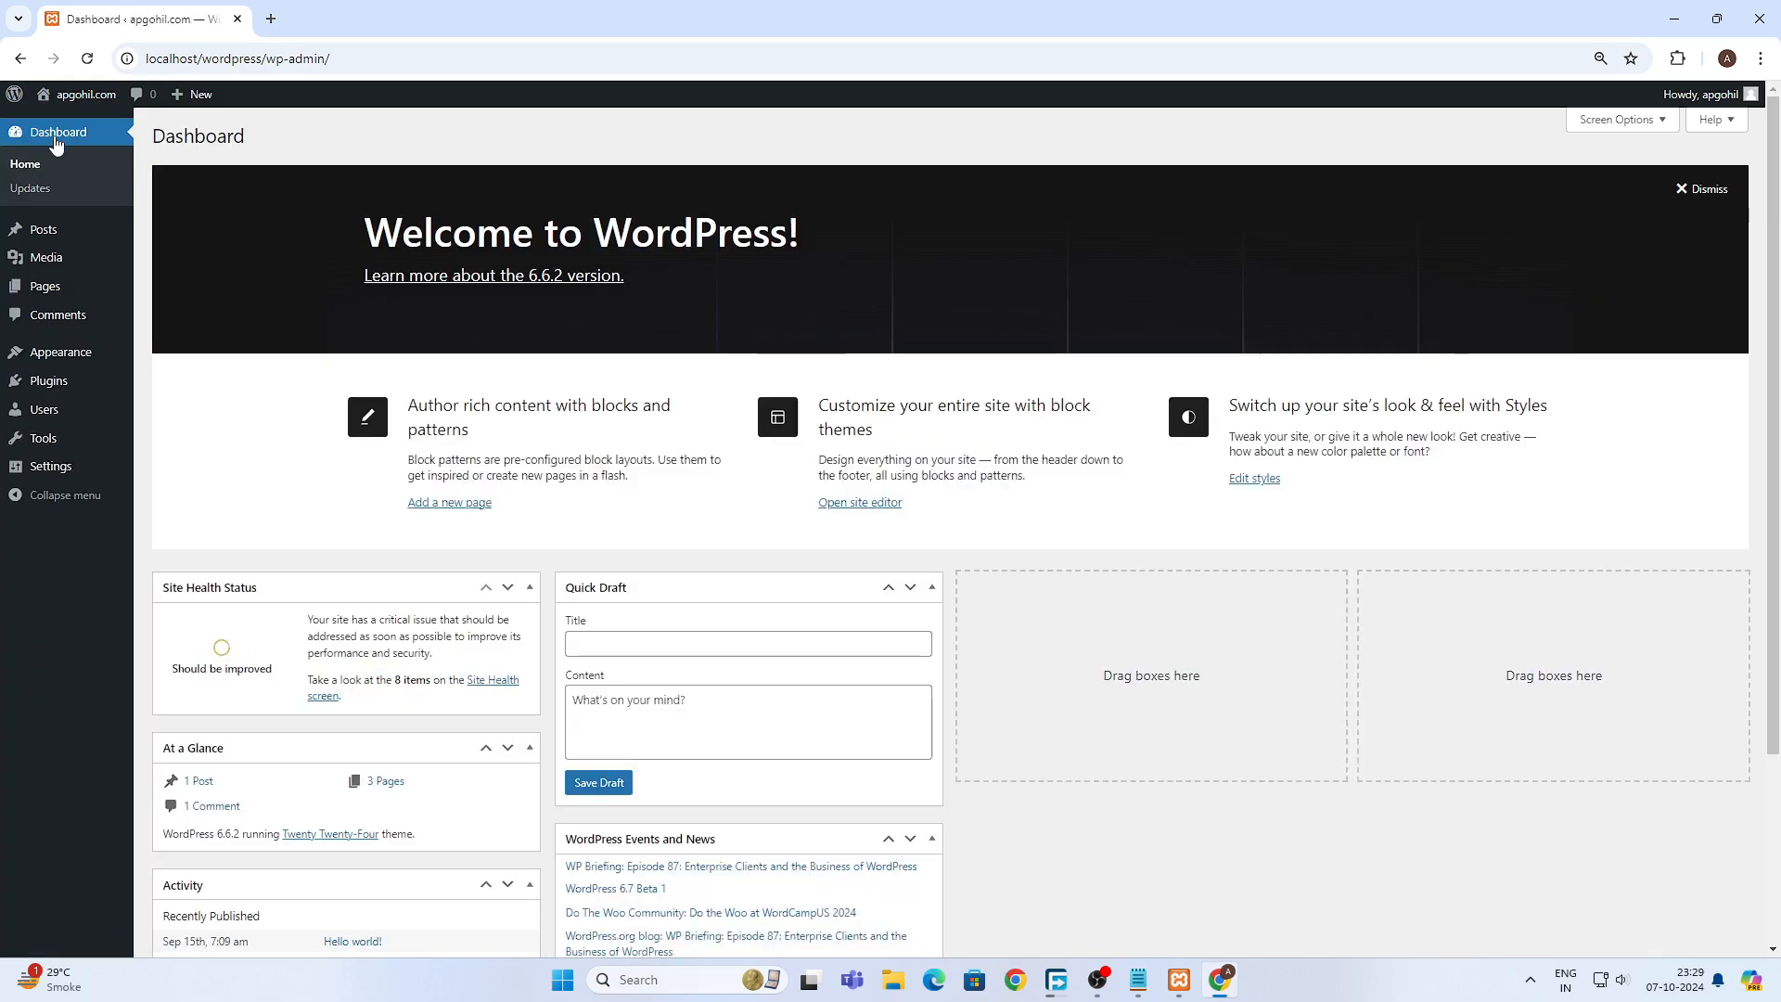
pyautogui.click(41, 283)
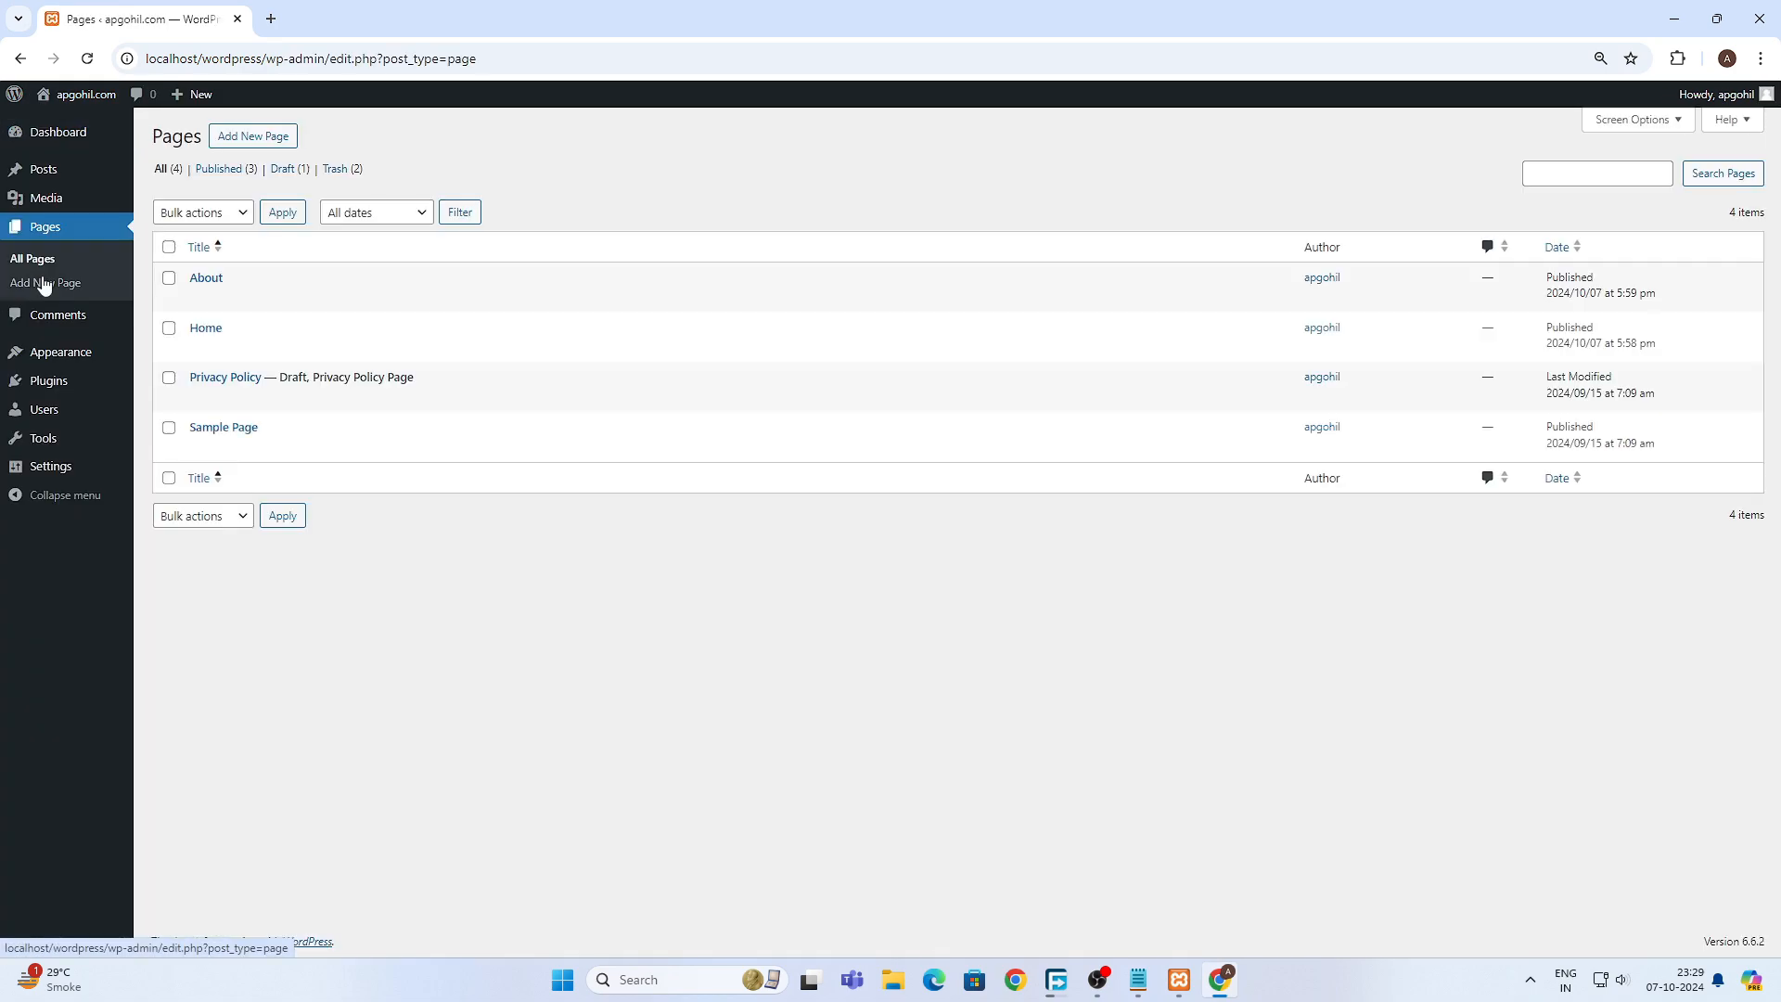
# - Open the Home page for editing and dismiss the starter pattern choices
pyautogui.moveTo(209, 362)
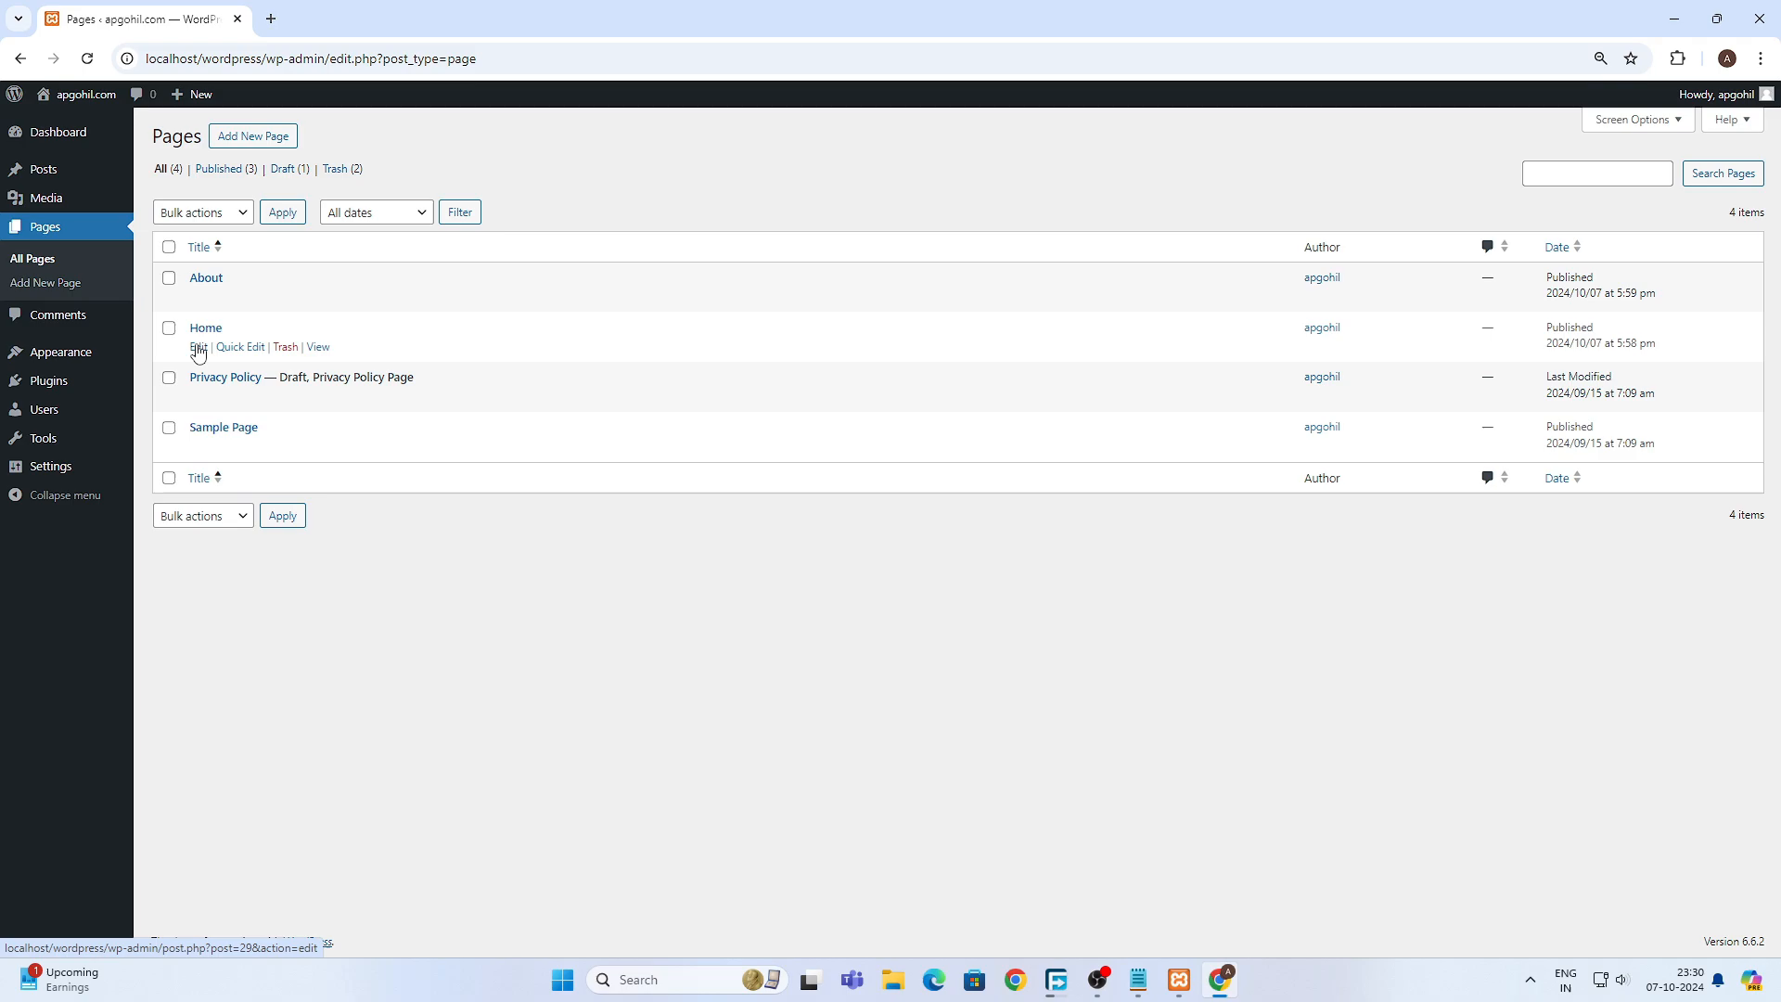
pyautogui.click(198, 348)
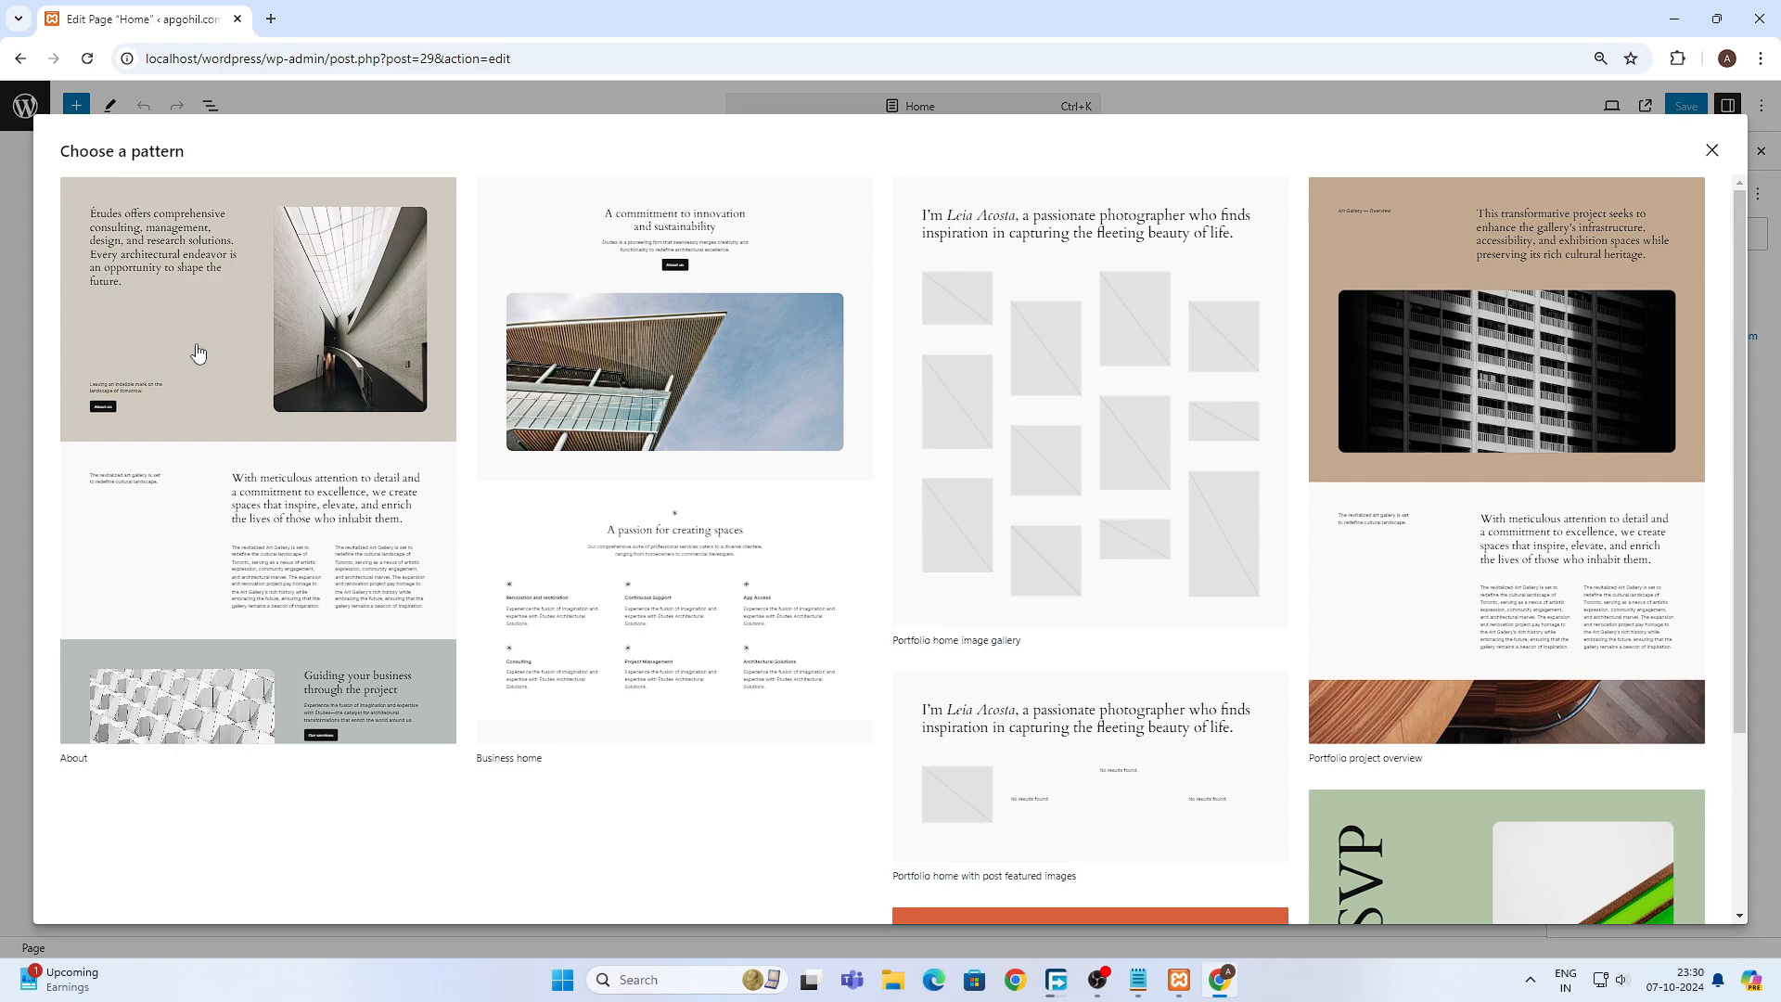
pyautogui.click(11, 236)
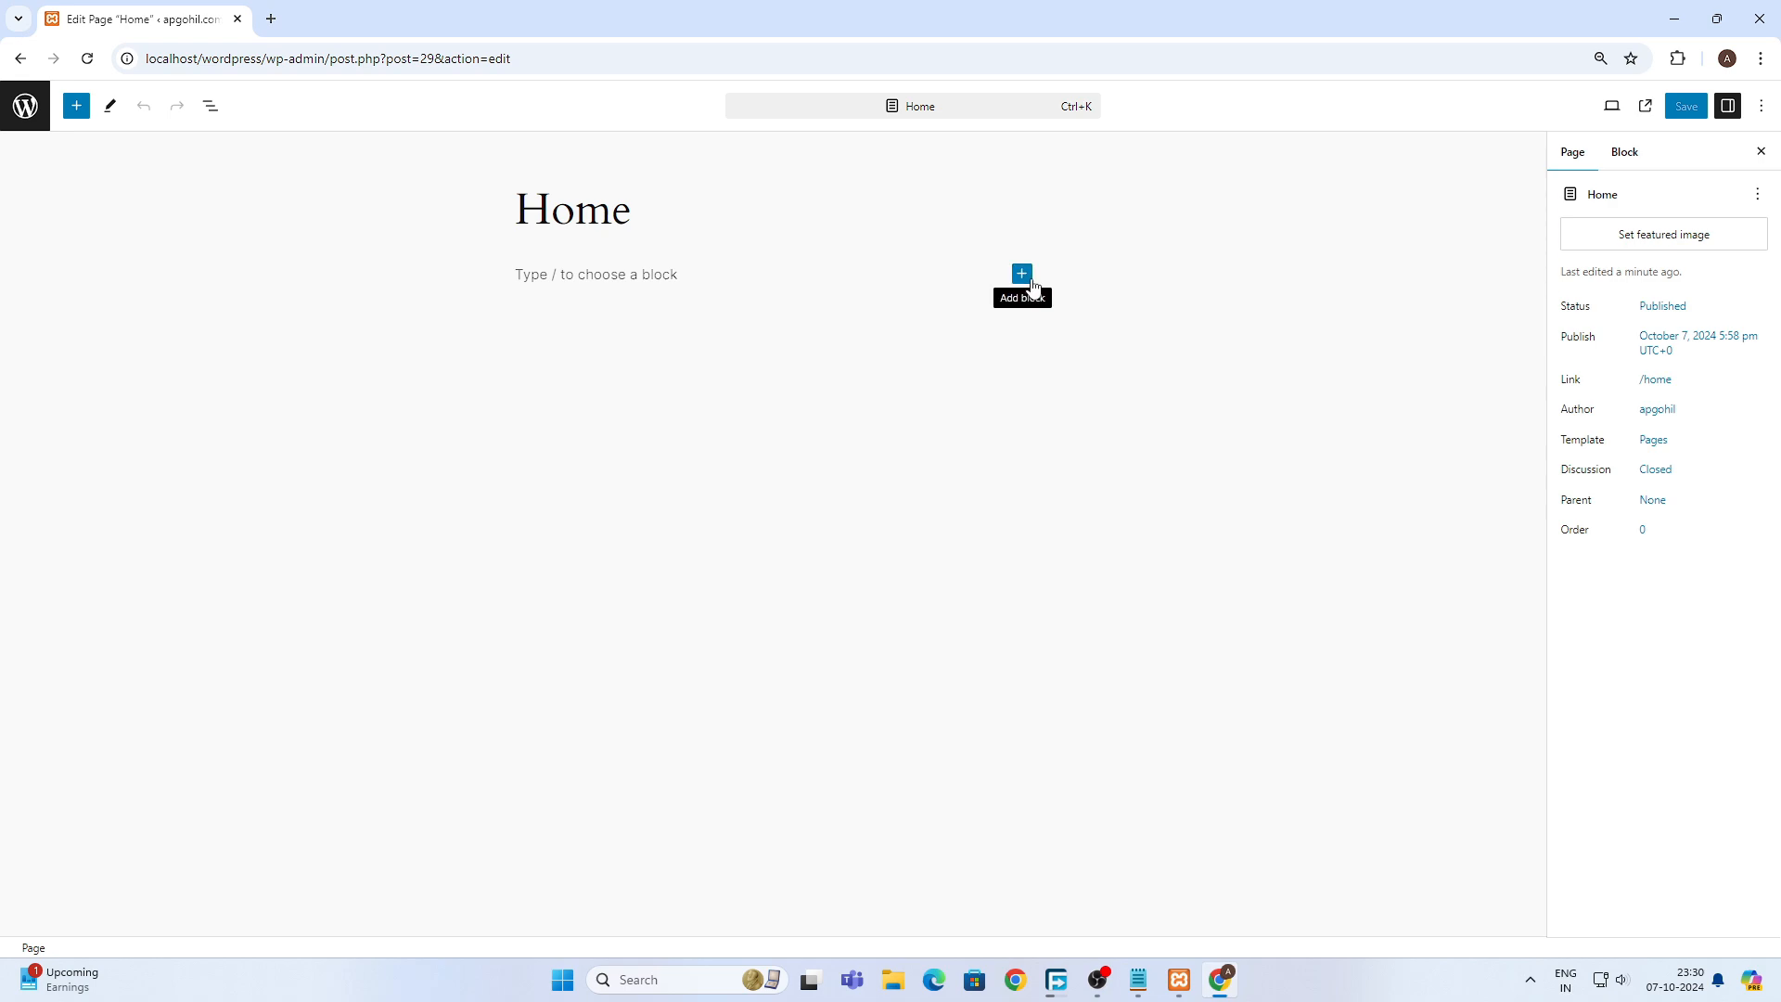
# - Insert a heading block reading "WordPress" below the Home title and start an empty paragraph under it
pyautogui.click(1032, 282)
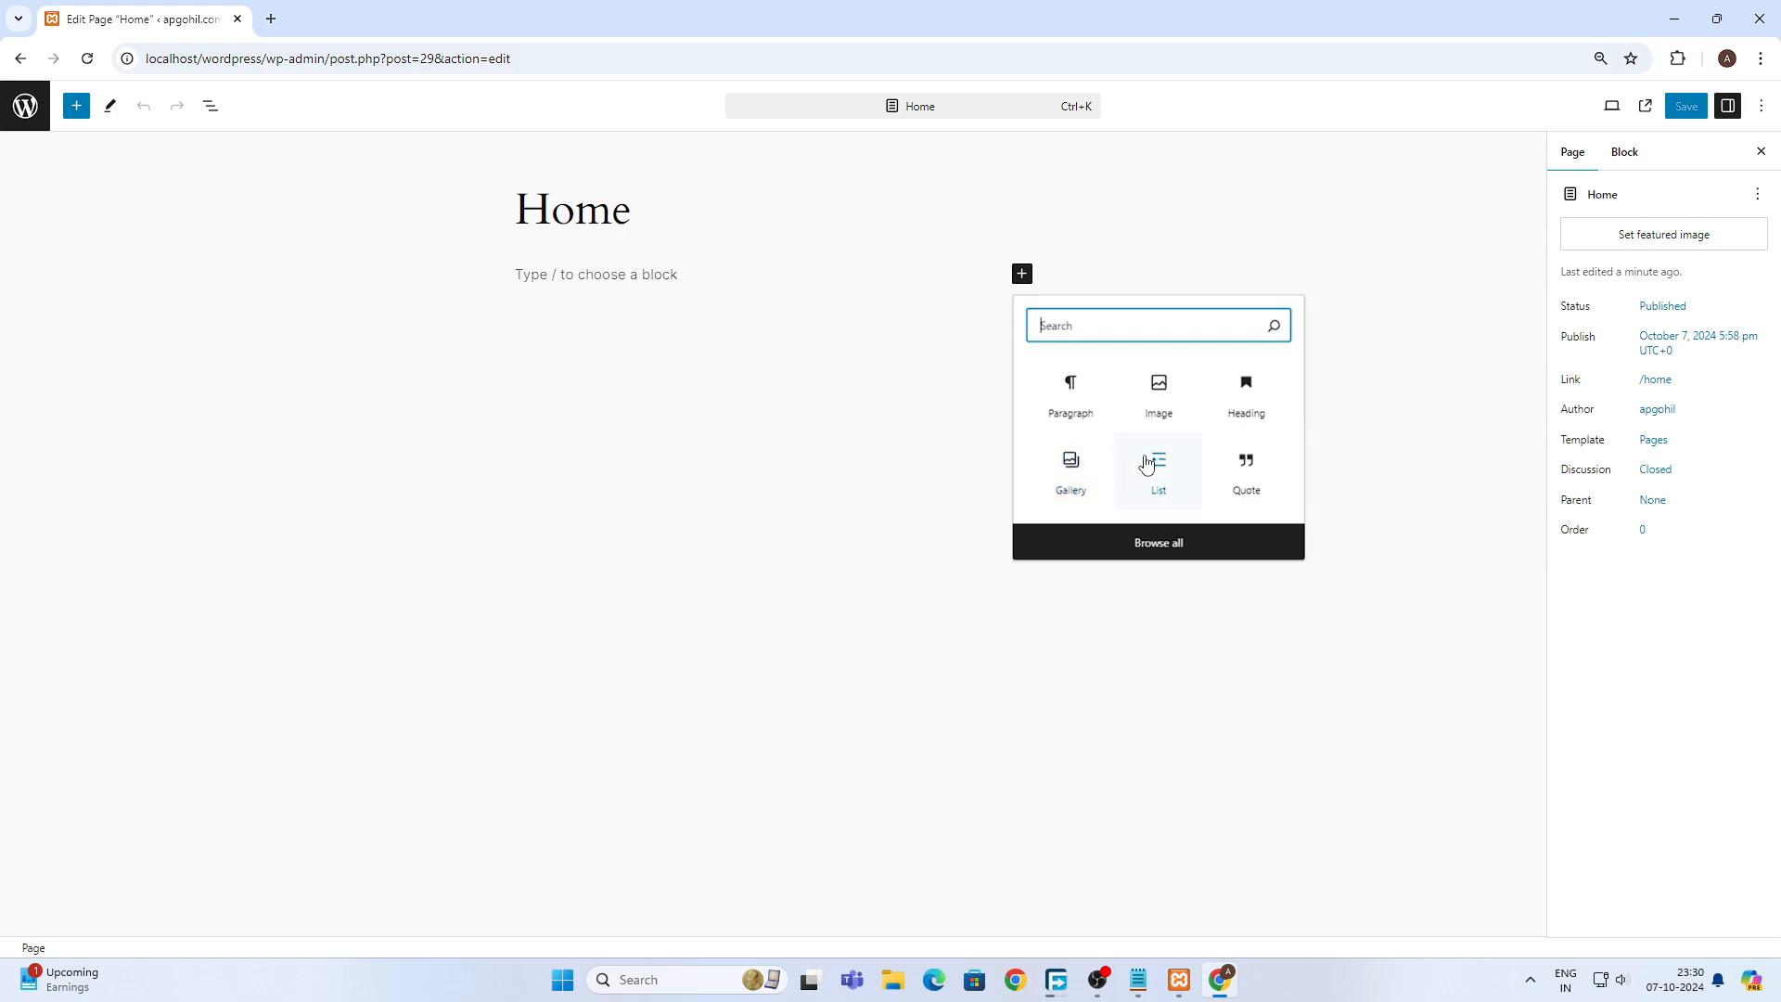
pyautogui.click(1272, 411)
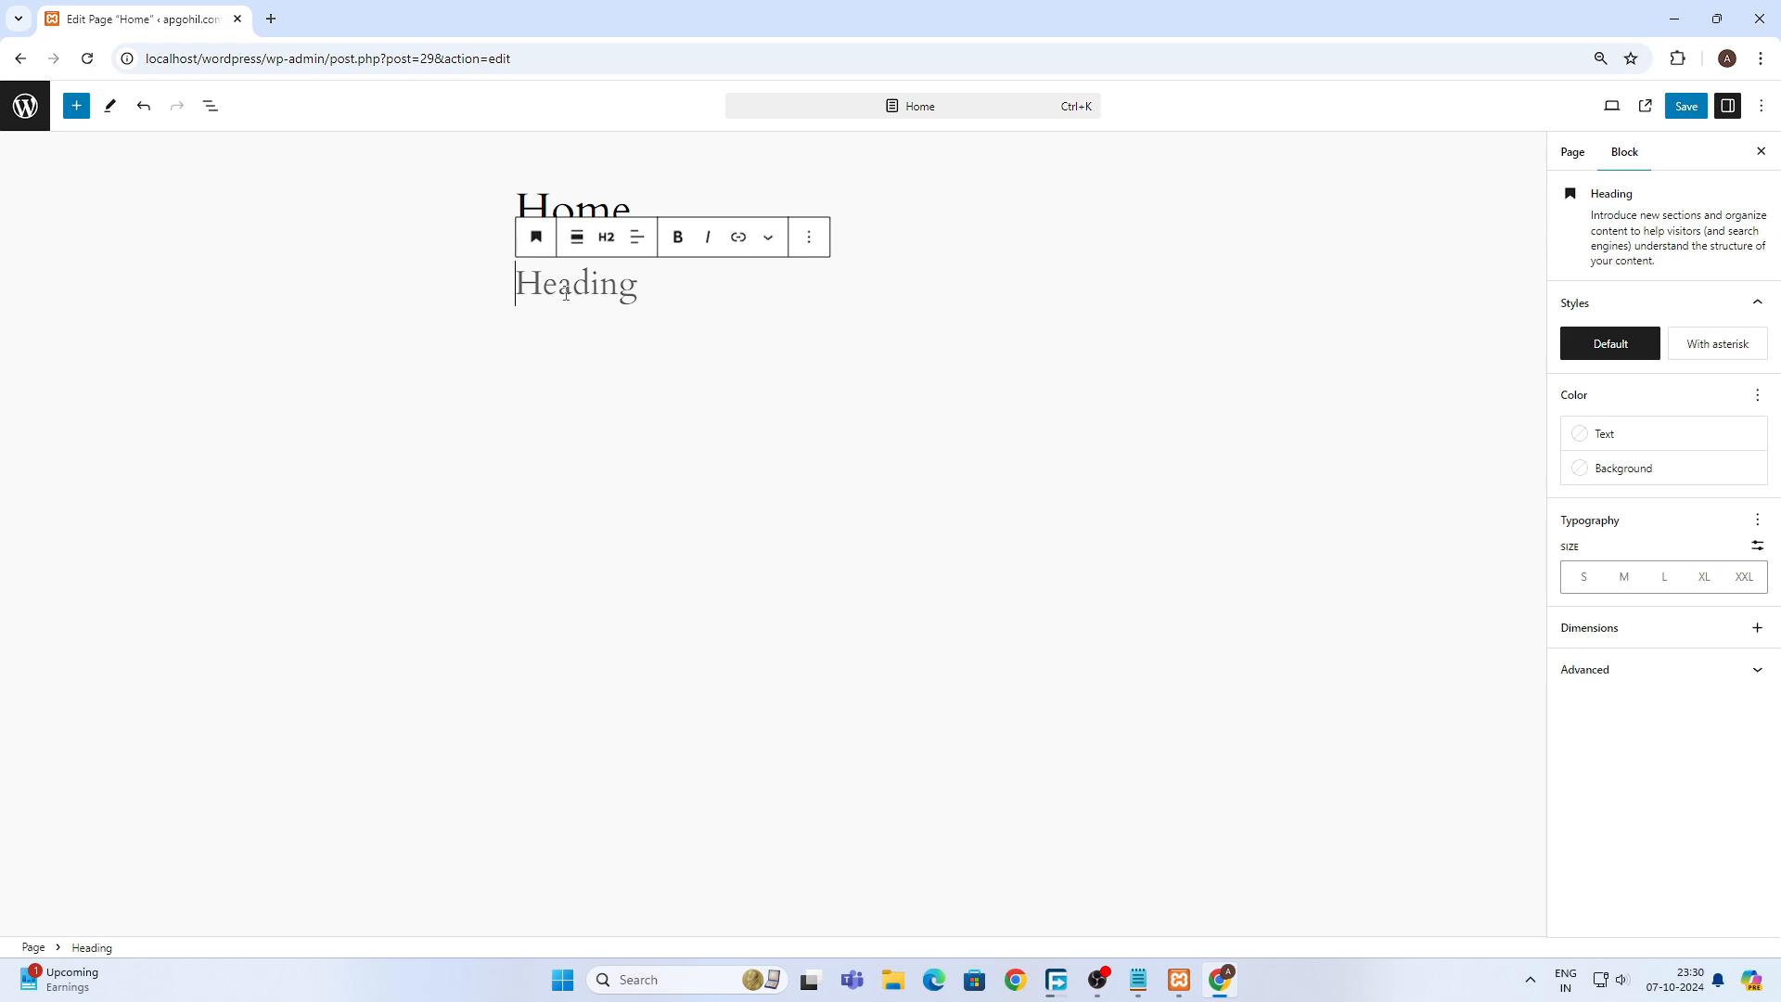
pyautogui.write('Word')
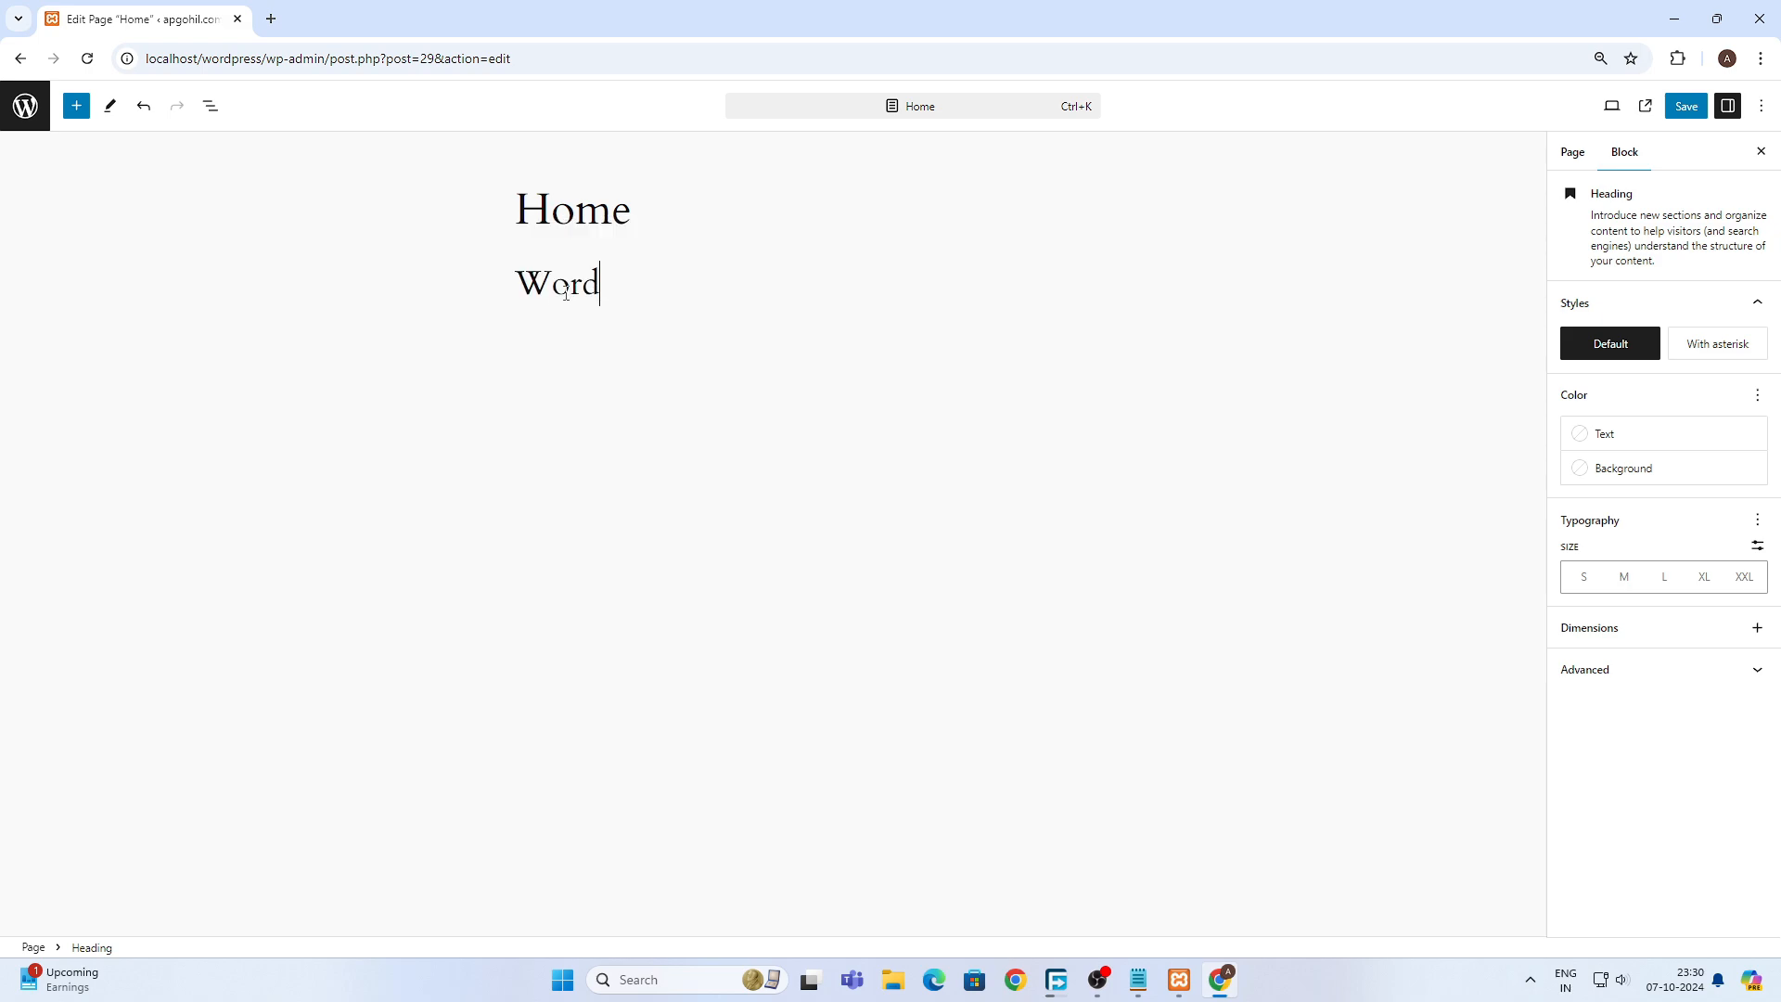
pyautogui.write('press')
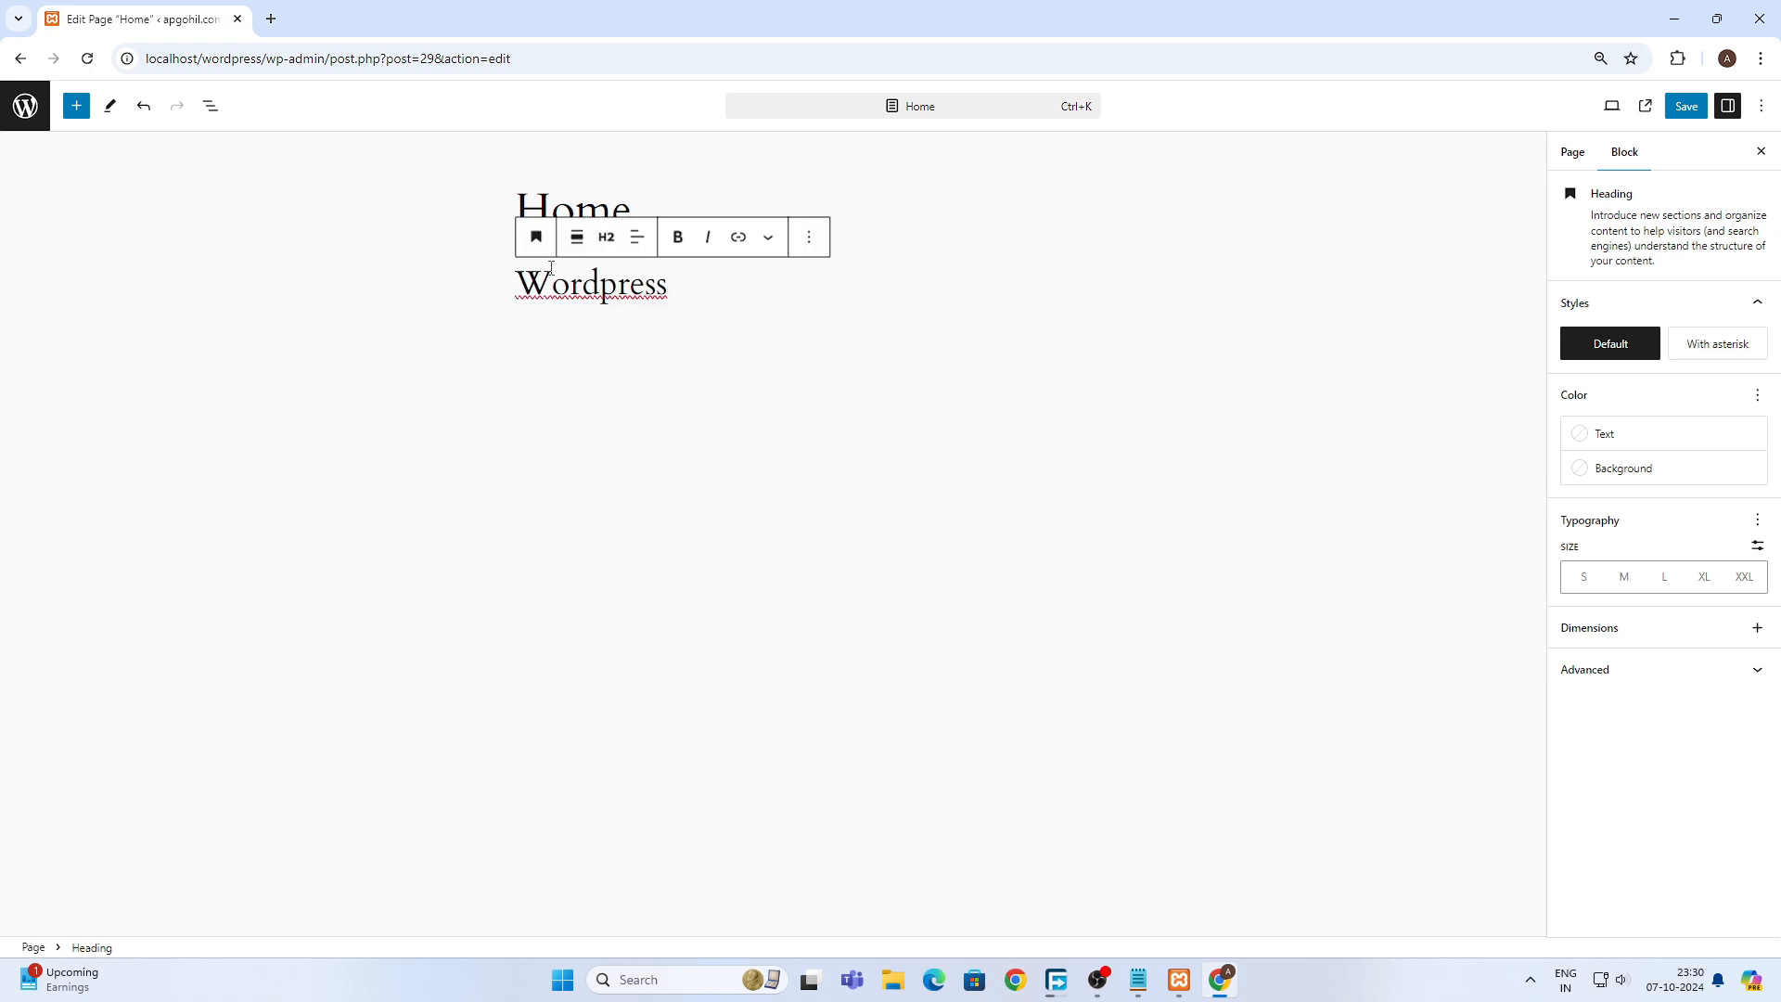
pyautogui.rightClick(575, 295)
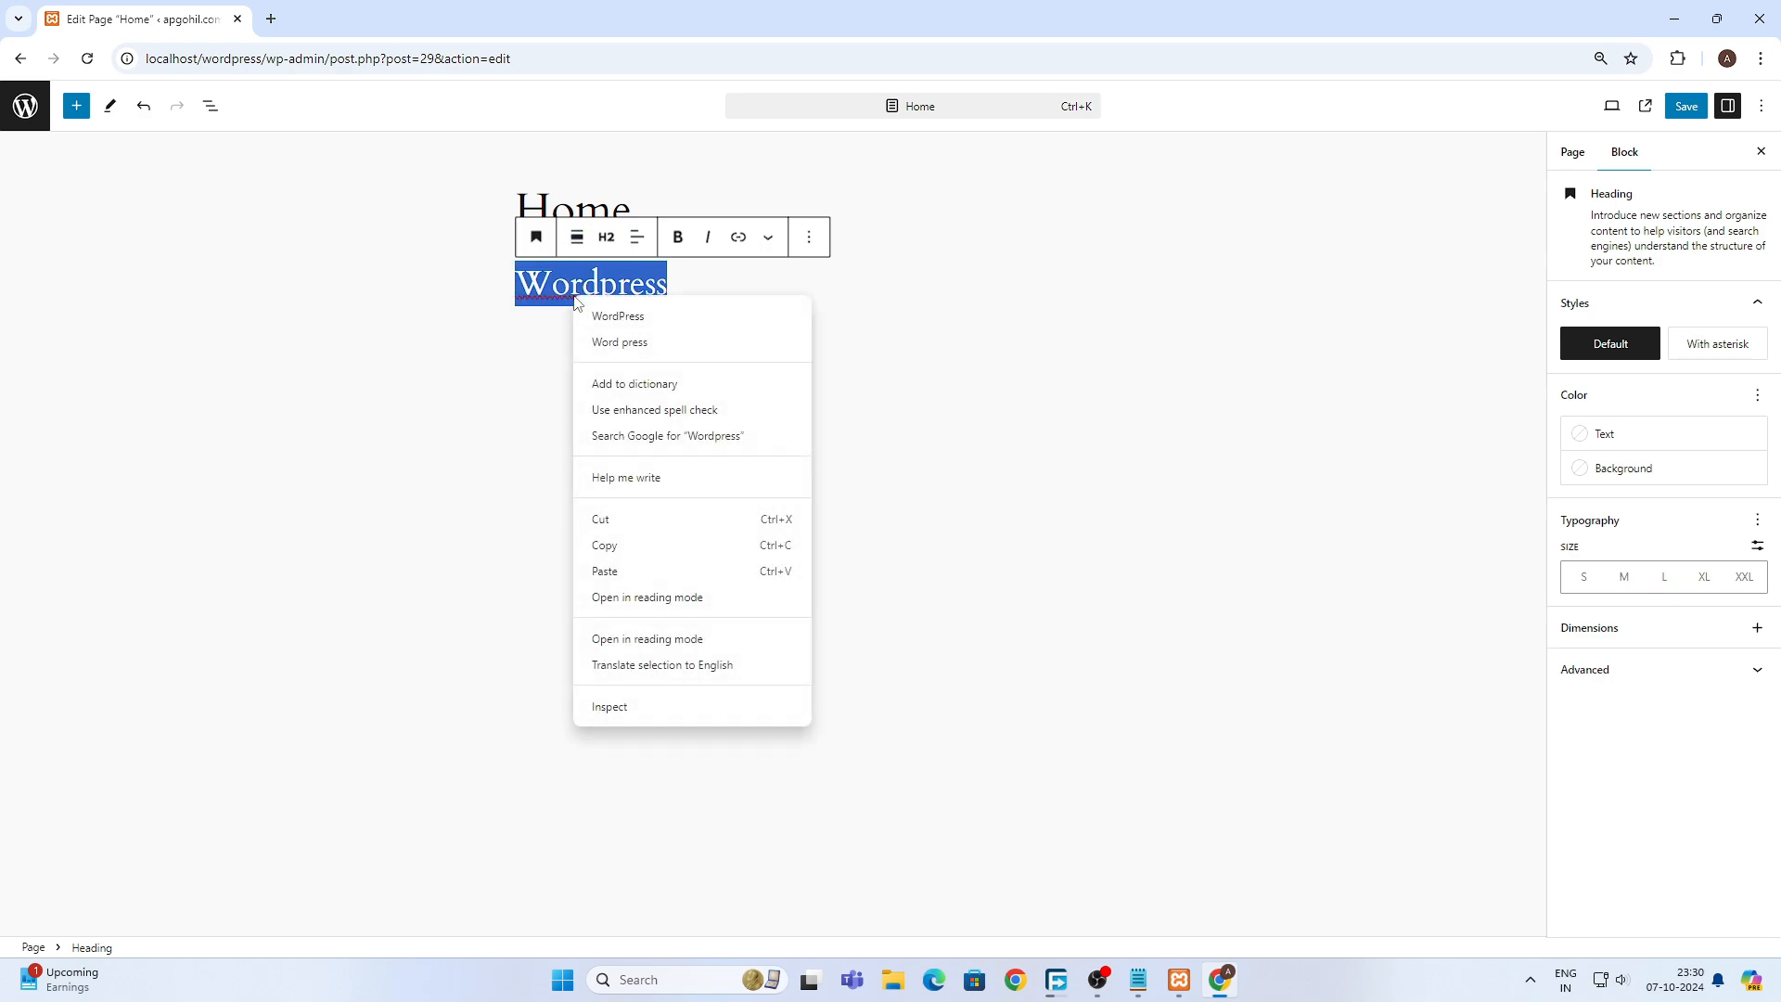
pyautogui.click(614, 314)
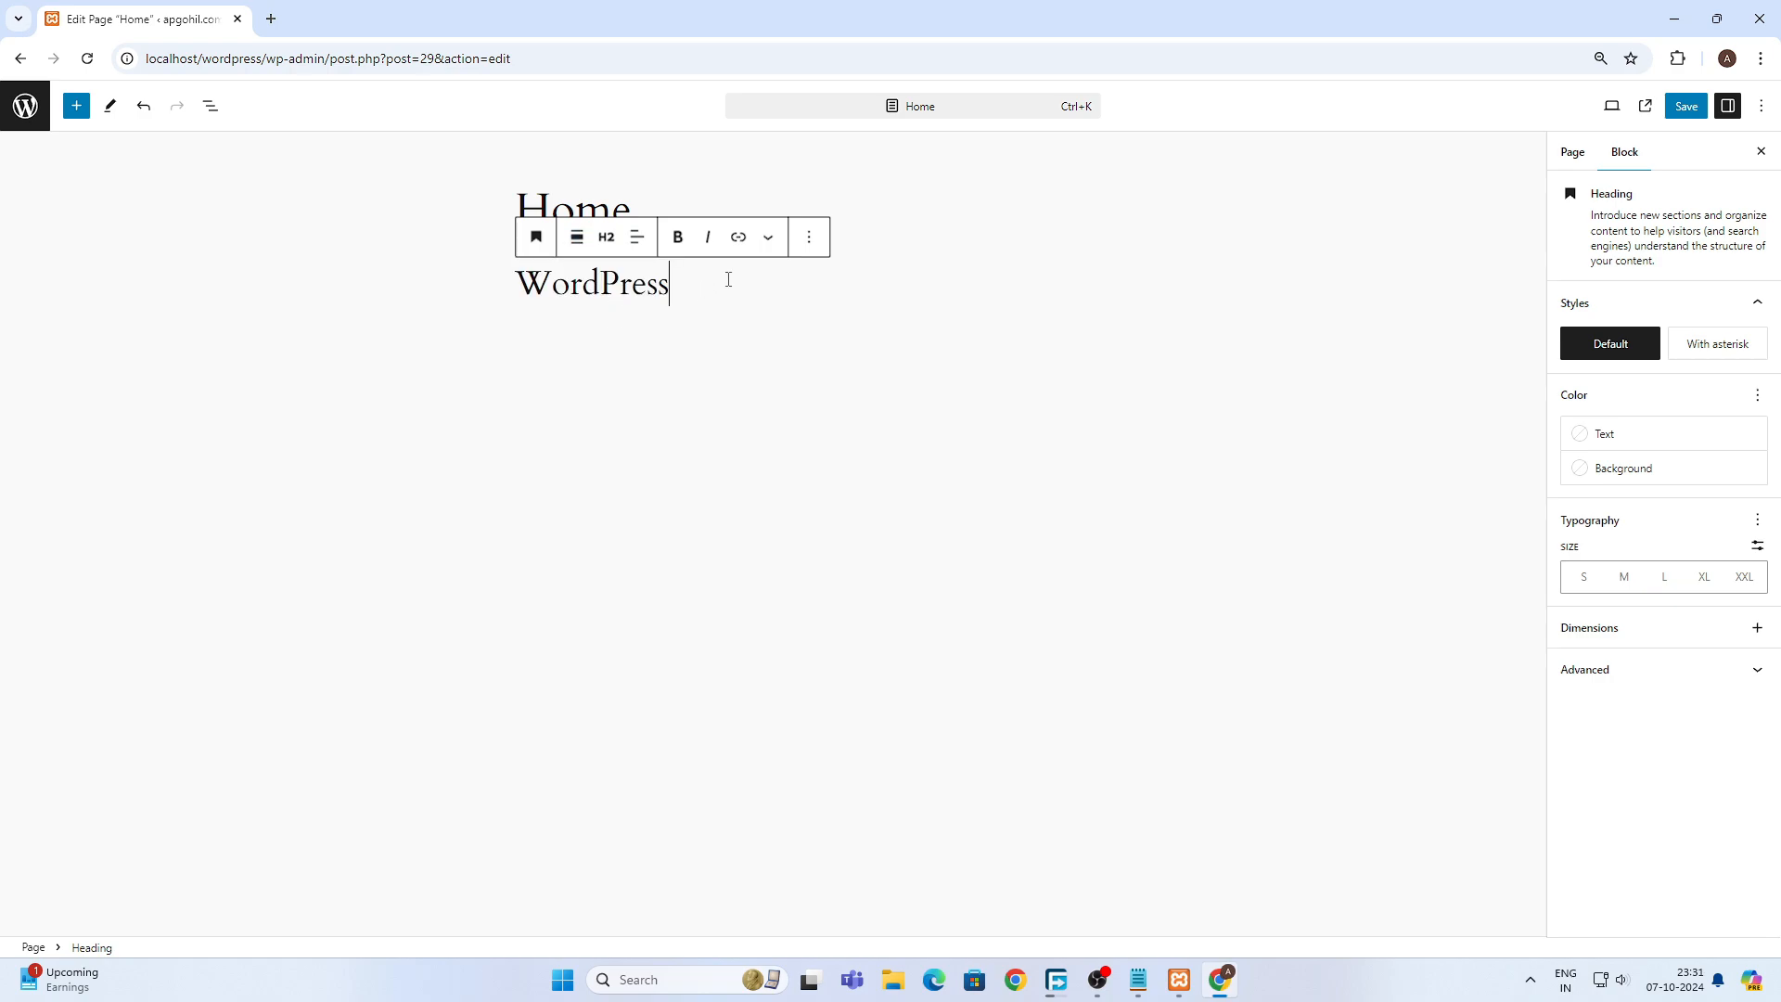
pyautogui.press('Return')
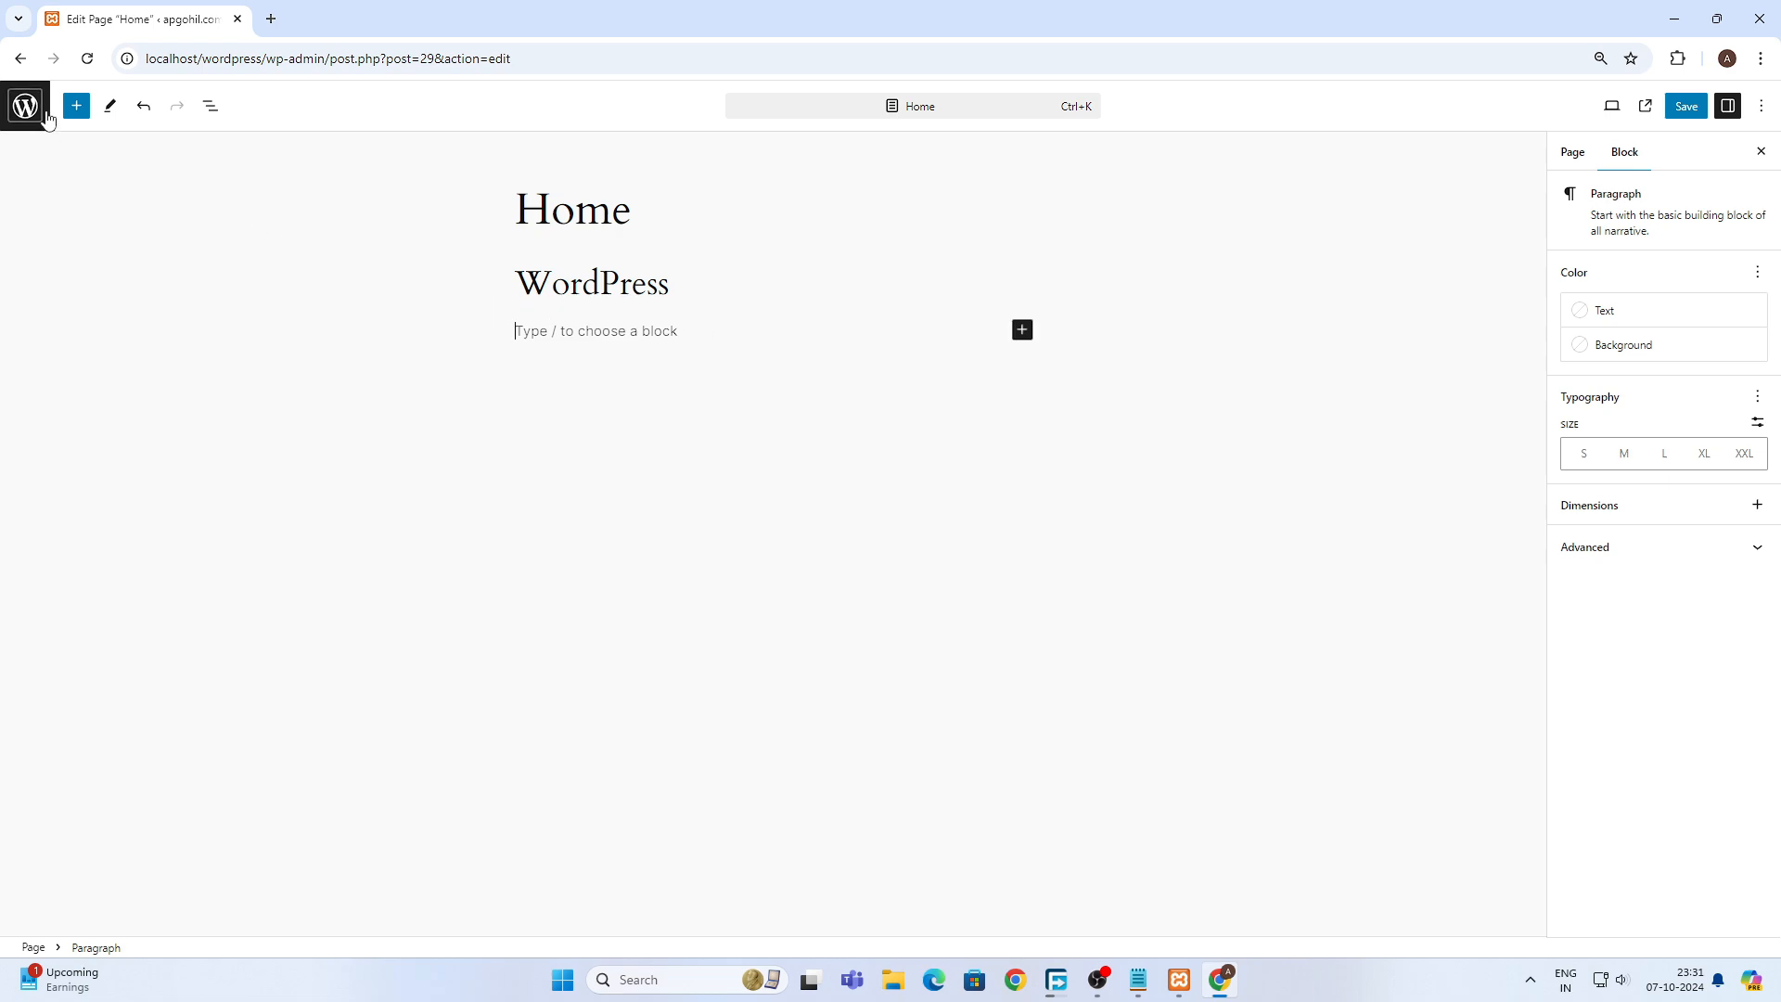
# - Examine the block library for the Home page, from text, media and design blocks through widgets, theme and embeds, and return to the empty paragraph
pyautogui.click(77, 109)
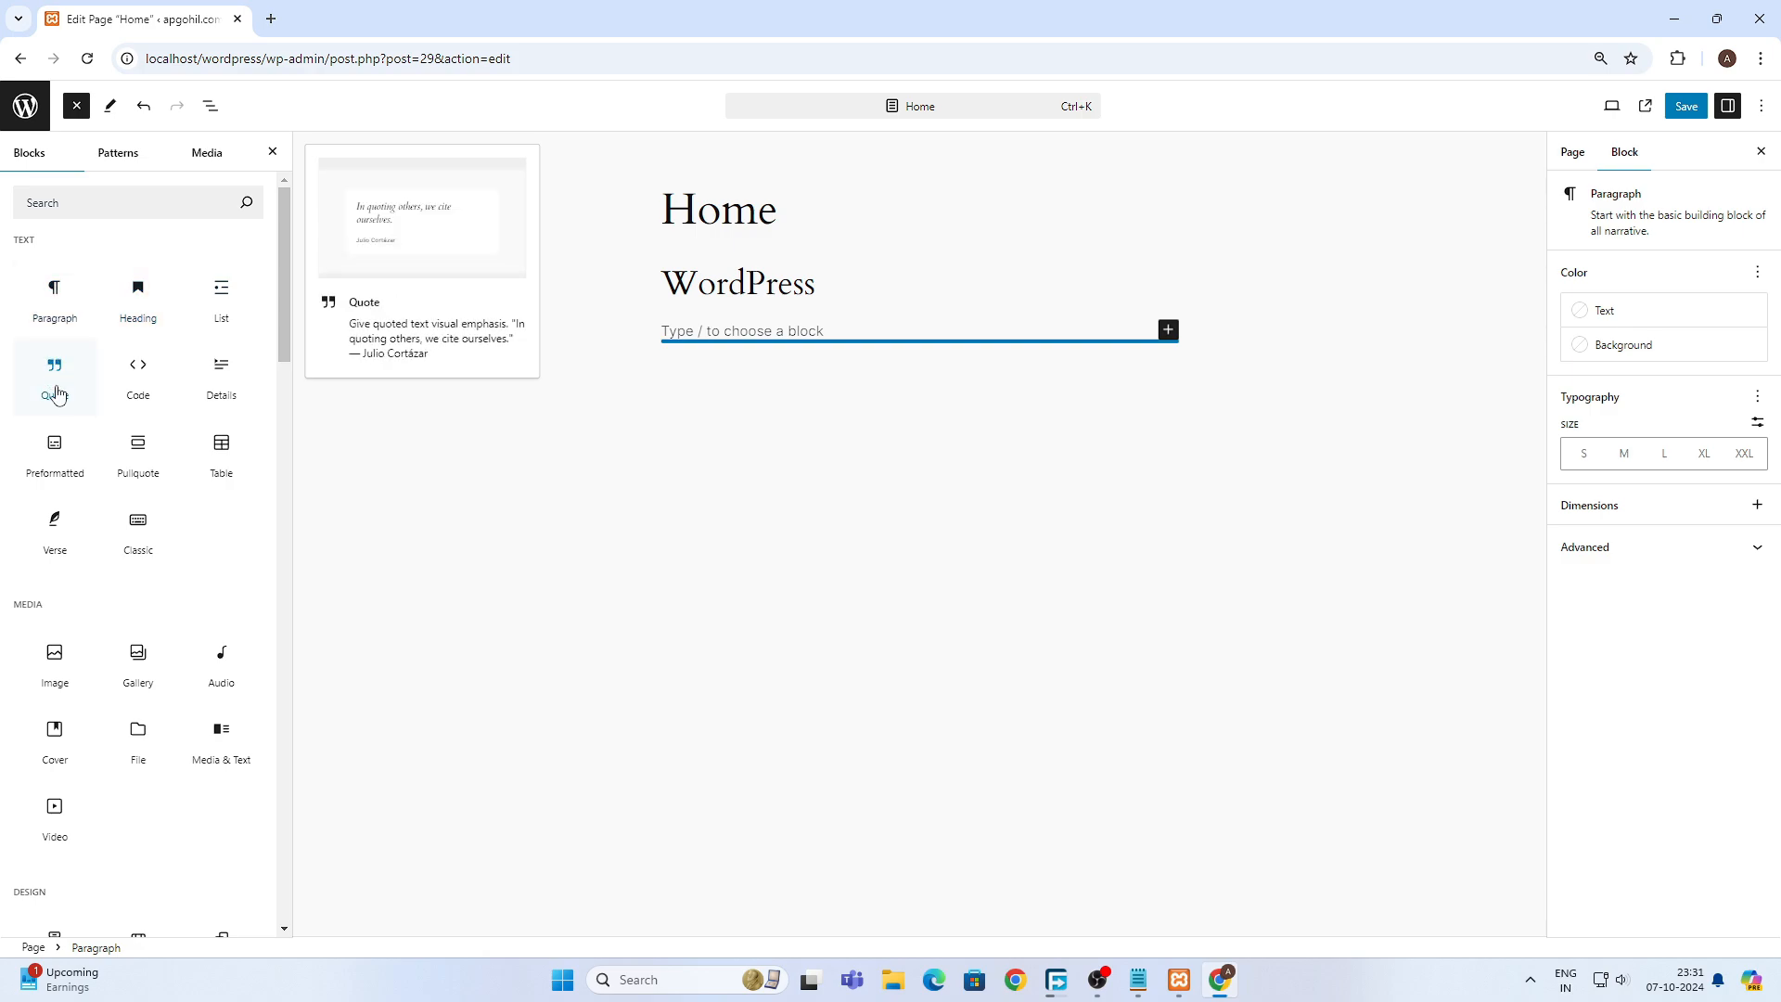
pyautogui.scroll(-2, 87, 628)
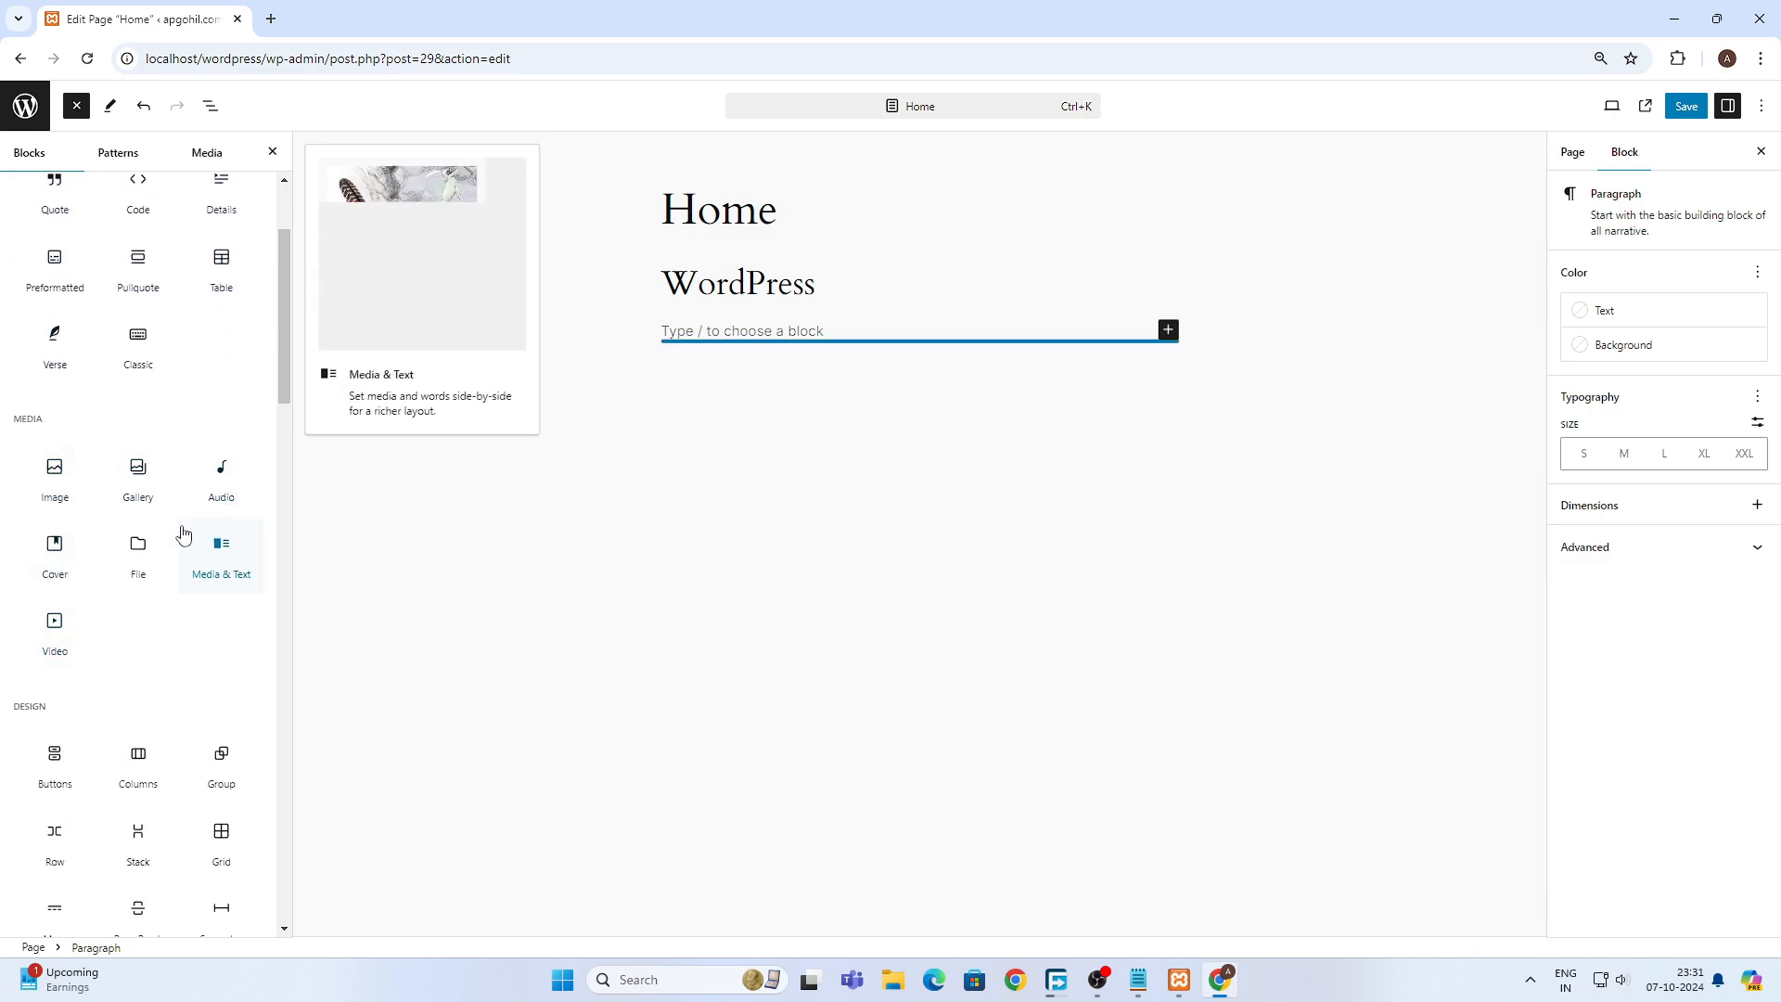
pyautogui.scroll(-2, 232, 575)
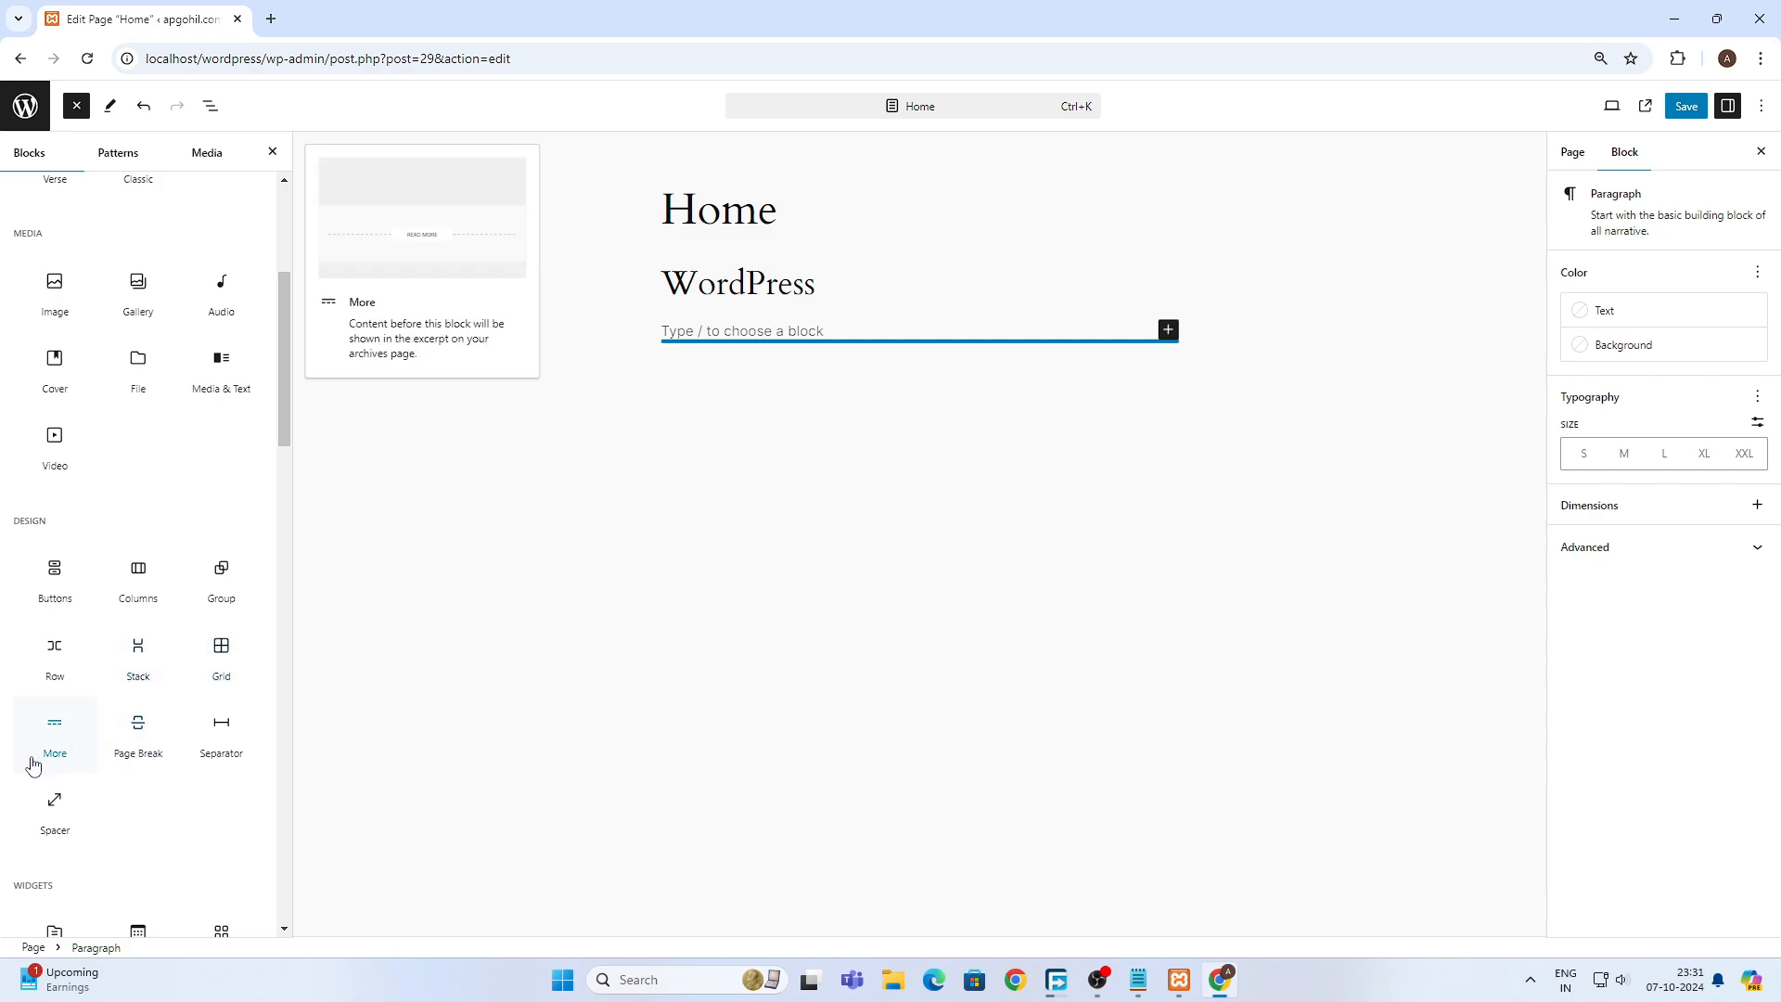
pyautogui.scroll(-3, 37, 769)
pyautogui.scroll(-1, 114, 705)
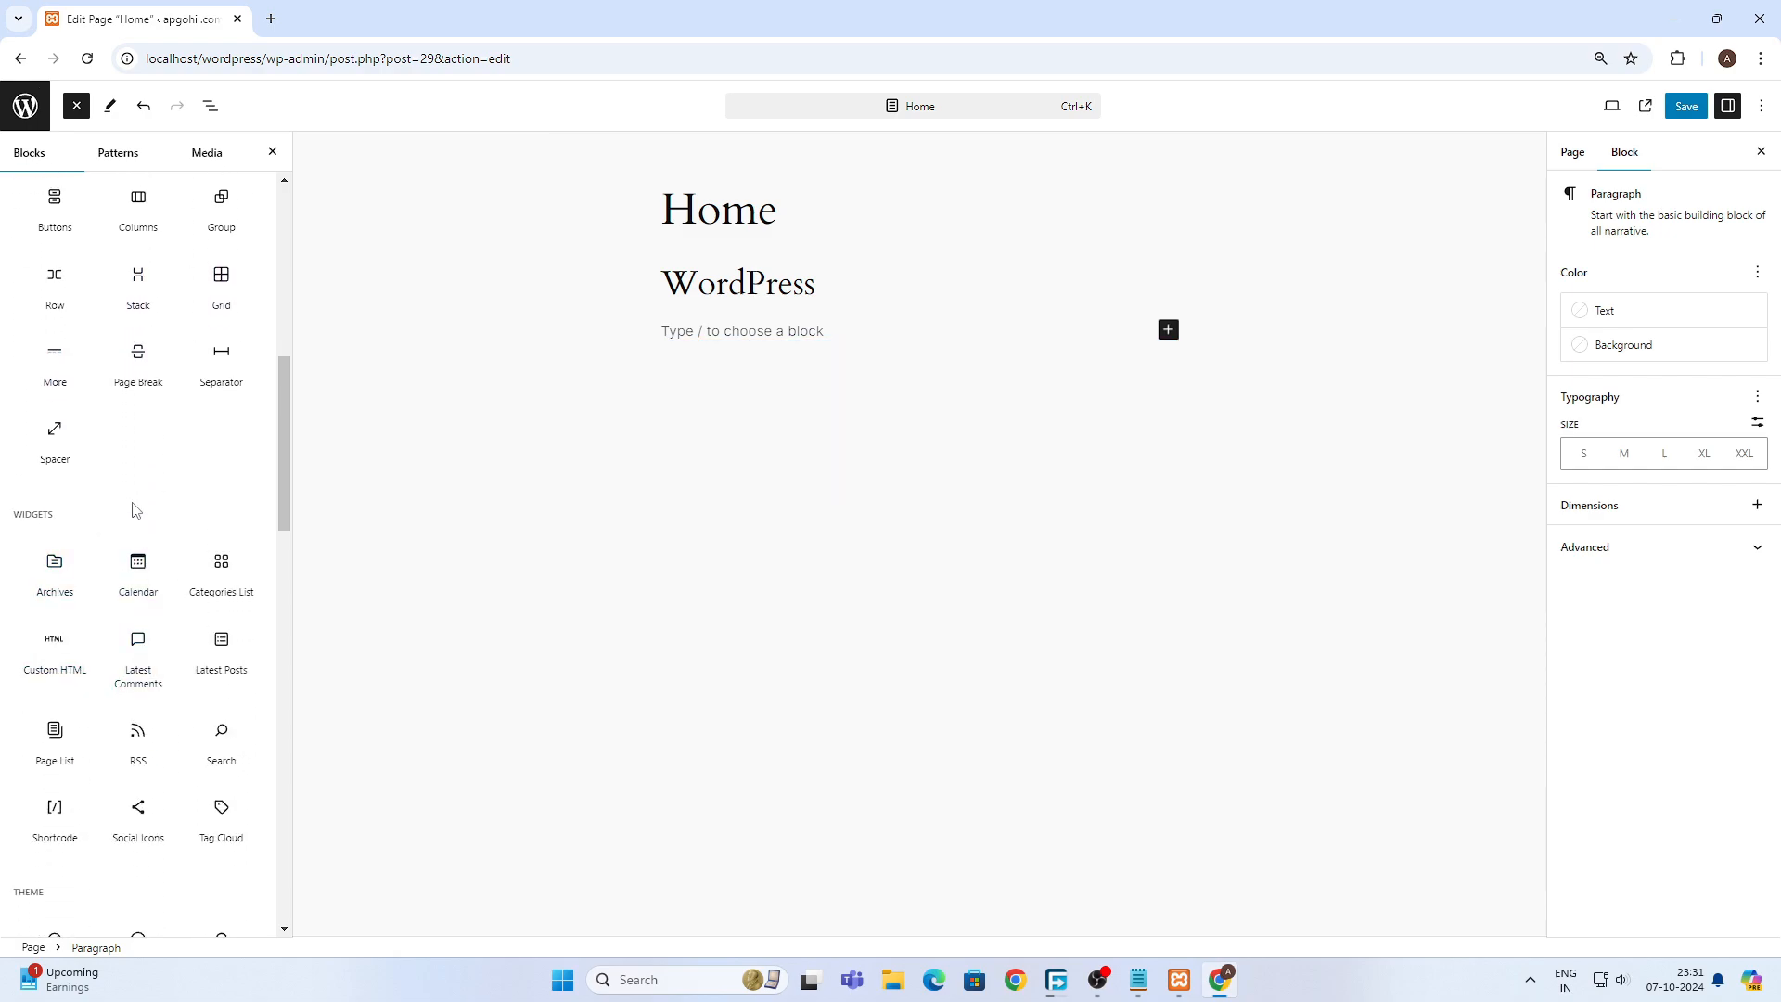
pyautogui.scroll(-3, 139, 590)
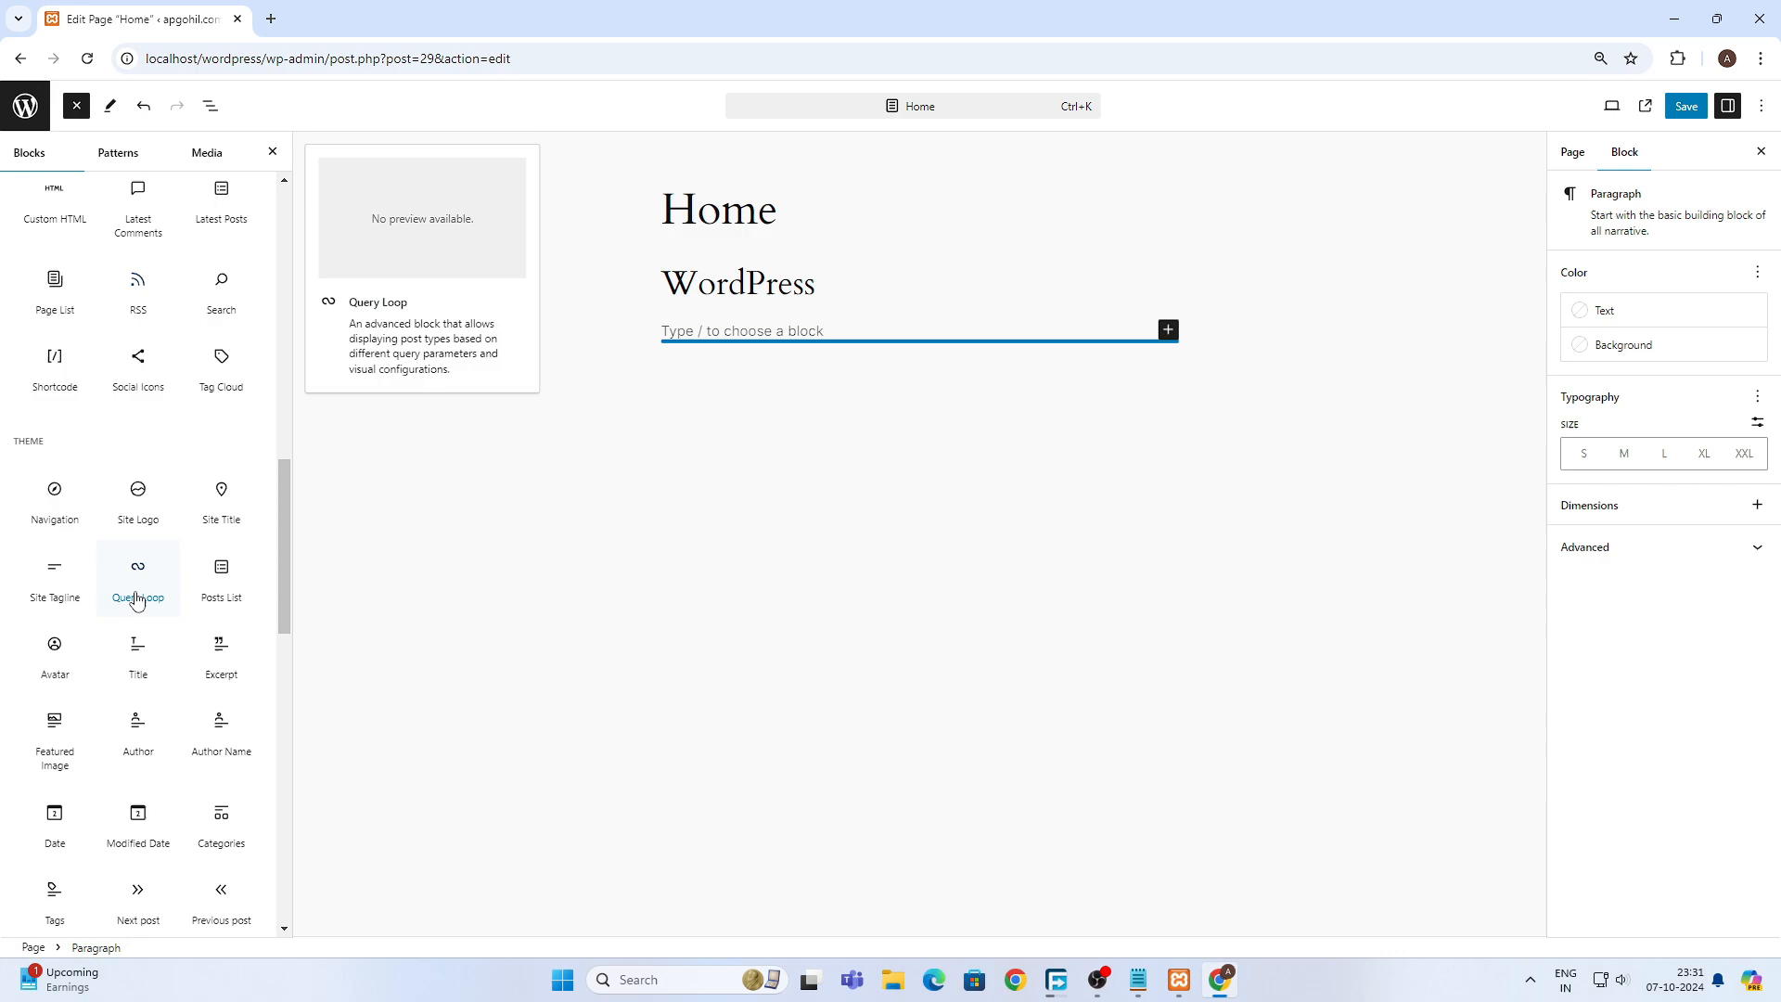
pyautogui.scroll(2, 127, 564)
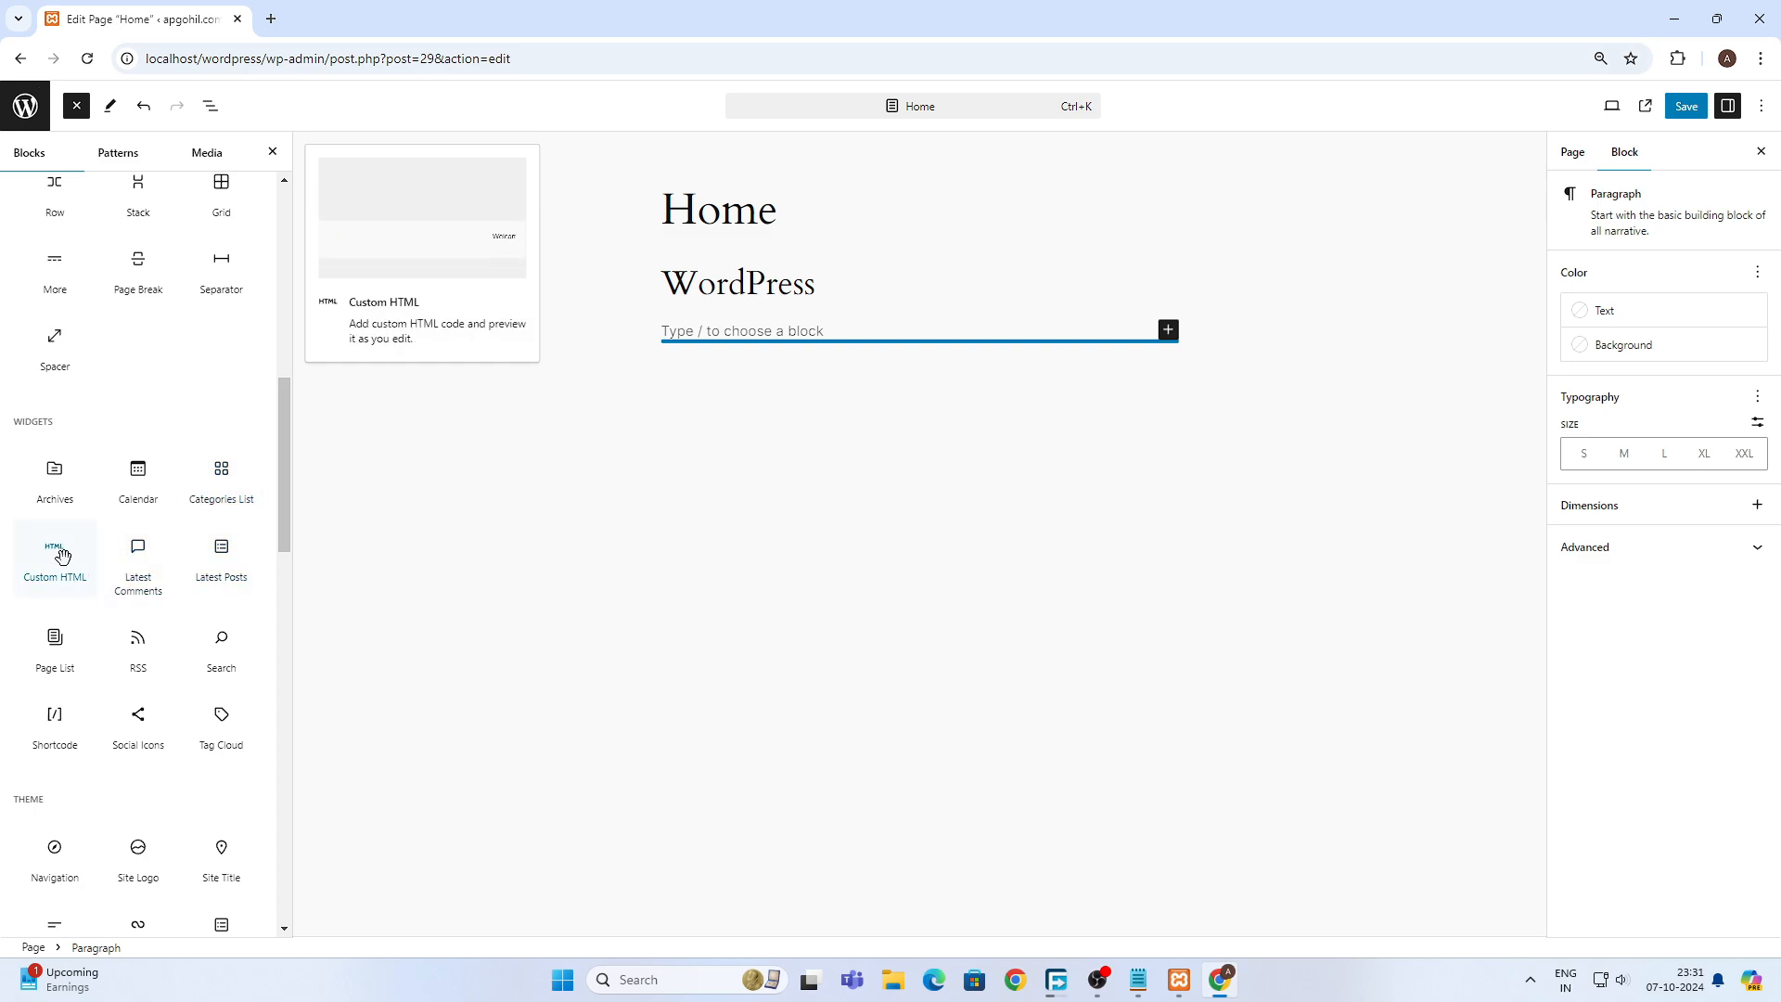
pyautogui.scroll(-7, 147, 619)
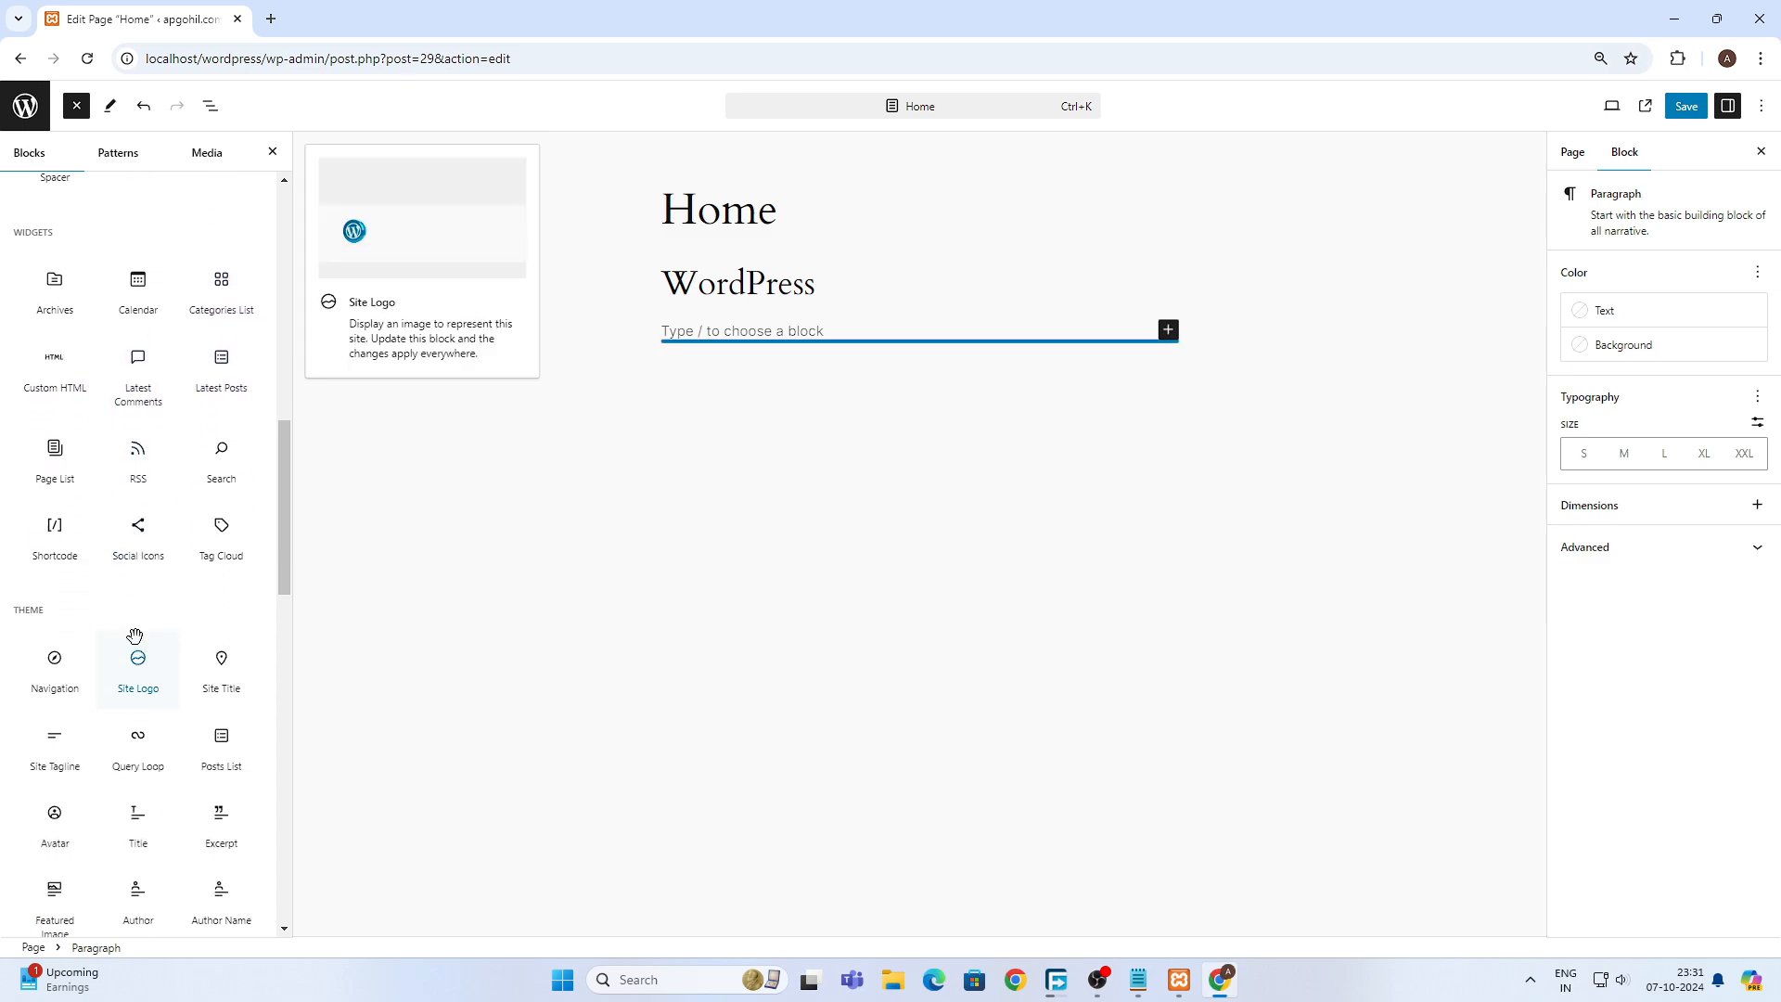
pyautogui.scroll(-6, 134, 635)
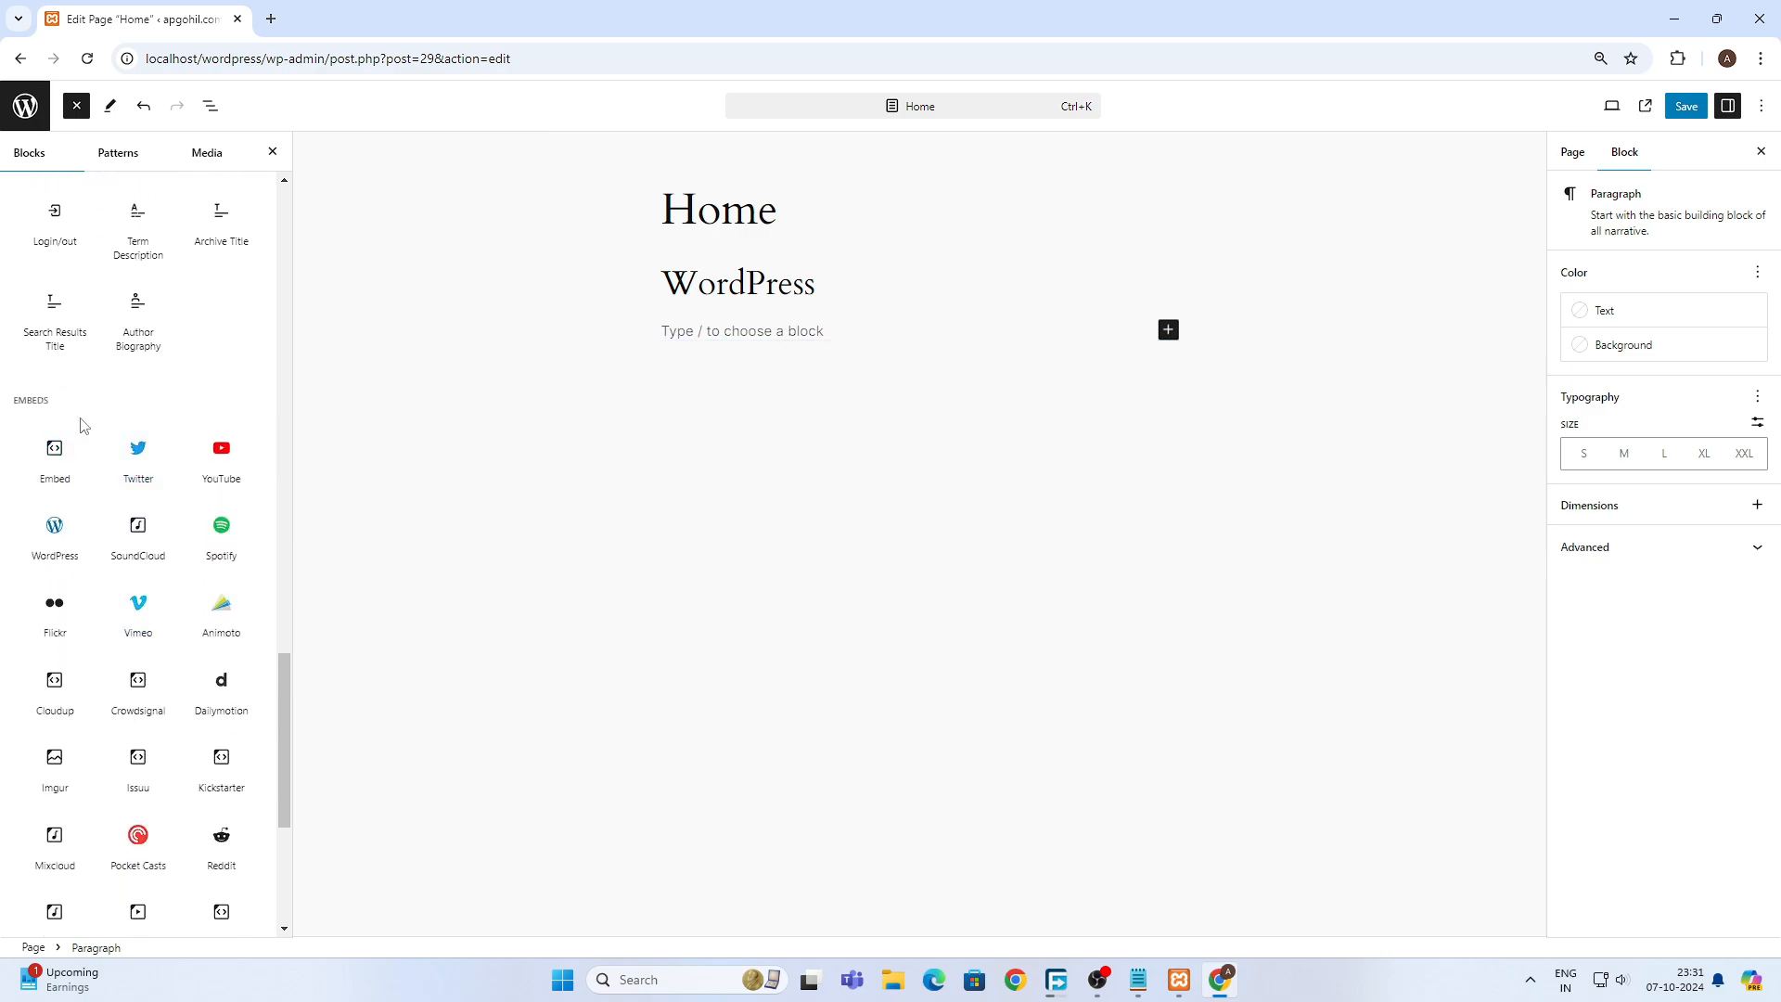
pyautogui.scroll(-4, 42, 588)
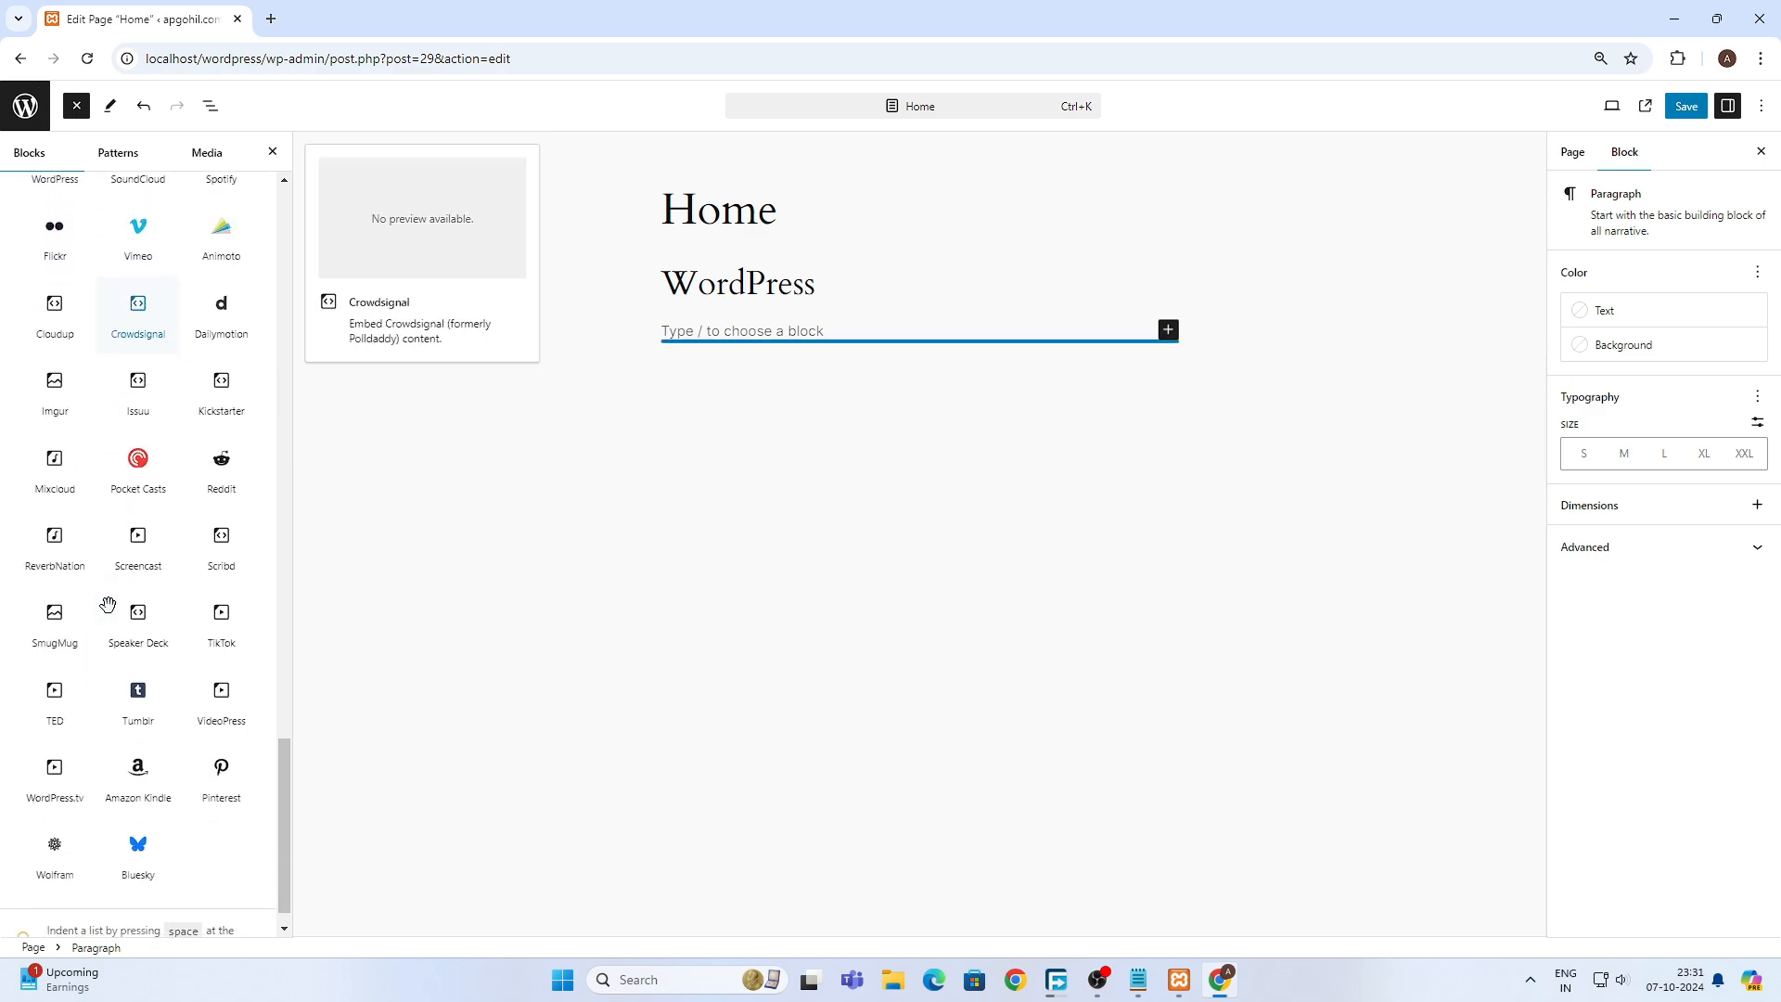
pyautogui.scroll(15, 148, 520)
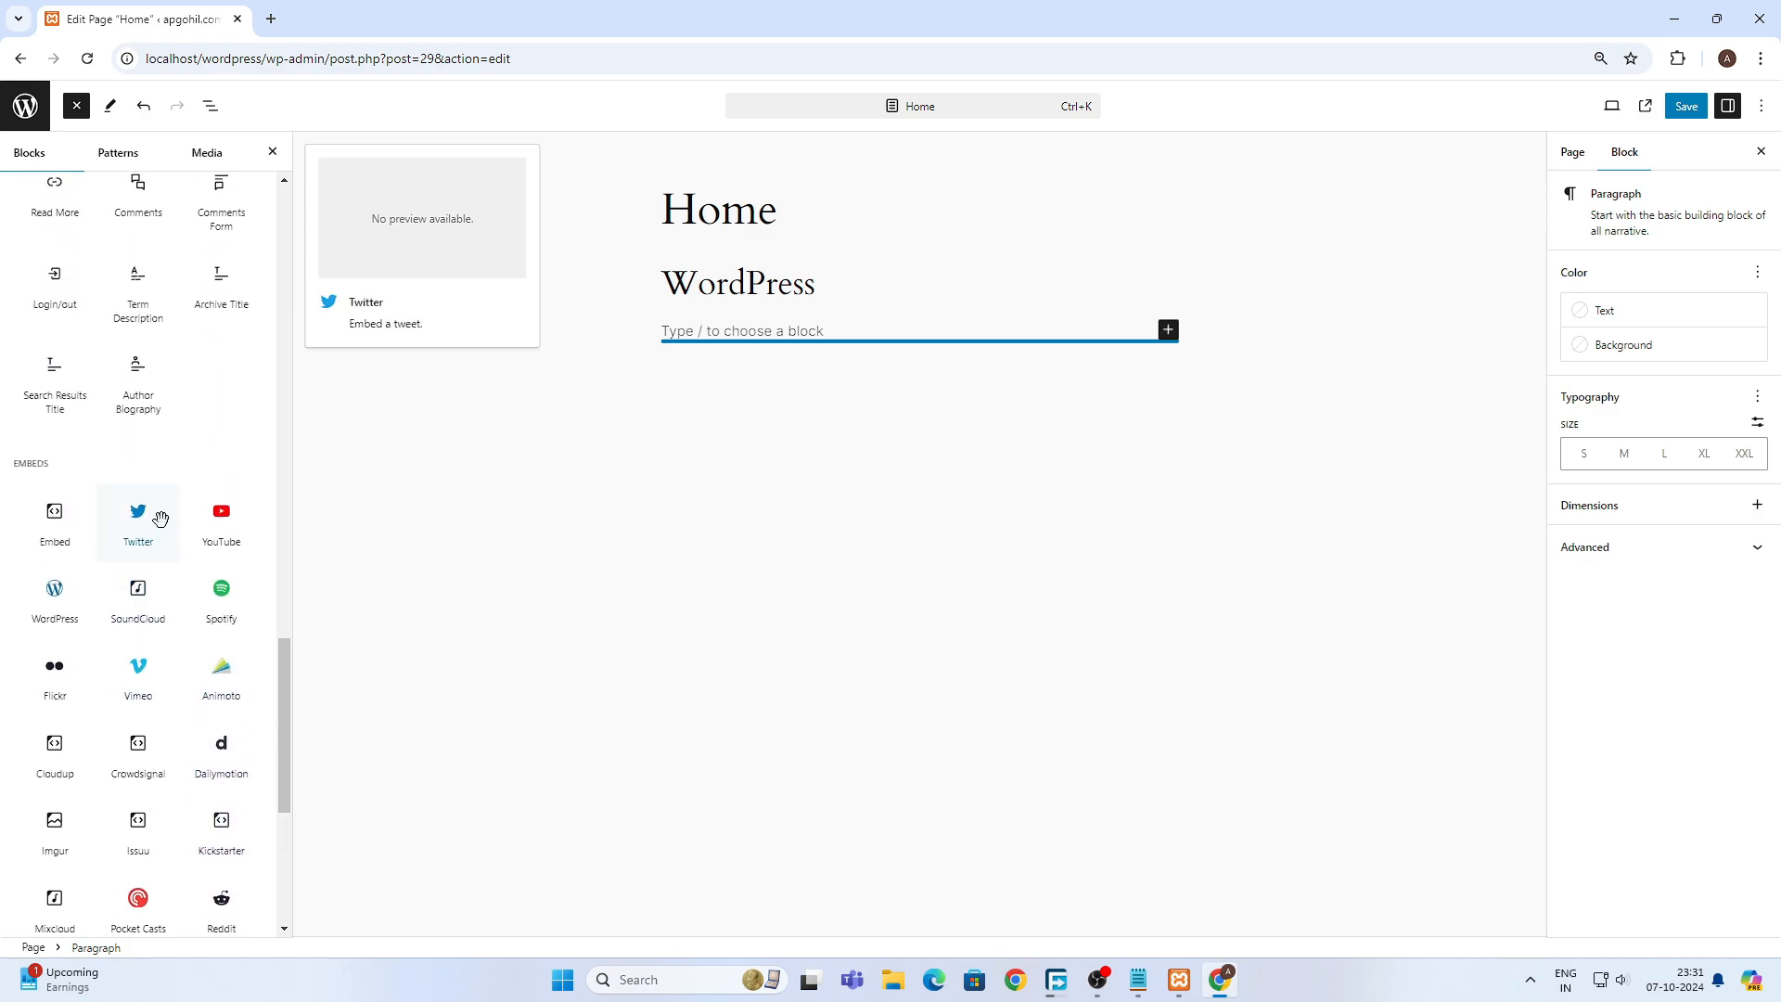
pyautogui.scroll(10, 160, 518)
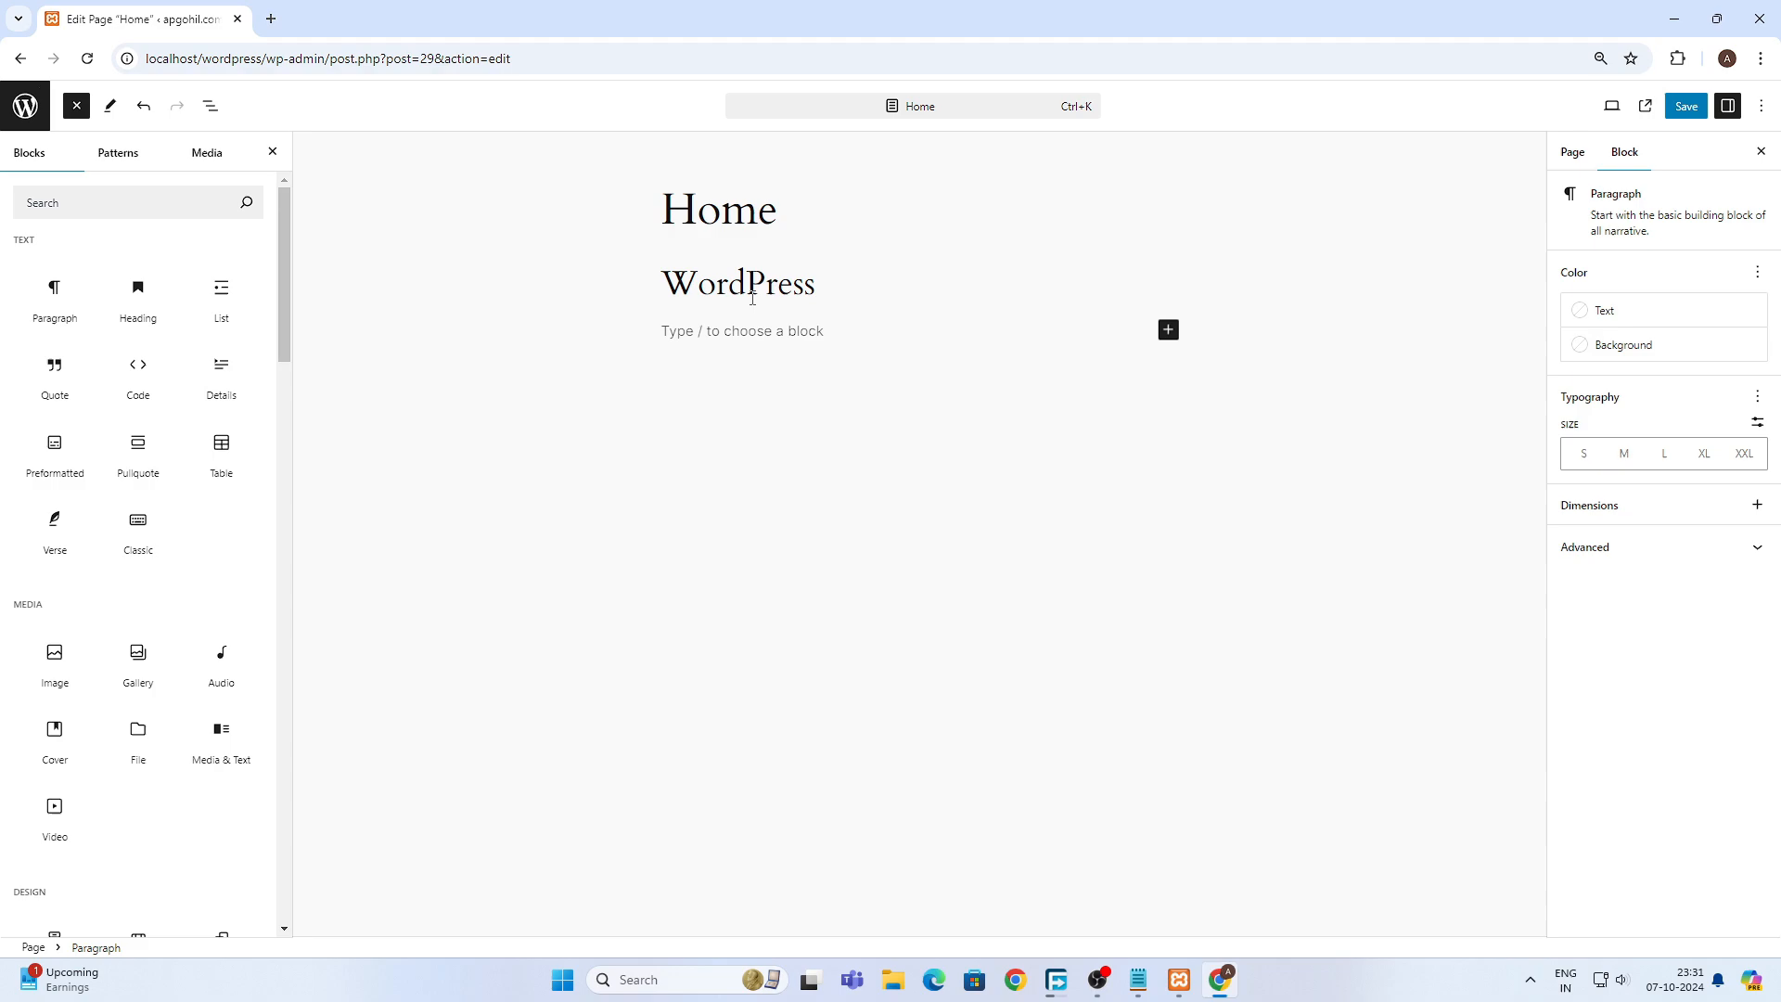
pyautogui.click(678, 333)
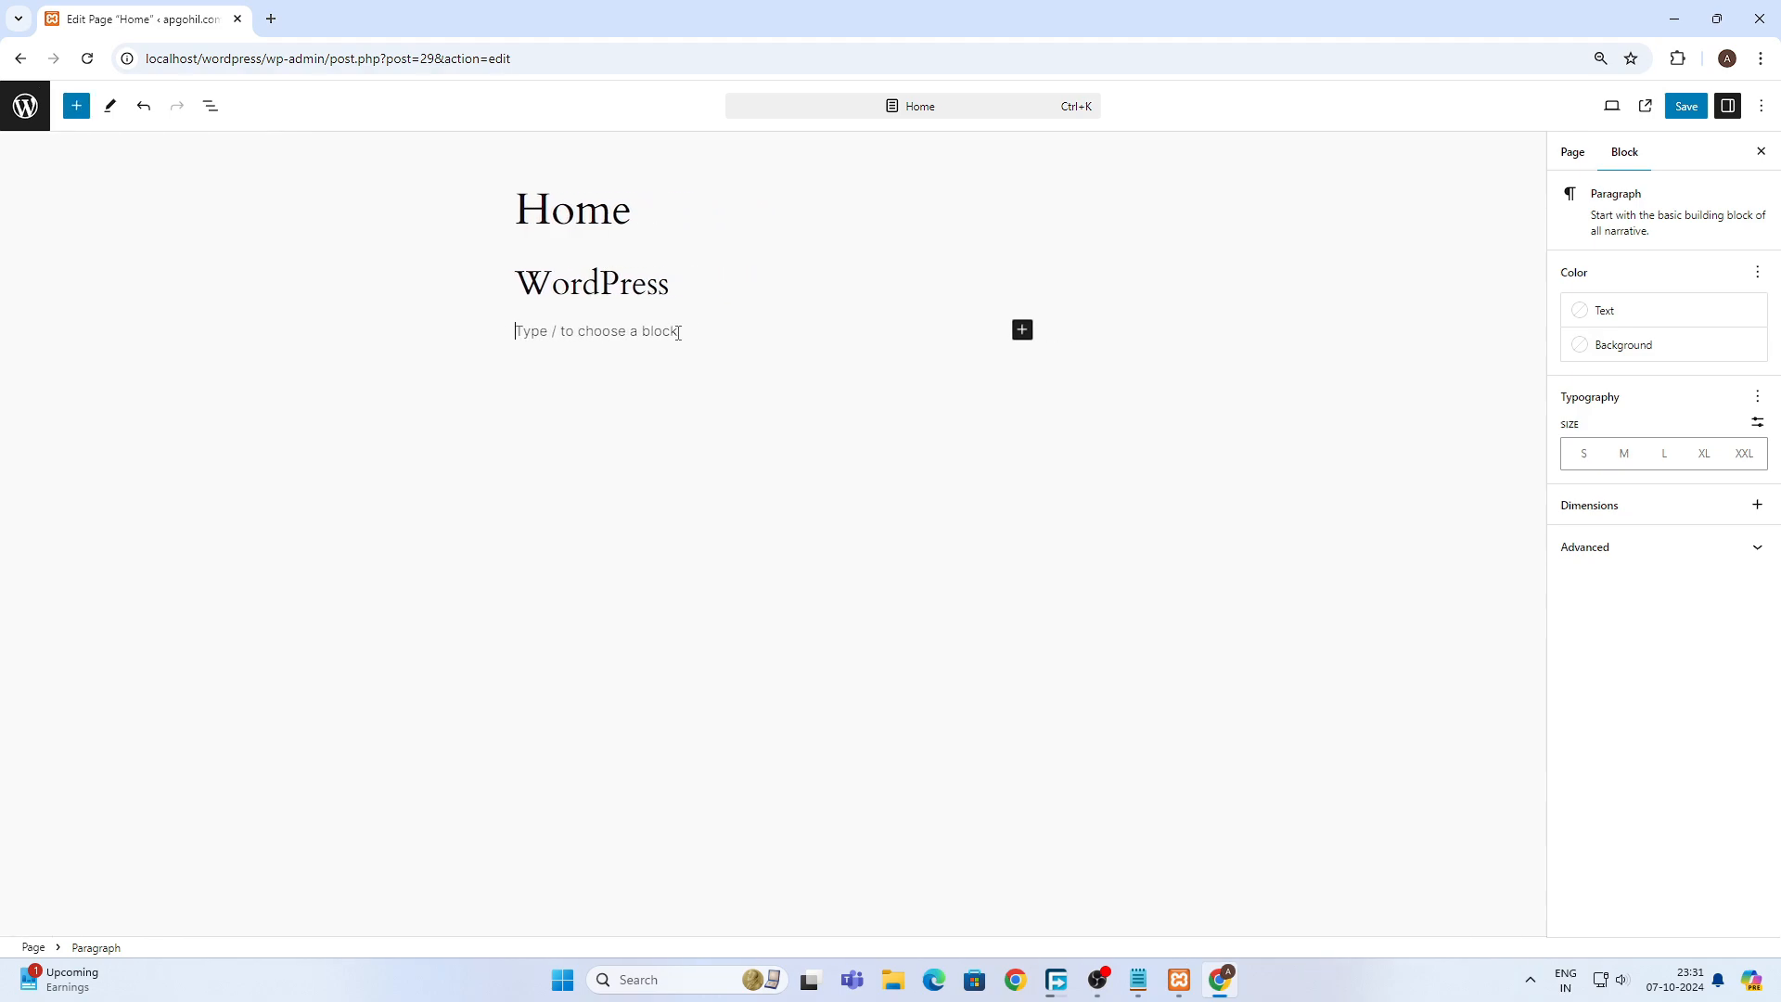
# - Search Google for "what wordpress" in a new browser tab
pyautogui.click(271, 19)
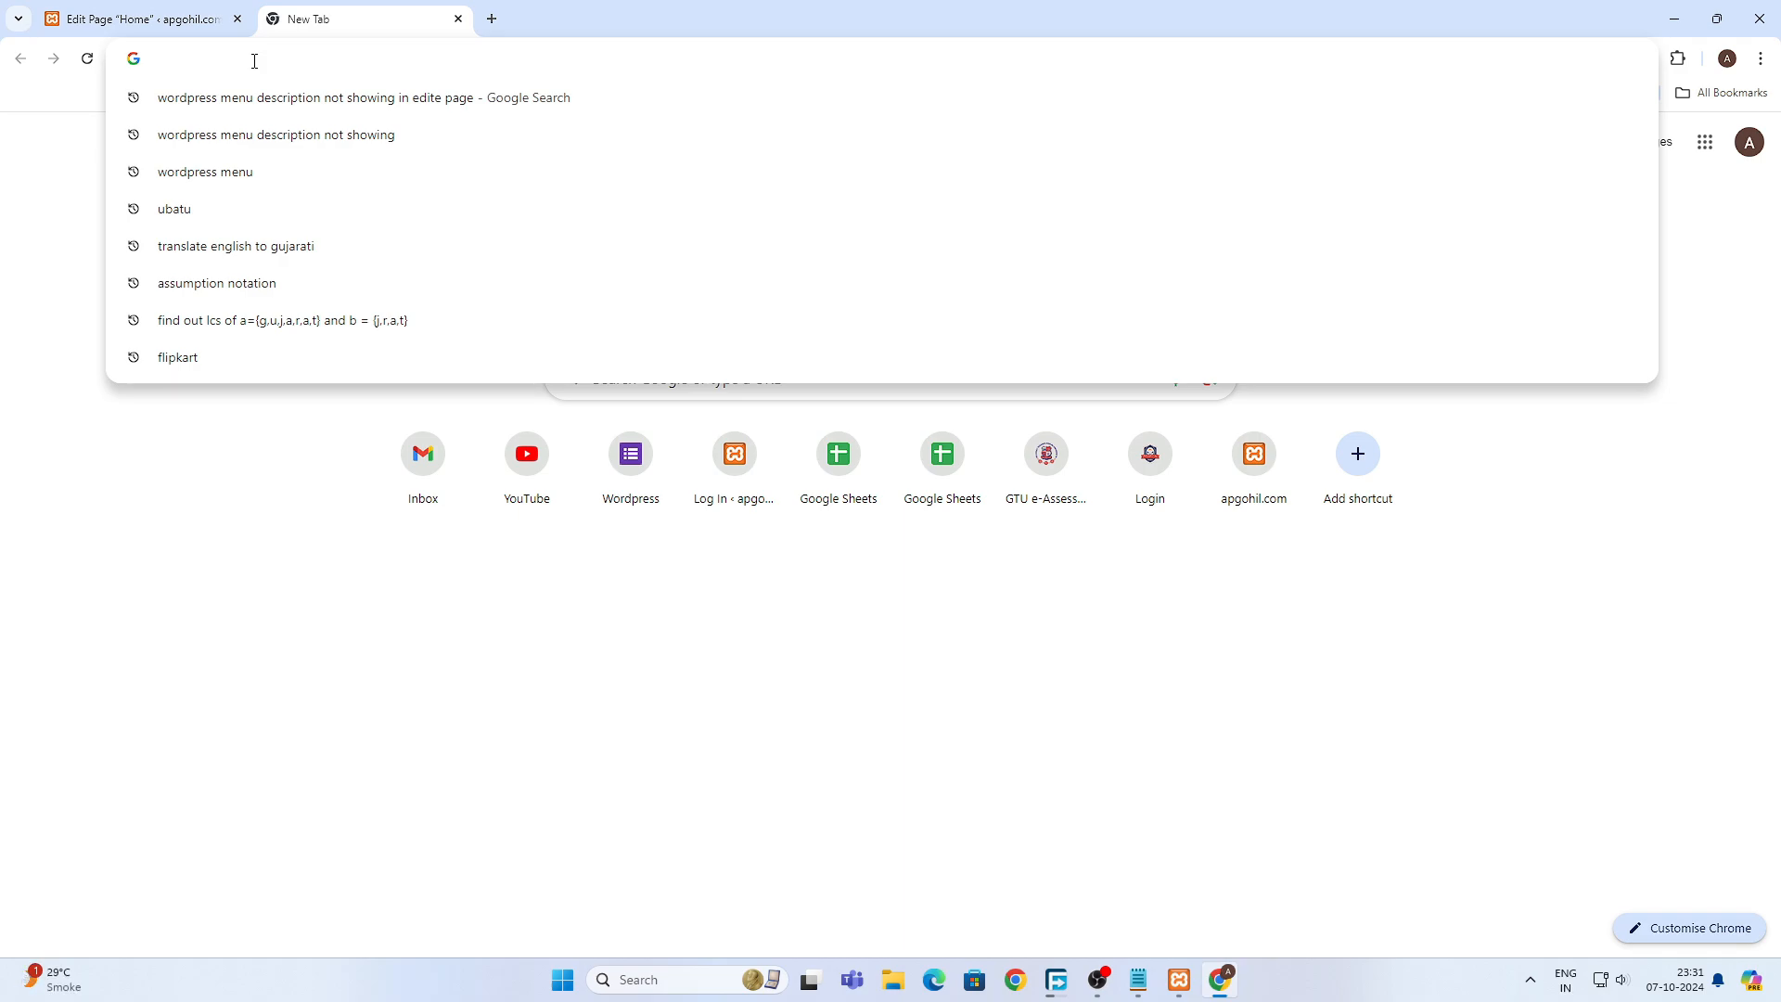
pyautogui.write('a')
pyautogui.press('BackSpace')
pyautogui.write('what')
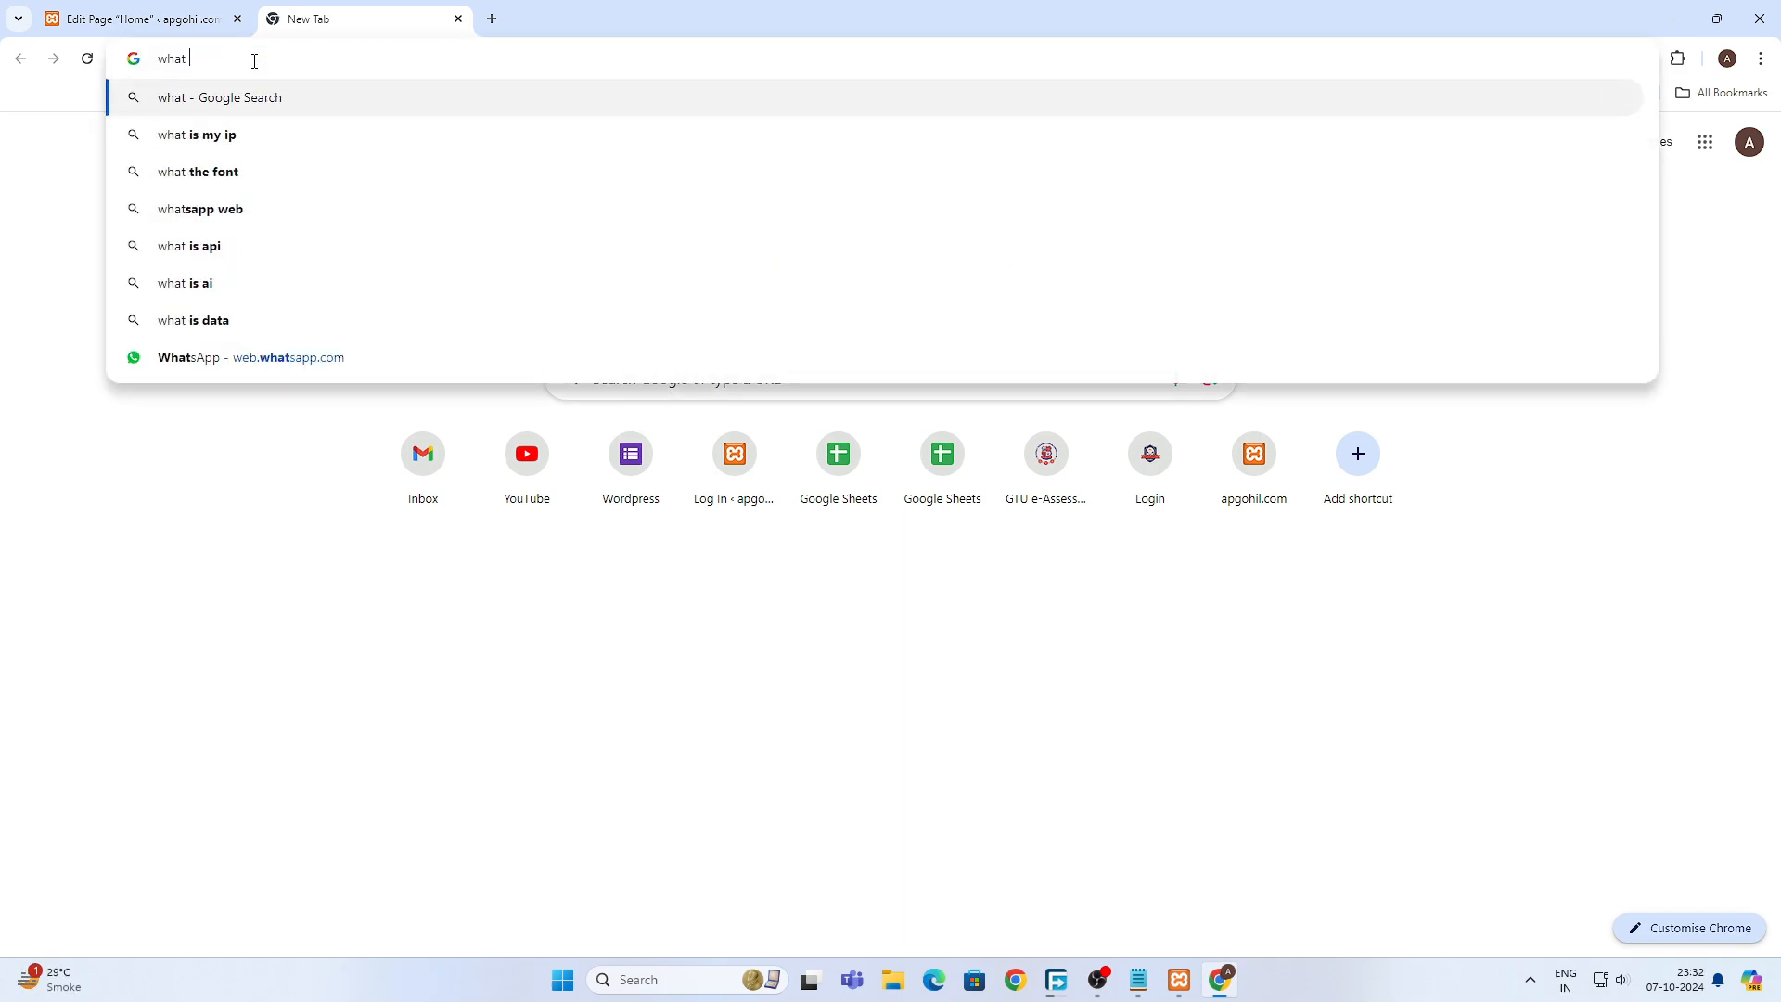
pyautogui.write(' word')
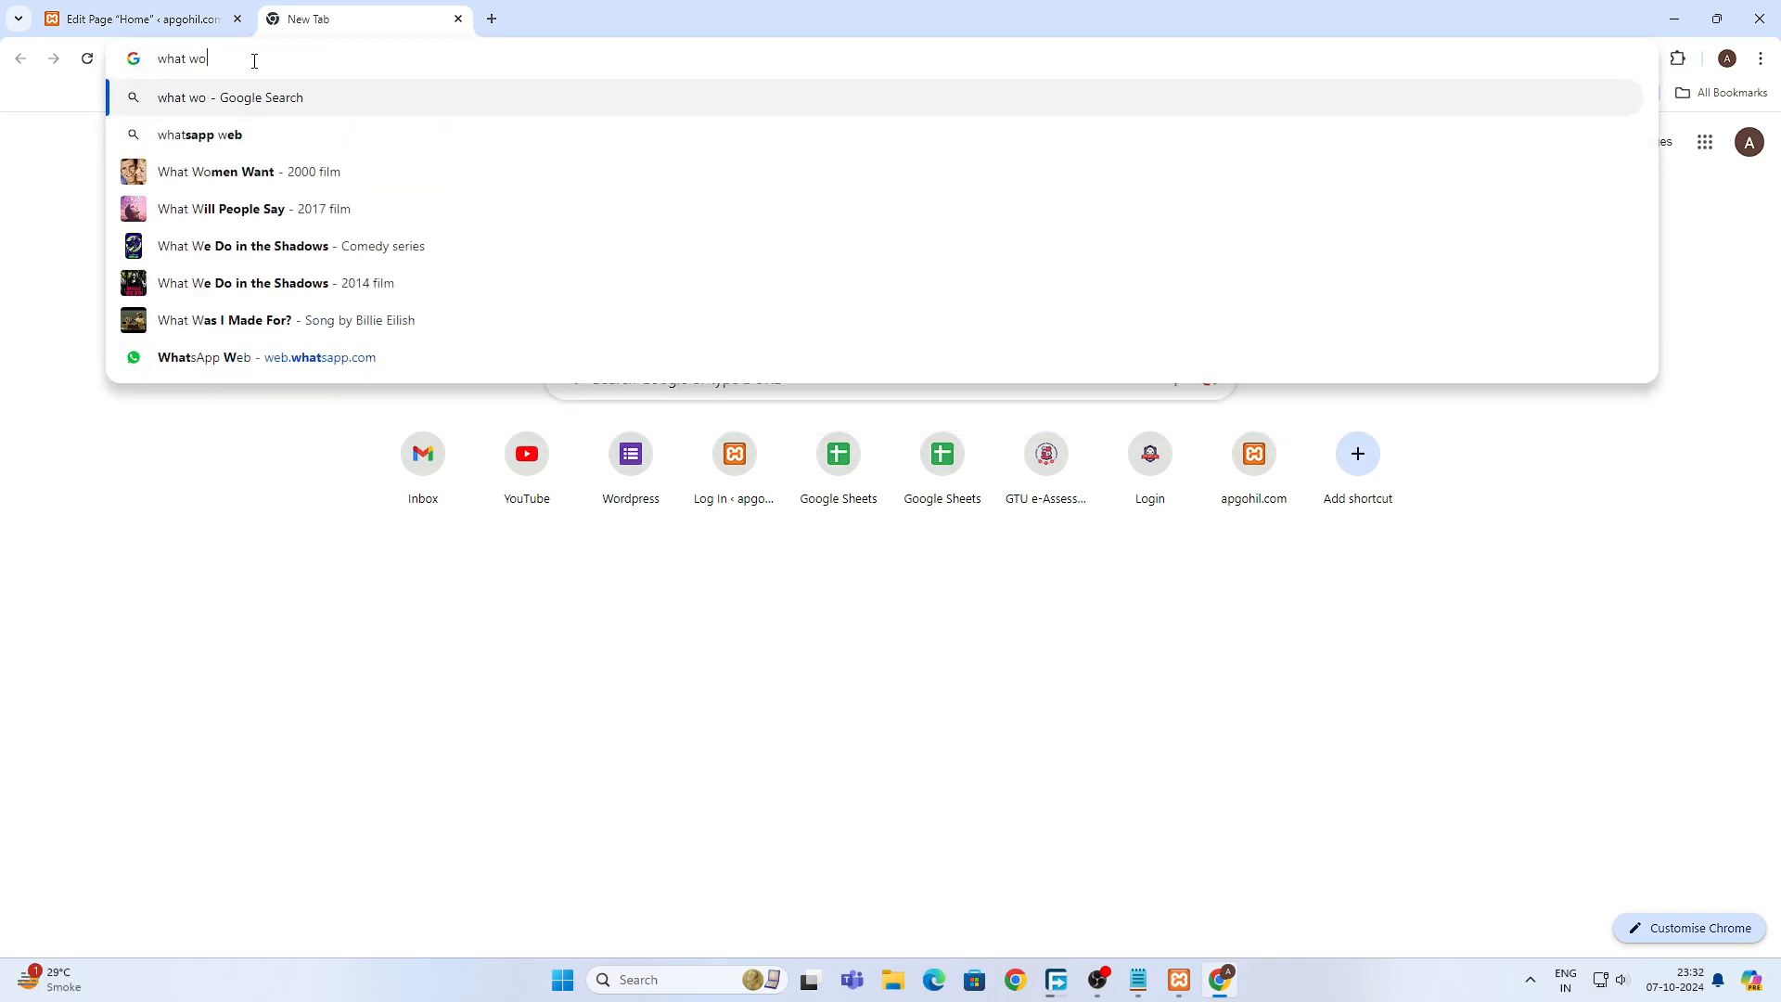
pyautogui.press('Down')
pyautogui.press('BackSpace')
pyautogui.press('BackSpace')
pyautogui.press('BackSpace')
pyautogui.press('BackSpace')
pyautogui.press('BackSpace')
pyautogui.press('BackSpace')
pyautogui.press('BackSpace')
pyautogui.press('BackSpace')
pyautogui.press('BackSpace')
pyautogui.press('BackSpace')
pyautogui.press('BackSpace')
pyautogui.press('BackSpace')
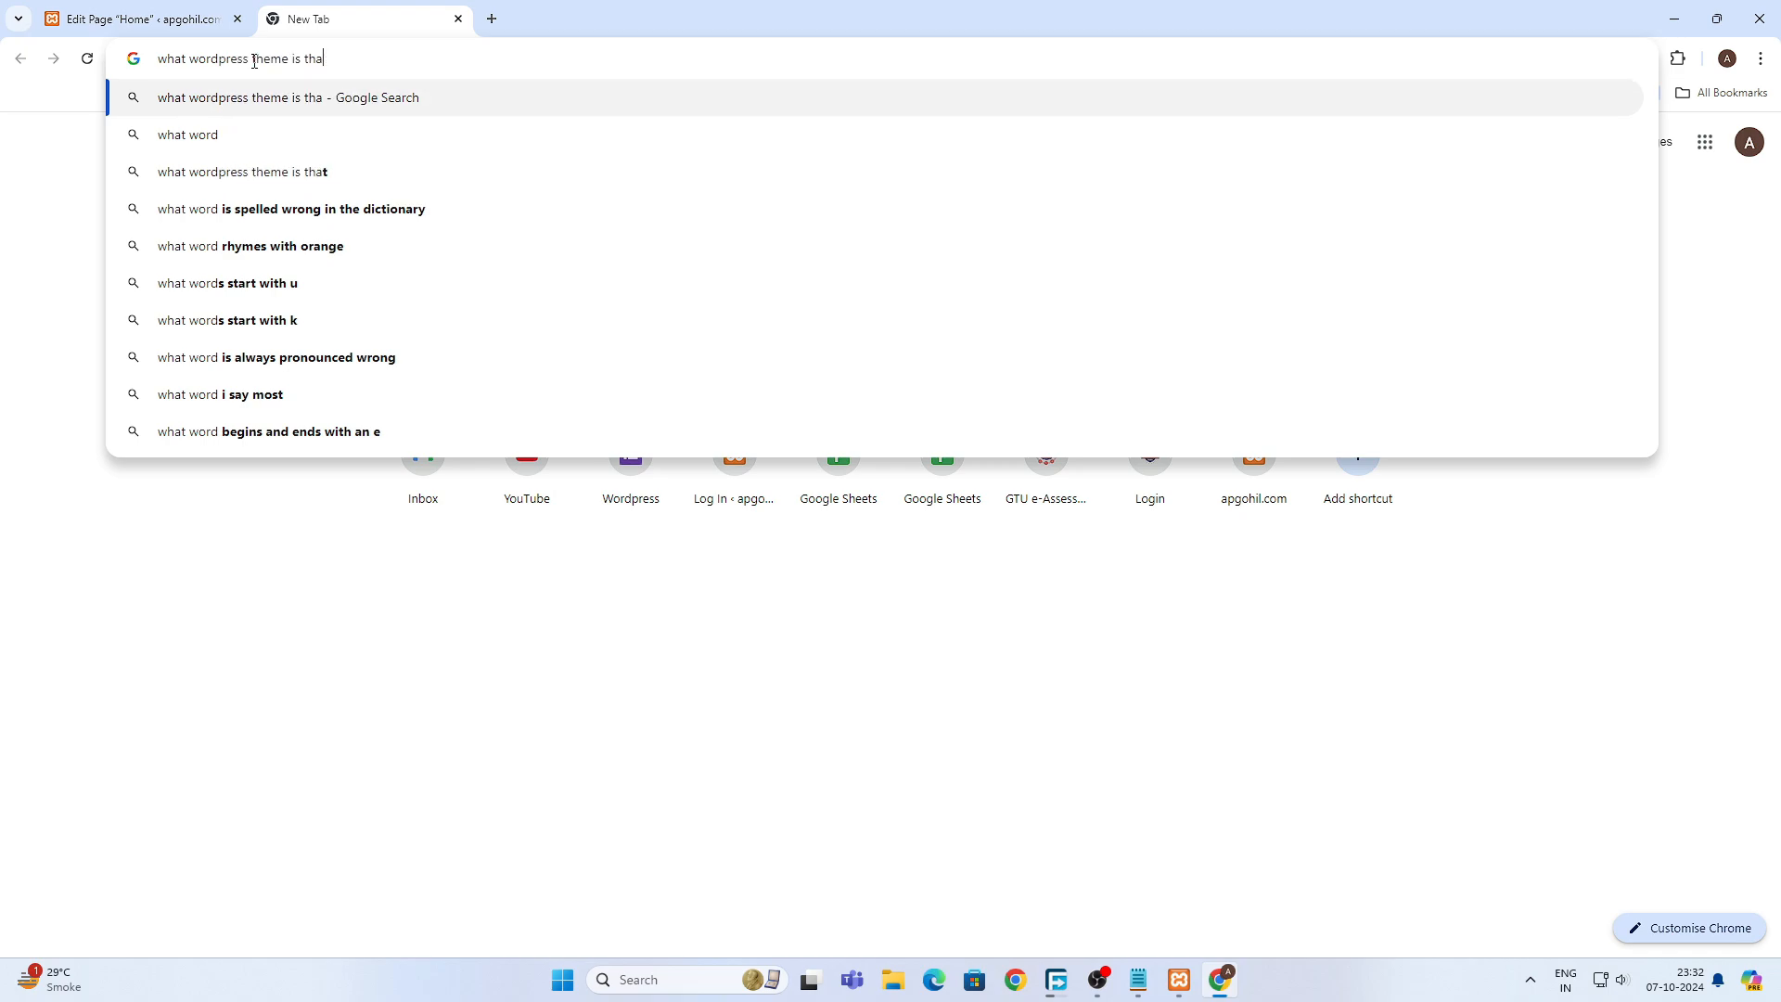
pyautogui.press('BackSpace')
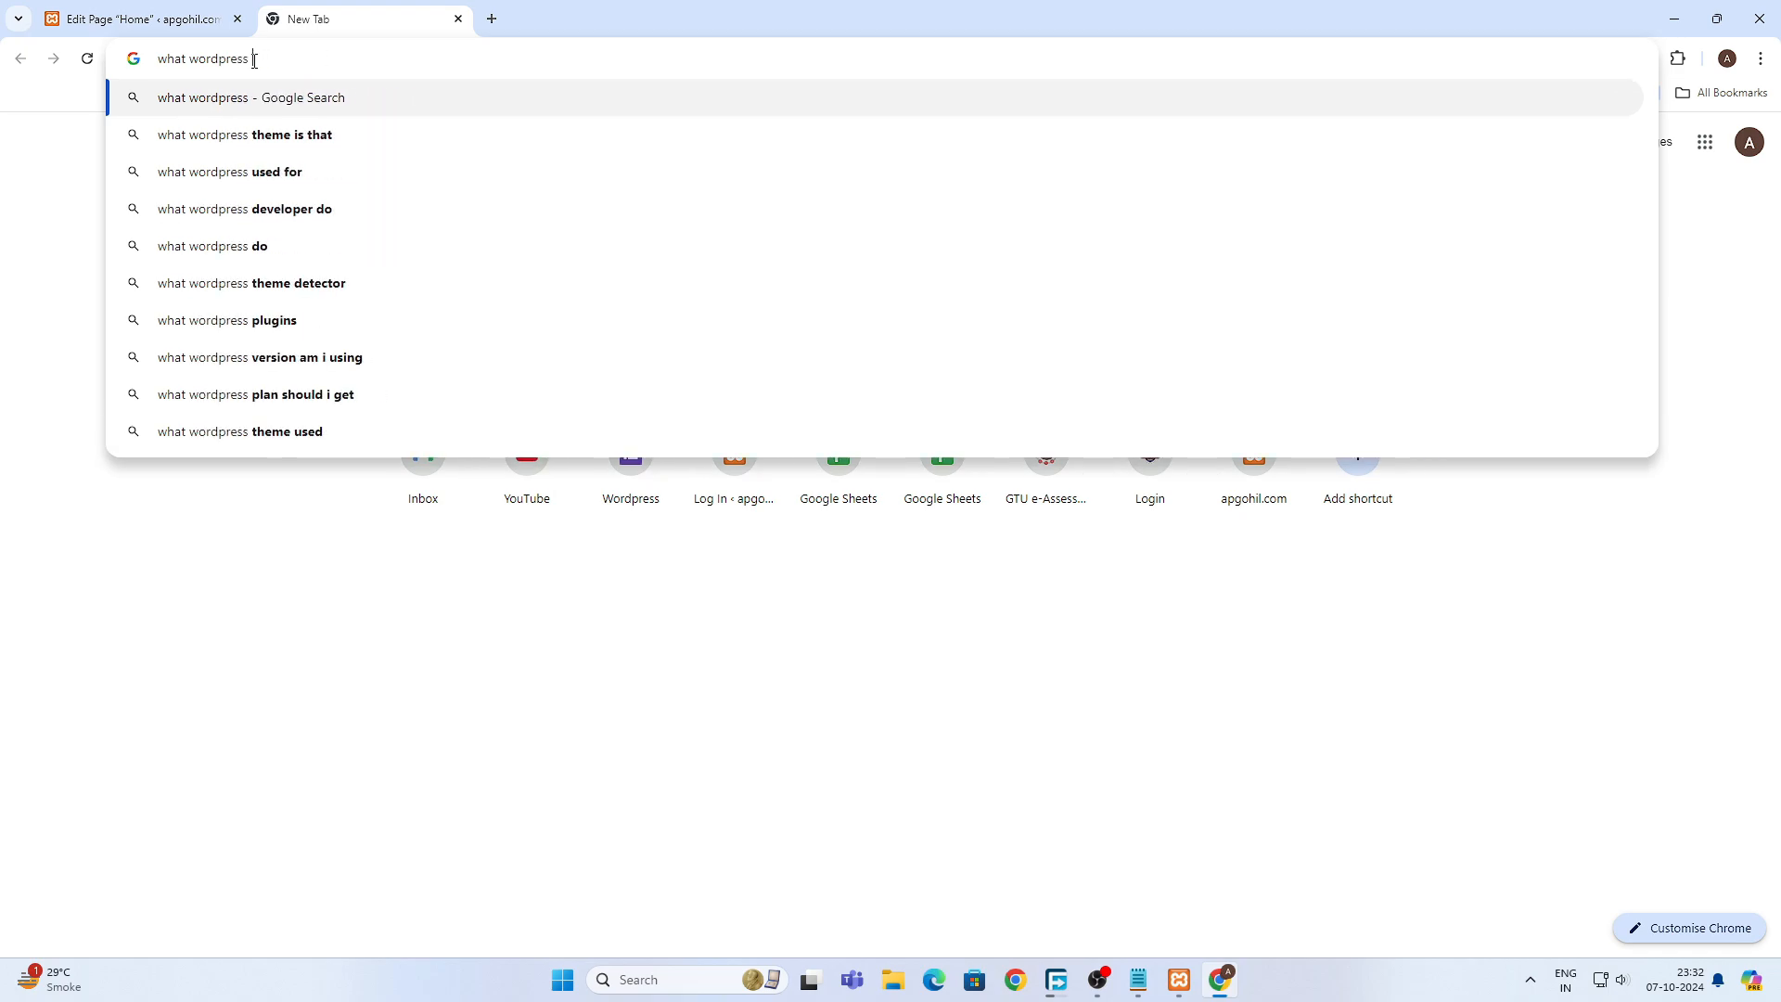
pyautogui.press('Return')
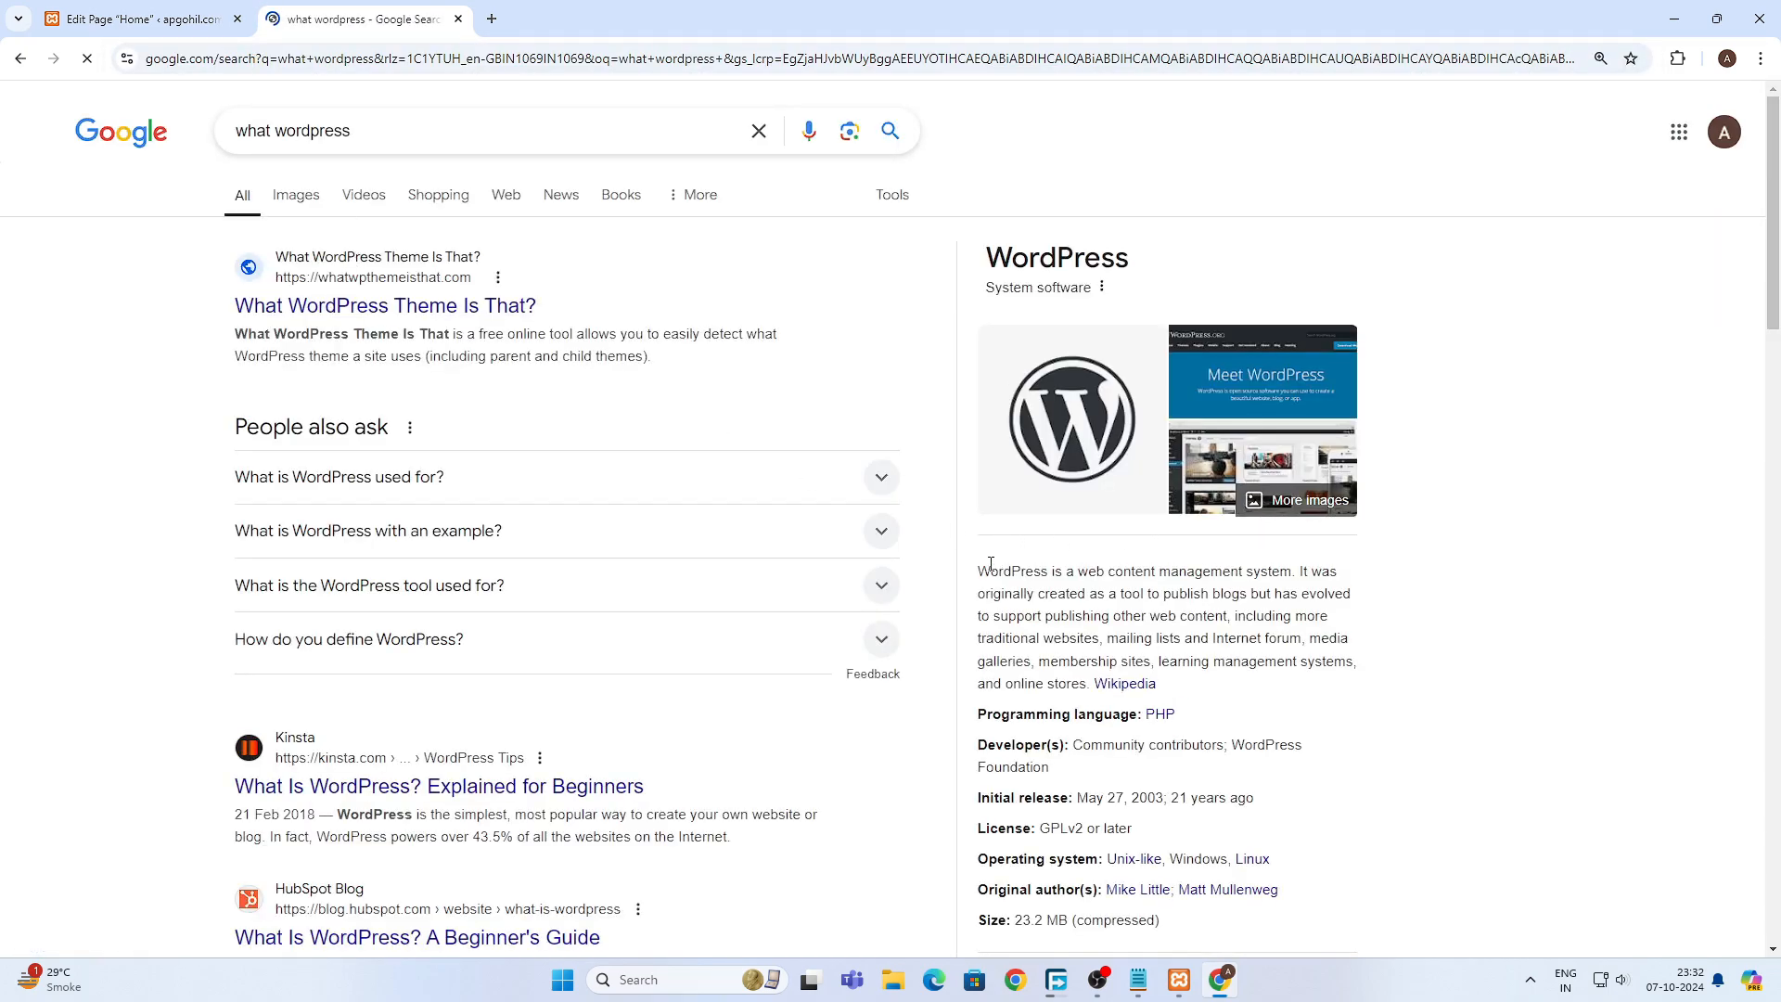
# - Copy the WordPress description from the search results into the Home page's empty paragraph, without the Wikipedia link, and save the page
pyautogui.moveTo(978, 572); pyautogui.dragTo(1087, 687)
pyautogui.hotkey('ctrl', 'c')
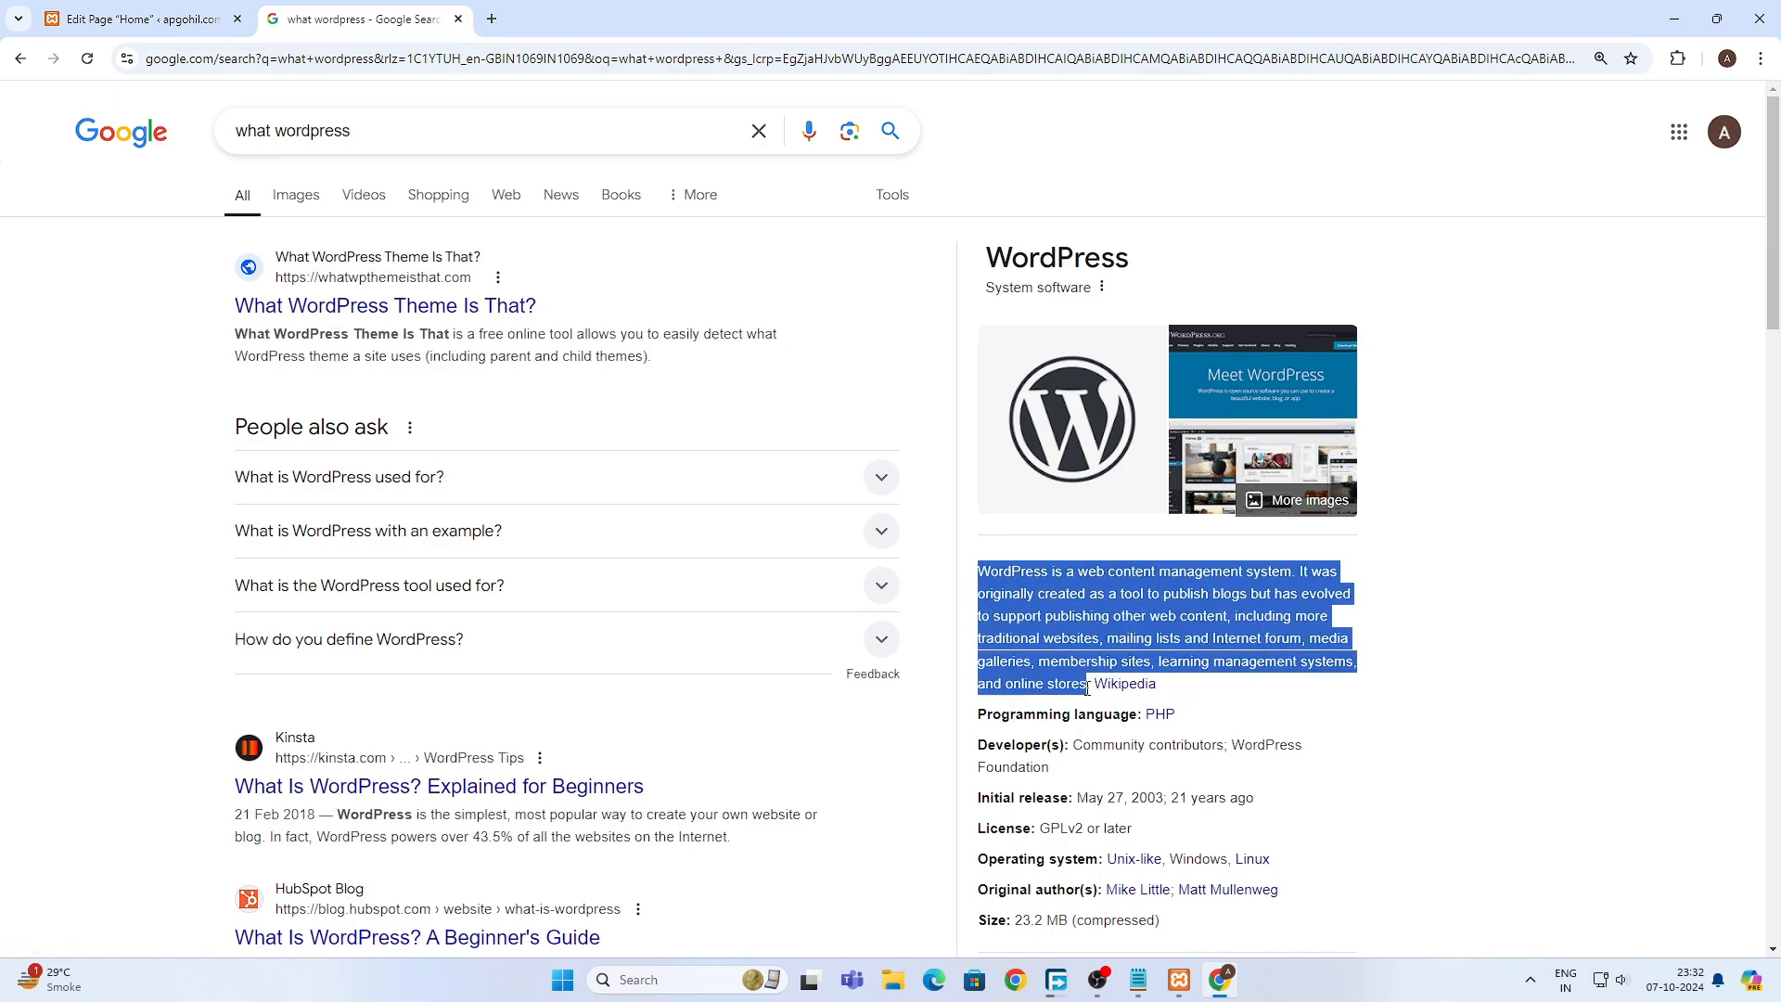
pyautogui.click(160, 16)
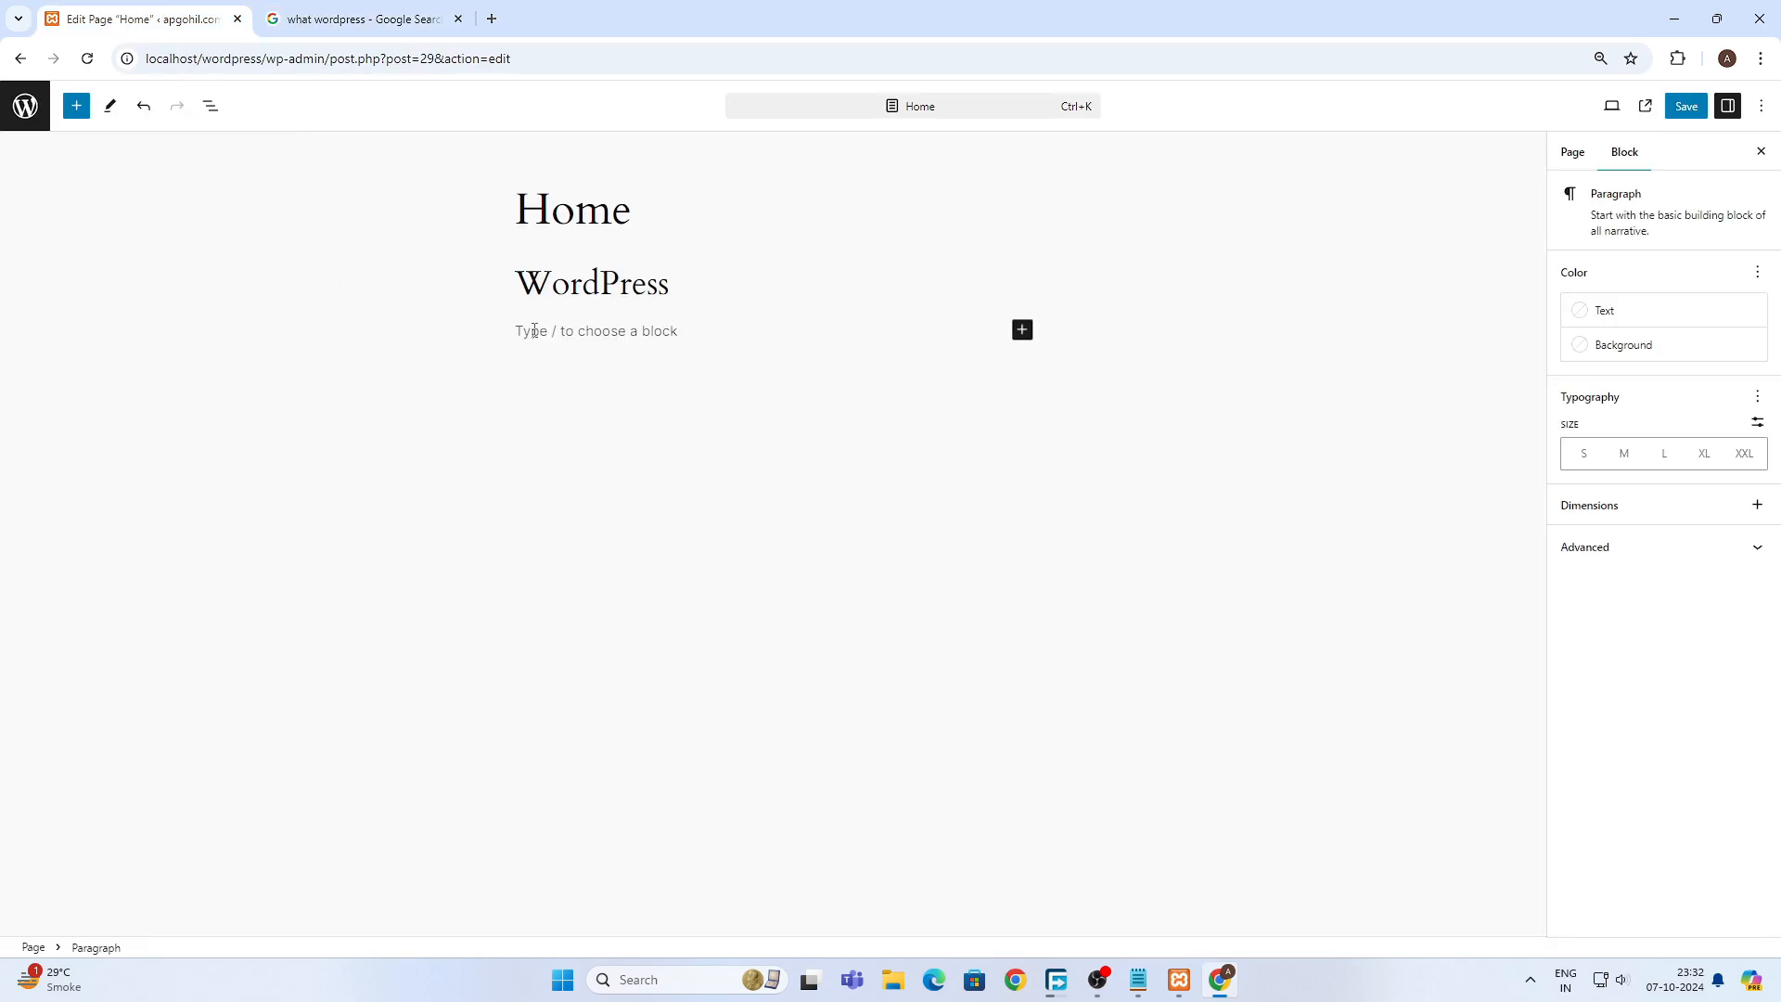
pyautogui.hotkey('ctrl', 'v')
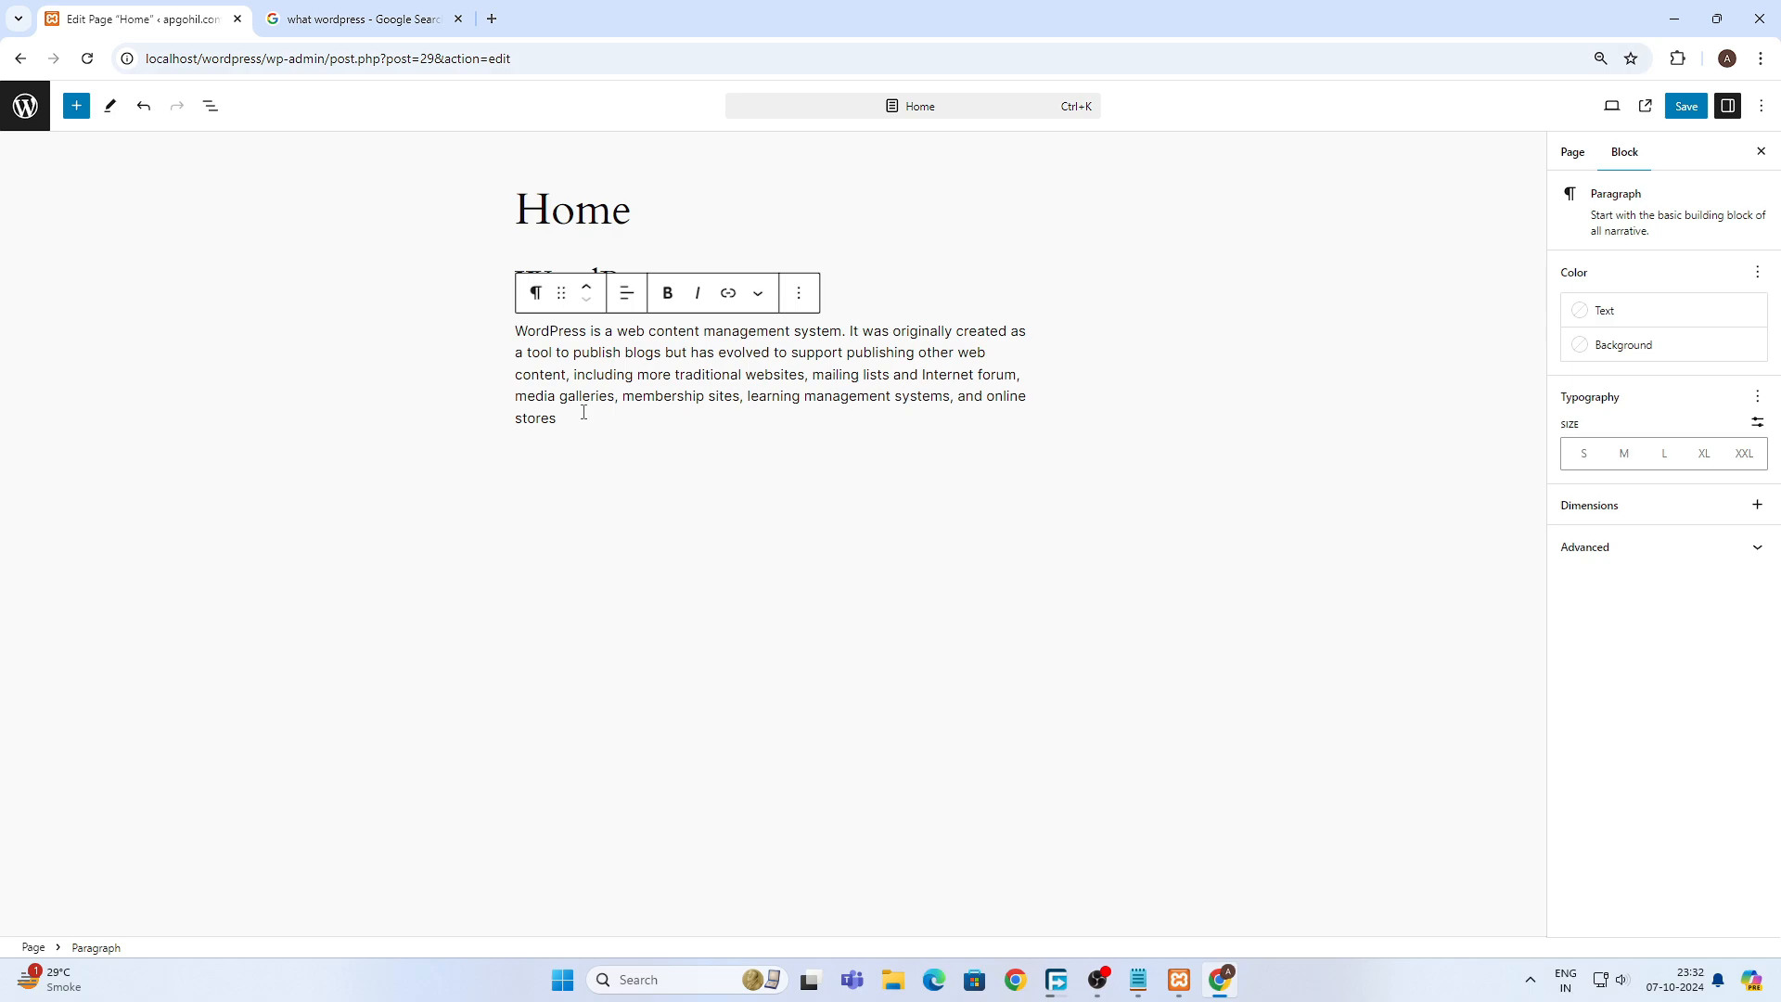
pyautogui.click(1680, 109)
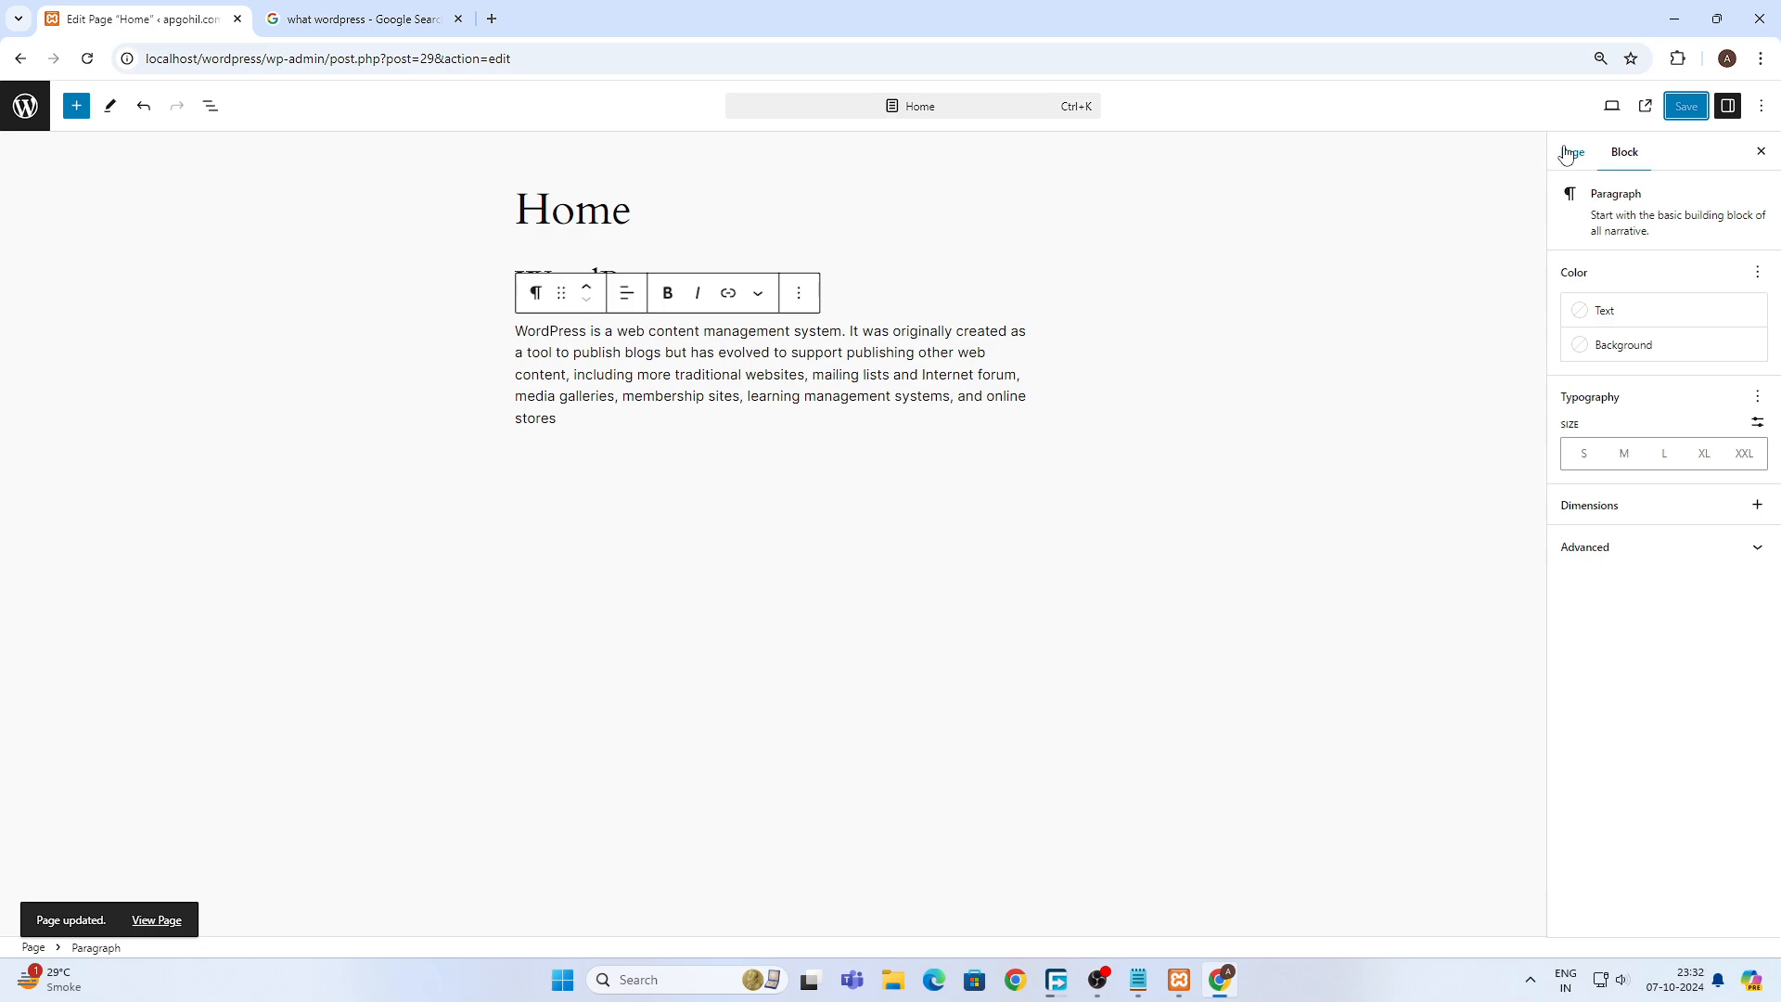
# - View the published Home page with its heading and paragraph, and go to the site's front page
pyautogui.click(1645, 107)
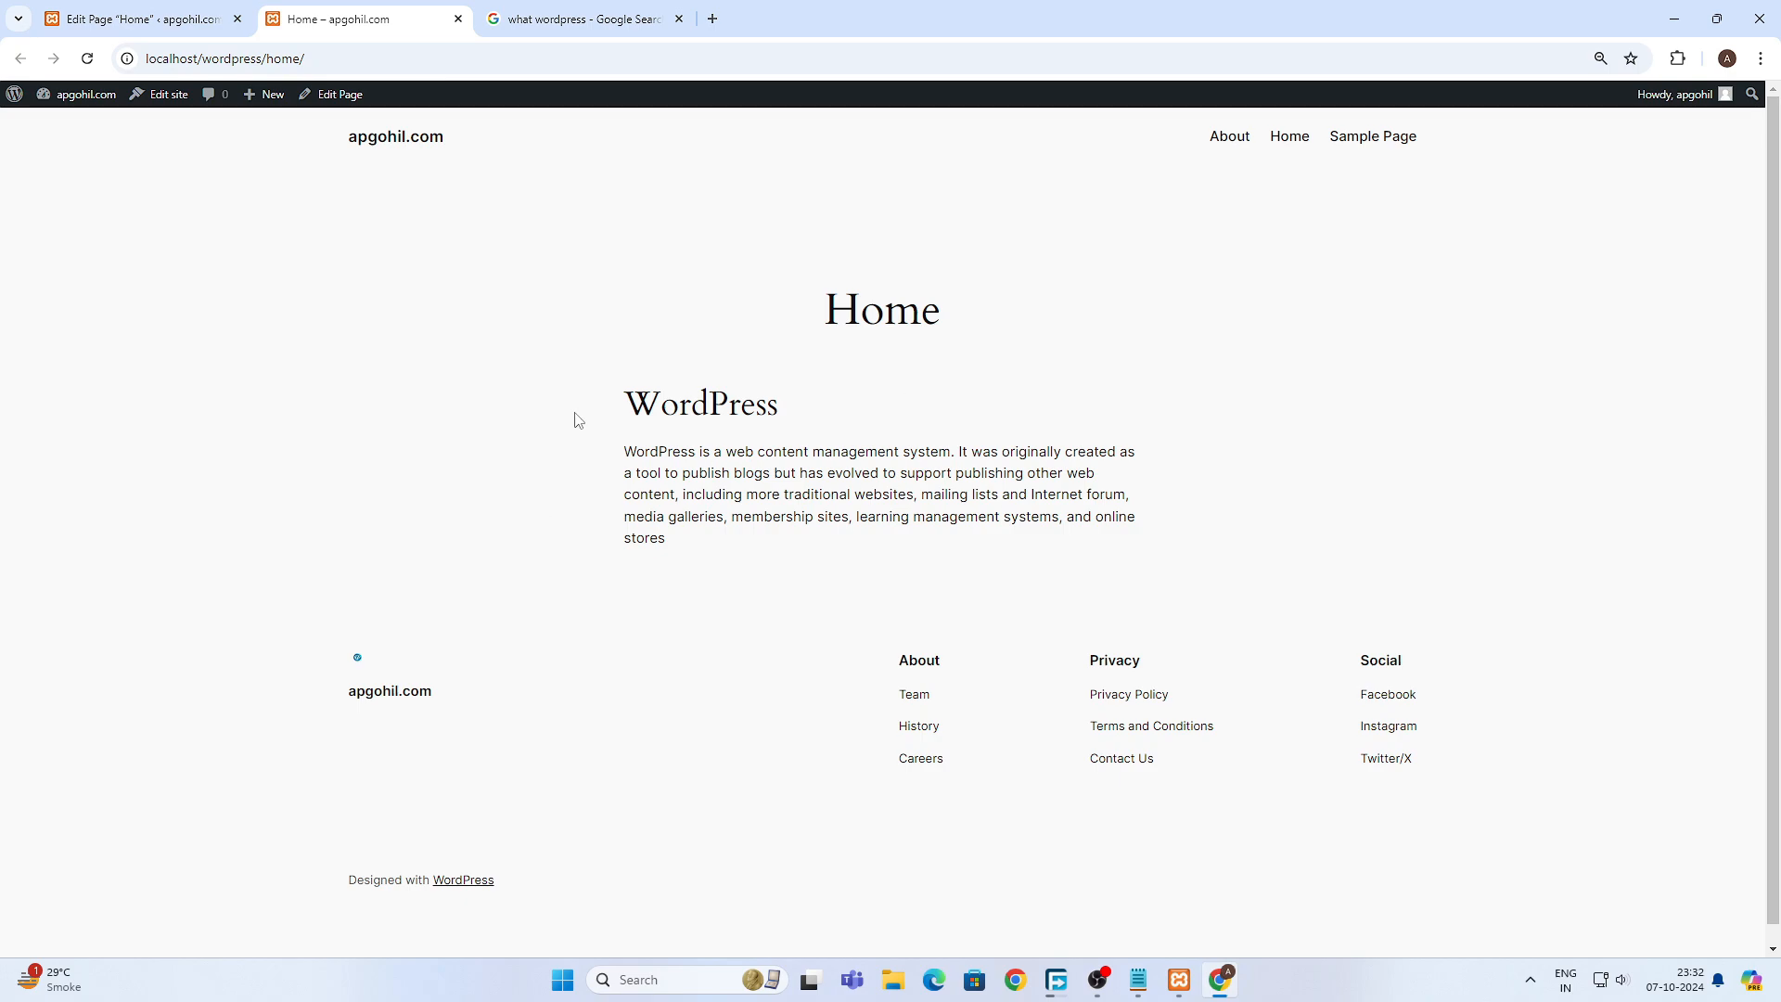
pyautogui.moveTo(612, 408); pyautogui.dragTo(664, 442)
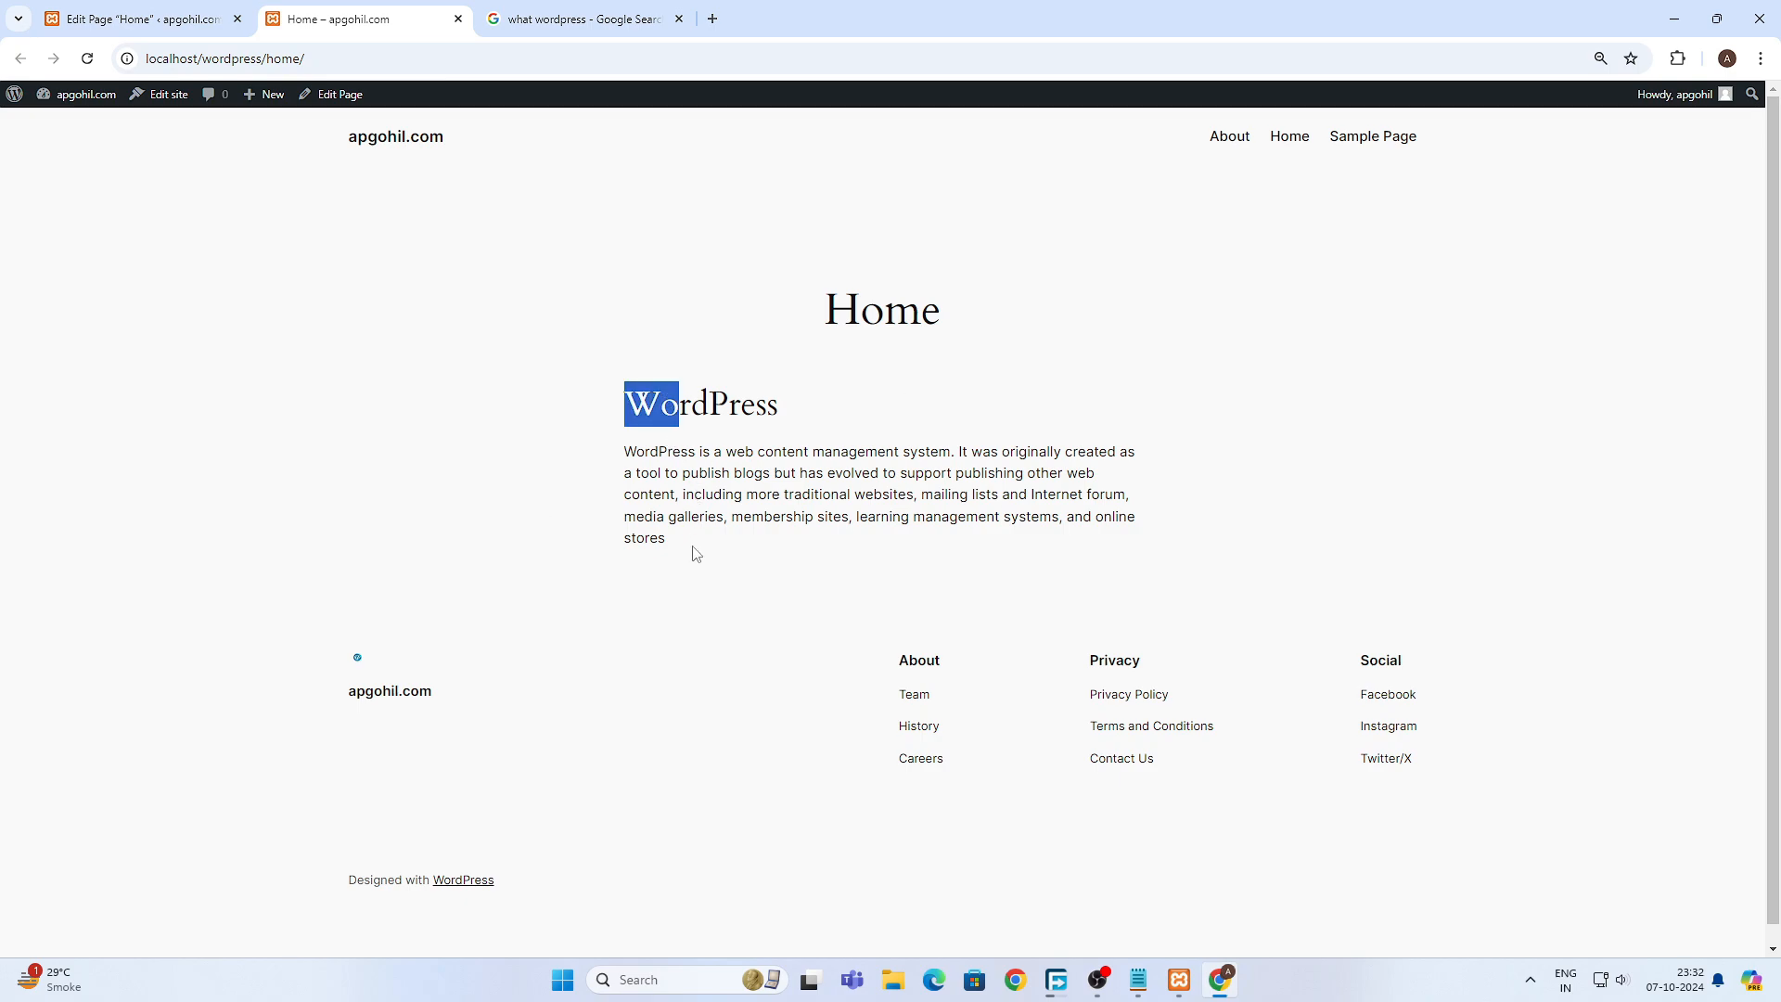
pyautogui.moveTo(696, 553); pyautogui.dragTo(640, 516)
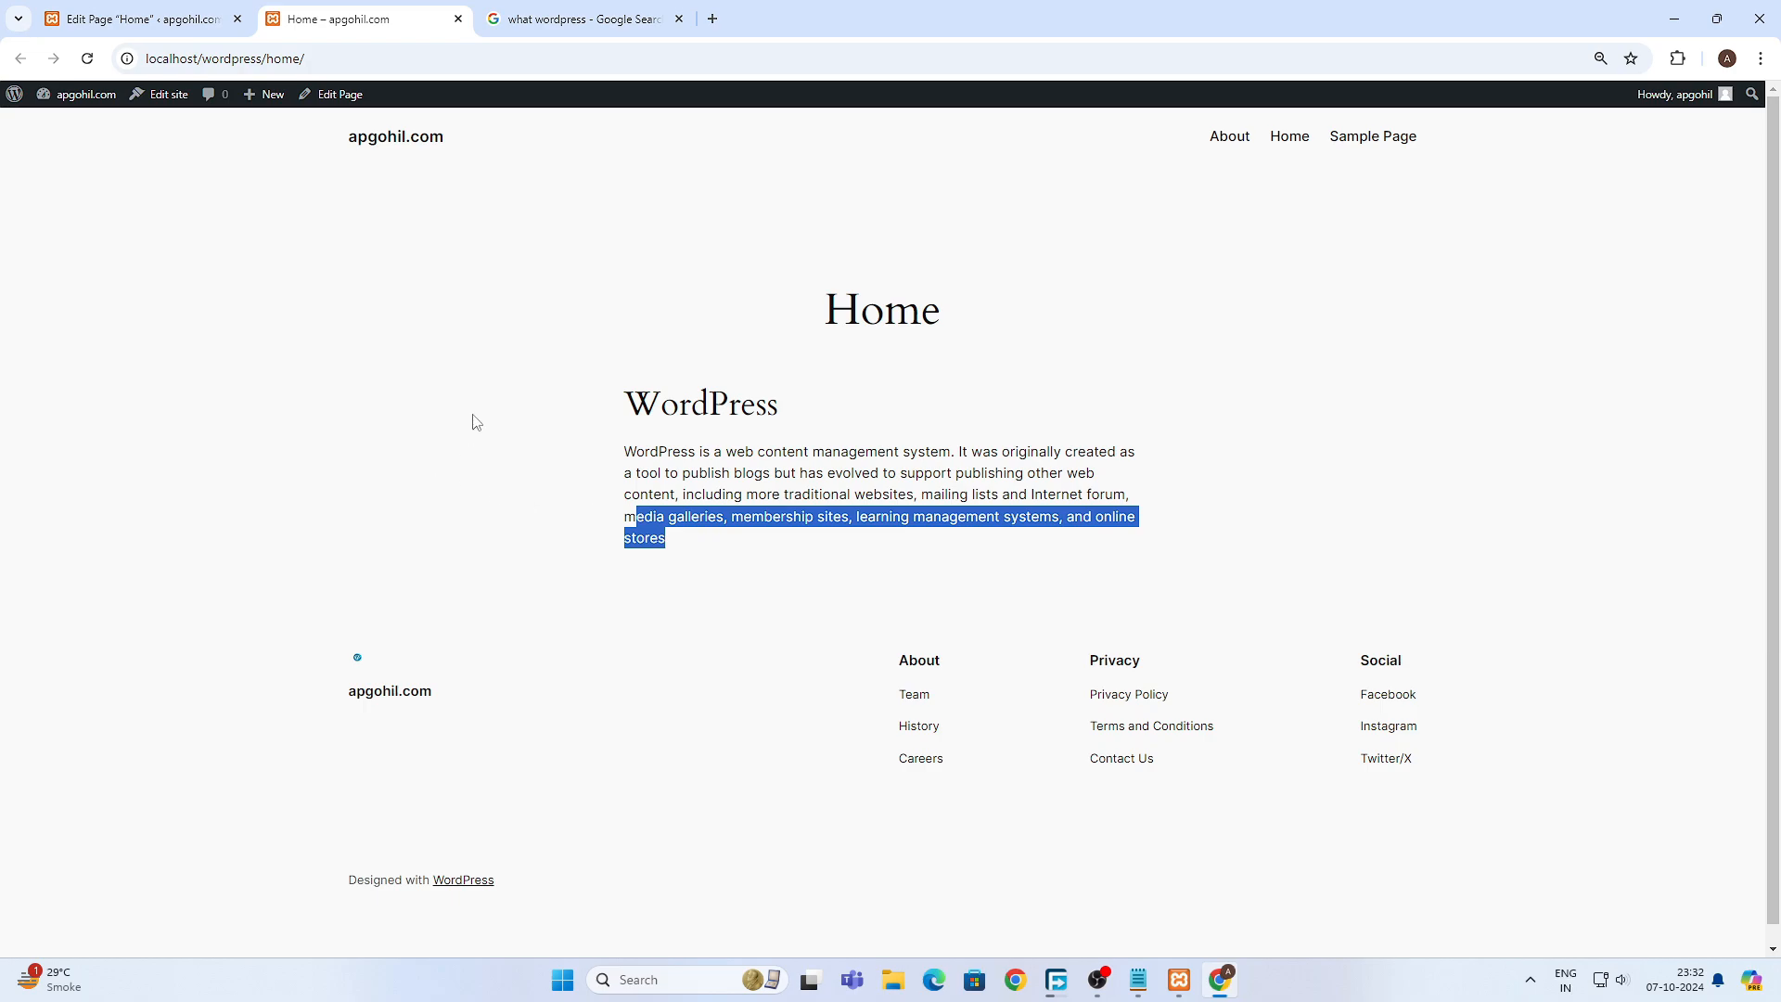
pyautogui.click(392, 139)
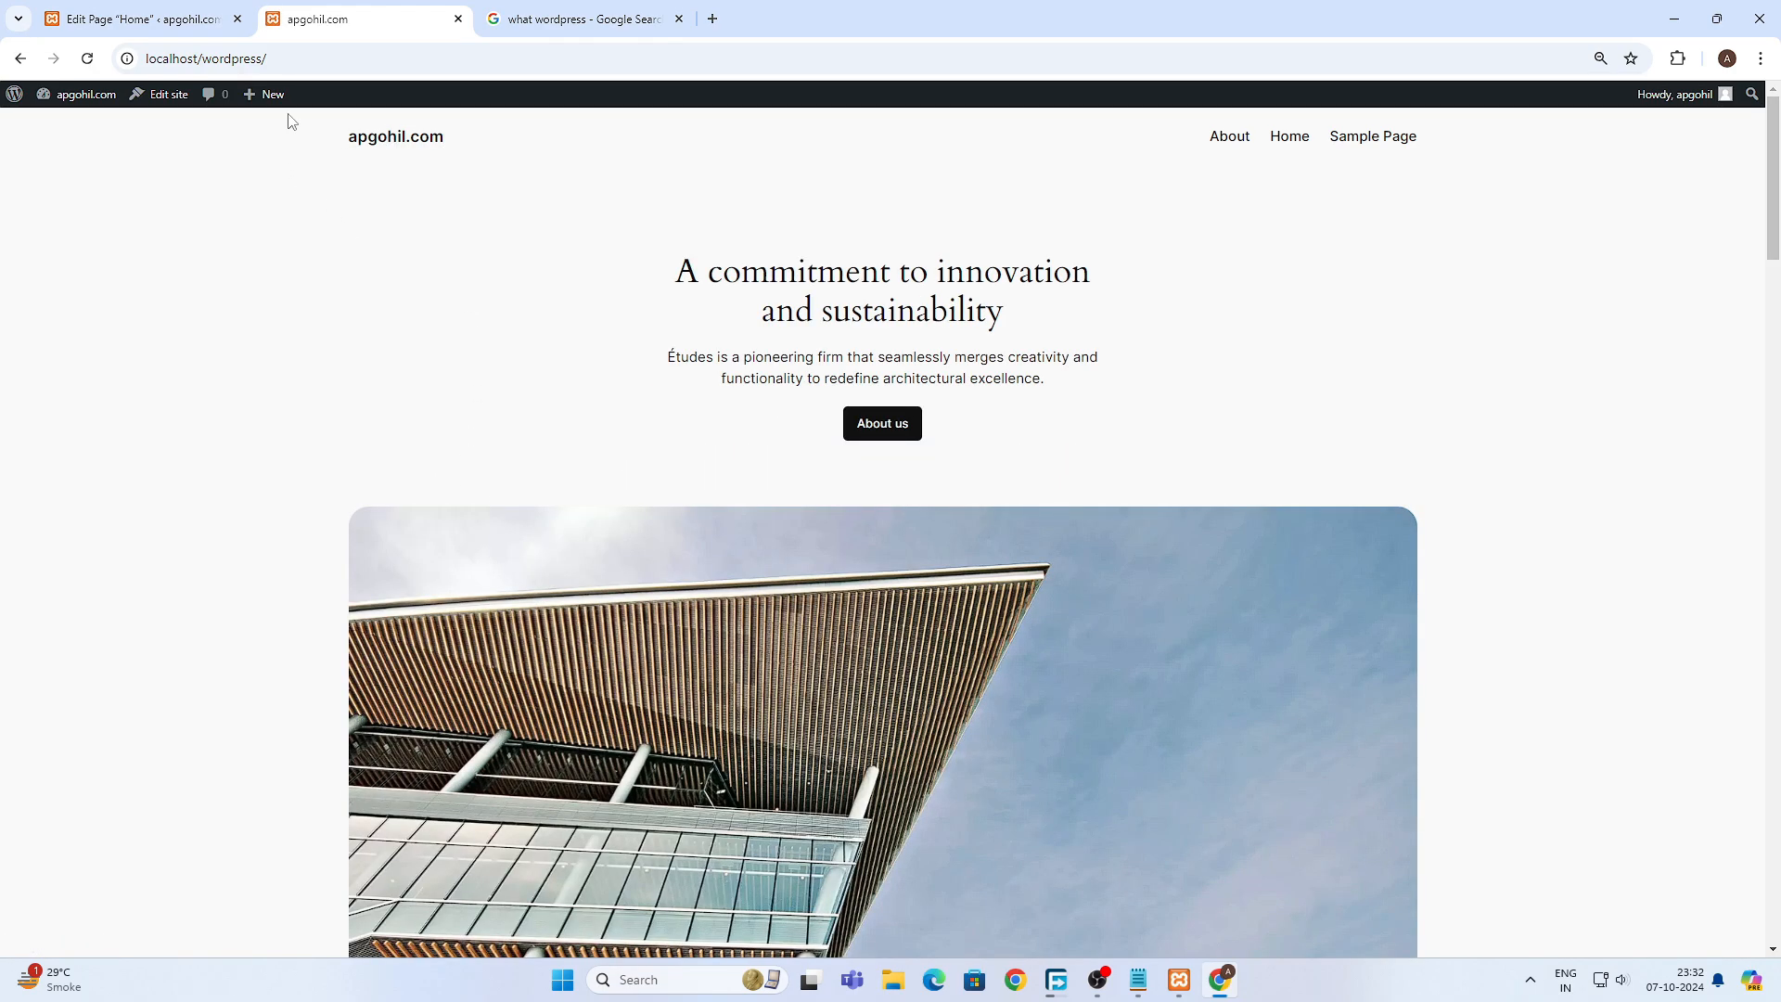
# - Go back to the site's admin dashboard and open the list of all posts
pyautogui.click(13, 96)
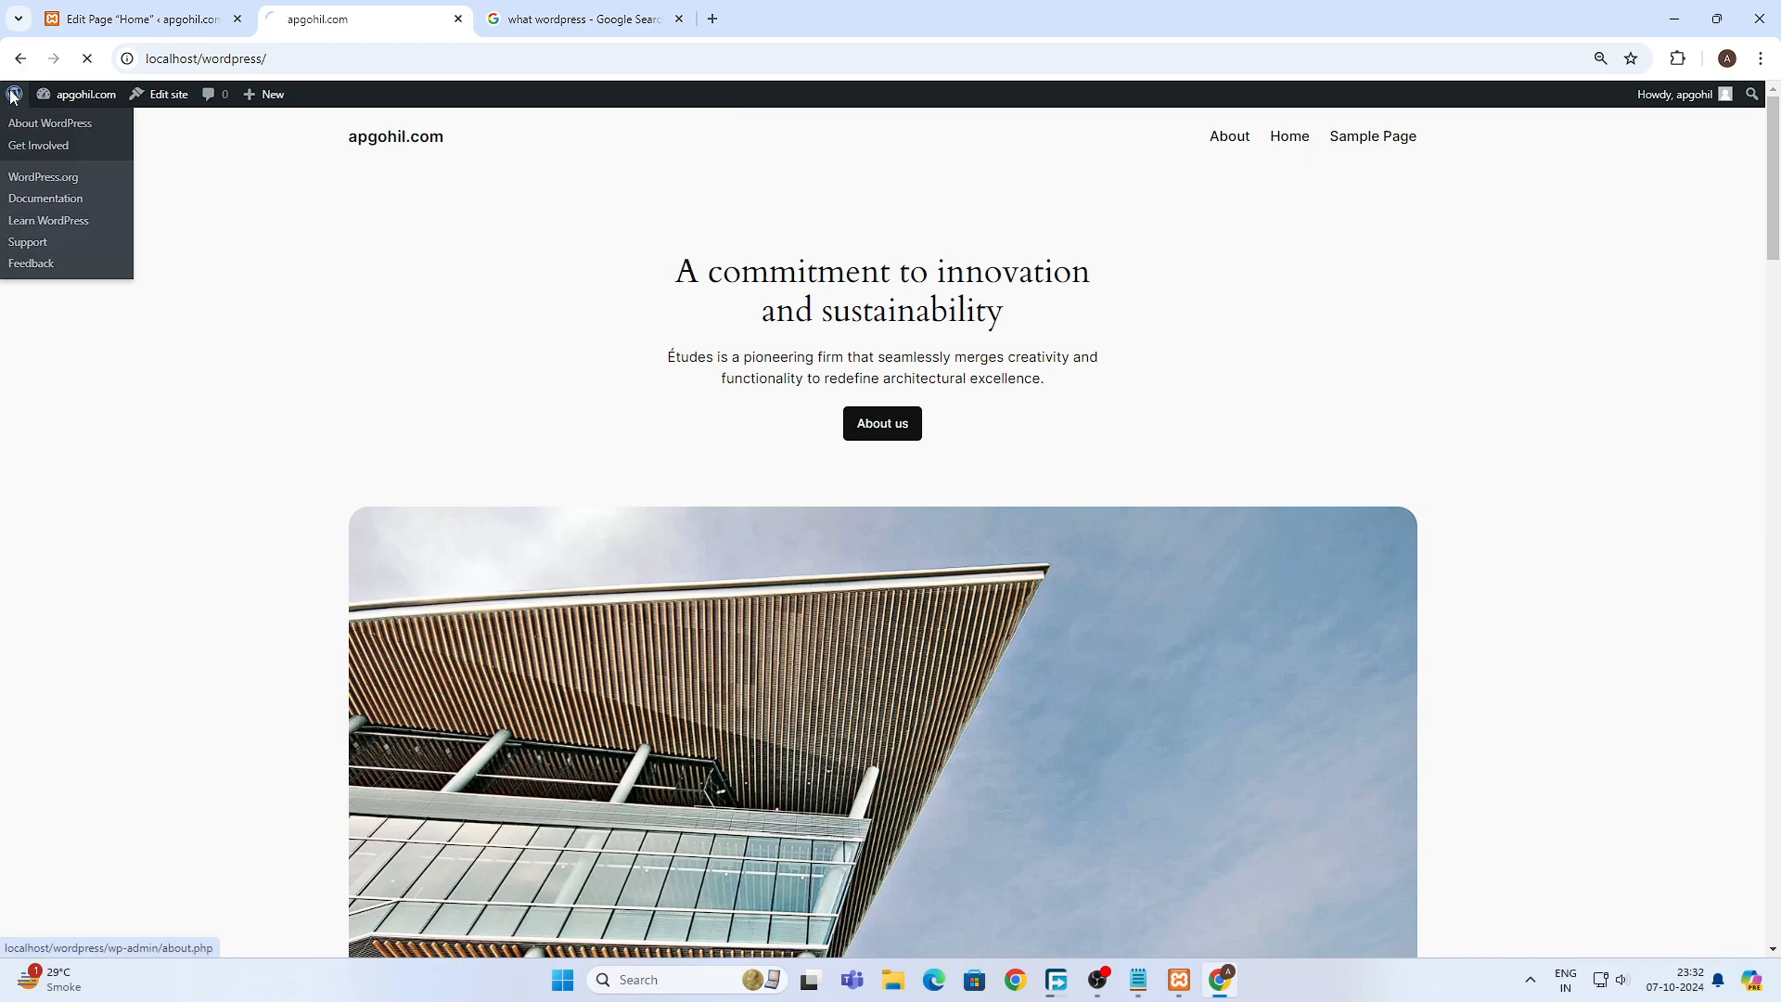
pyautogui.click(65, 93)
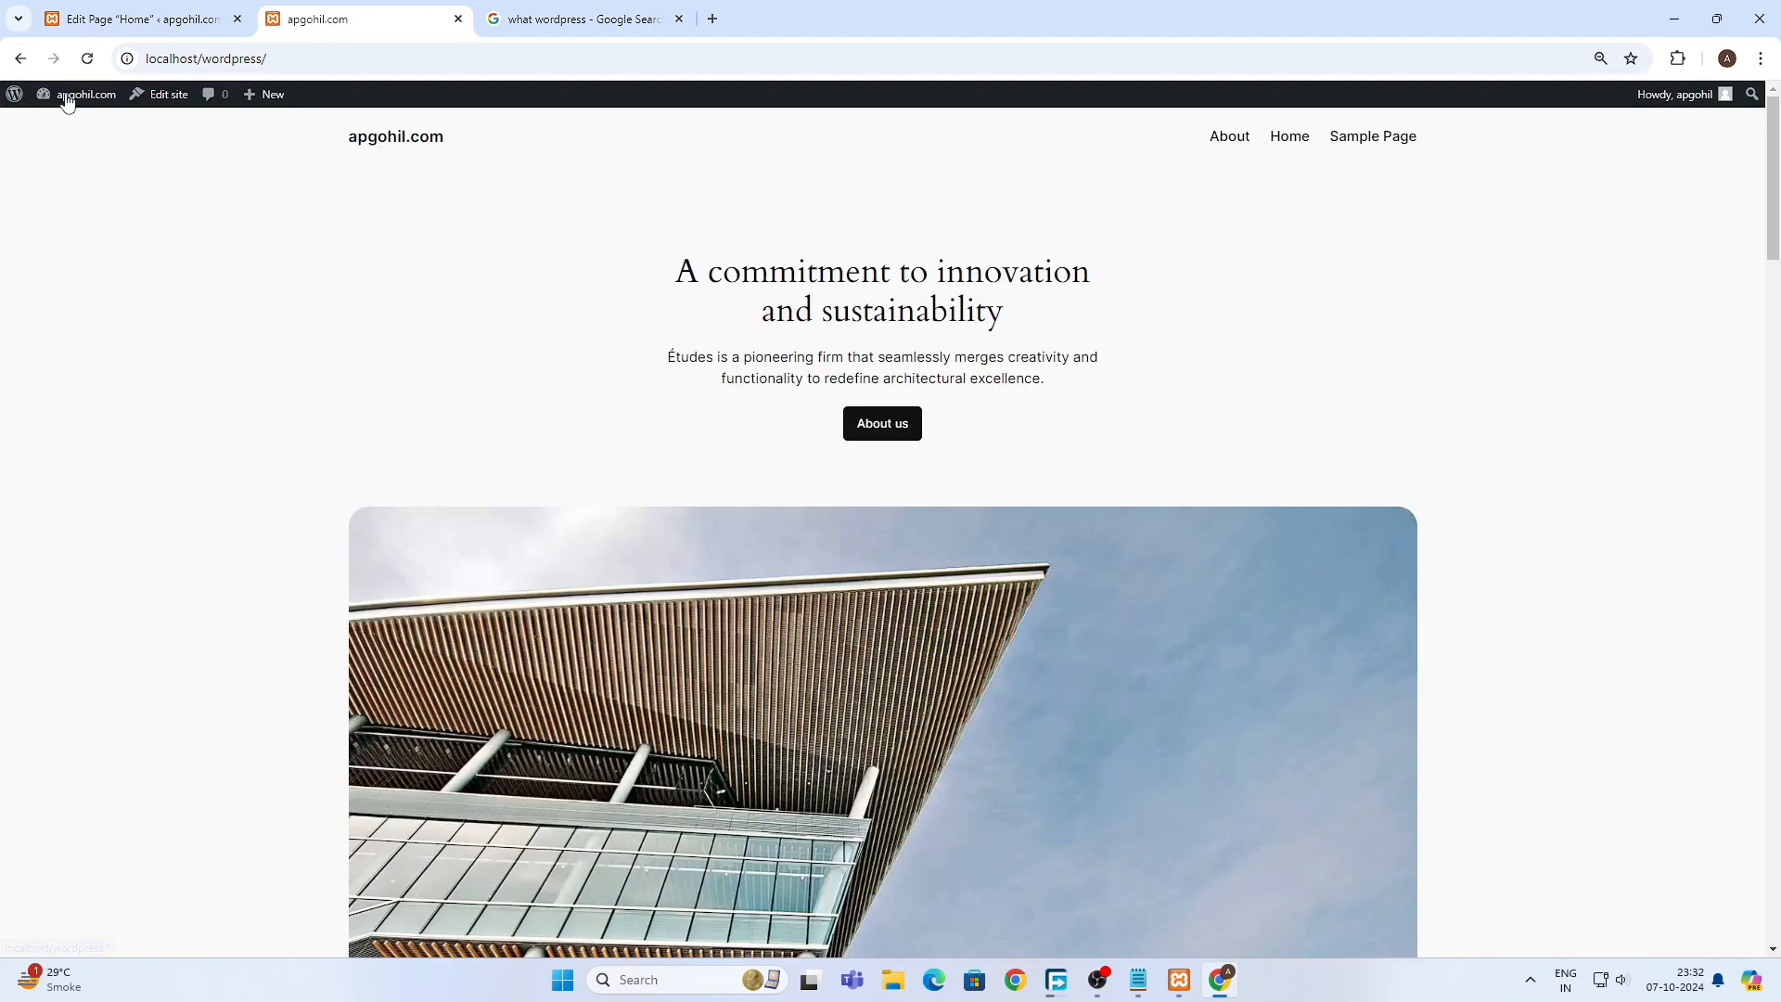
pyautogui.click(65, 93)
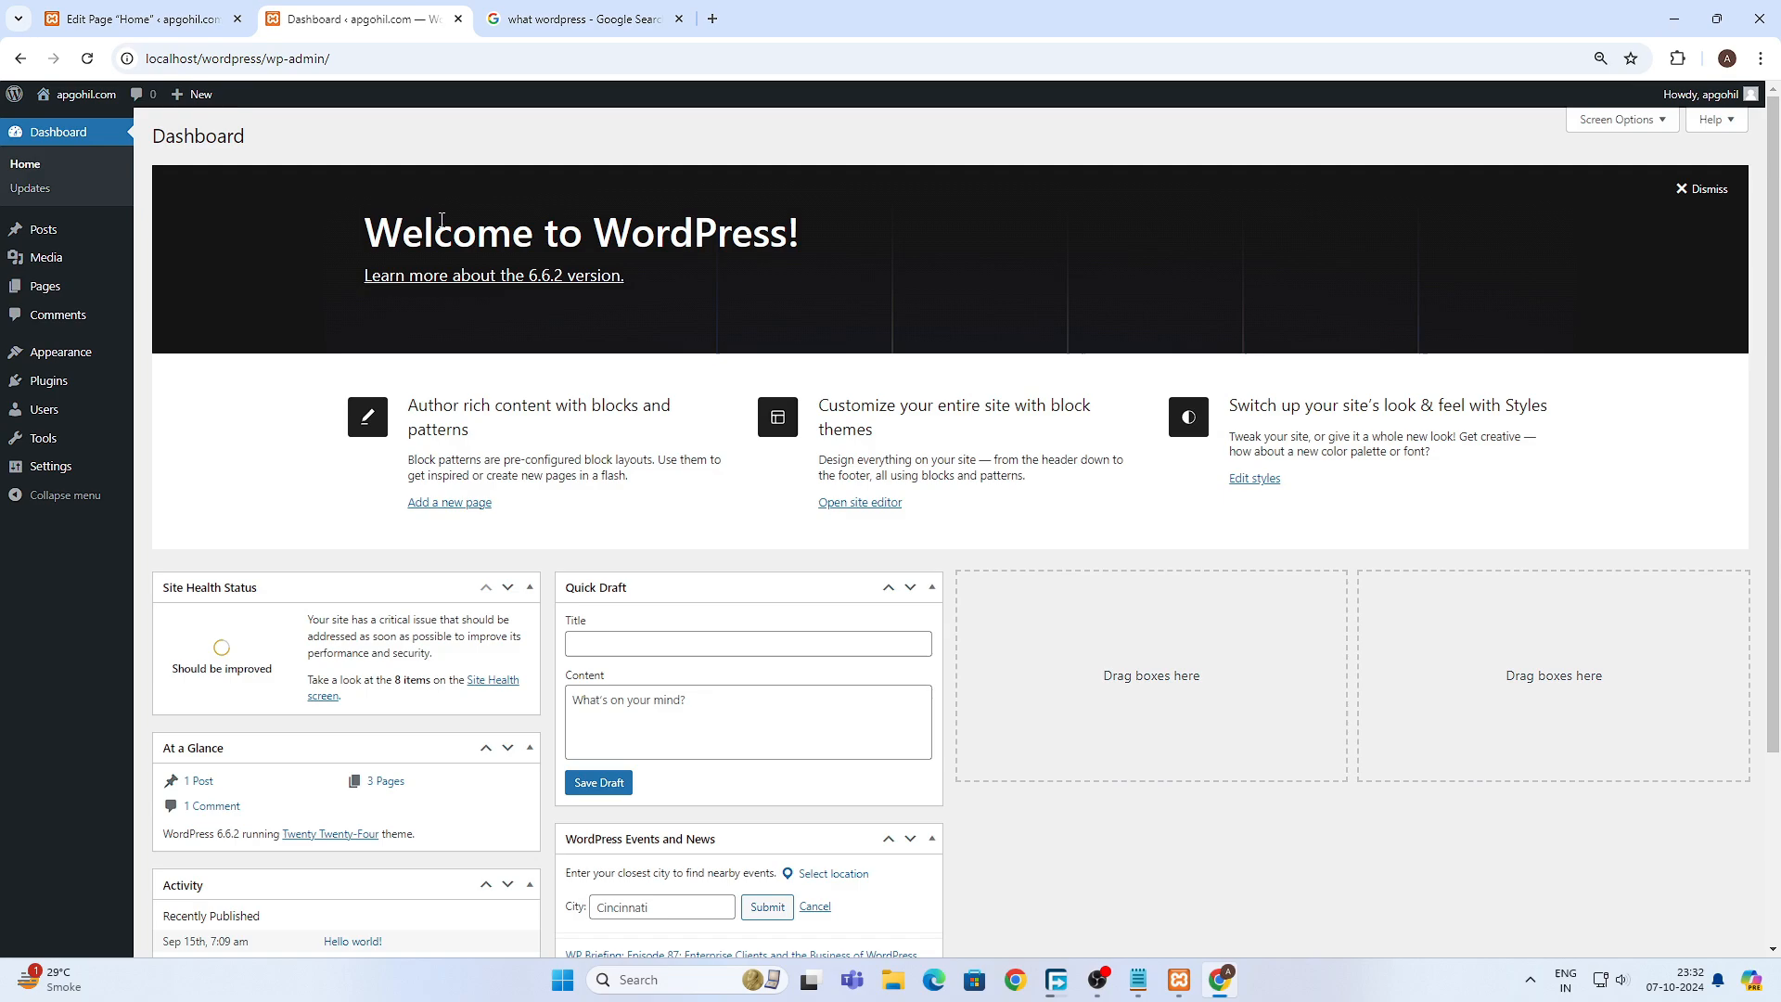
pyautogui.moveTo(88, 231)
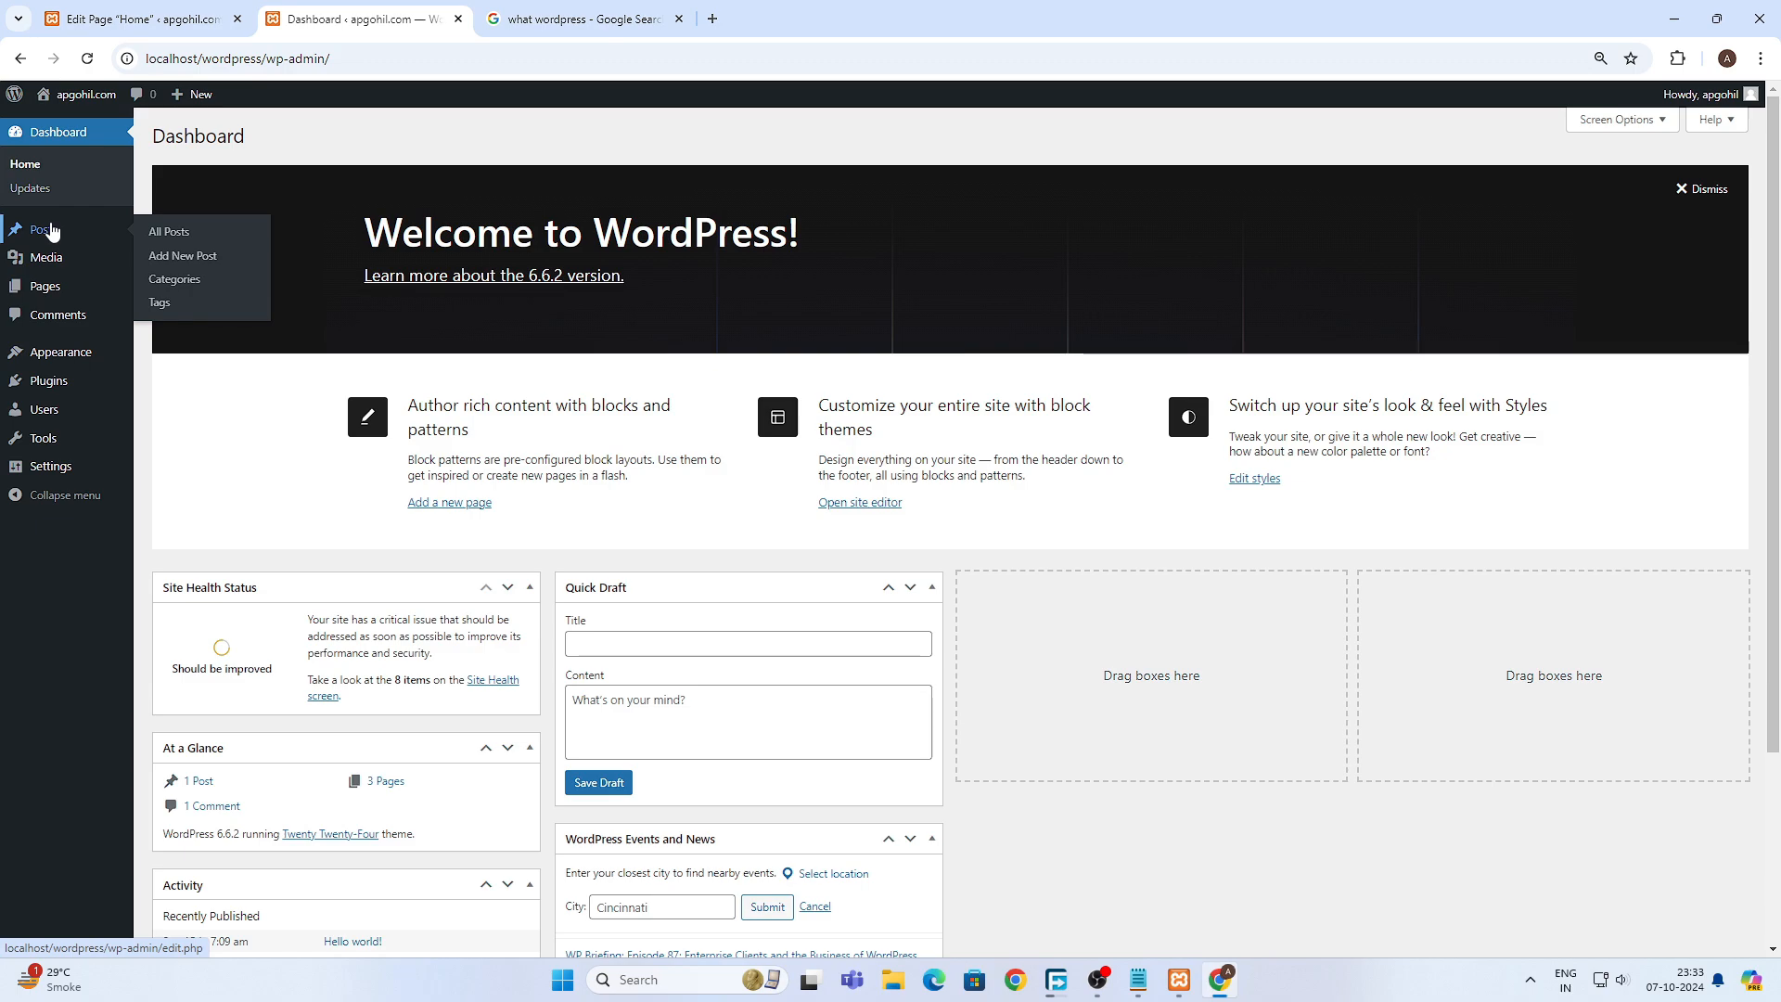
pyautogui.click(51, 231)
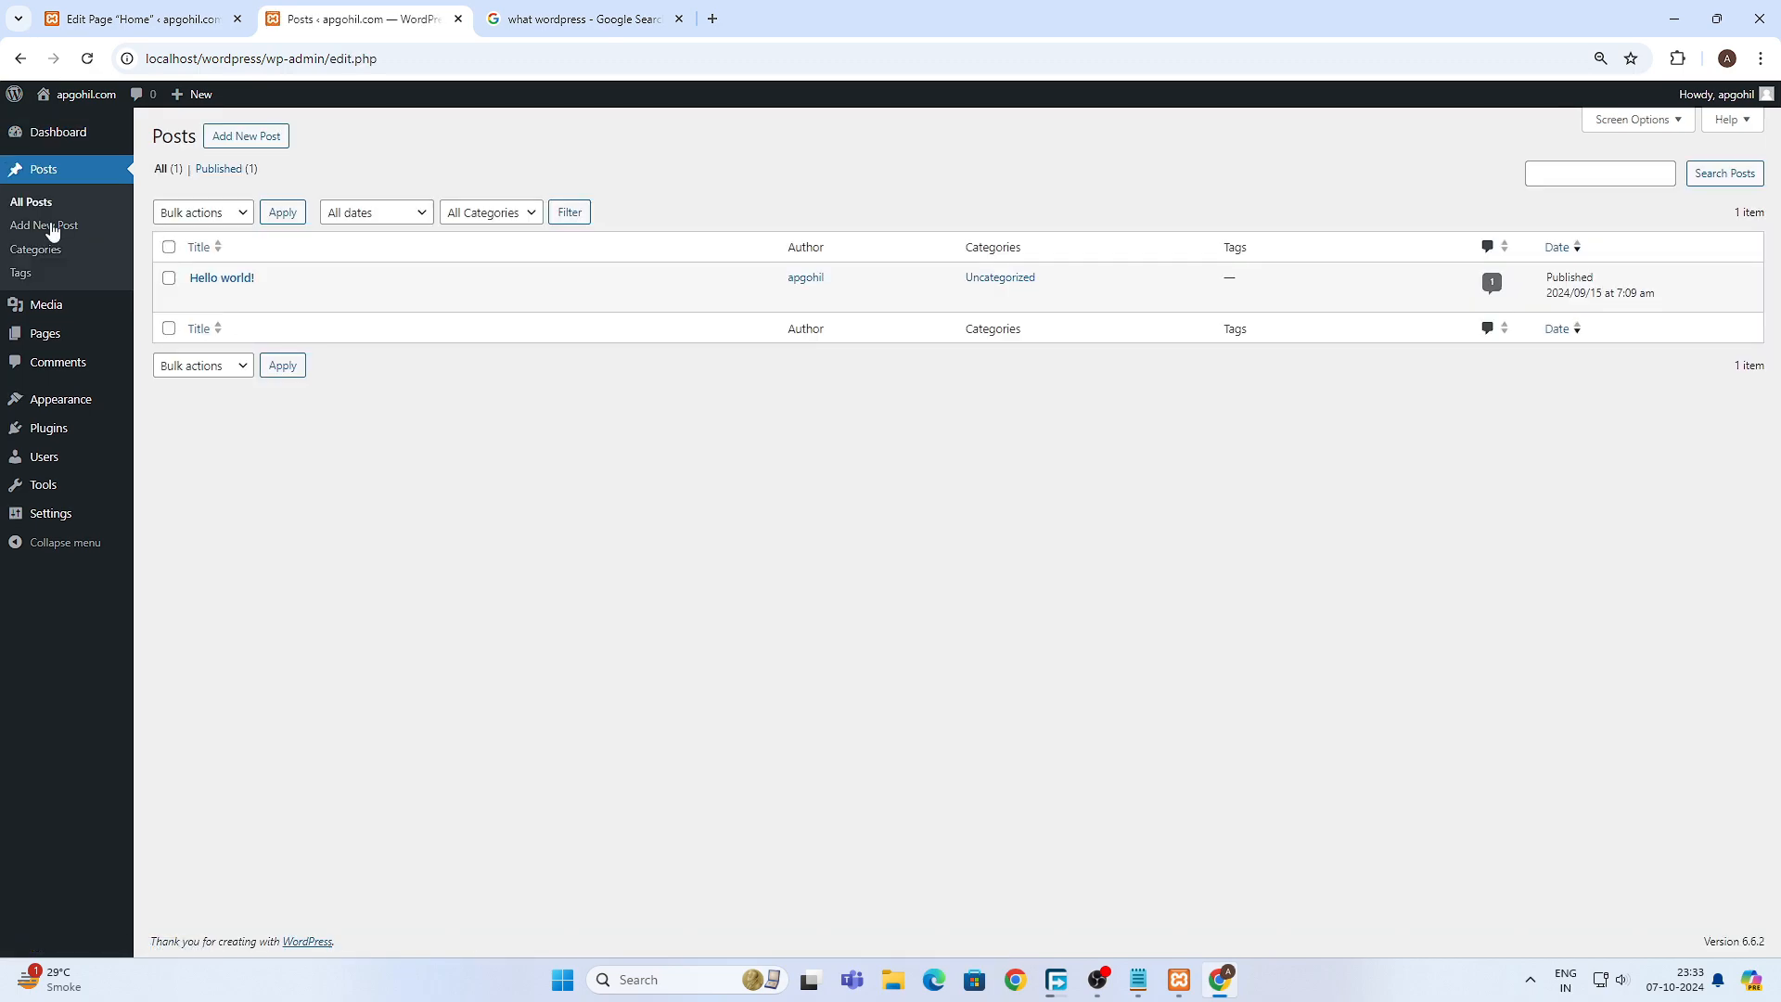
# - Create a new post with the title "Virat Kohli"
pyautogui.click(246, 137)
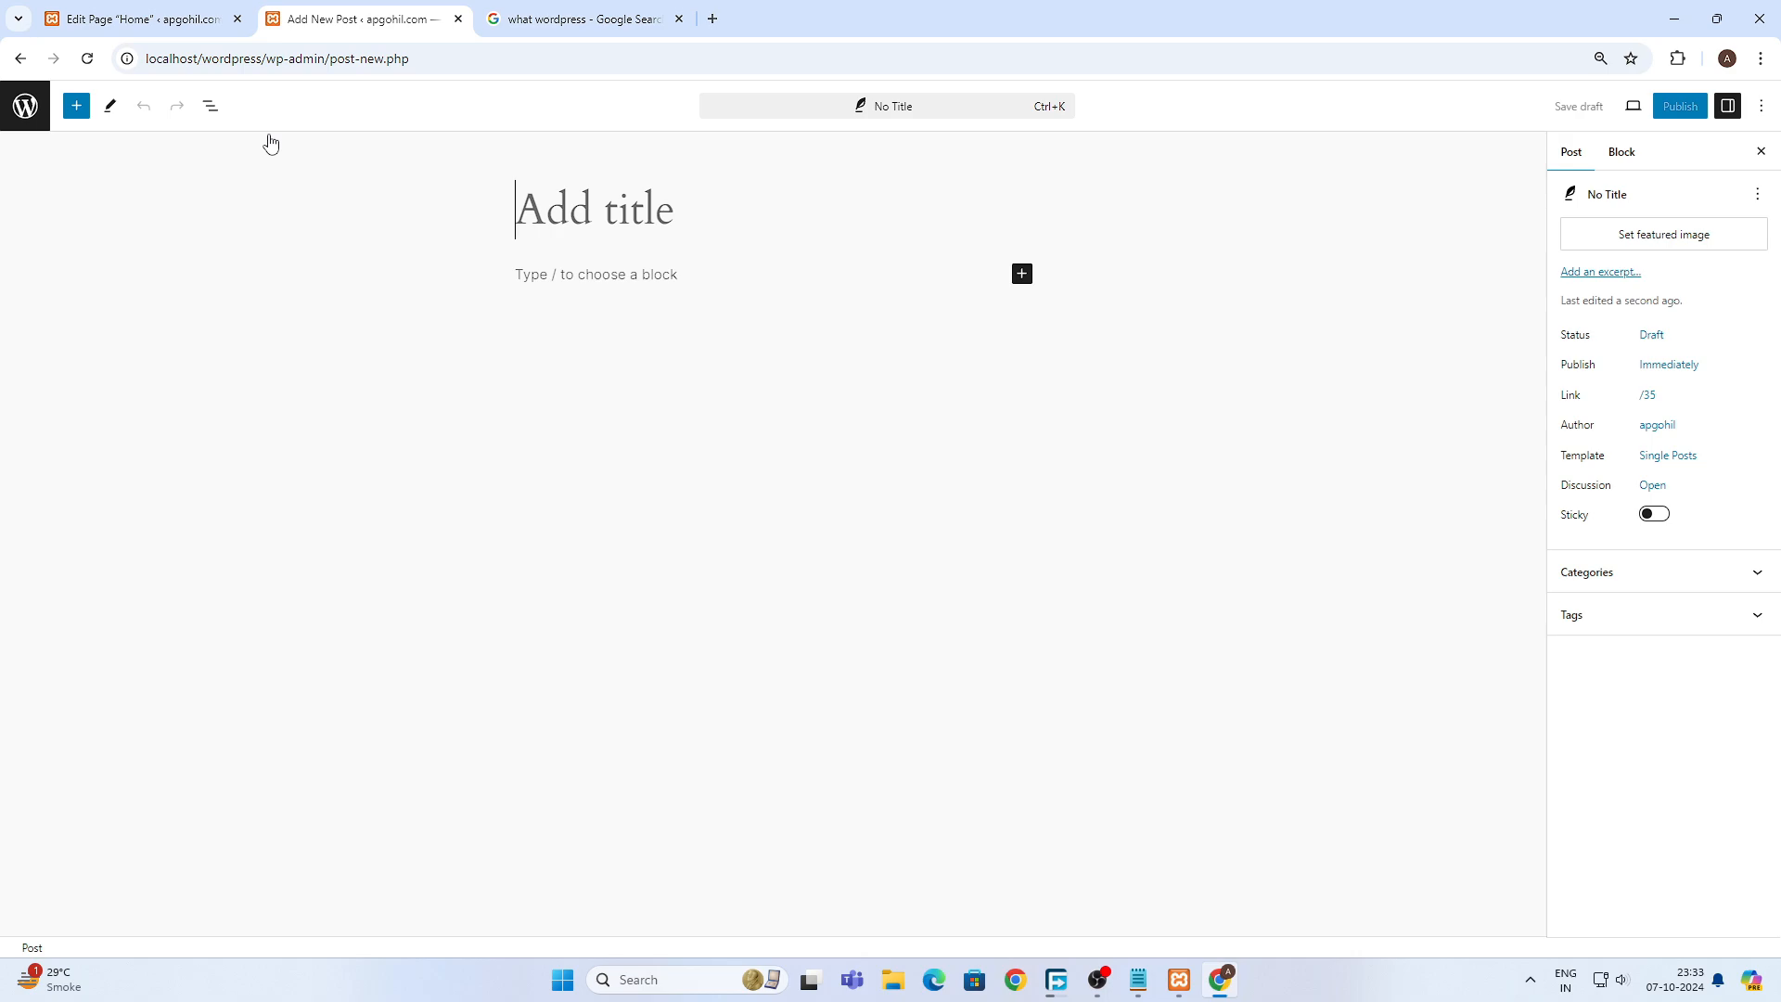
pyautogui.write('virat')
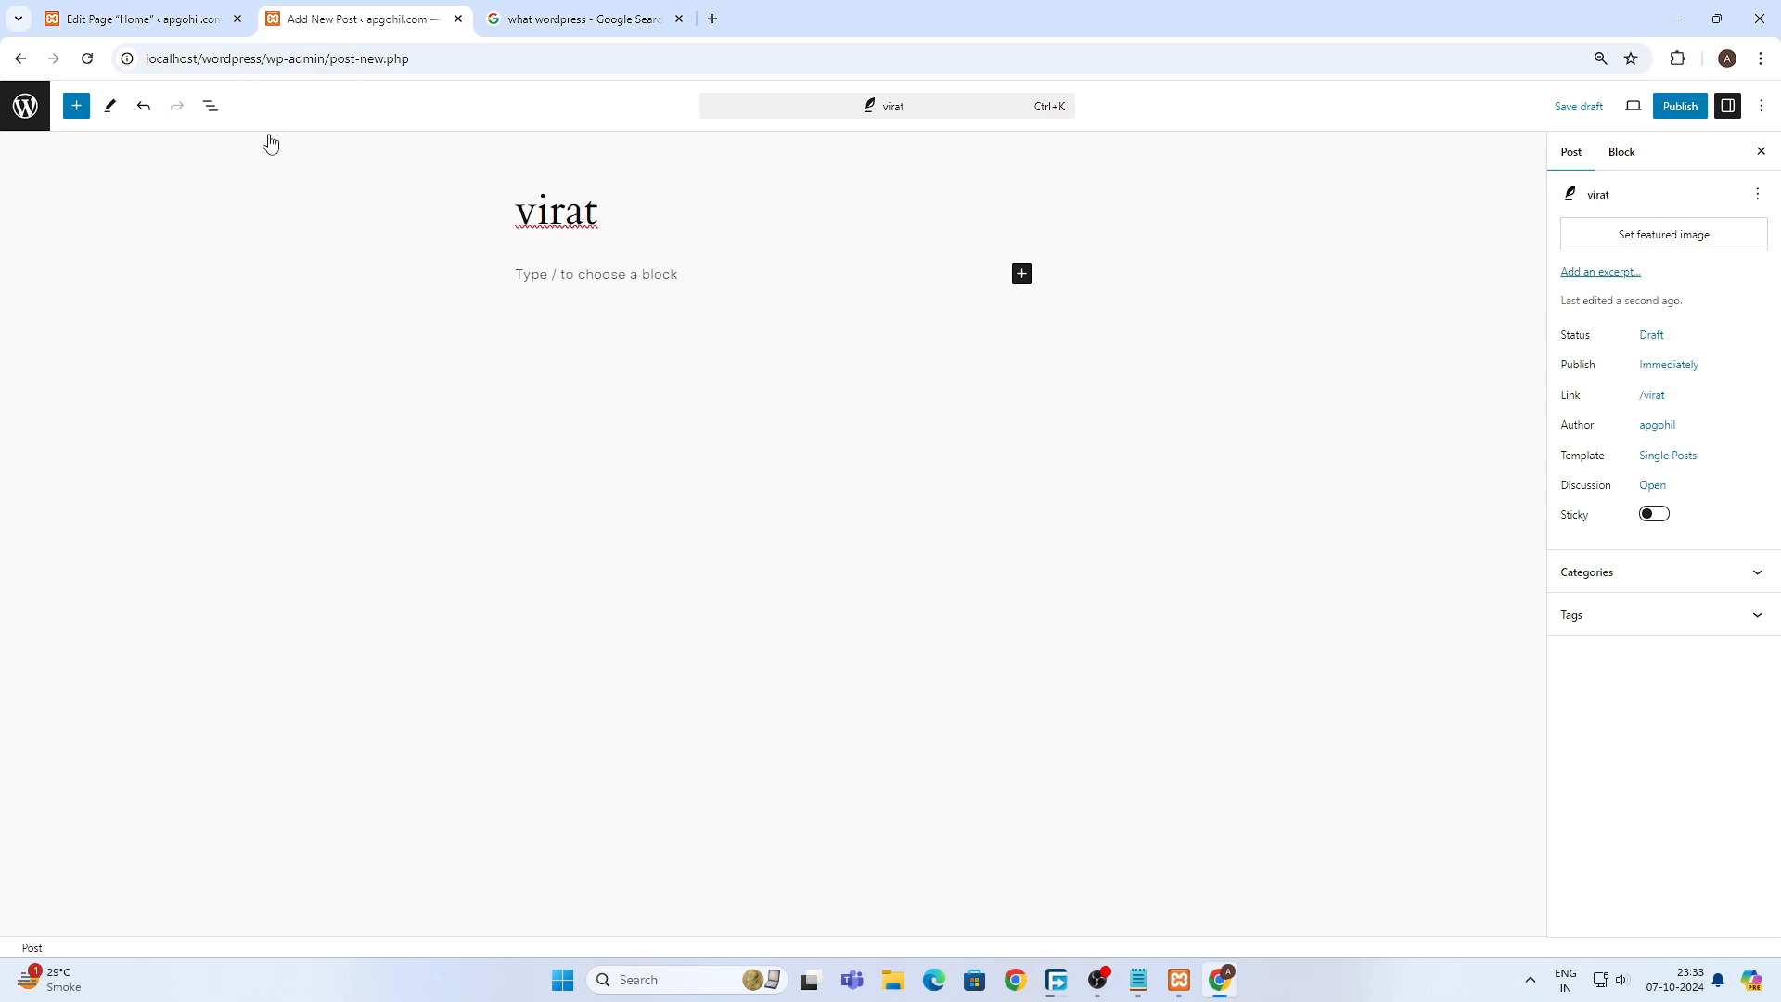
pyautogui.doubleClick(568, 215)
pyautogui.press('BackSpace')
pyautogui.write('V')
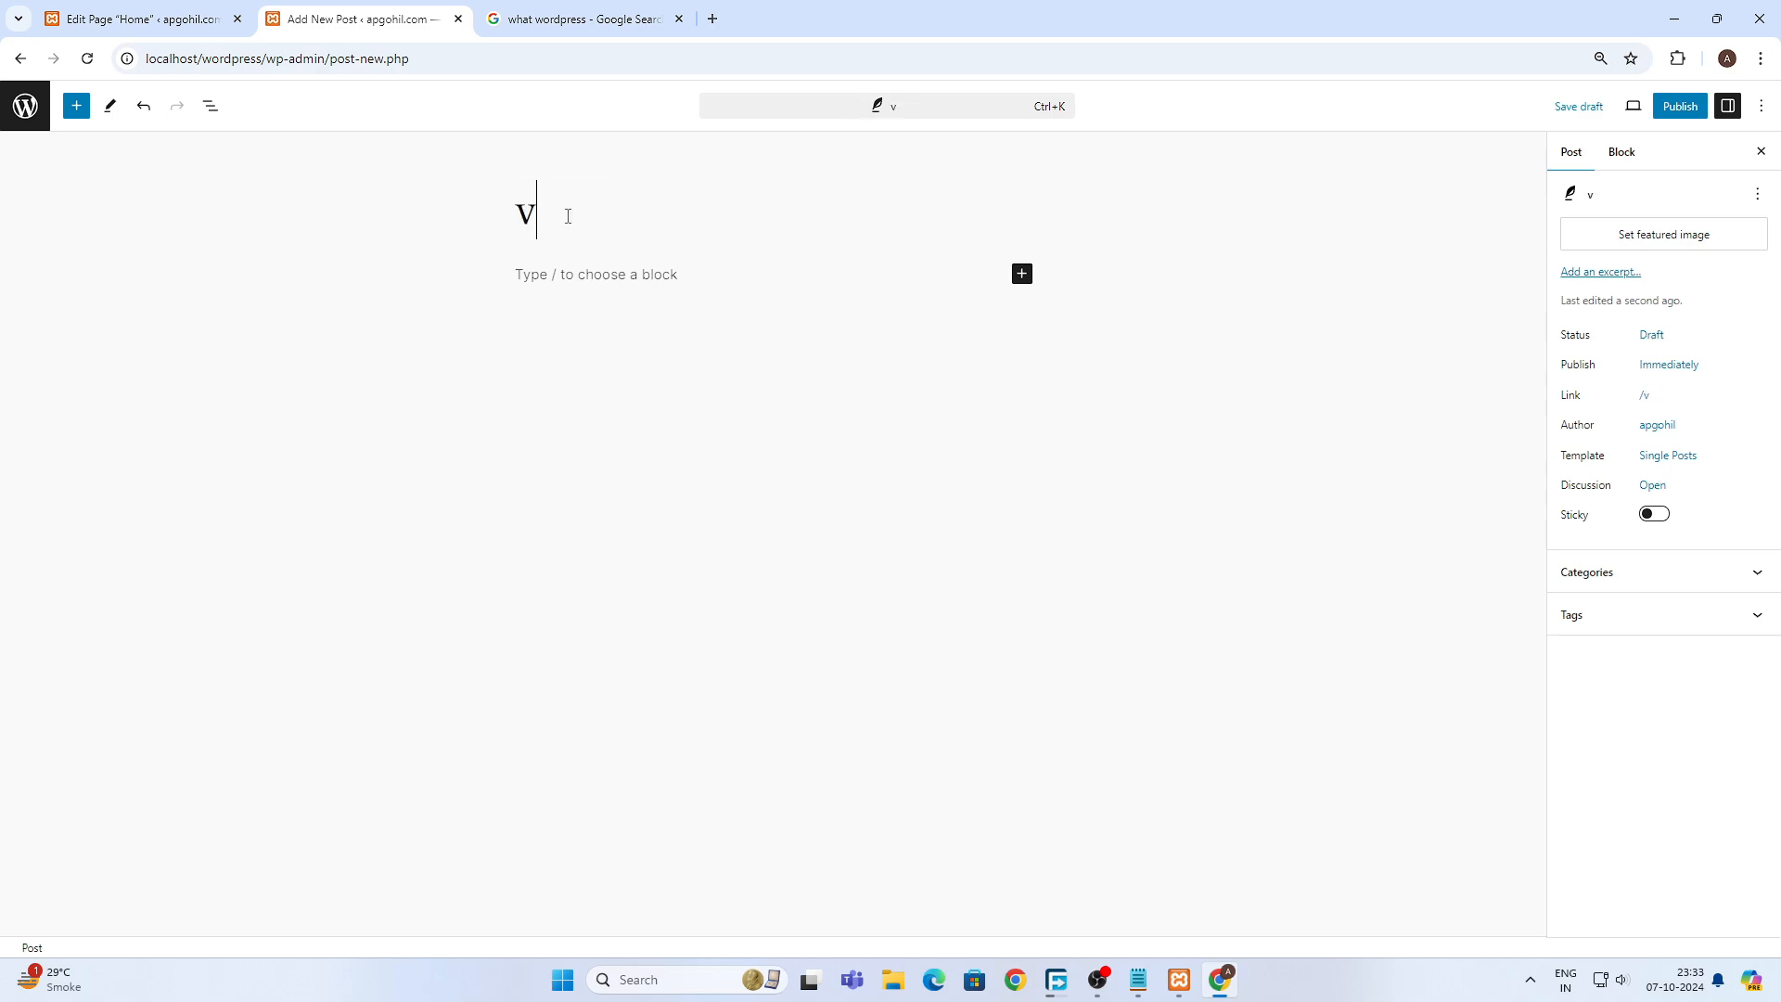
pyautogui.press('BackSpace')
pyautogui.write('Virat ')
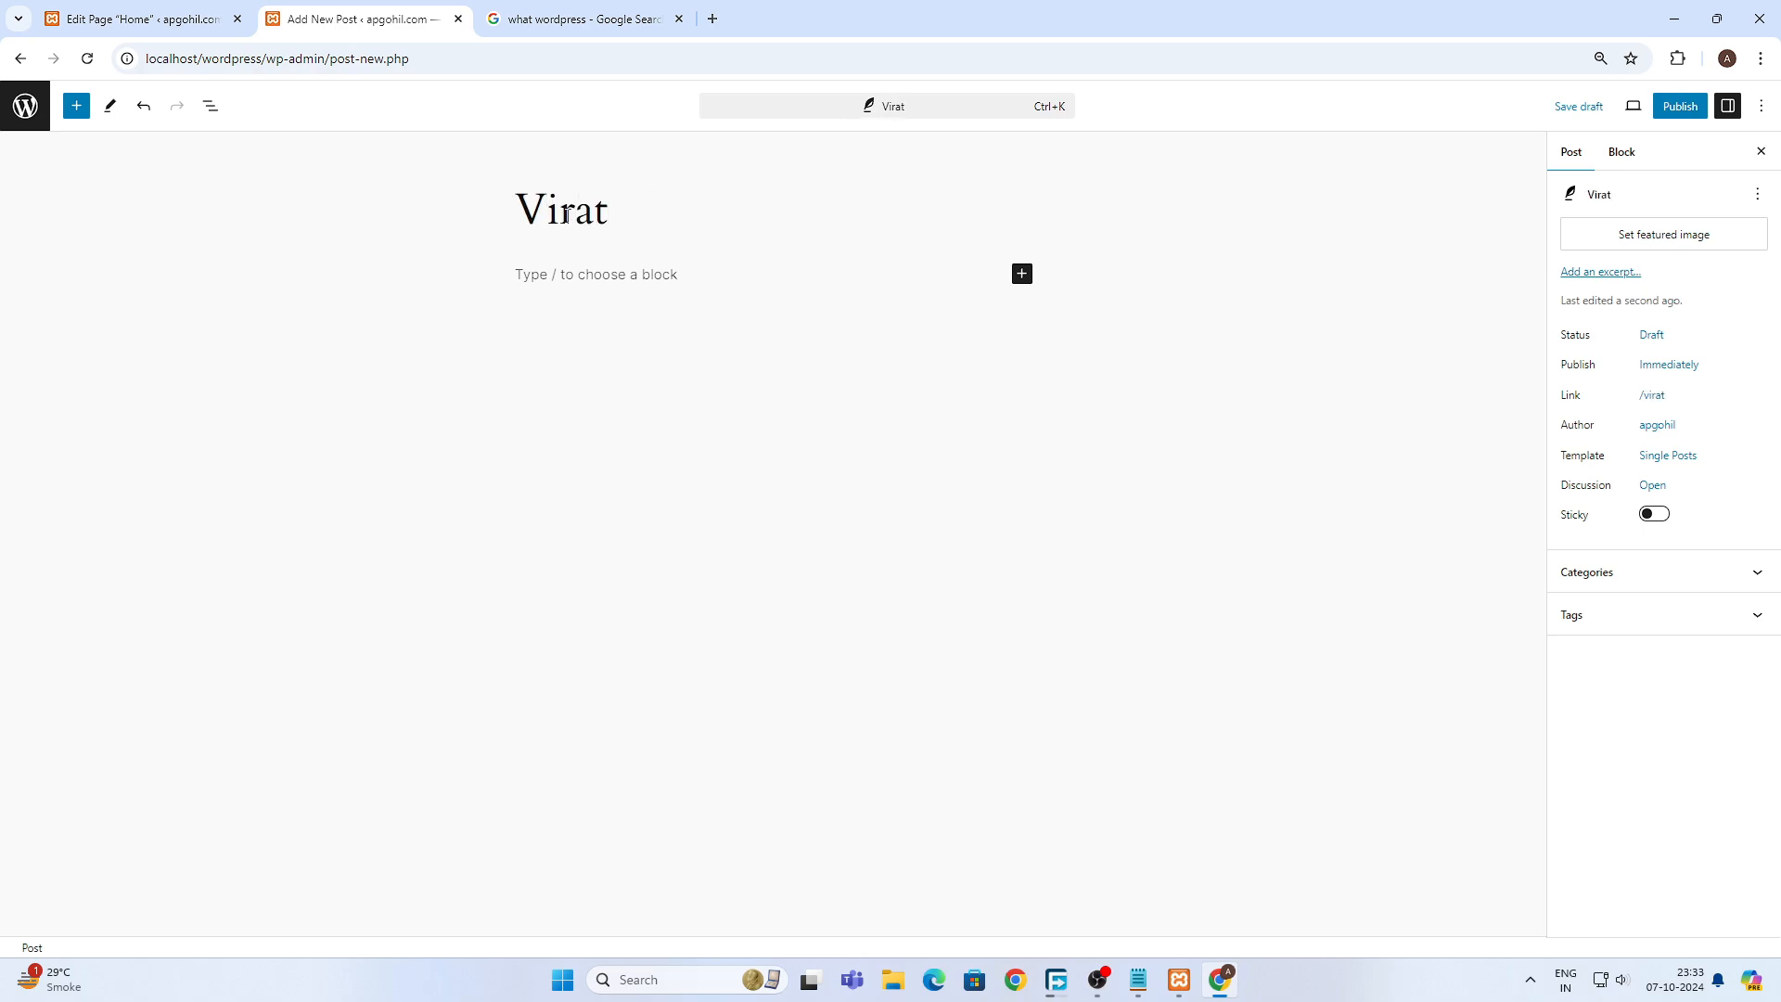
pyautogui.write('Kohl')
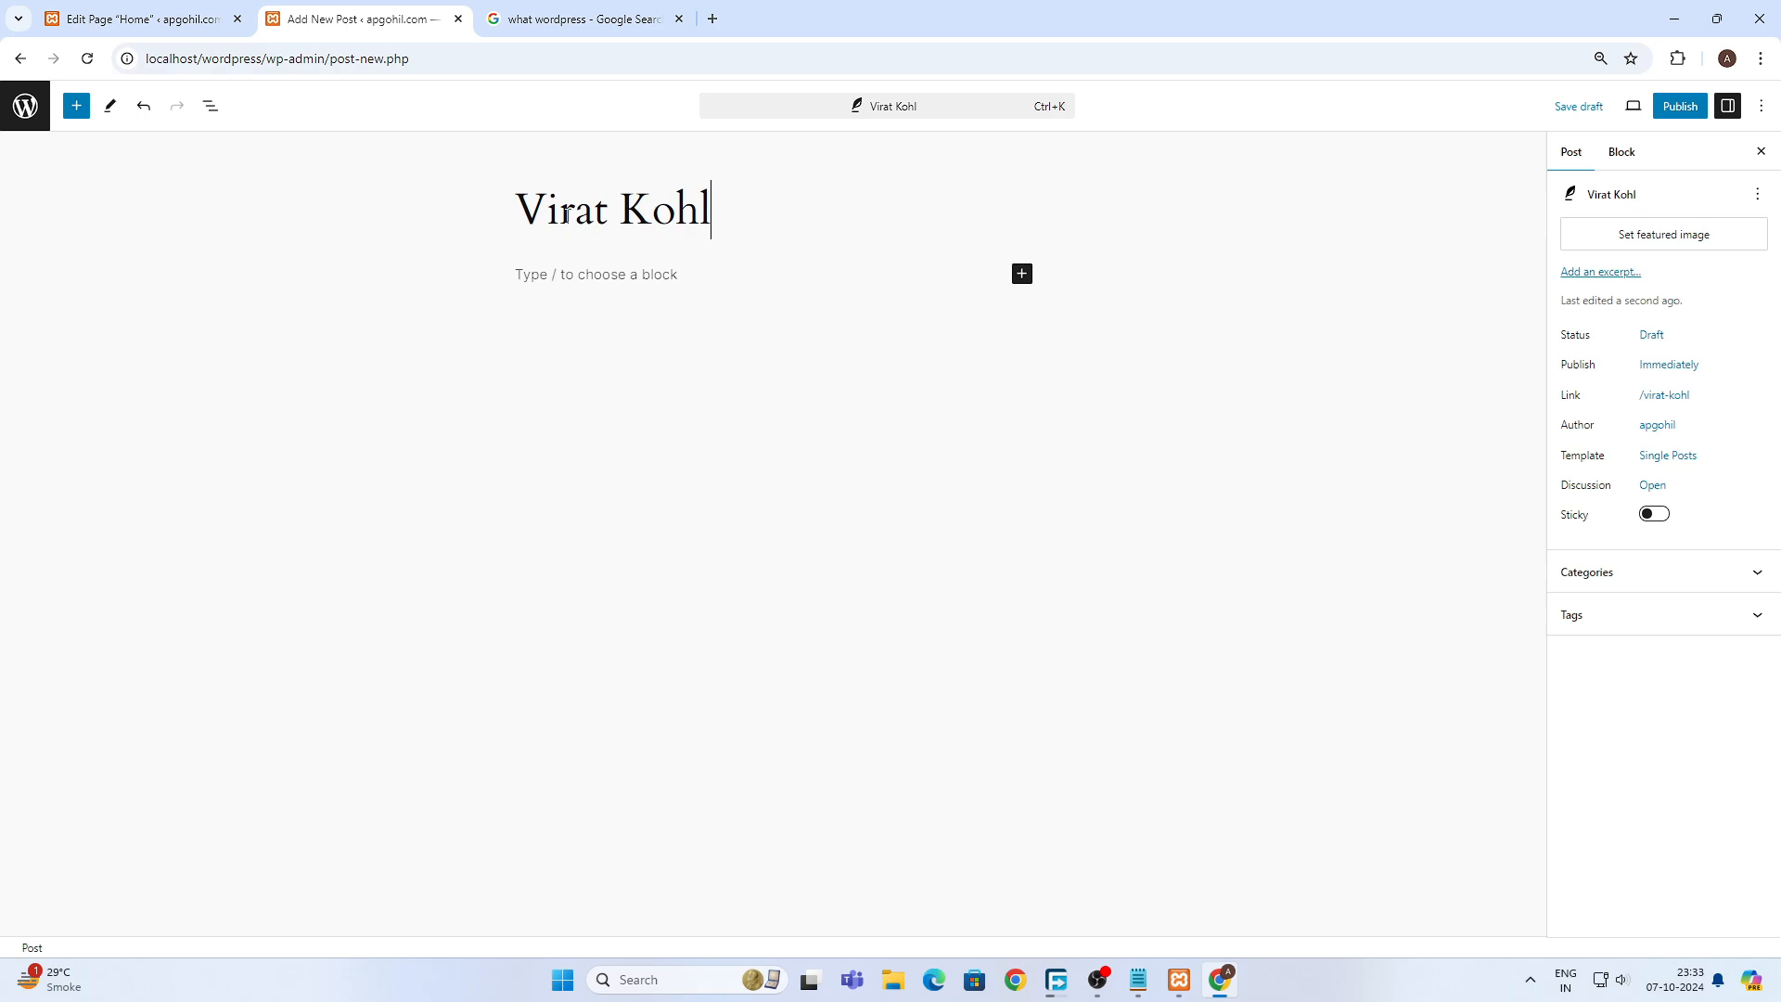
pyautogui.press('BackSpace')
pyautogui.write('li')
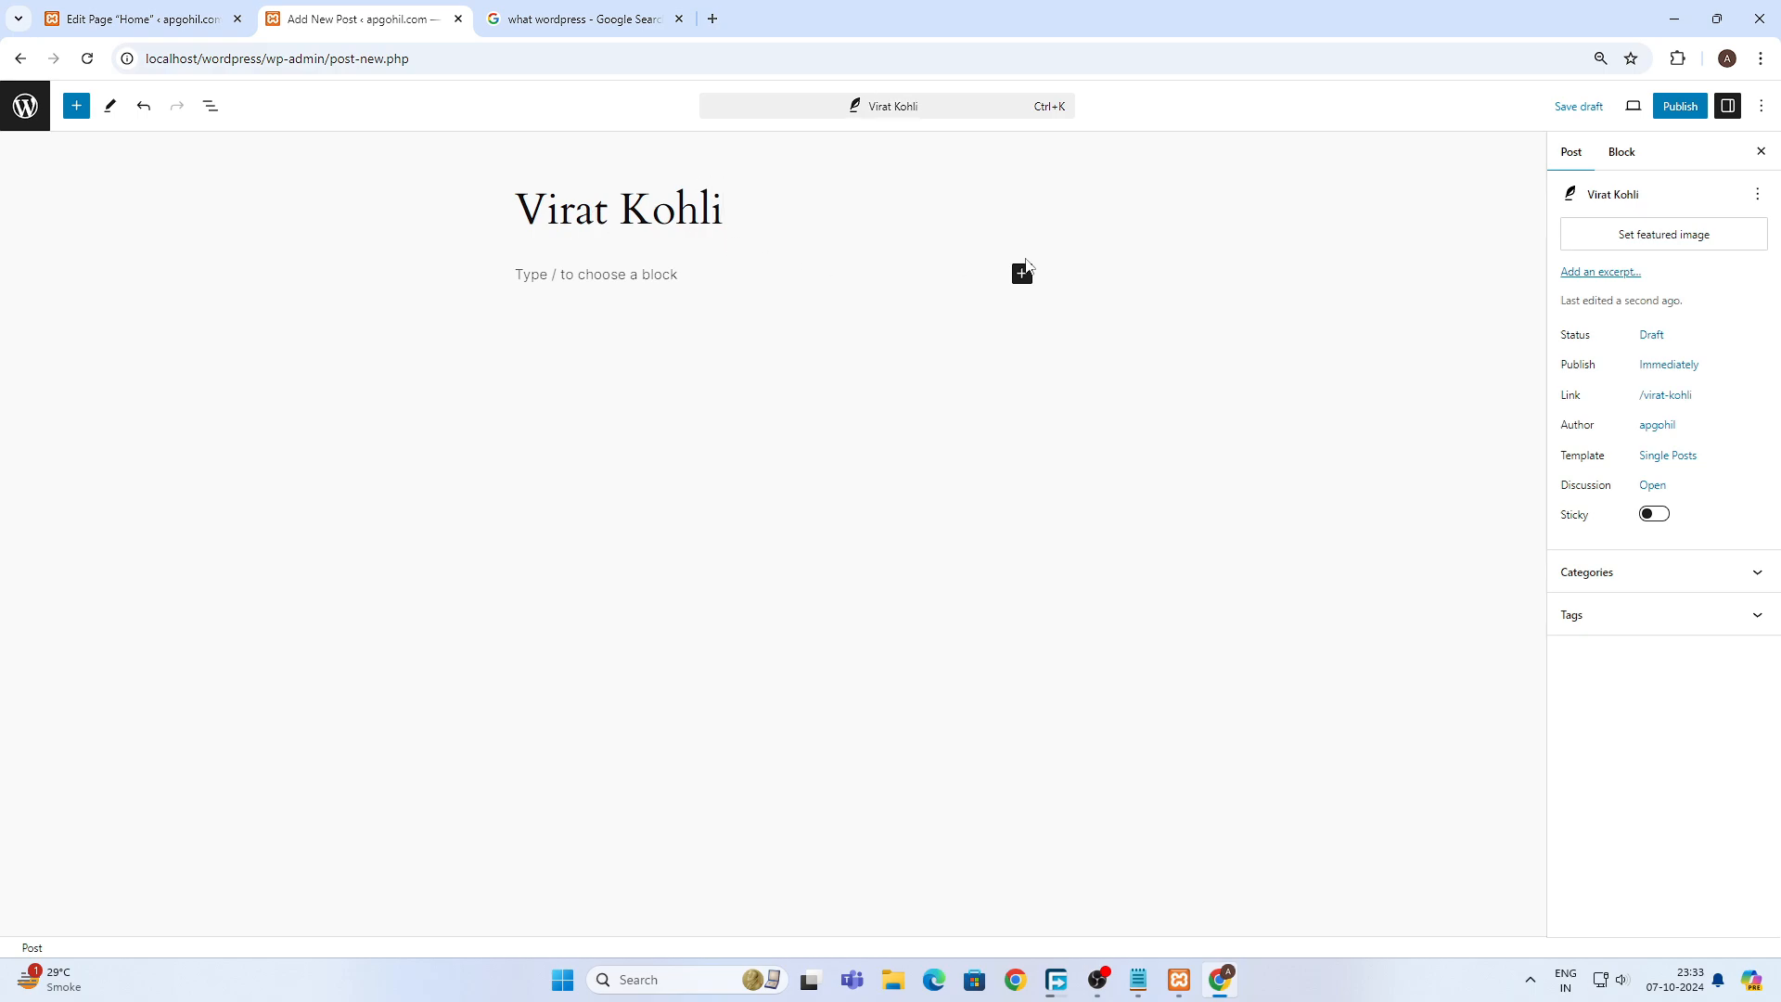
# - Publish the "Virat Kohli" post and view it on the site
pyautogui.click(1671, 108)
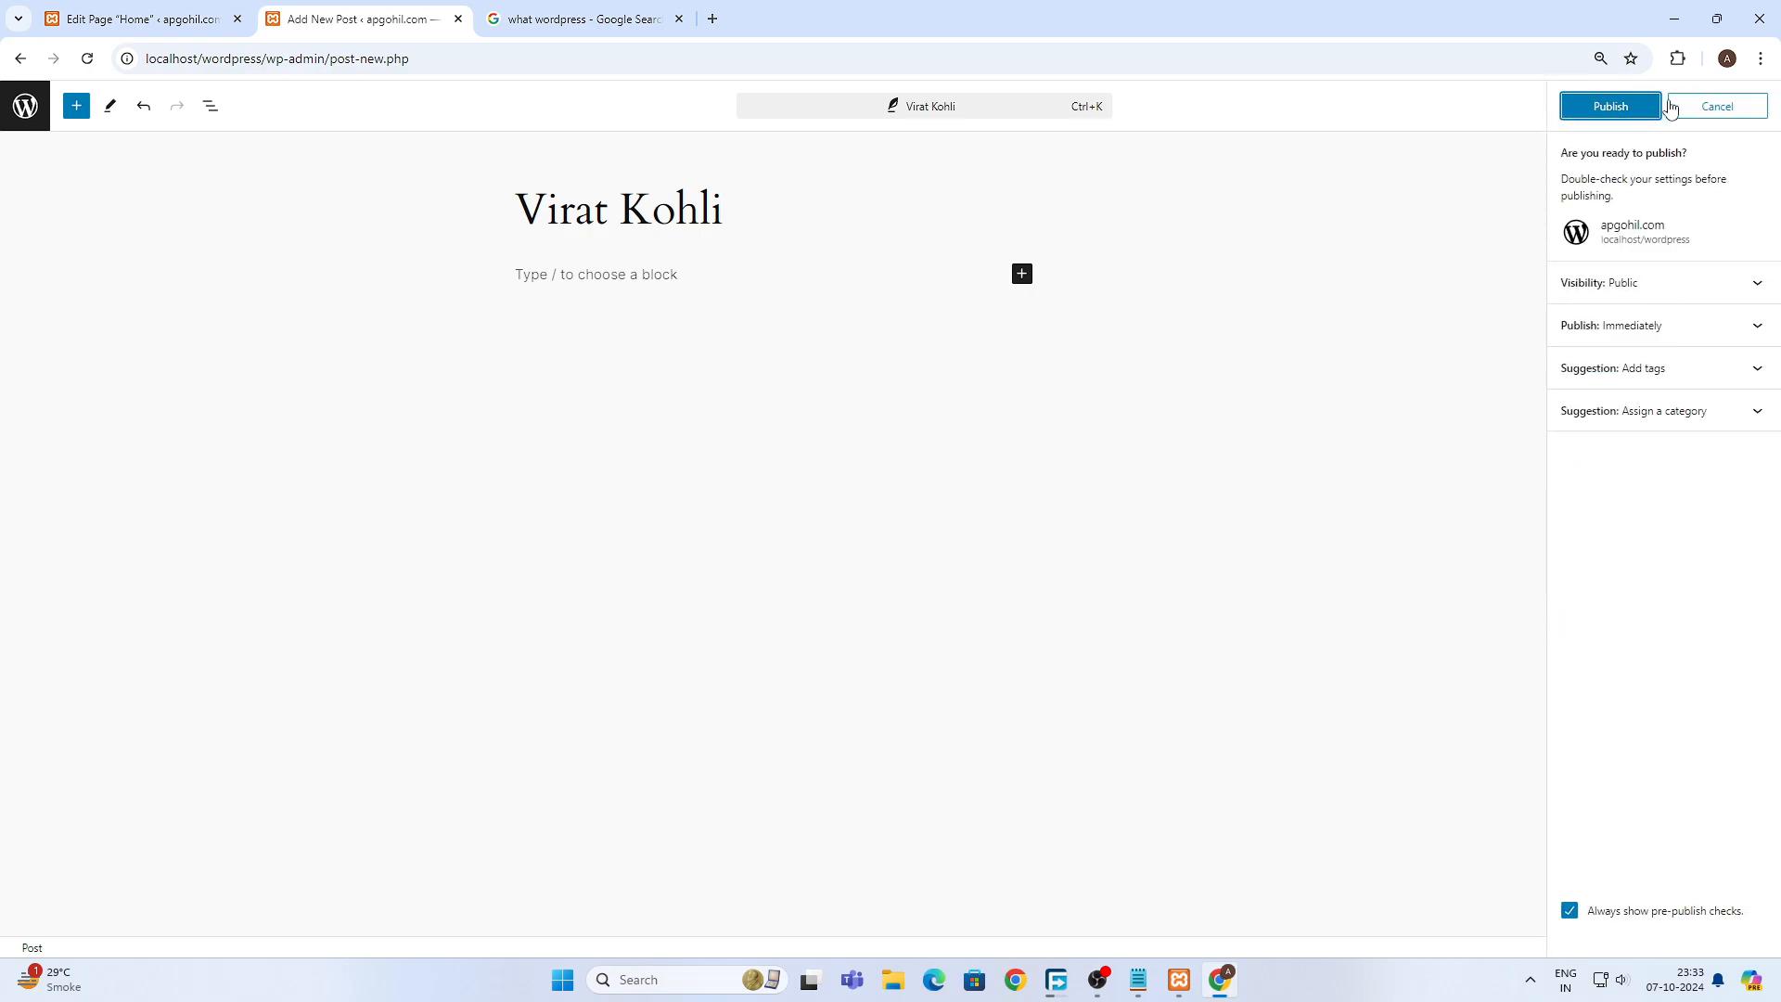
pyautogui.click(1602, 111)
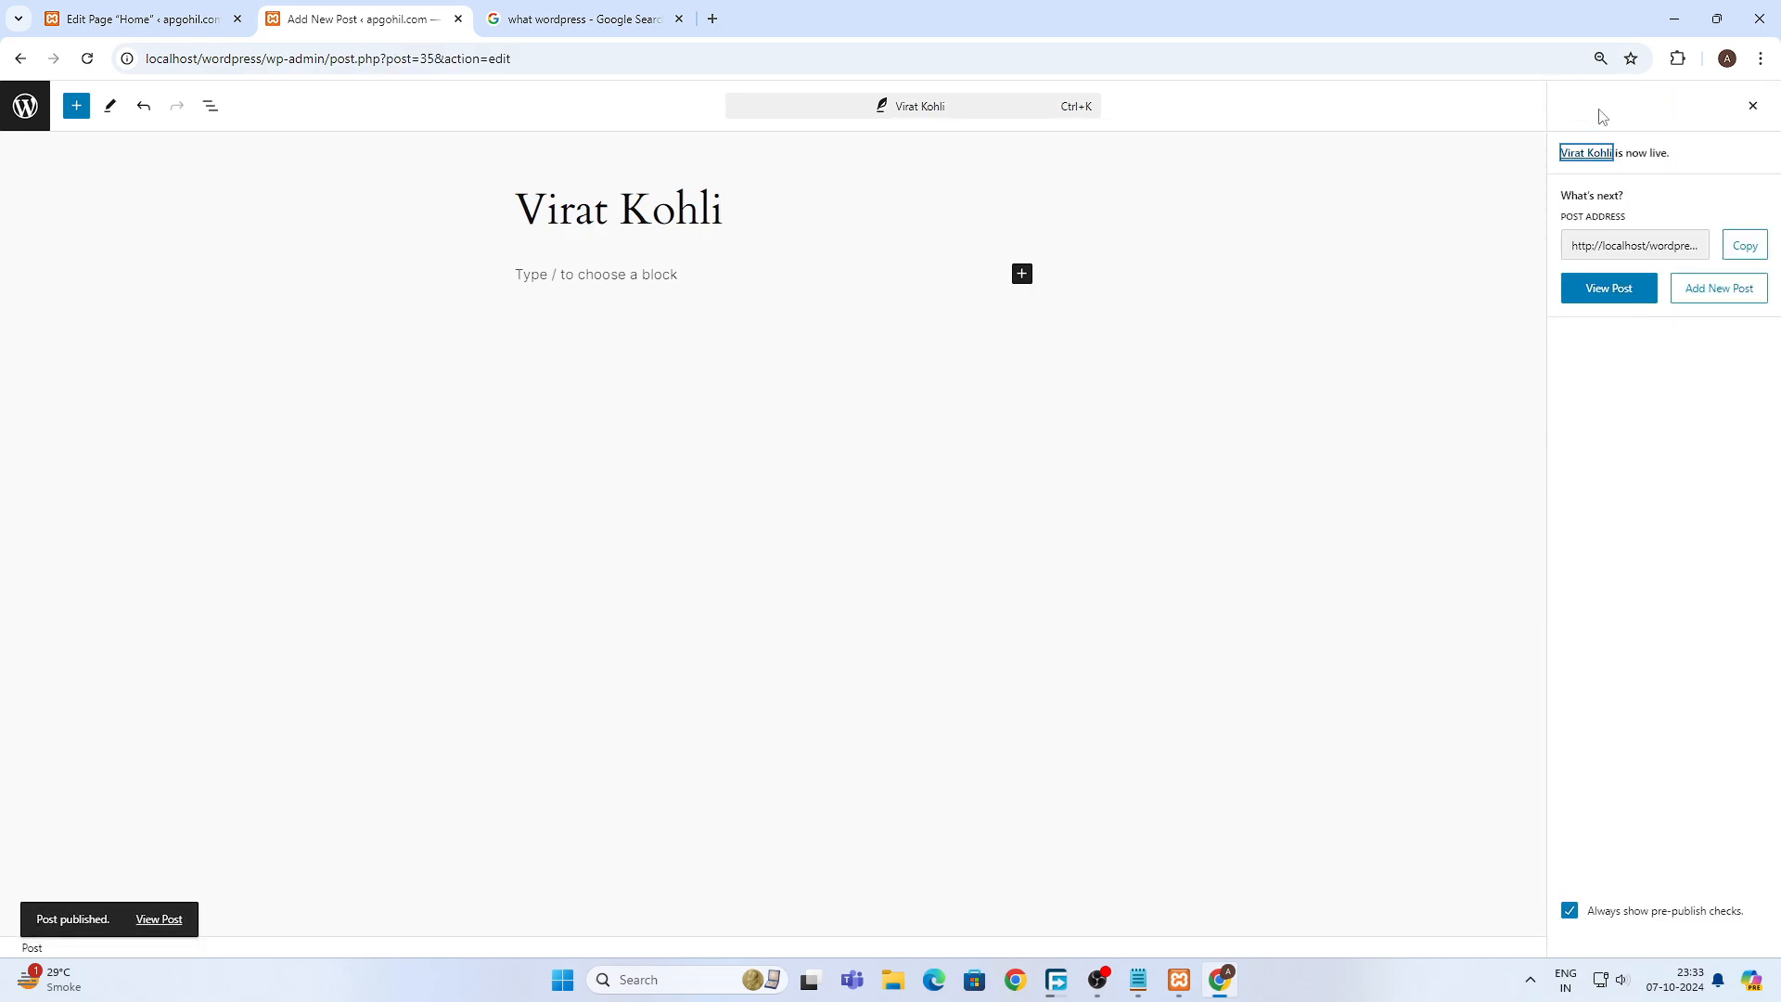
pyautogui.click(1602, 291)
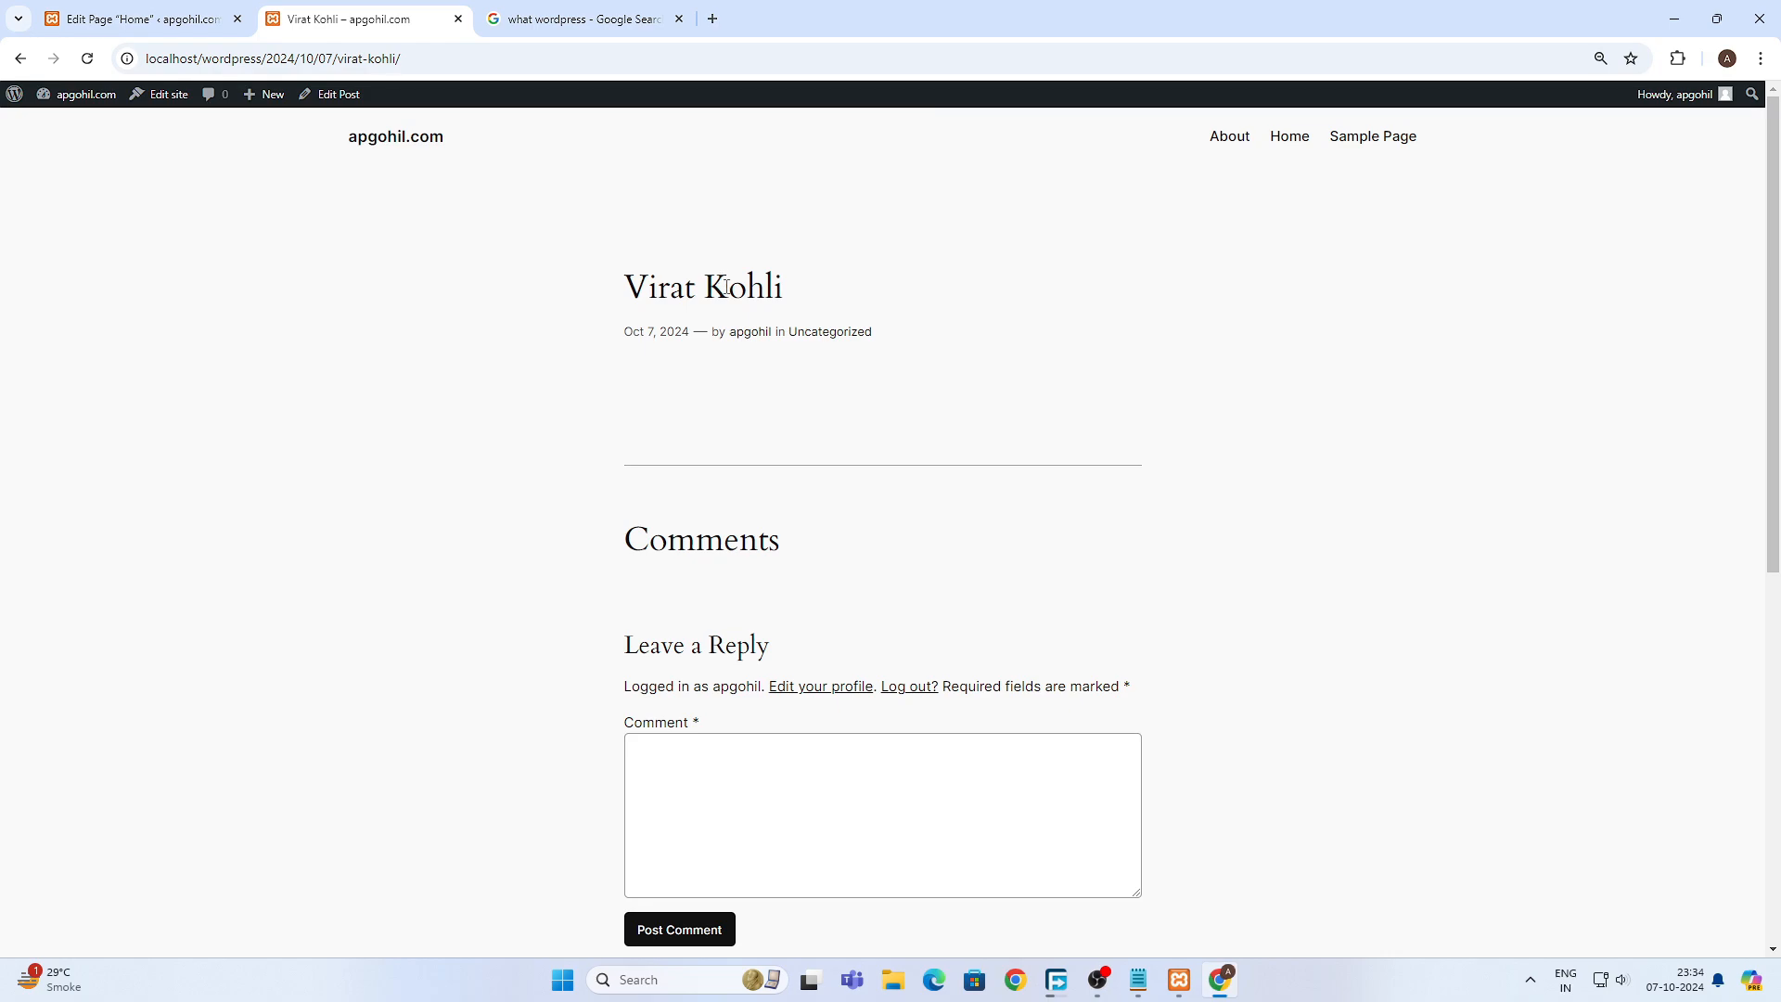
# - Search Google for "virat kohli" in the tab holding the WordPress search results
pyautogui.click(582, 19)
pyautogui.click(390, 119)
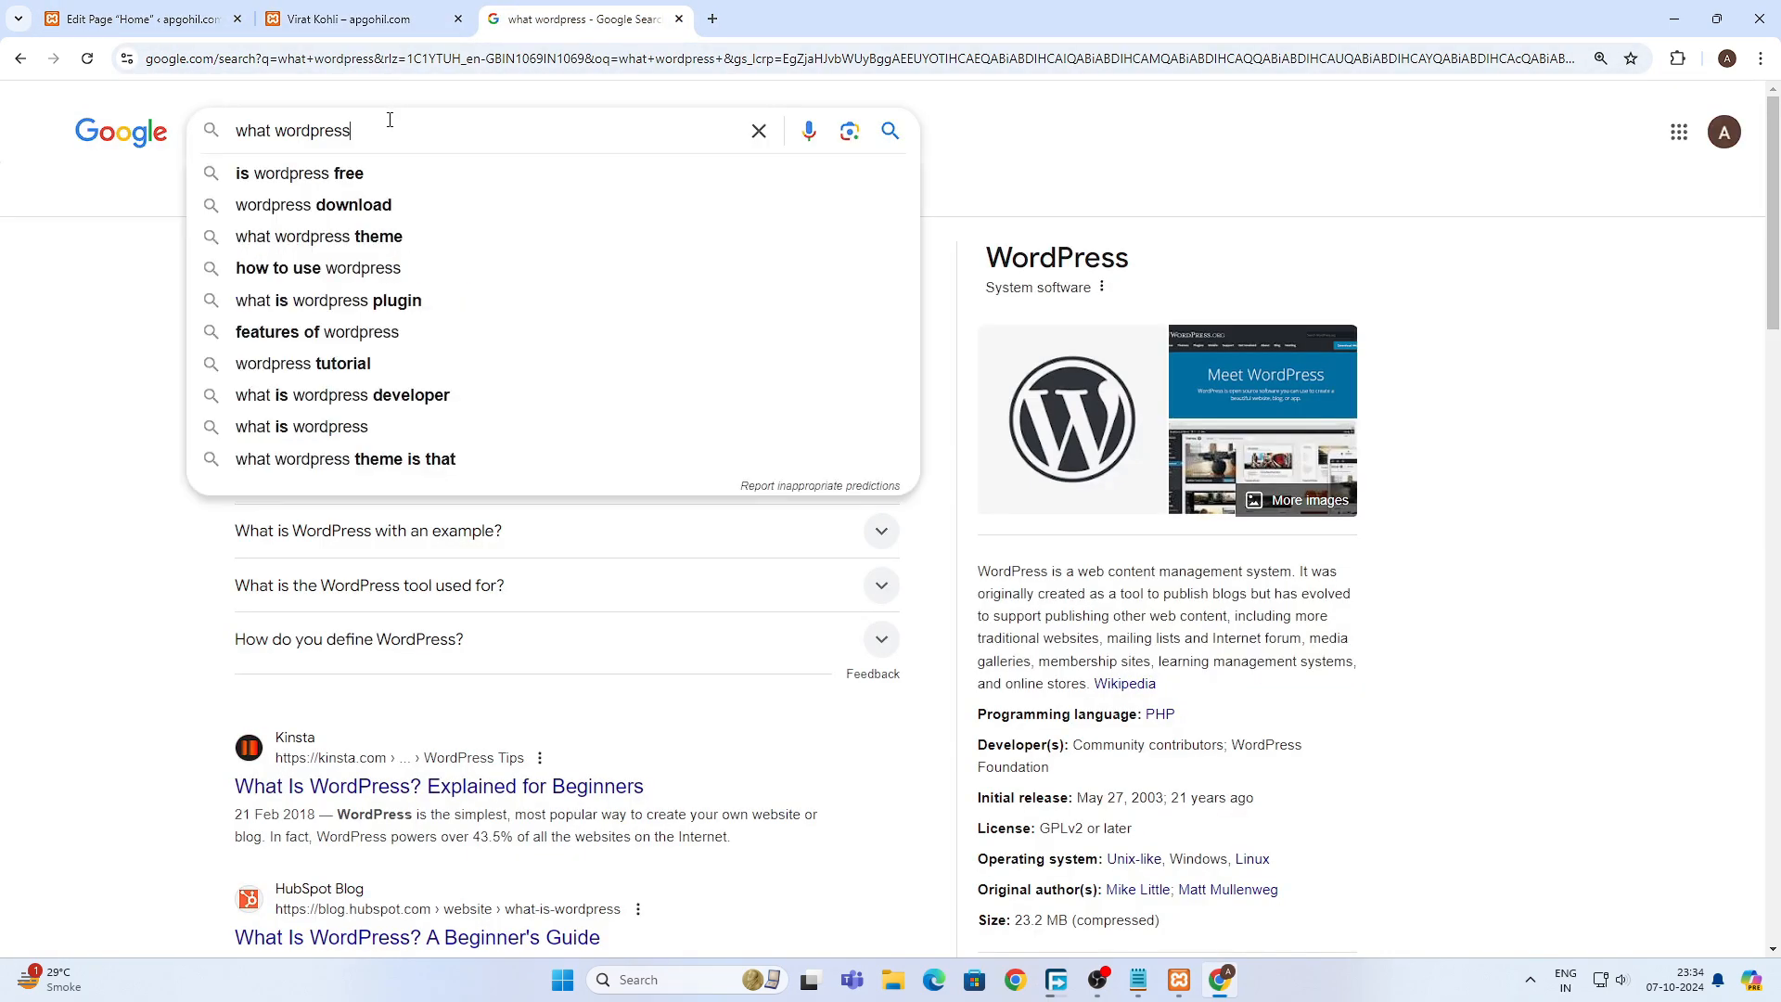
pyautogui.hotkey('ctrl', 'a')
pyautogui.press('BackSpace')
pyautogui.write('viral')
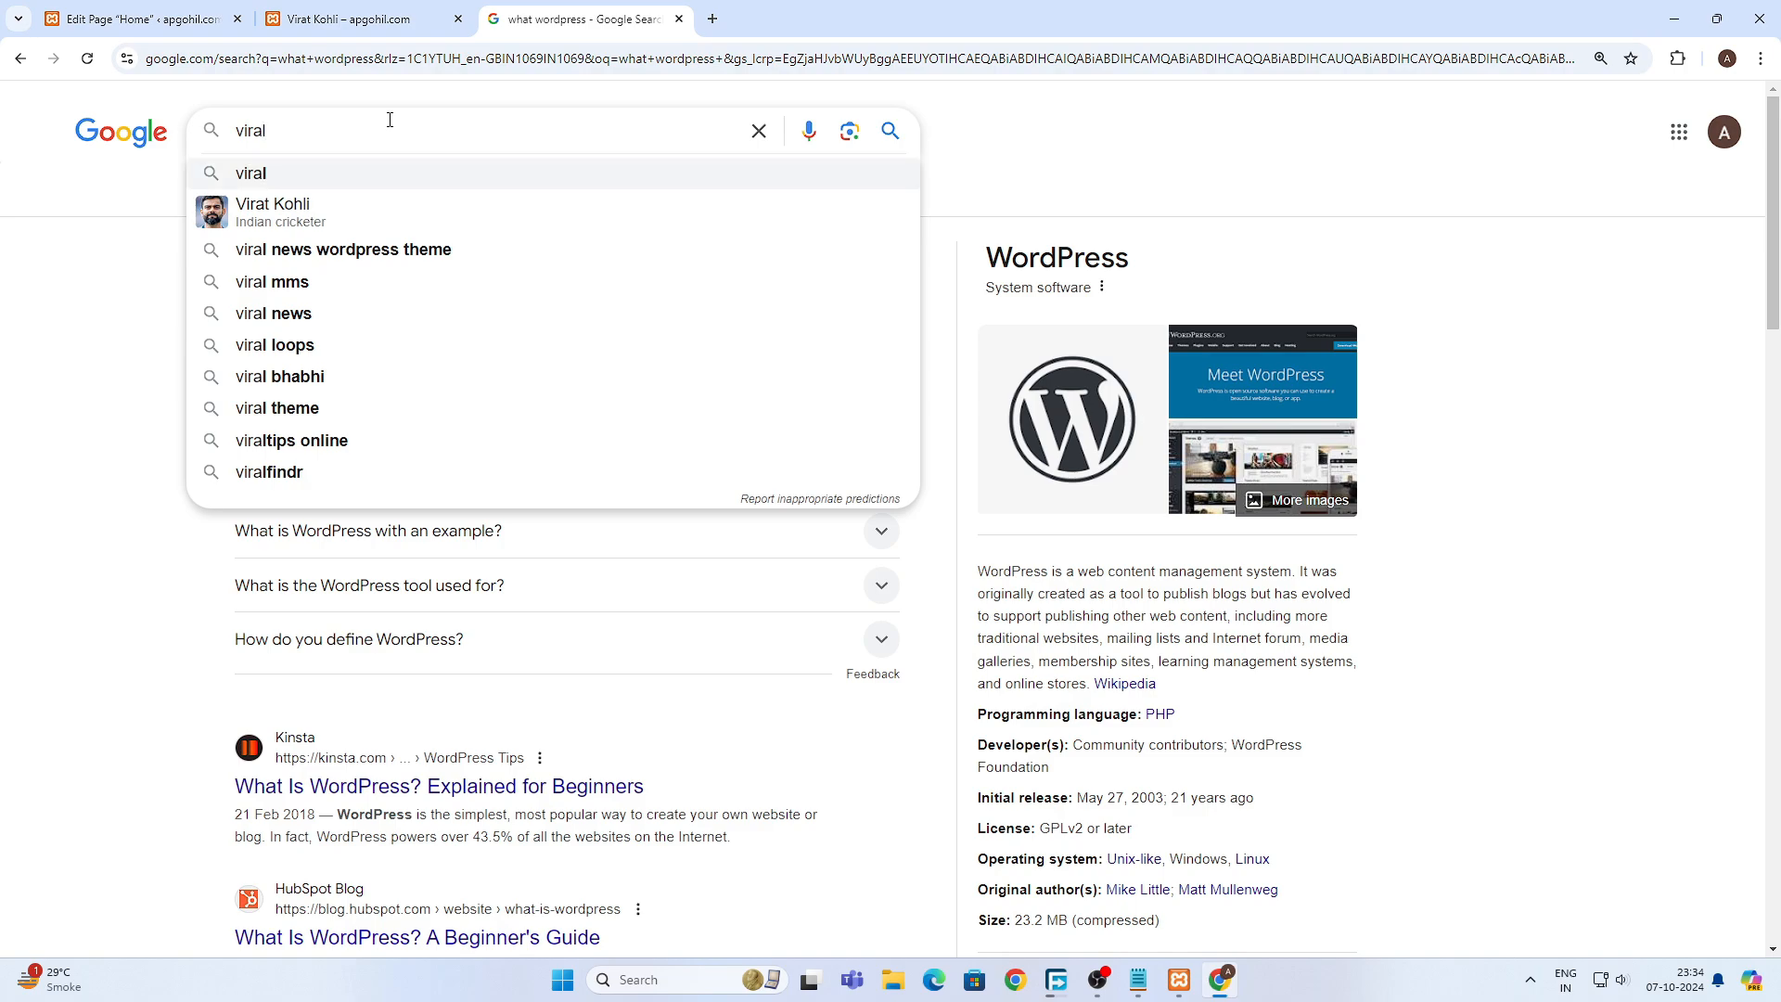
pyautogui.click(291, 208)
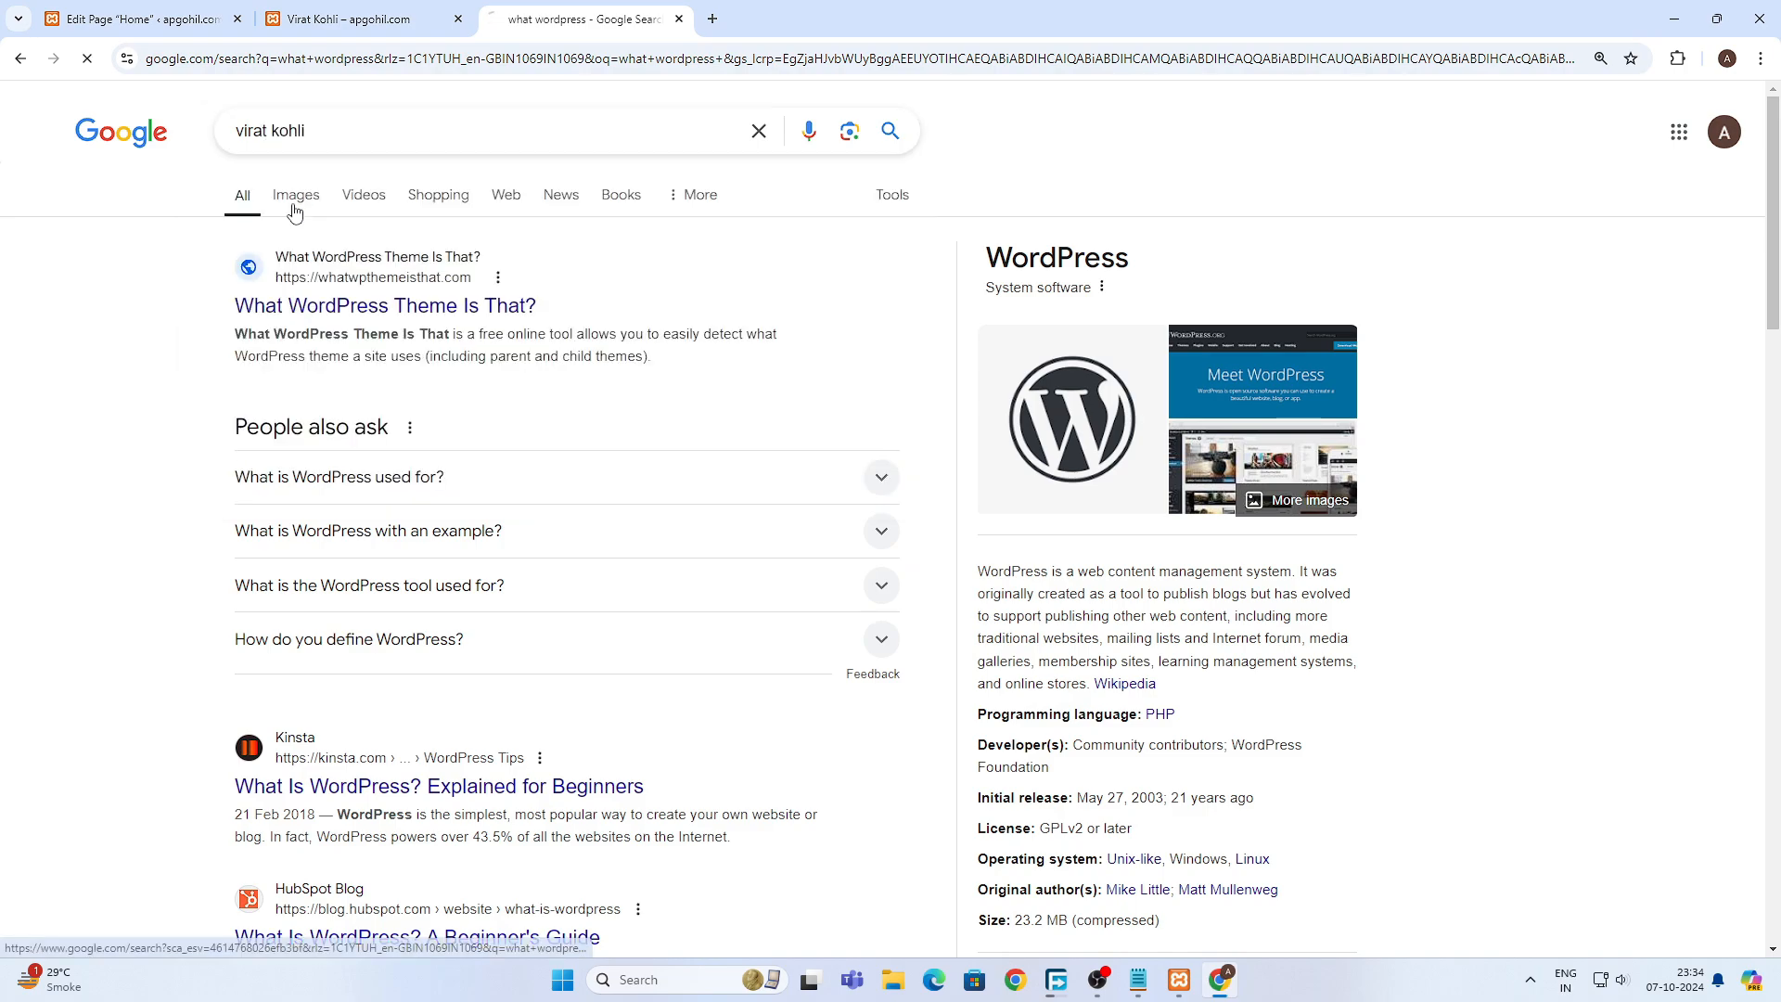
# - Copy the About description from the Virat Kohli search results, up to "T20 World", into the post's empty paragraph and save the post
pyautogui.scroll(-4, 417, 277)
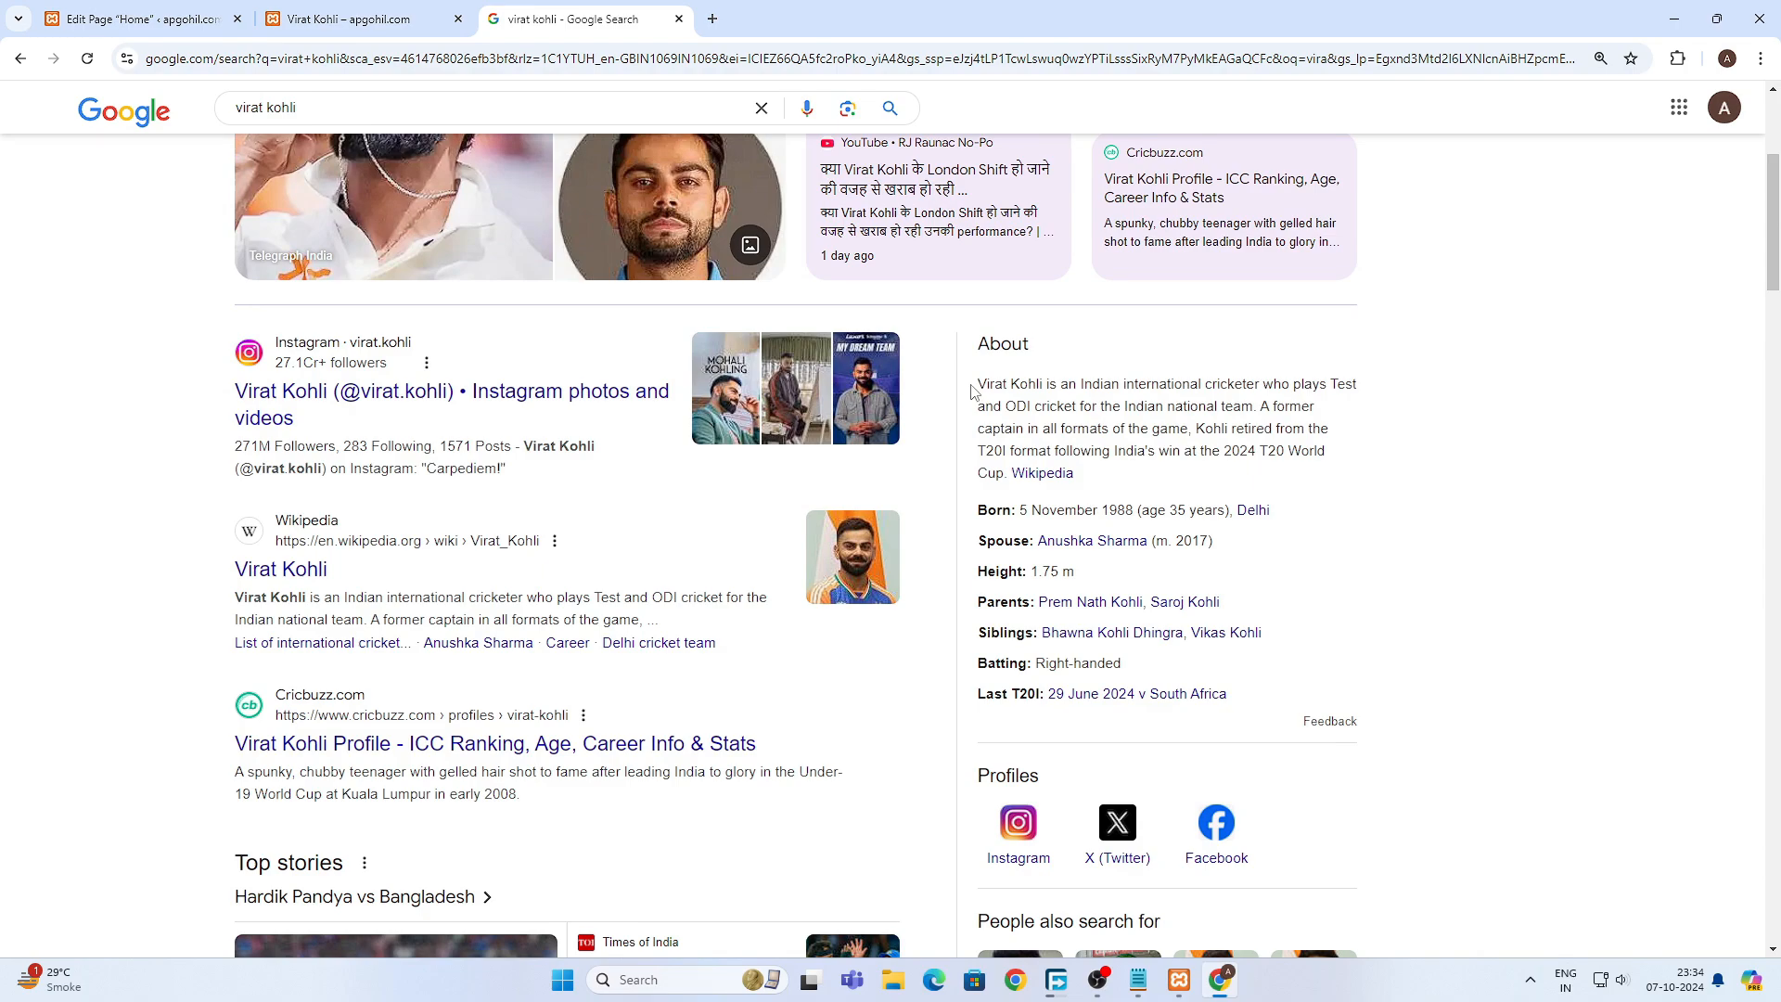
pyautogui.moveTo(971, 391); pyautogui.dragTo(1350, 465)
pyautogui.hotkey('ctrl', 'c')
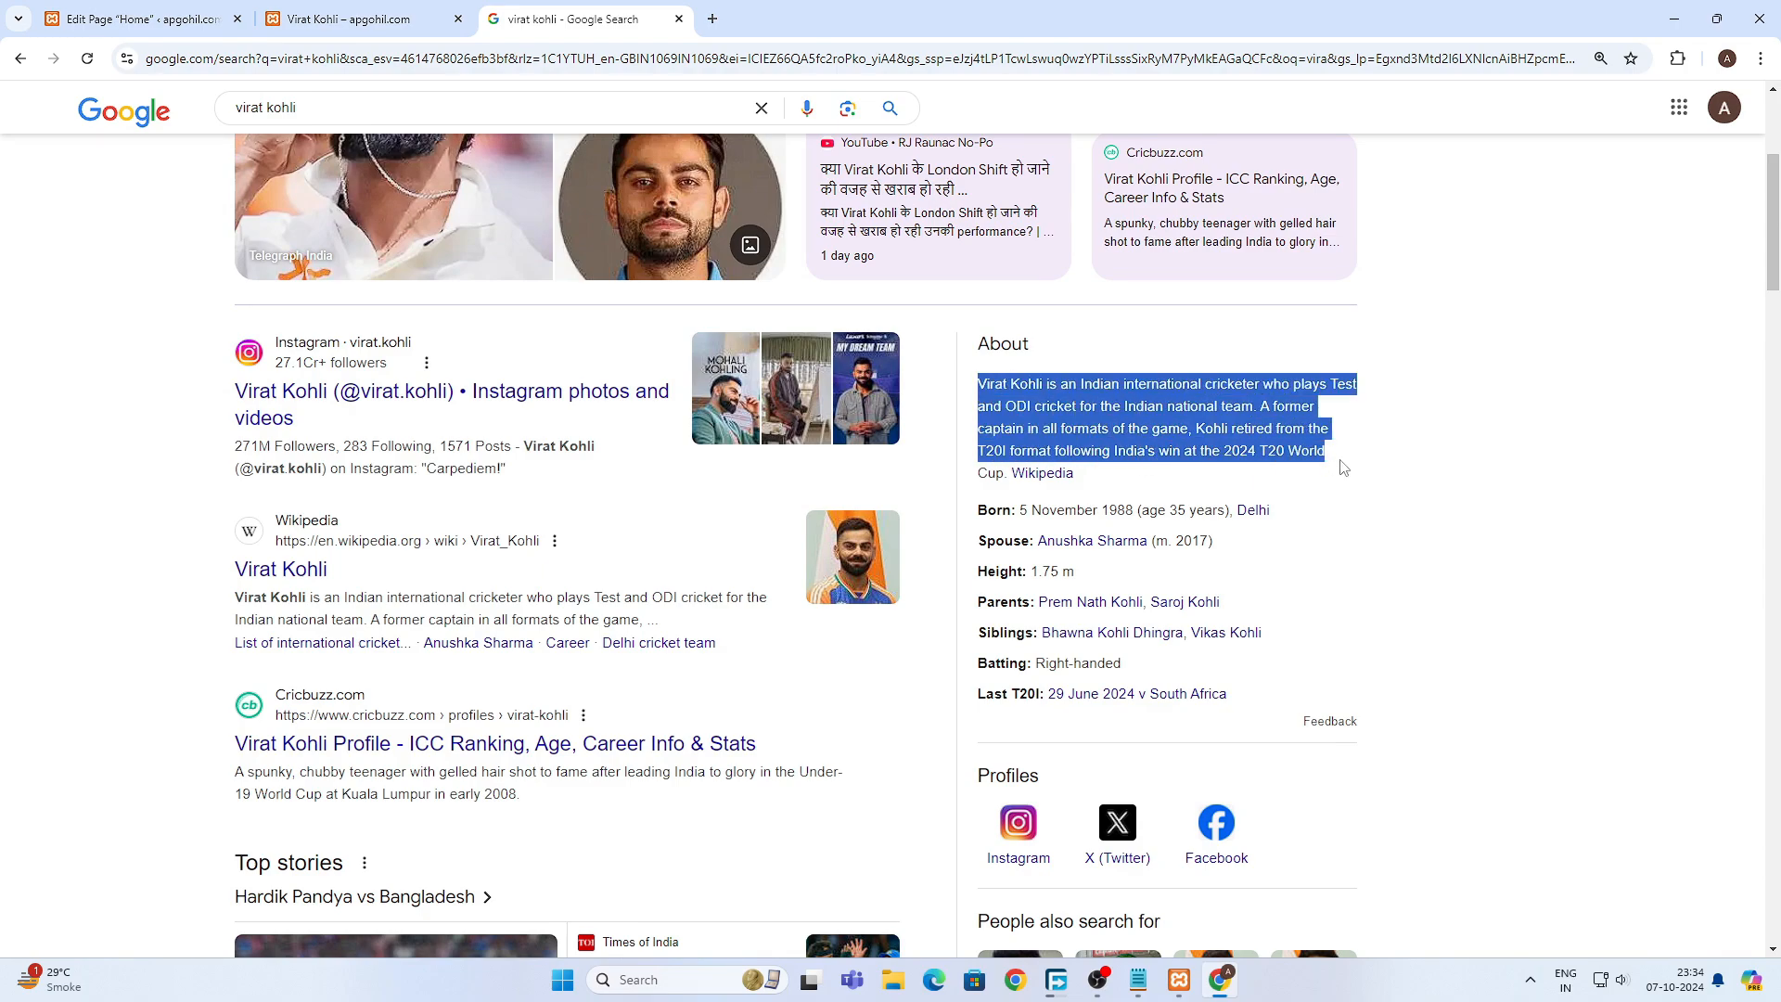
pyautogui.click(323, 16)
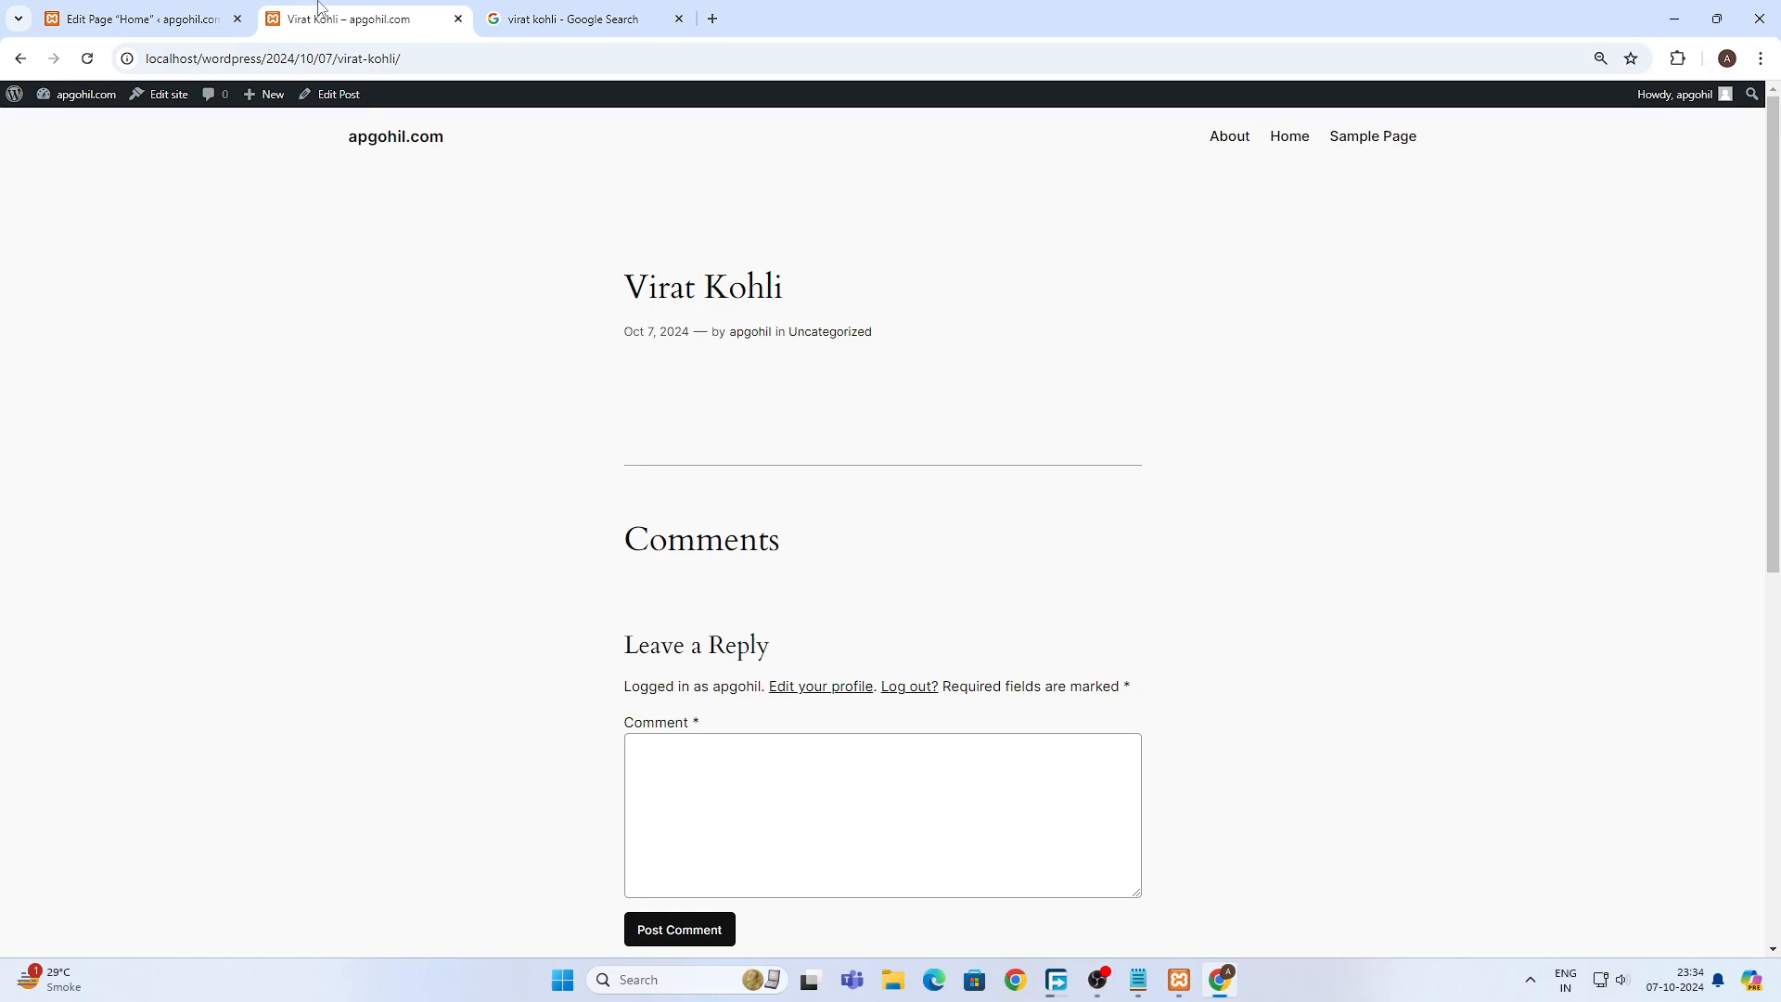
pyautogui.click(137, 19)
pyautogui.click(605, 438)
pyautogui.click(265, 7)
pyautogui.click(355, 99)
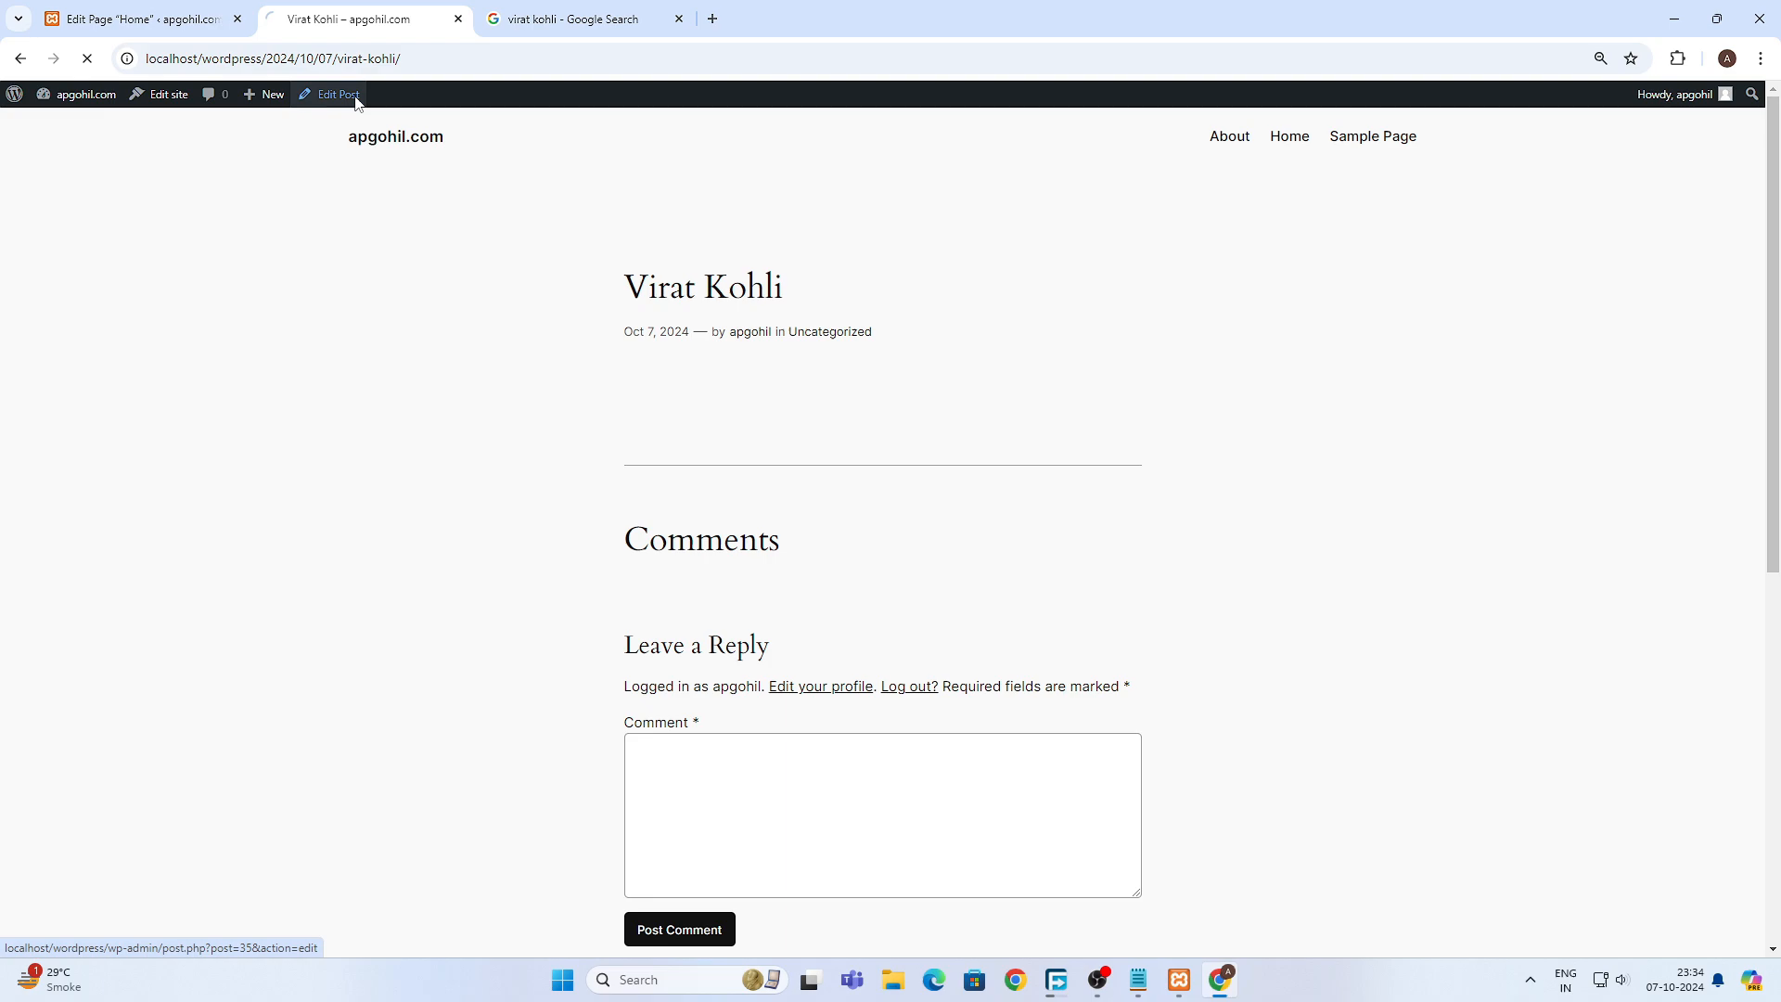
pyautogui.click(532, 268)
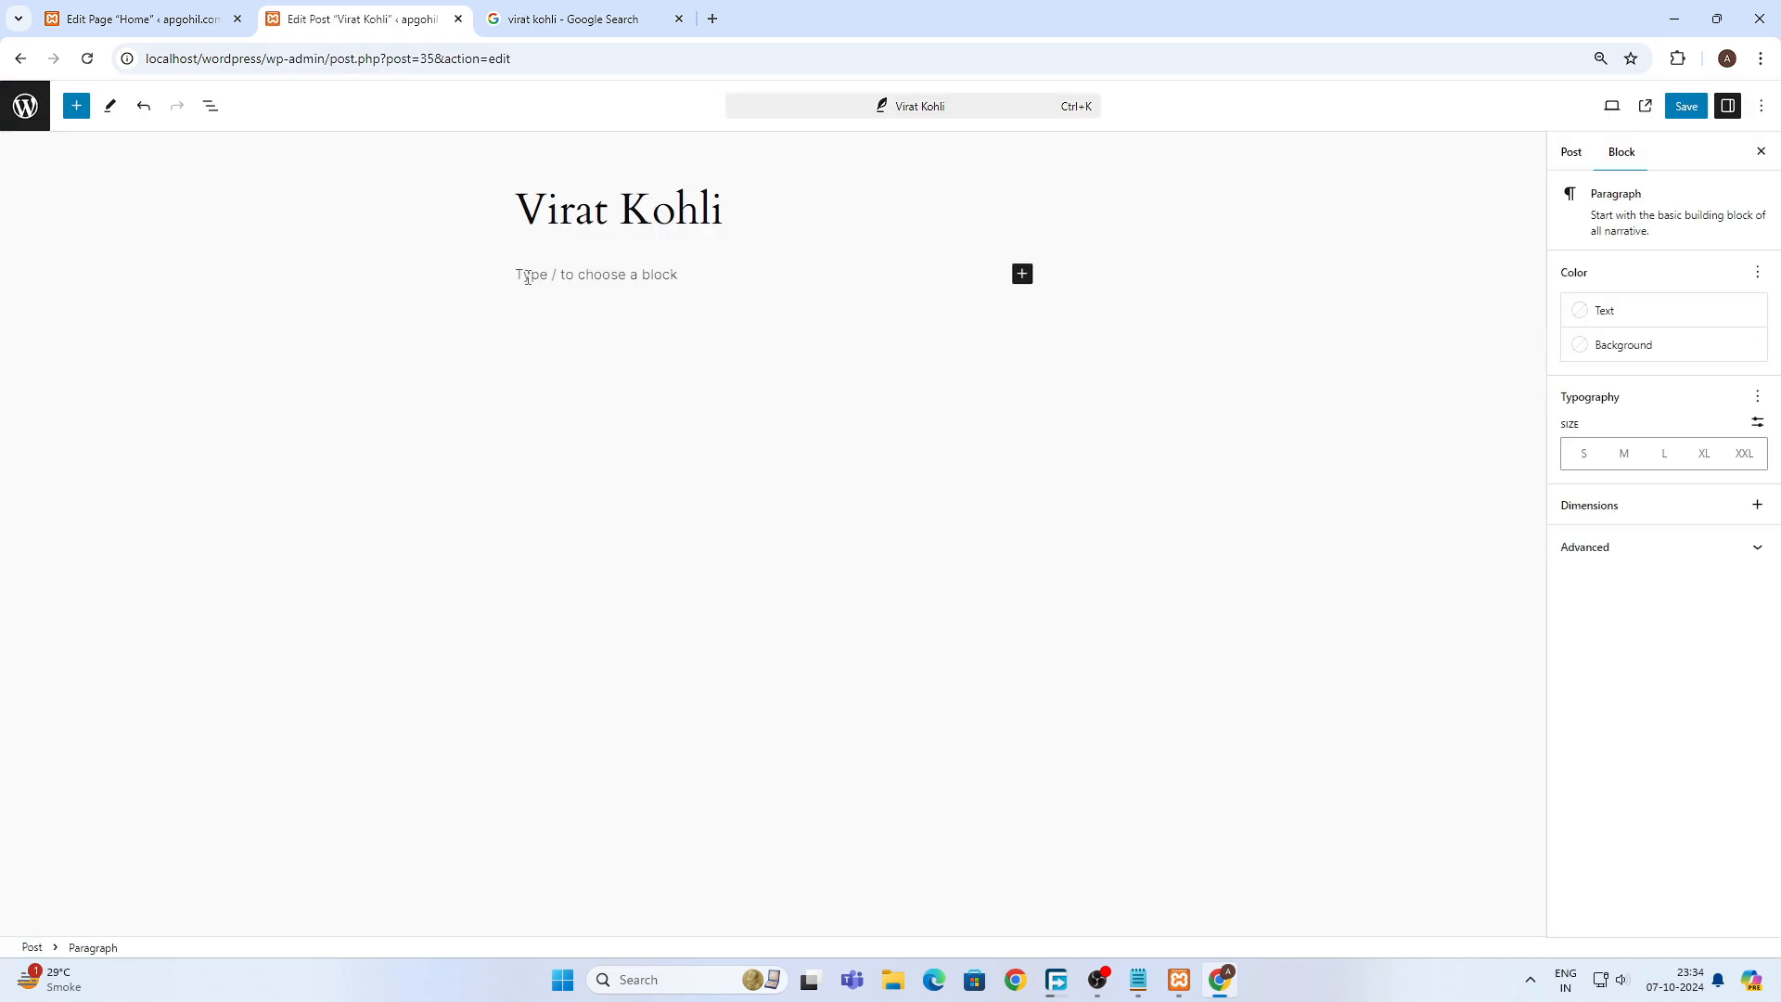
pyautogui.hotkey('ctrl', 'v')
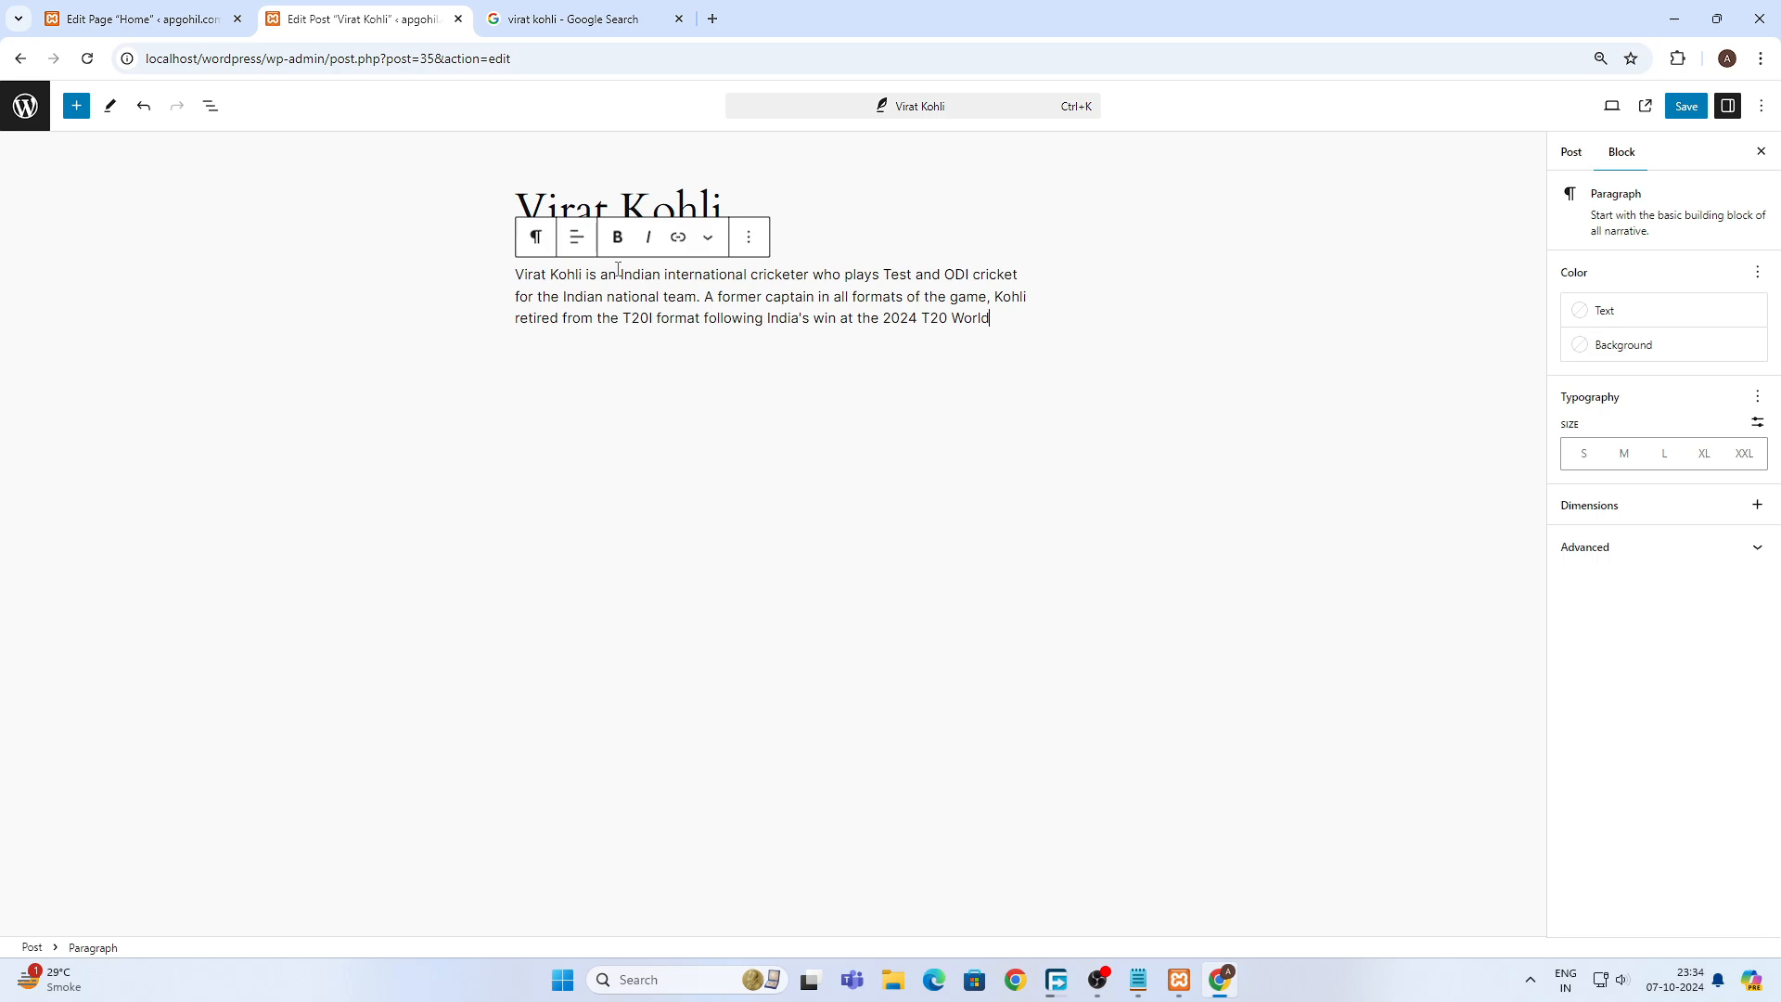
pyautogui.click(1687, 106)
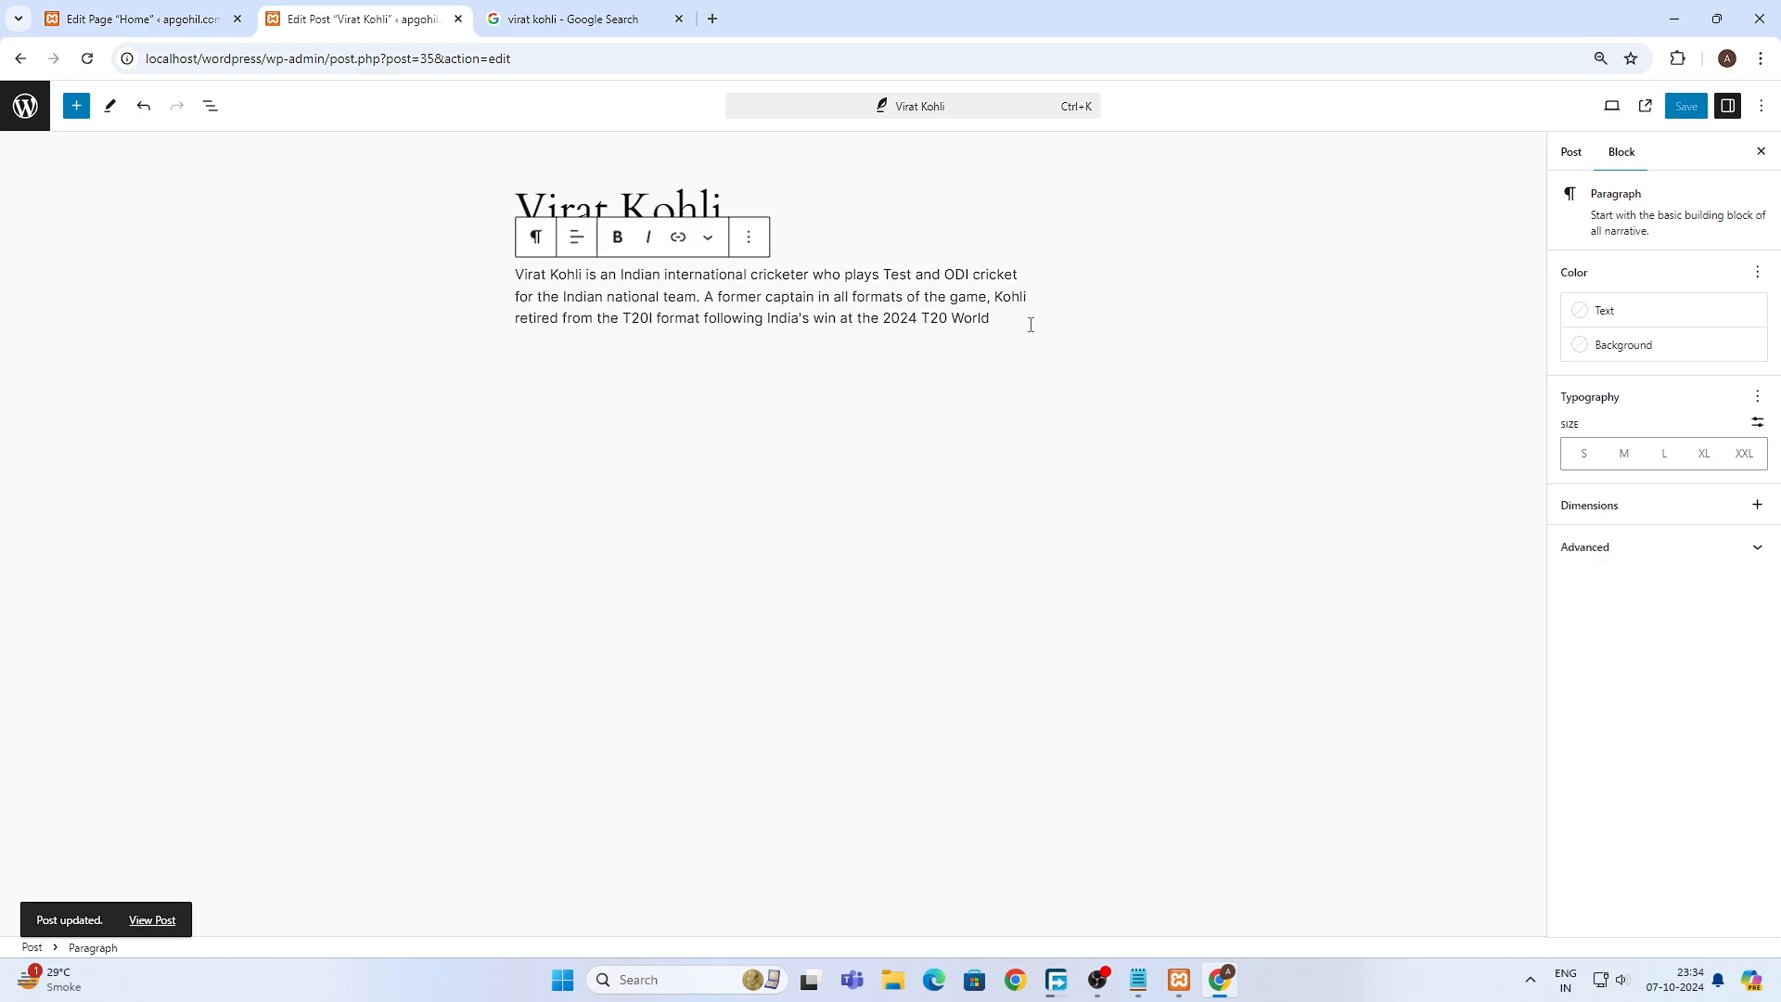
# - Add an Image block below the description paragraph in the post
pyautogui.press('Return')
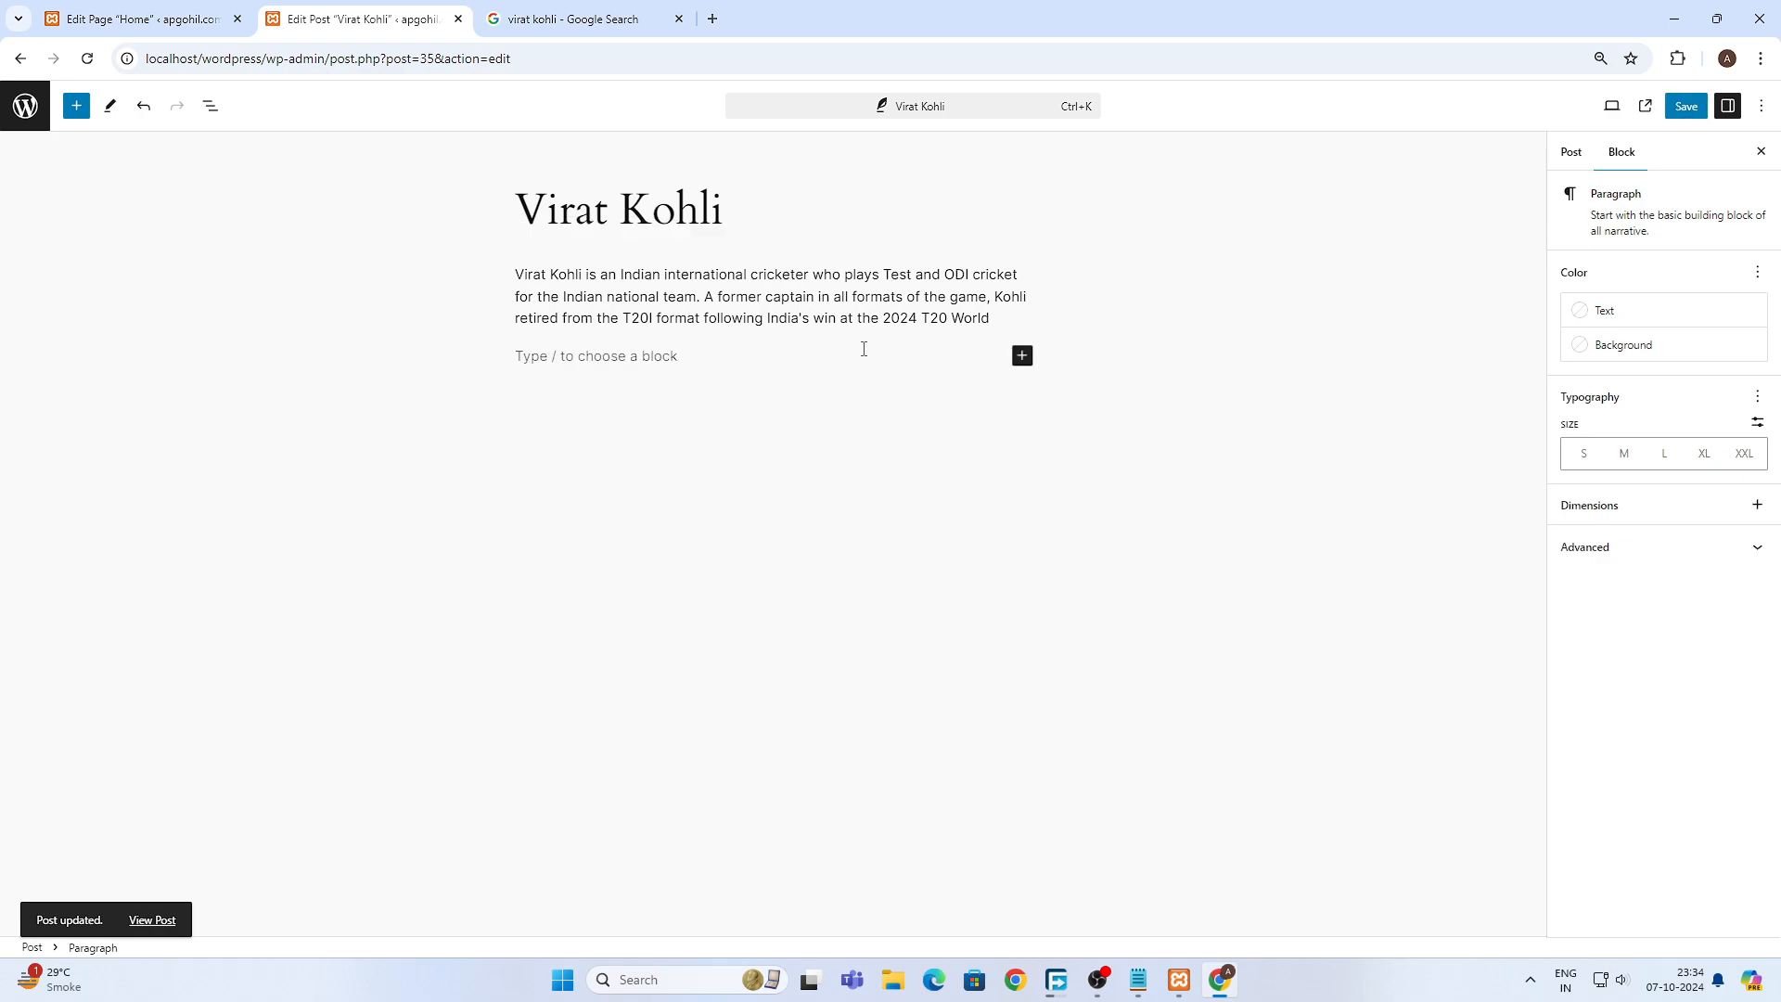
pyautogui.click(1021, 358)
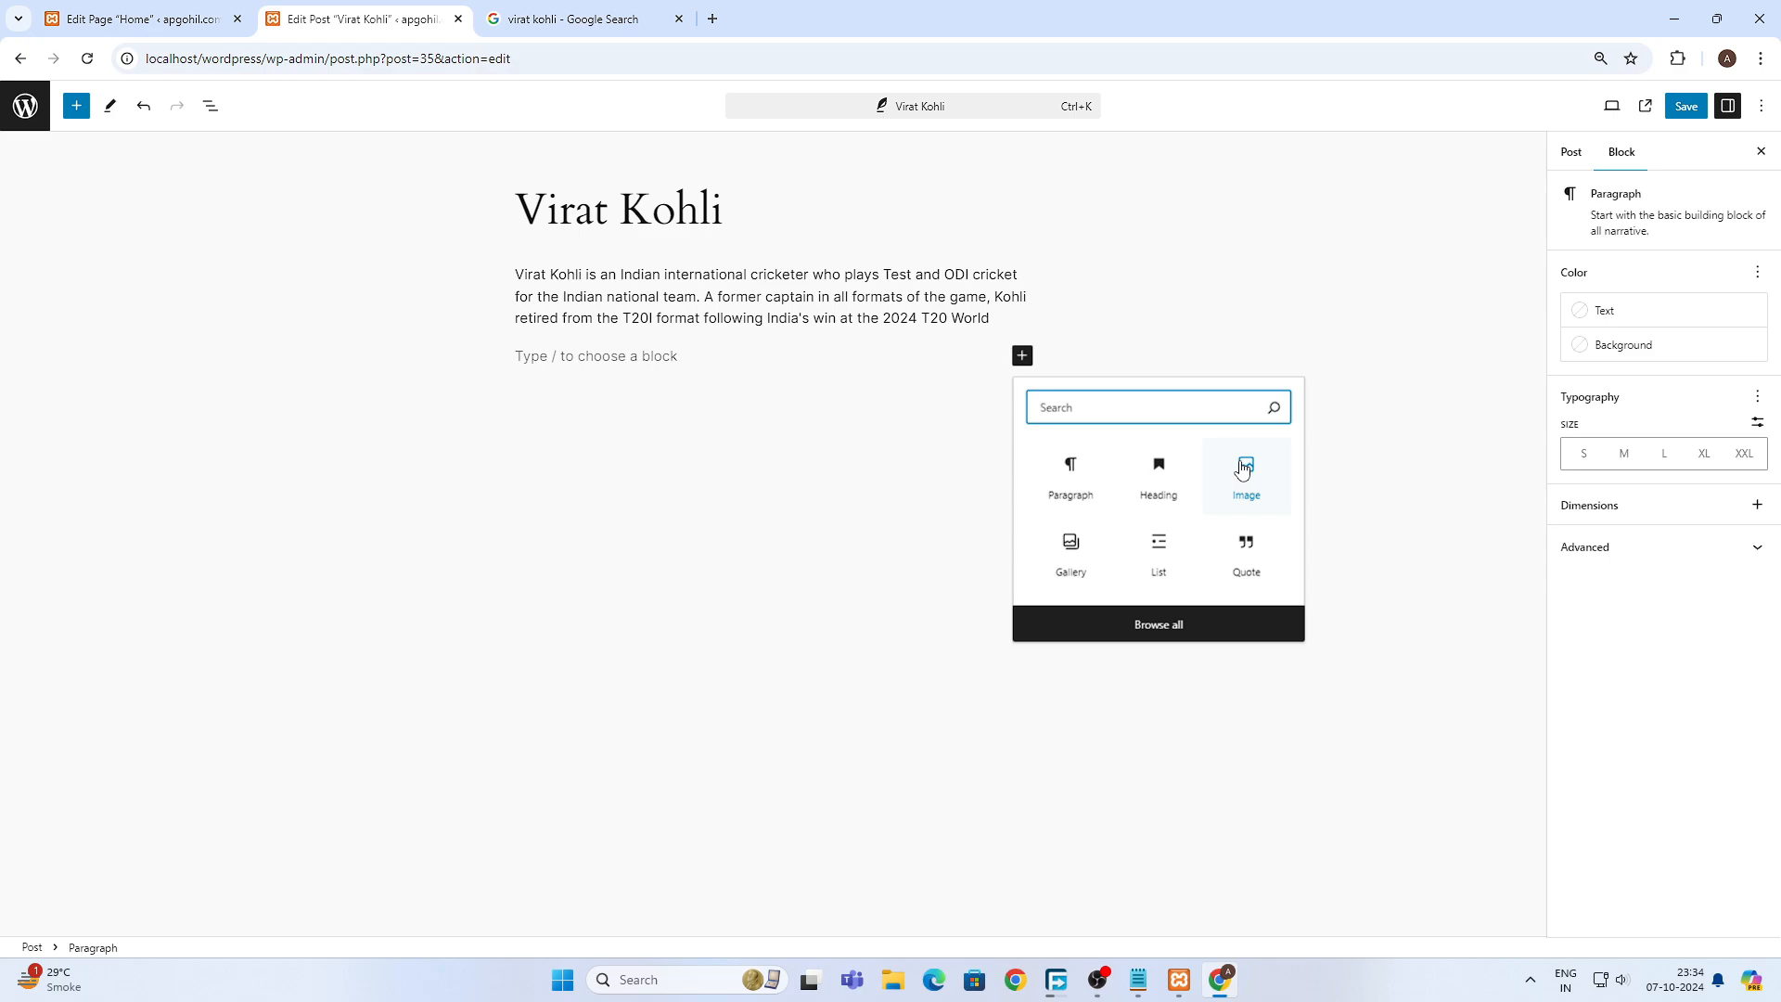
pyautogui.click(1243, 470)
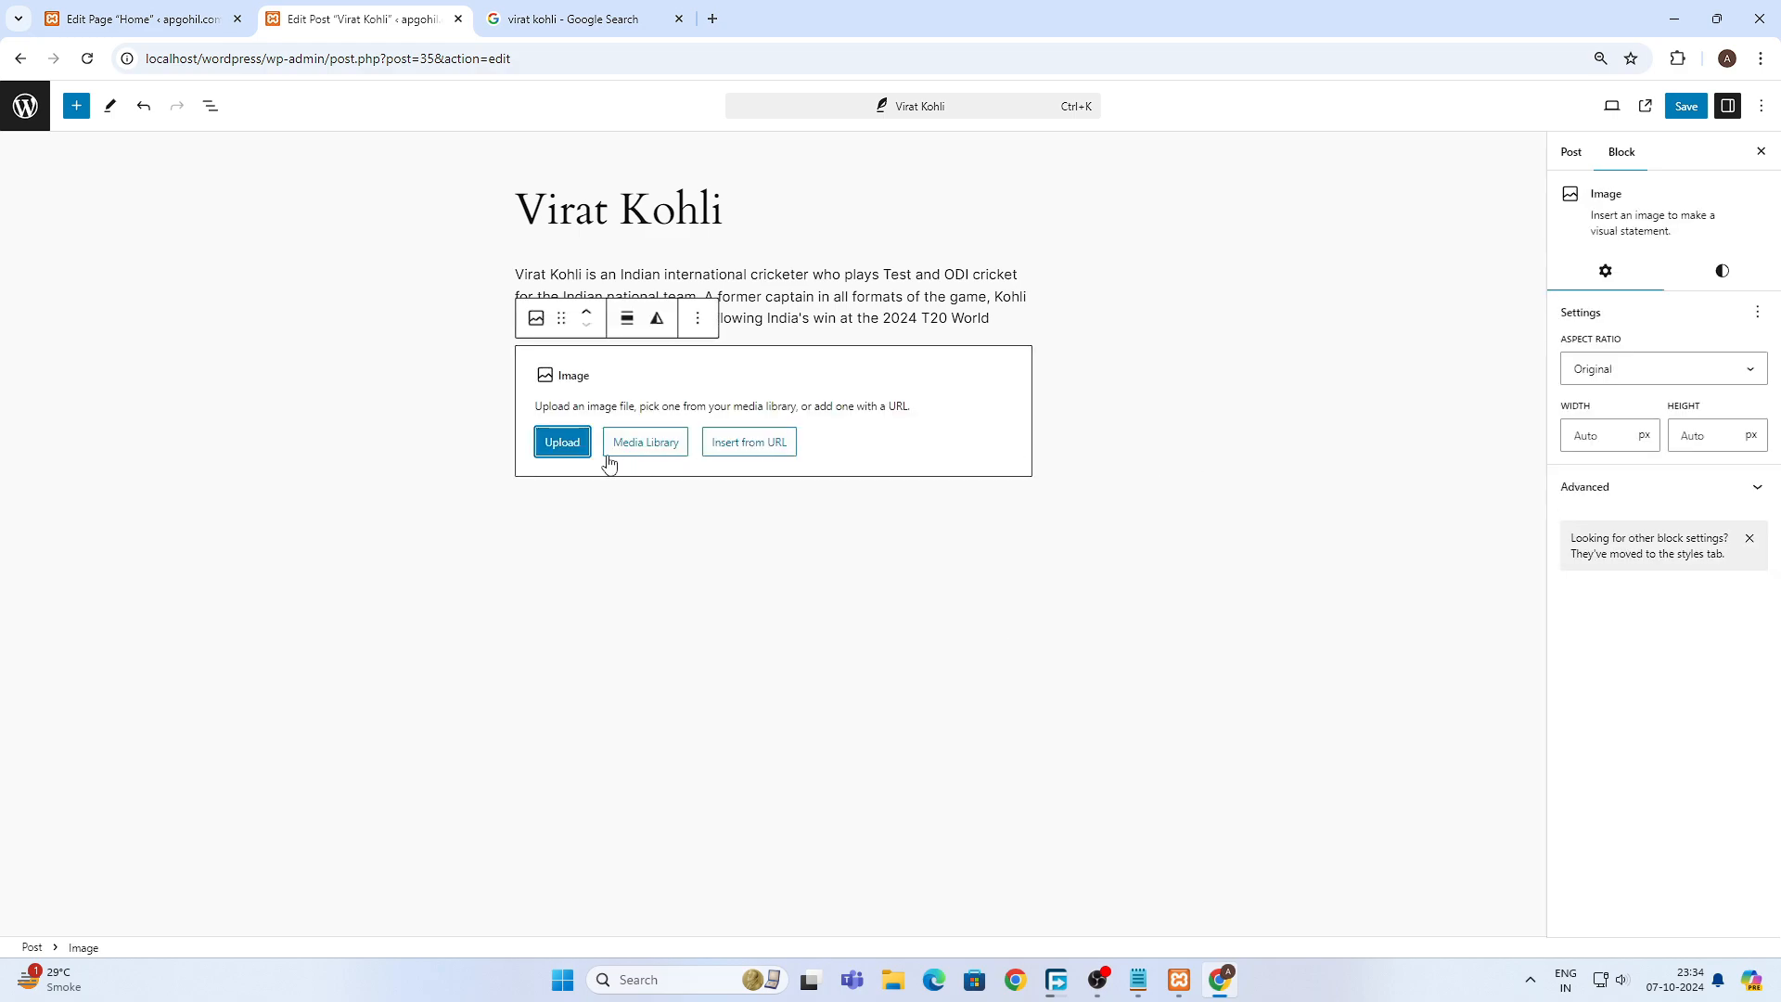
pyautogui.click(564, 442)
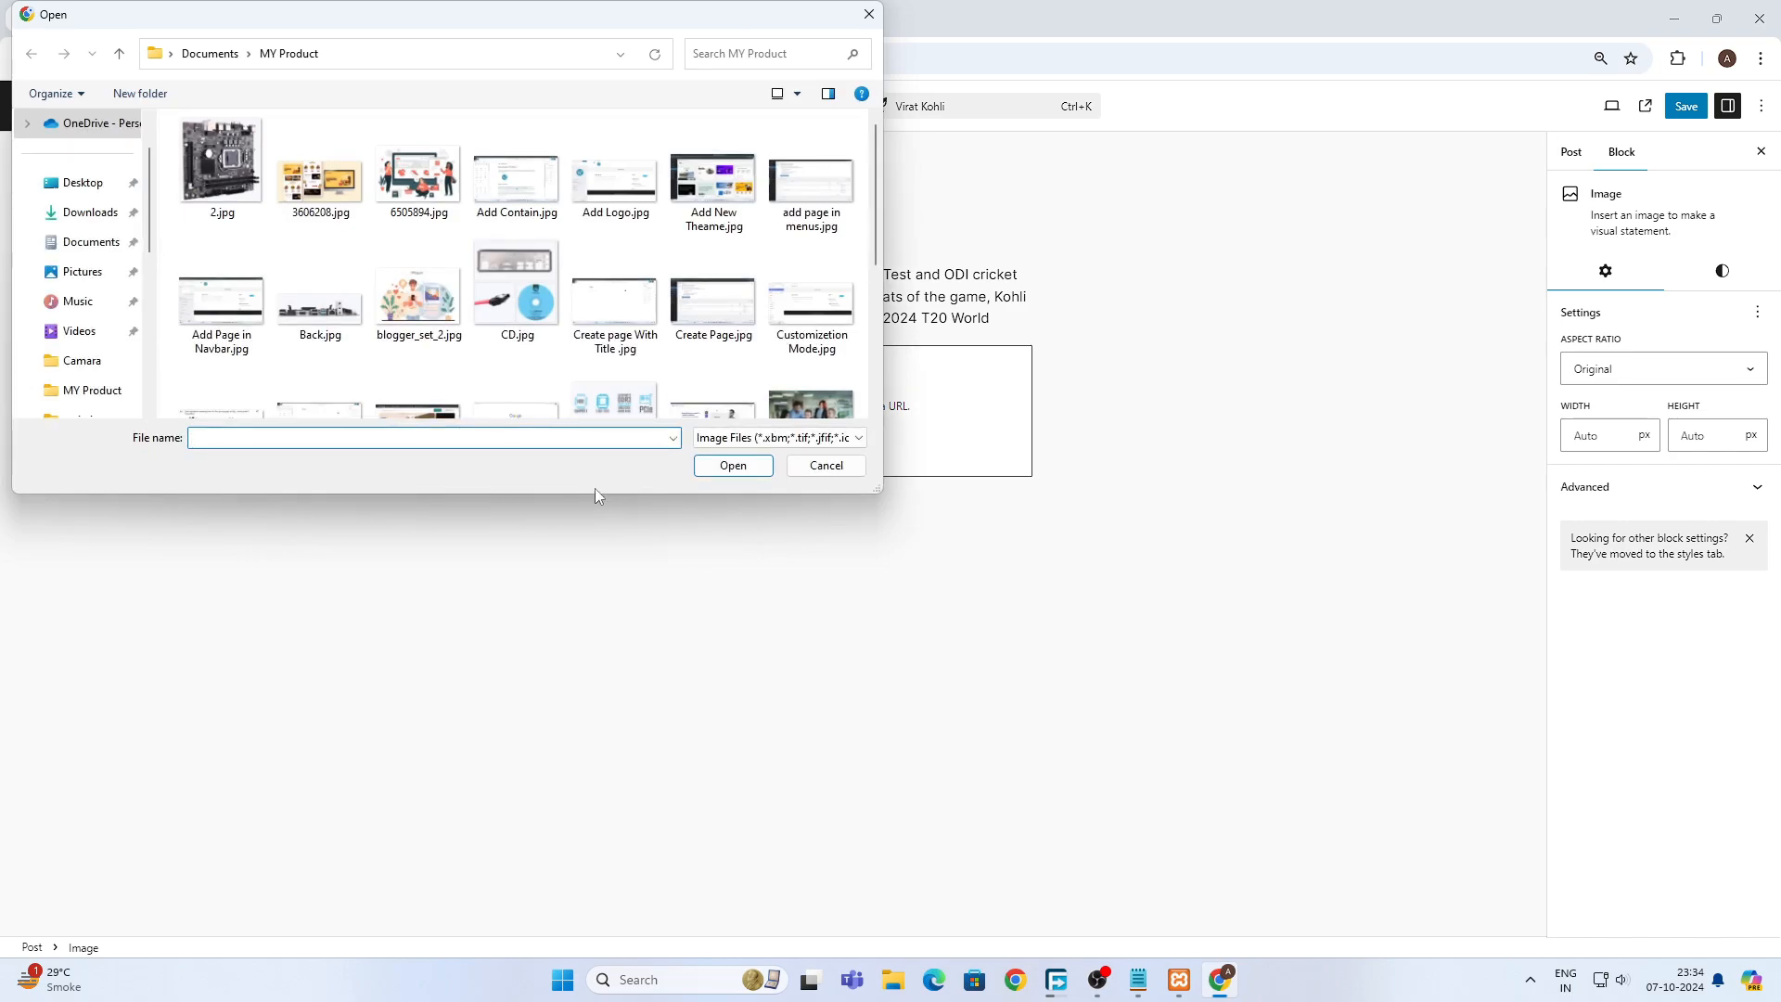
pyautogui.scroll(-3, 714, 262)
pyautogui.scroll(5, 714, 263)
pyautogui.click(869, 14)
# - Show the Google image results for Virat Kohli and preview the Britannica photo of him raising his bat
pyautogui.click(575, 19)
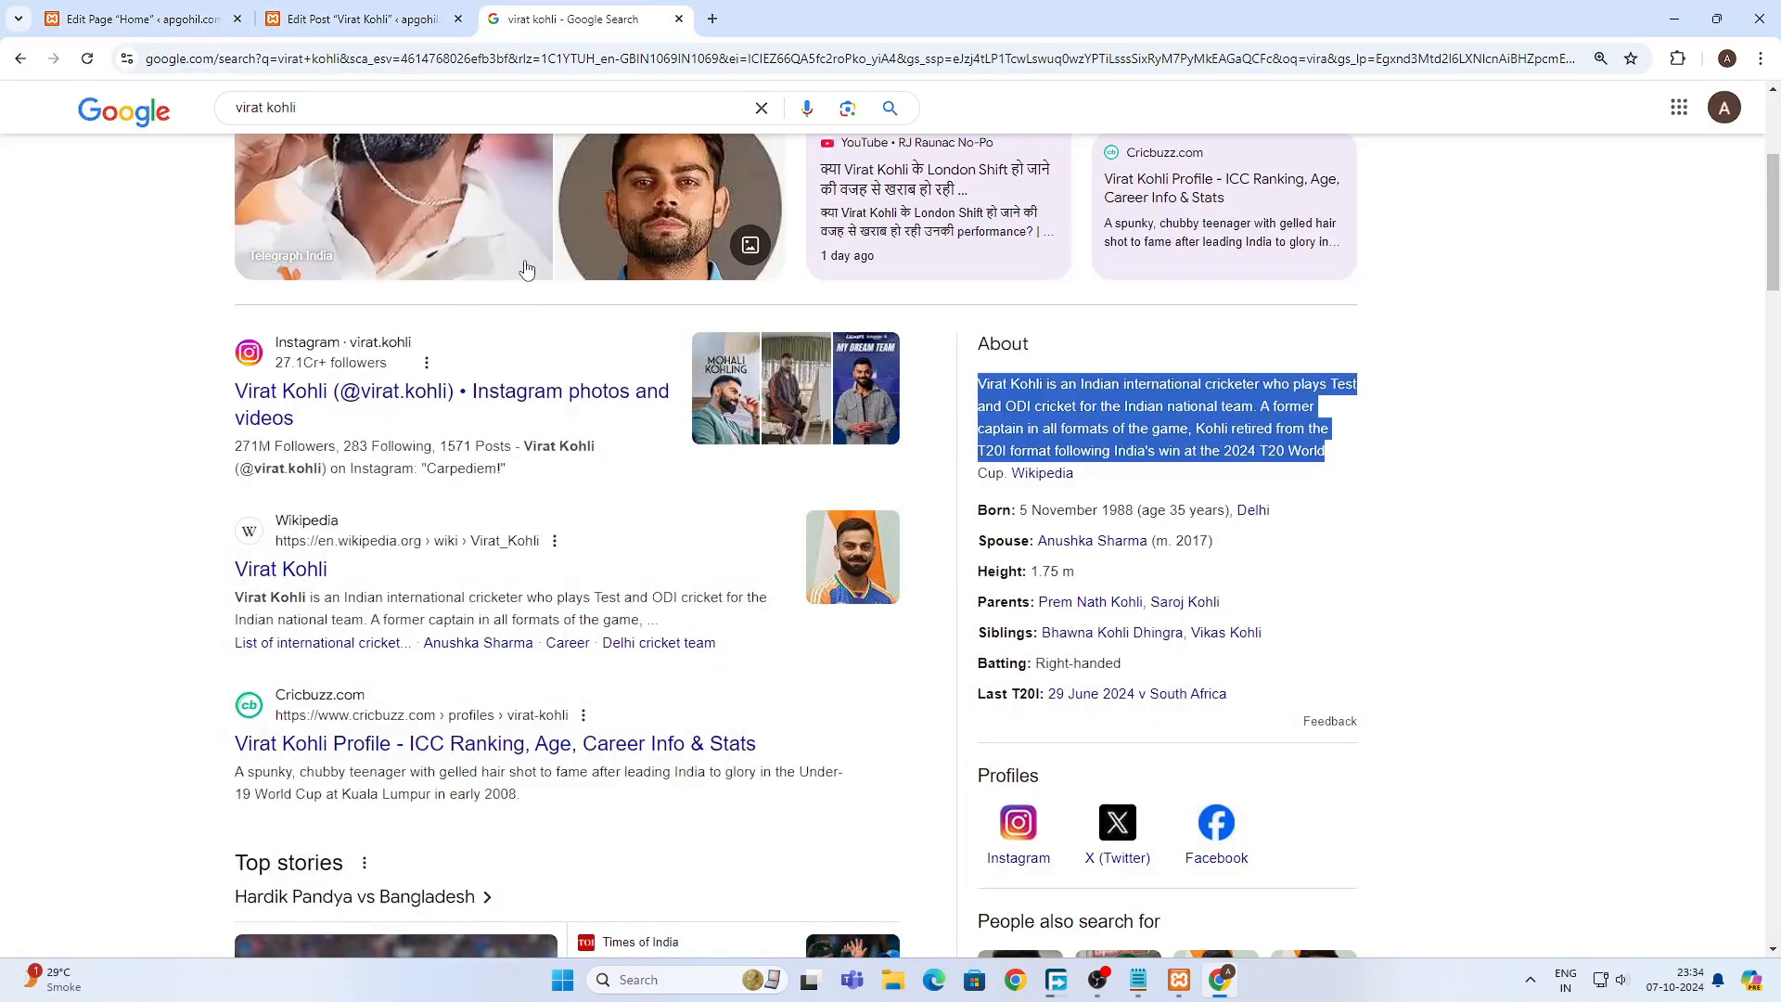
pyautogui.scroll(4, 529, 390)
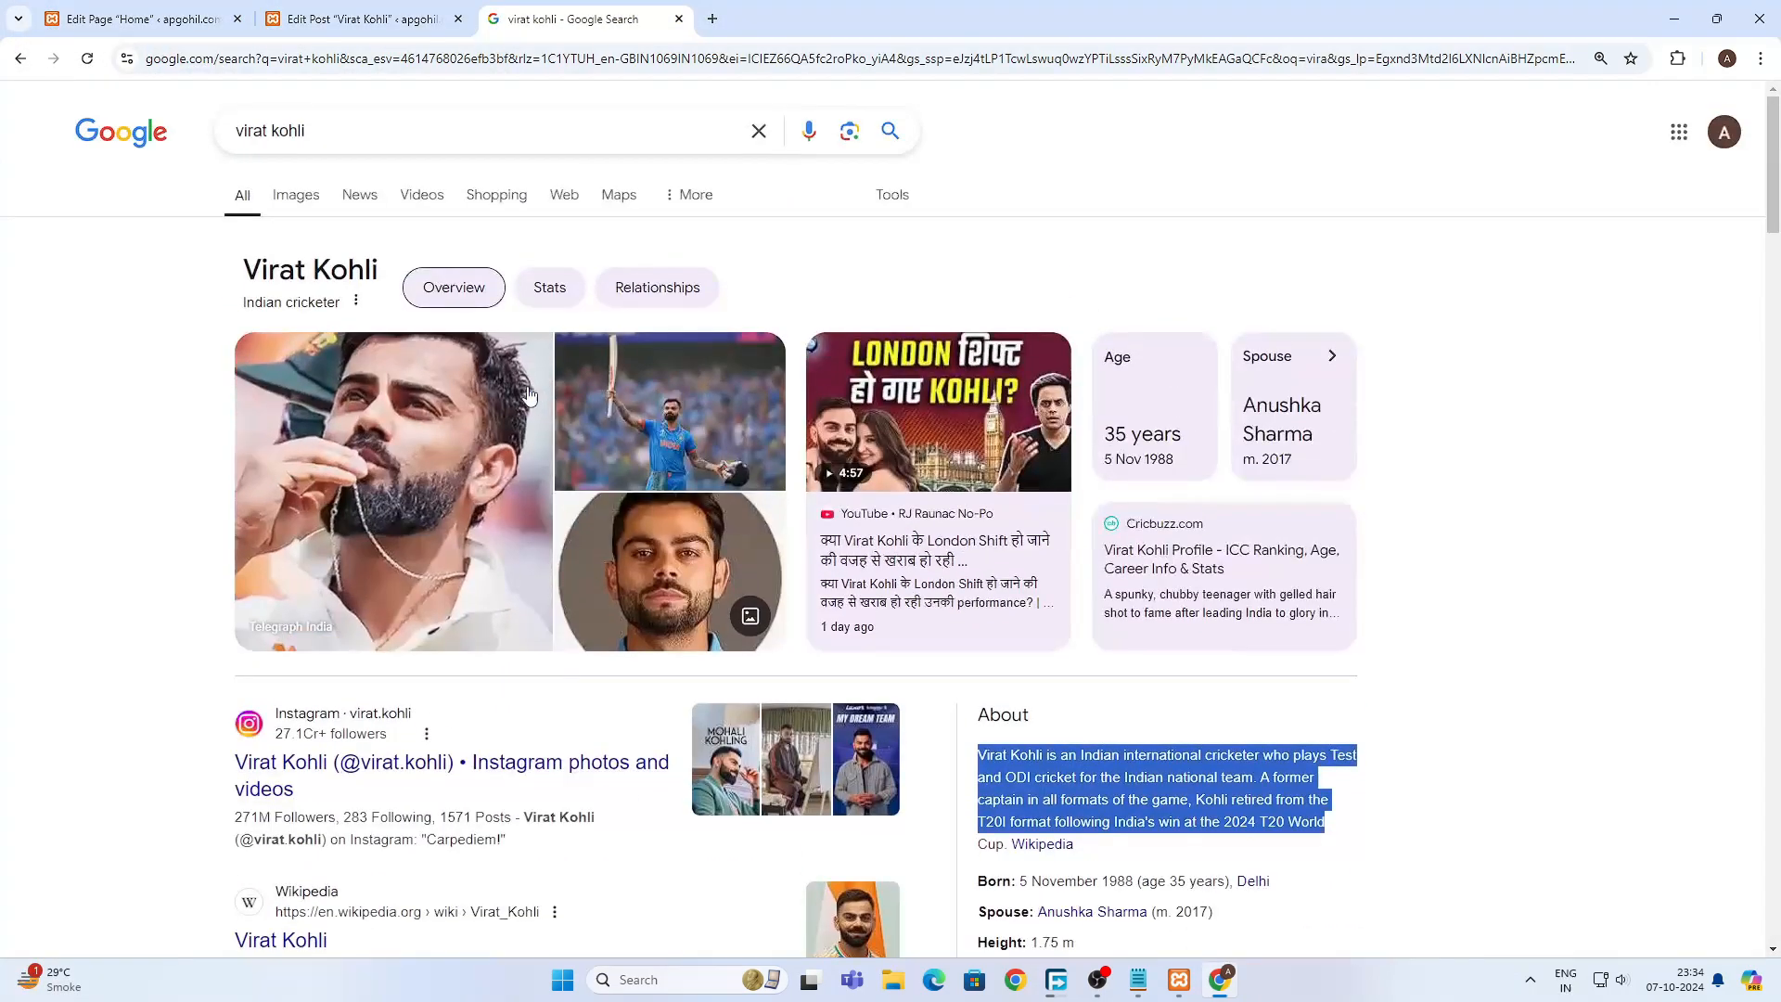
pyautogui.click(296, 193)
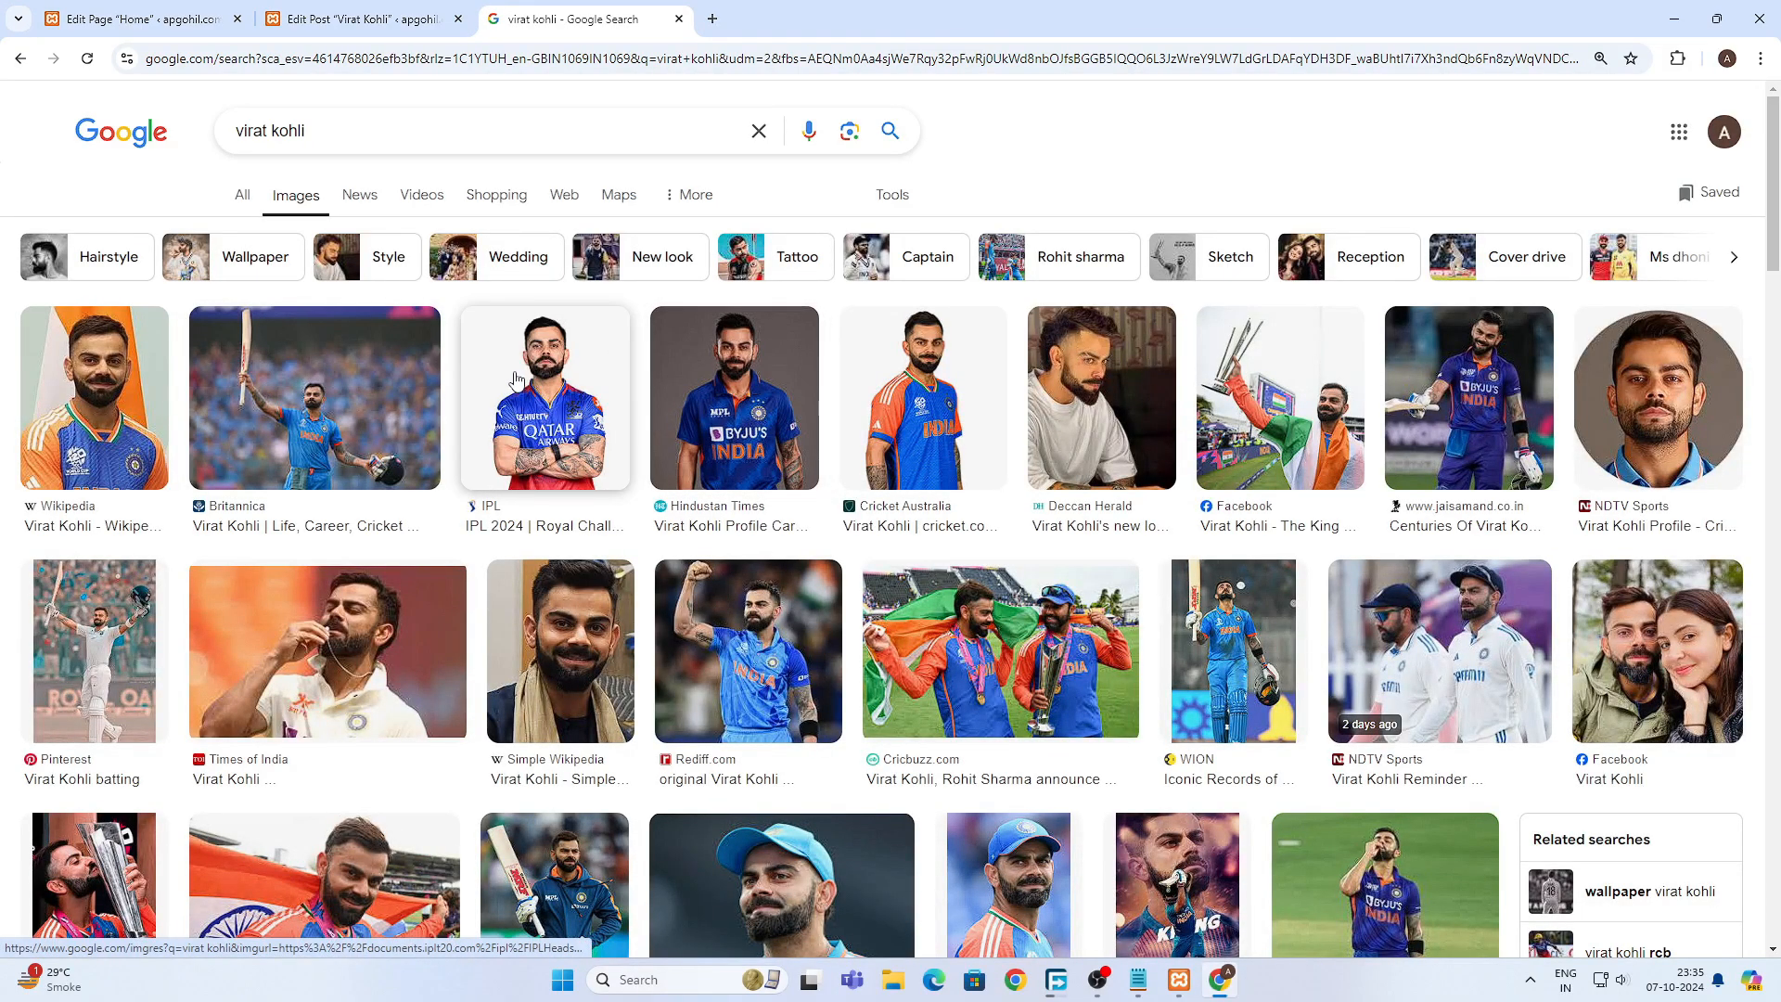
pyautogui.click(255, 423)
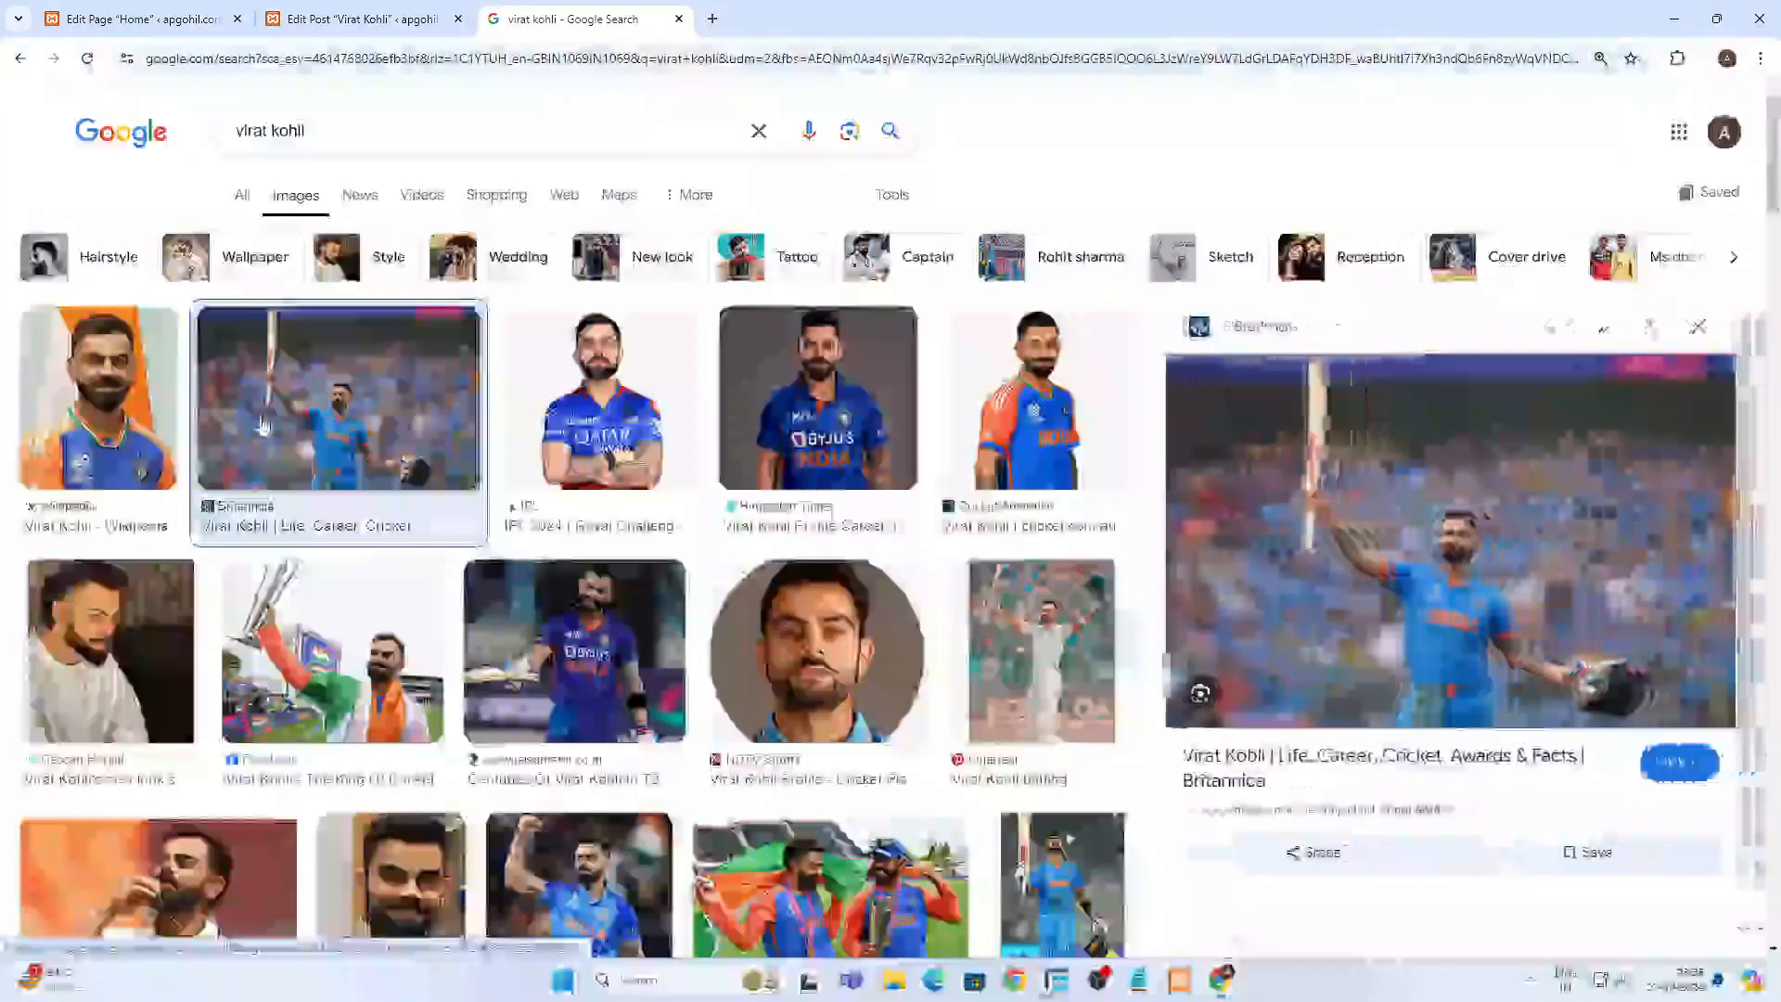
pyautogui.click(1477, 569)
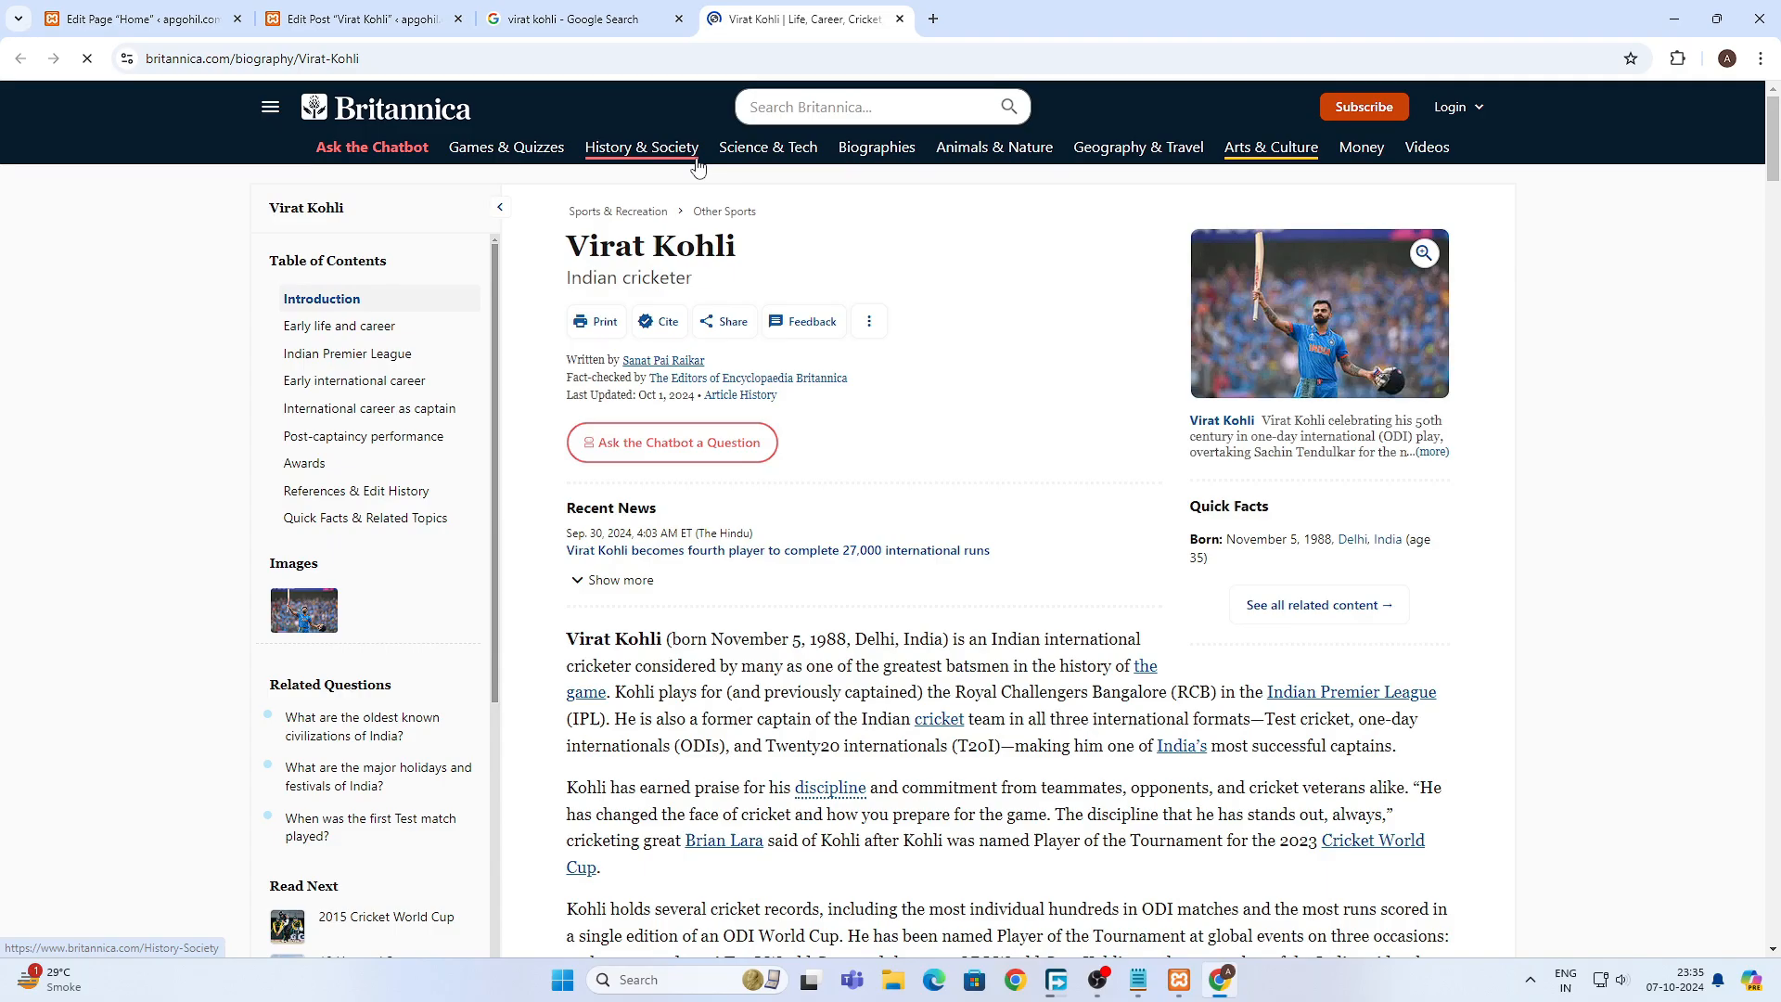
pyautogui.scroll(-10, 722, 326)
pyautogui.scroll(-3, 721, 327)
pyautogui.click(583, 18)
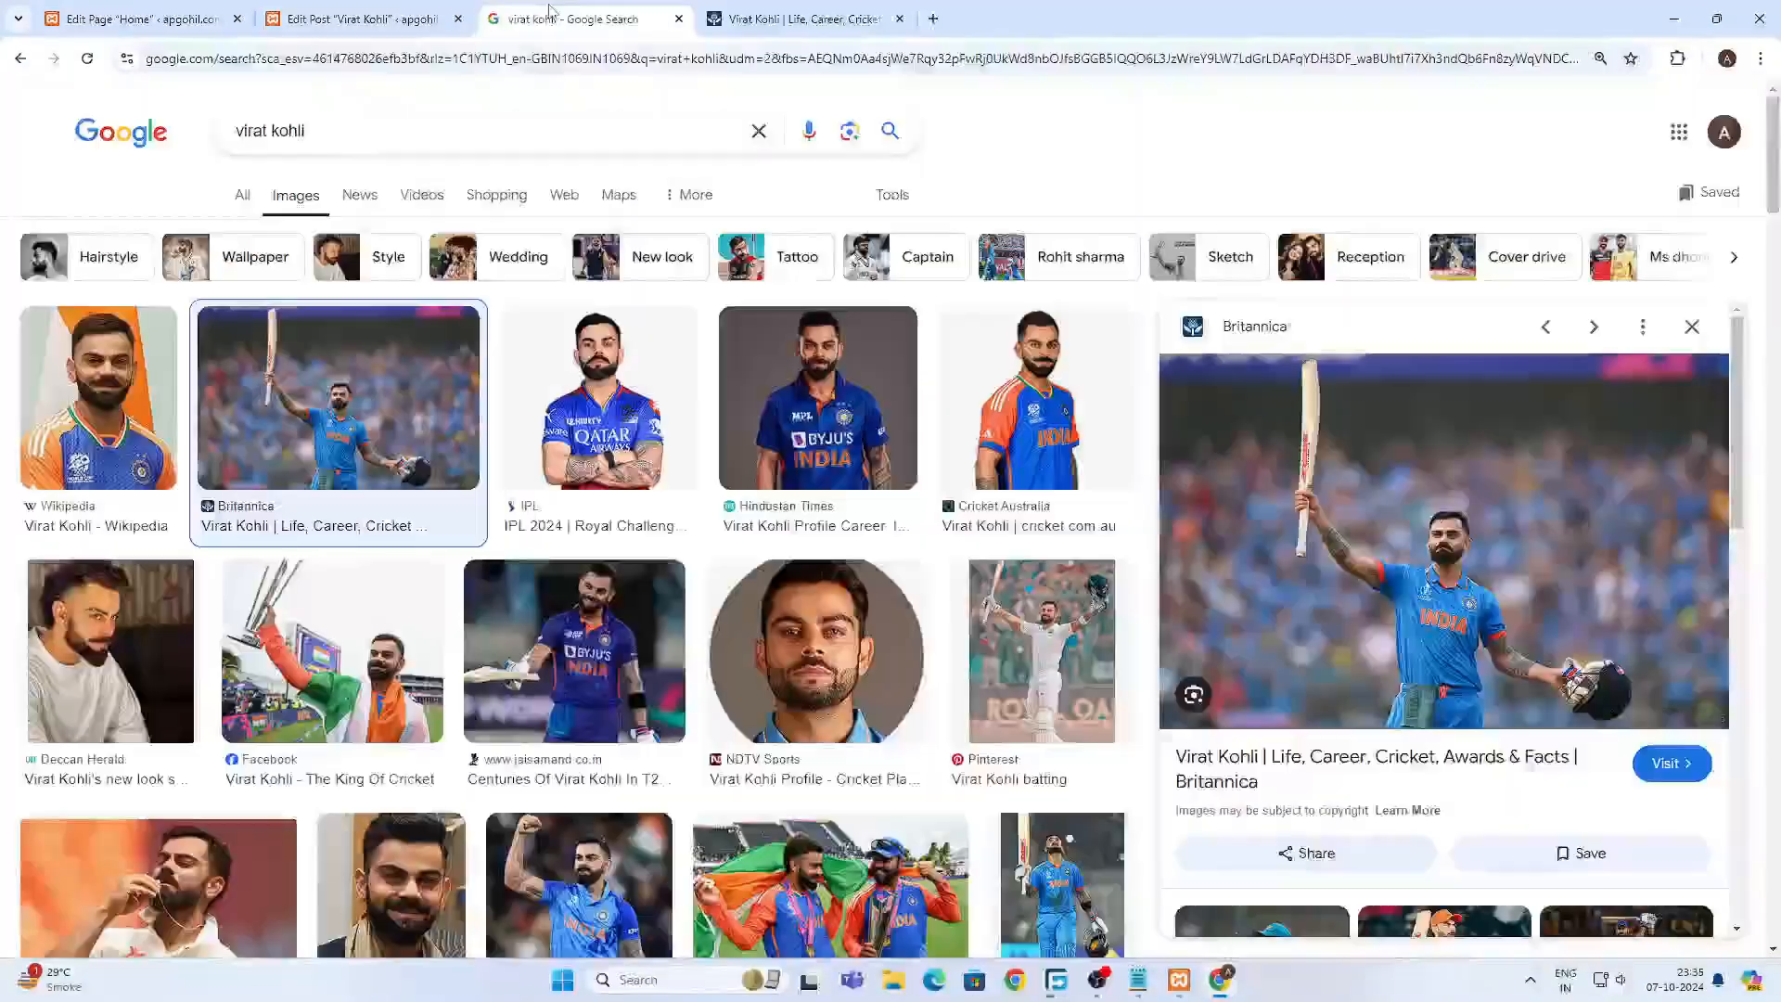
# - Open the previewed Britannica photo by itself in a new browser tab and switch to that tab
pyautogui.rightClick(1503, 544)
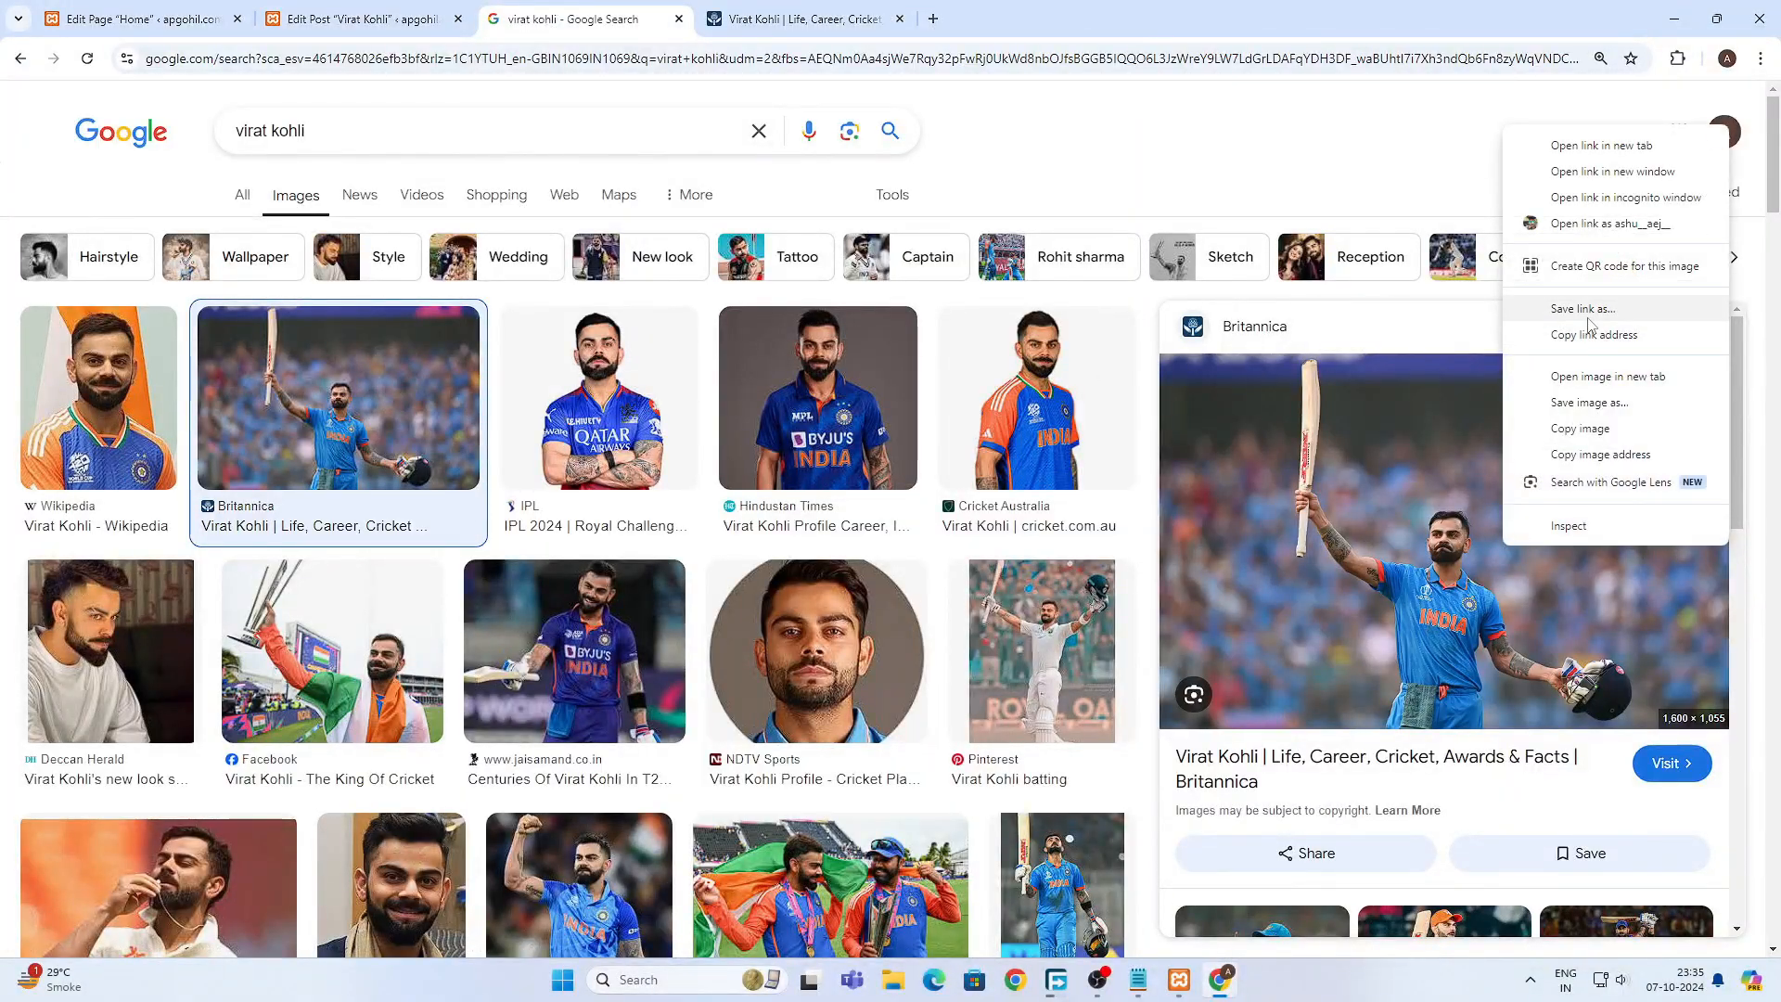
pyautogui.click(1588, 378)
pyautogui.click(1020, 19)
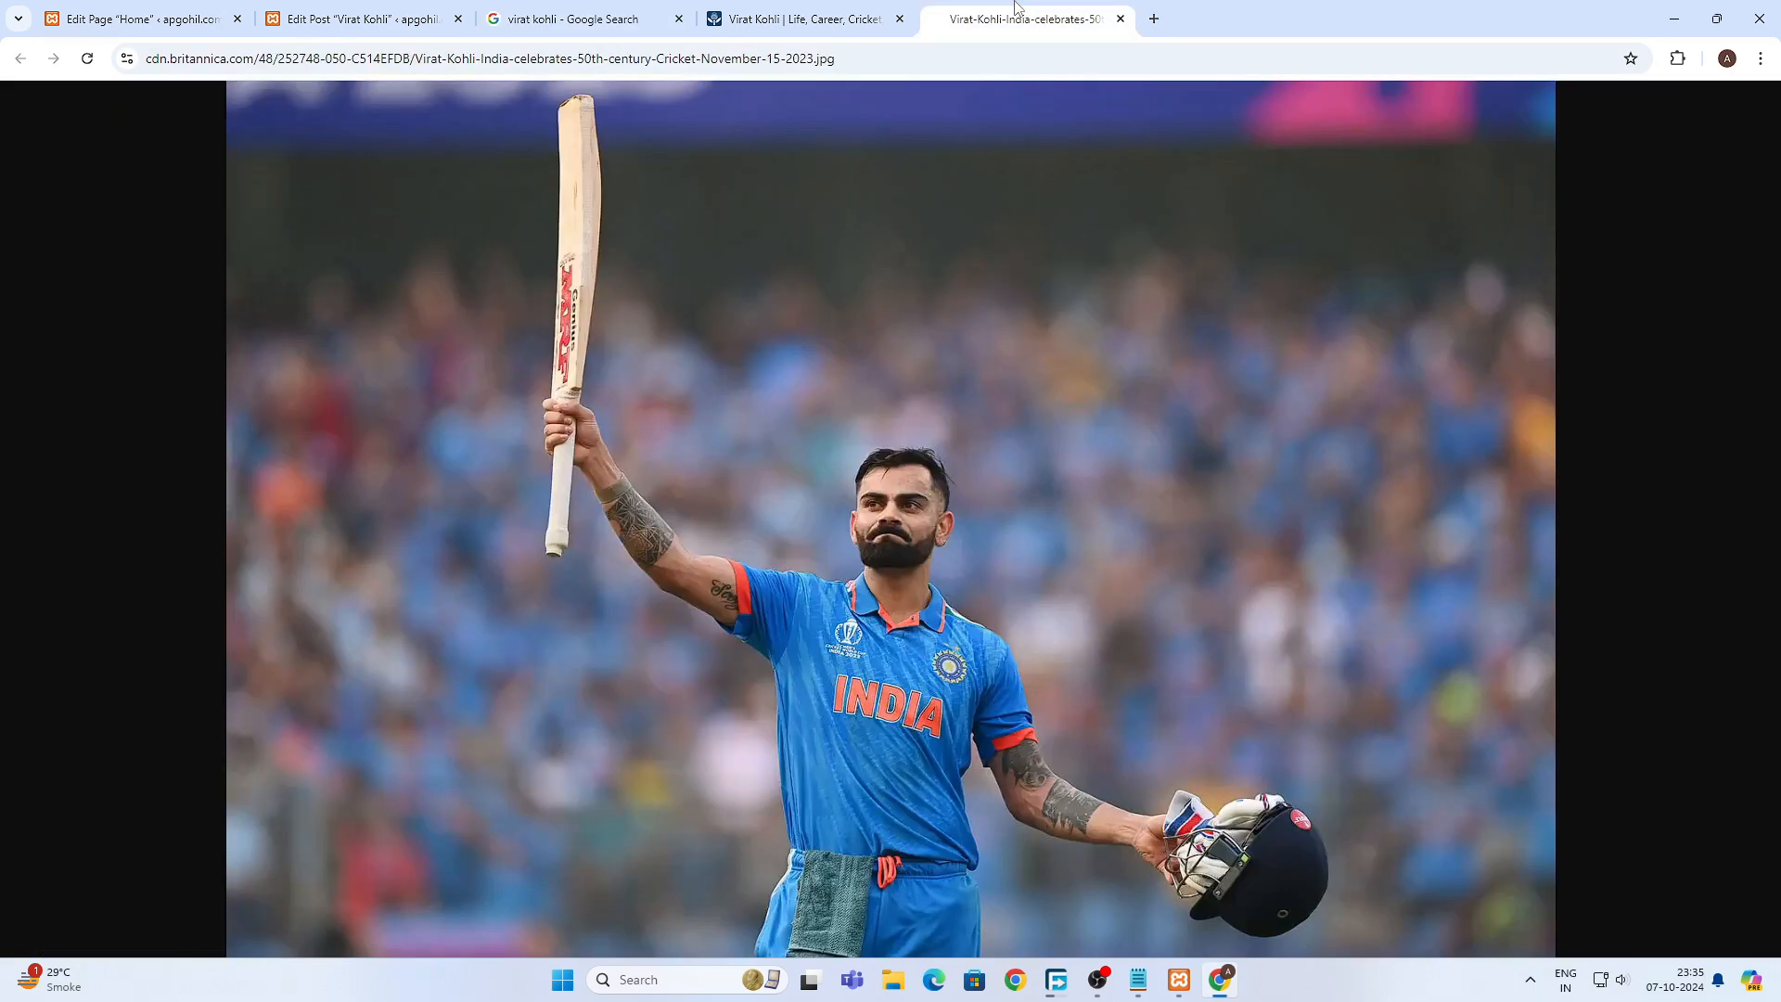
pyautogui.rightClick(789, 303)
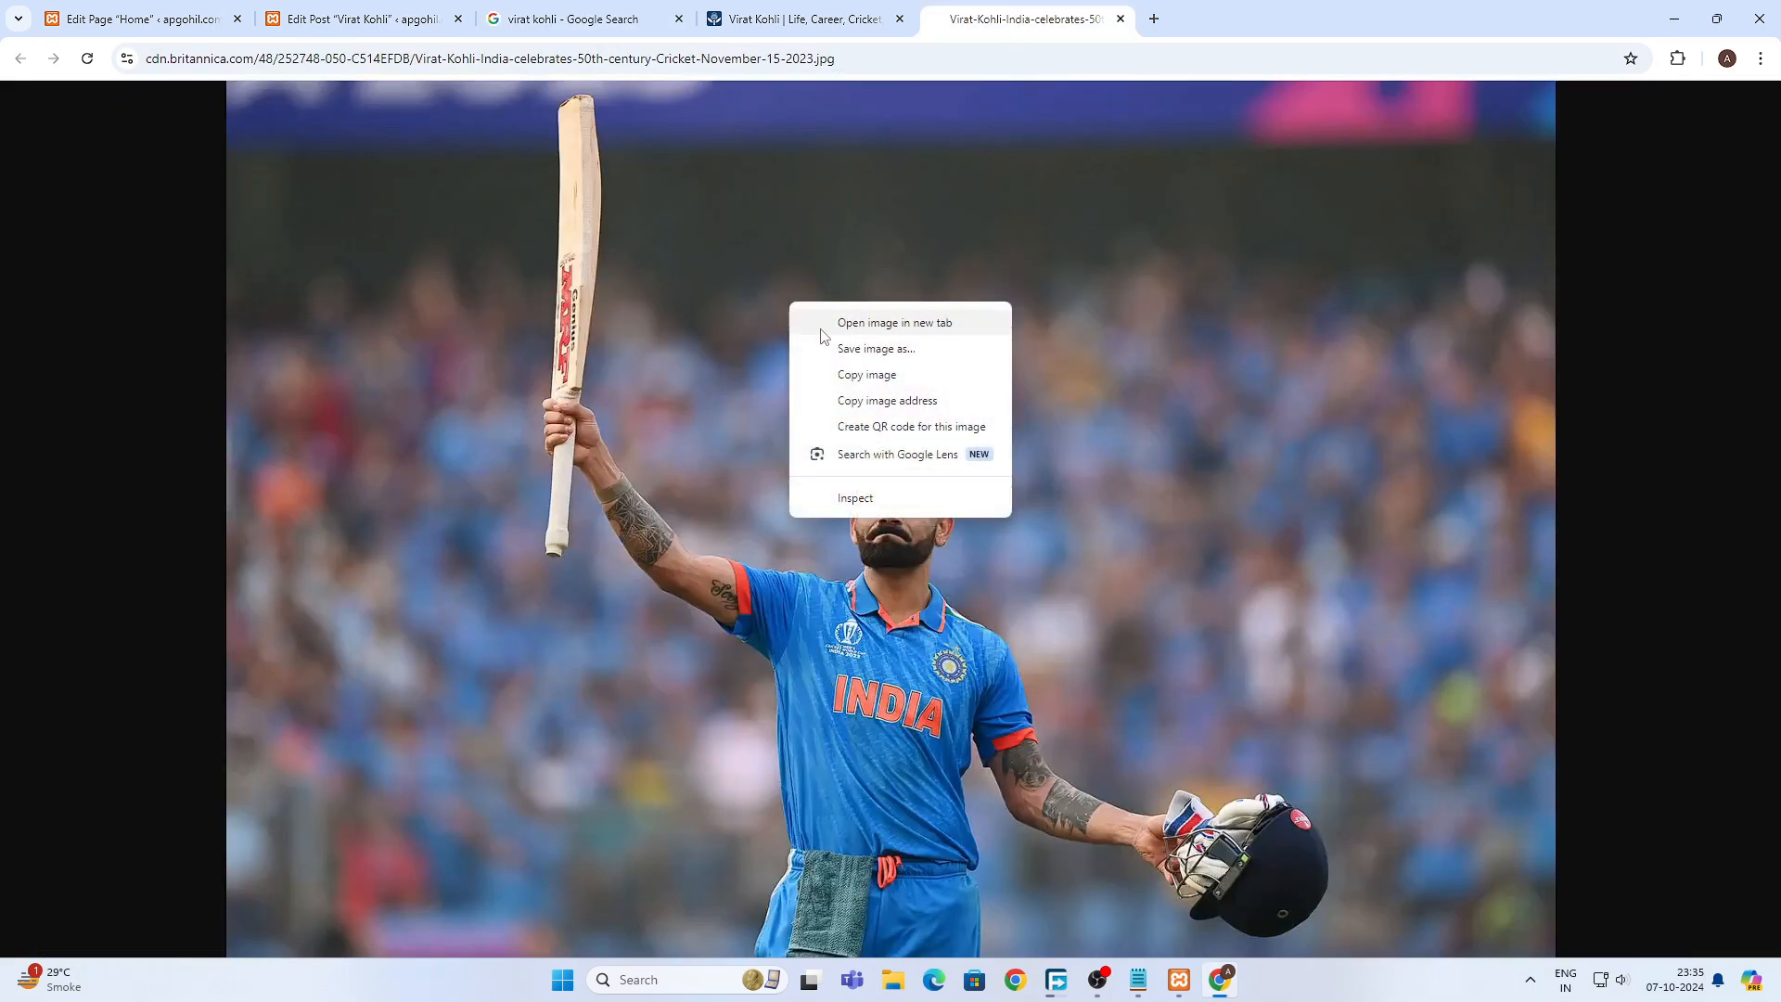
pyautogui.click(861, 349)
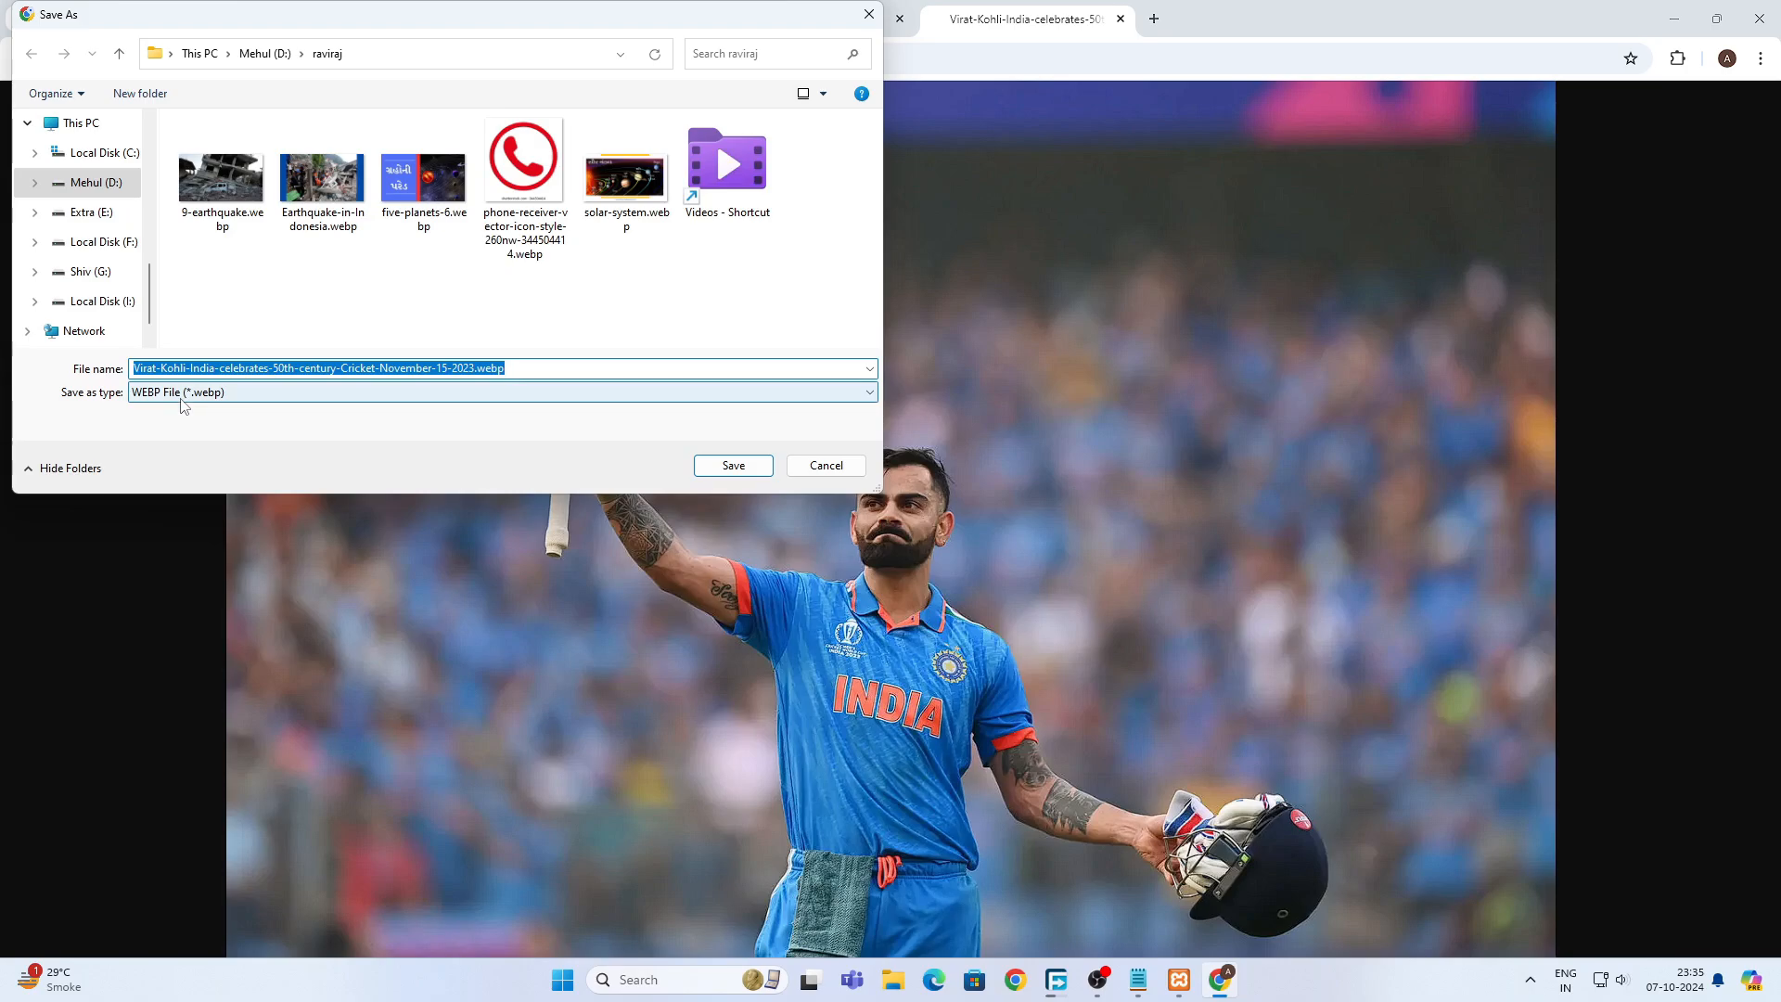
pyautogui.click(821, 465)
# - Open the full-size photo once more in another browser tab and switch to the new copy
pyautogui.rightClick(823, 218)
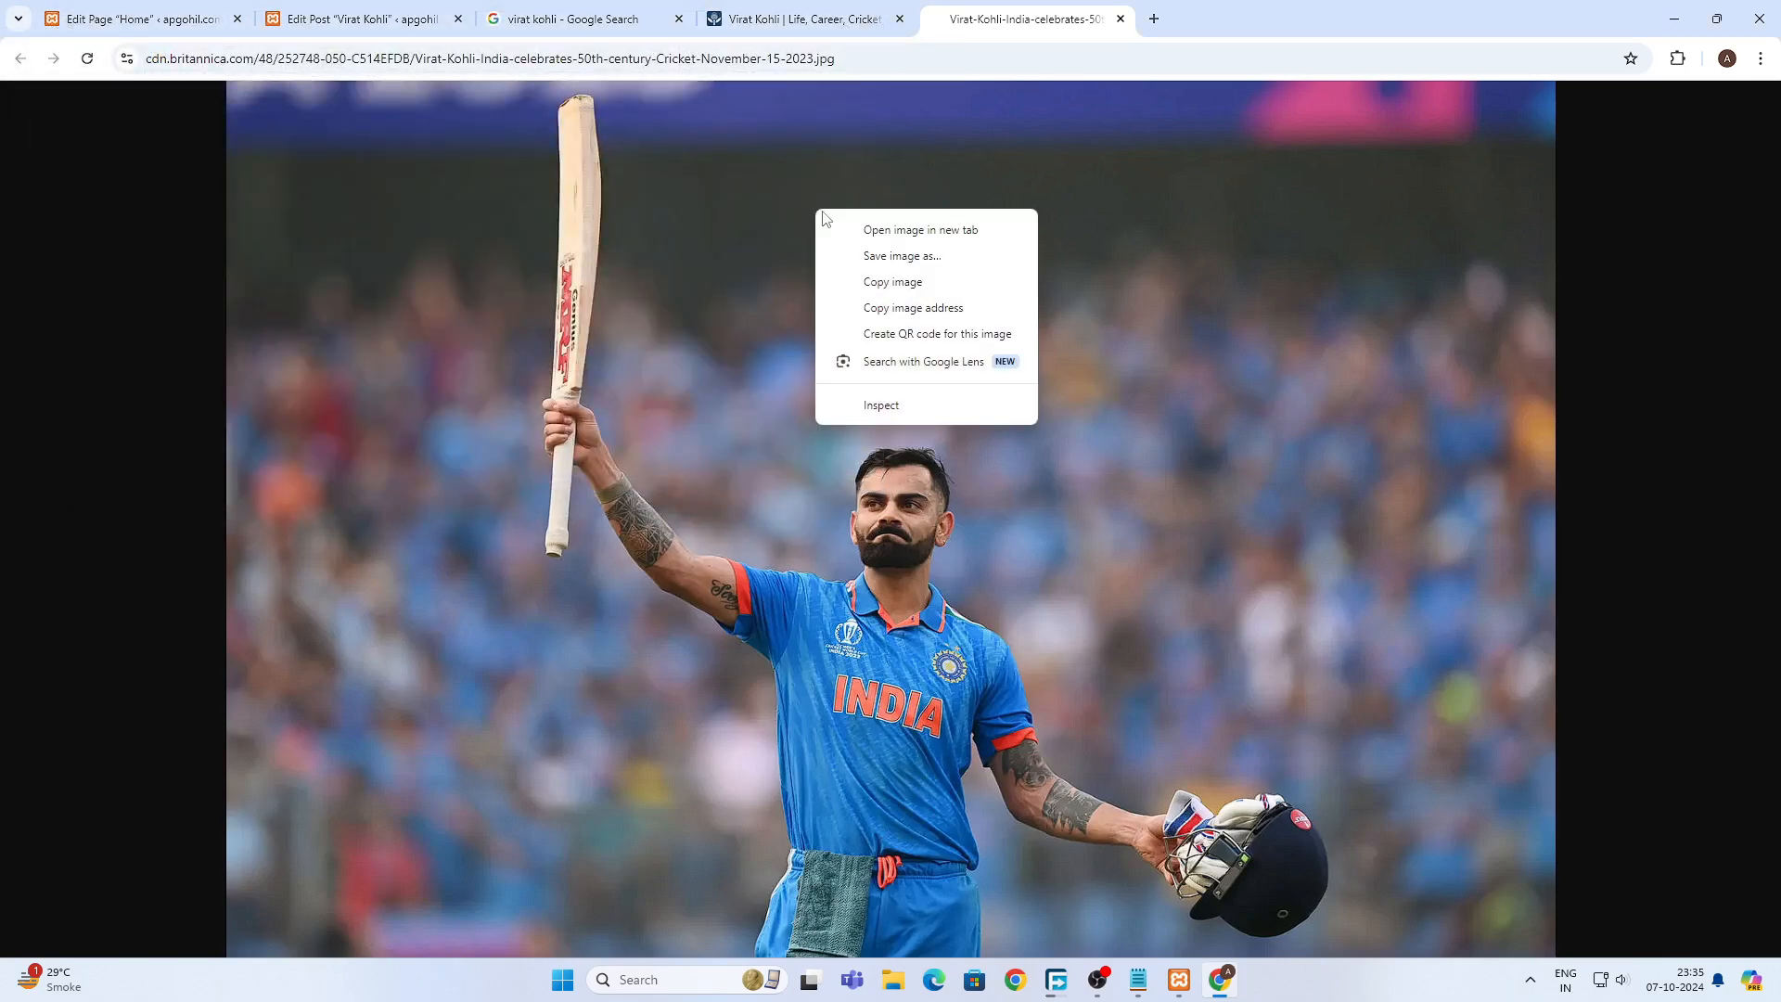
pyautogui.click(855, 230)
pyautogui.click(1188, 25)
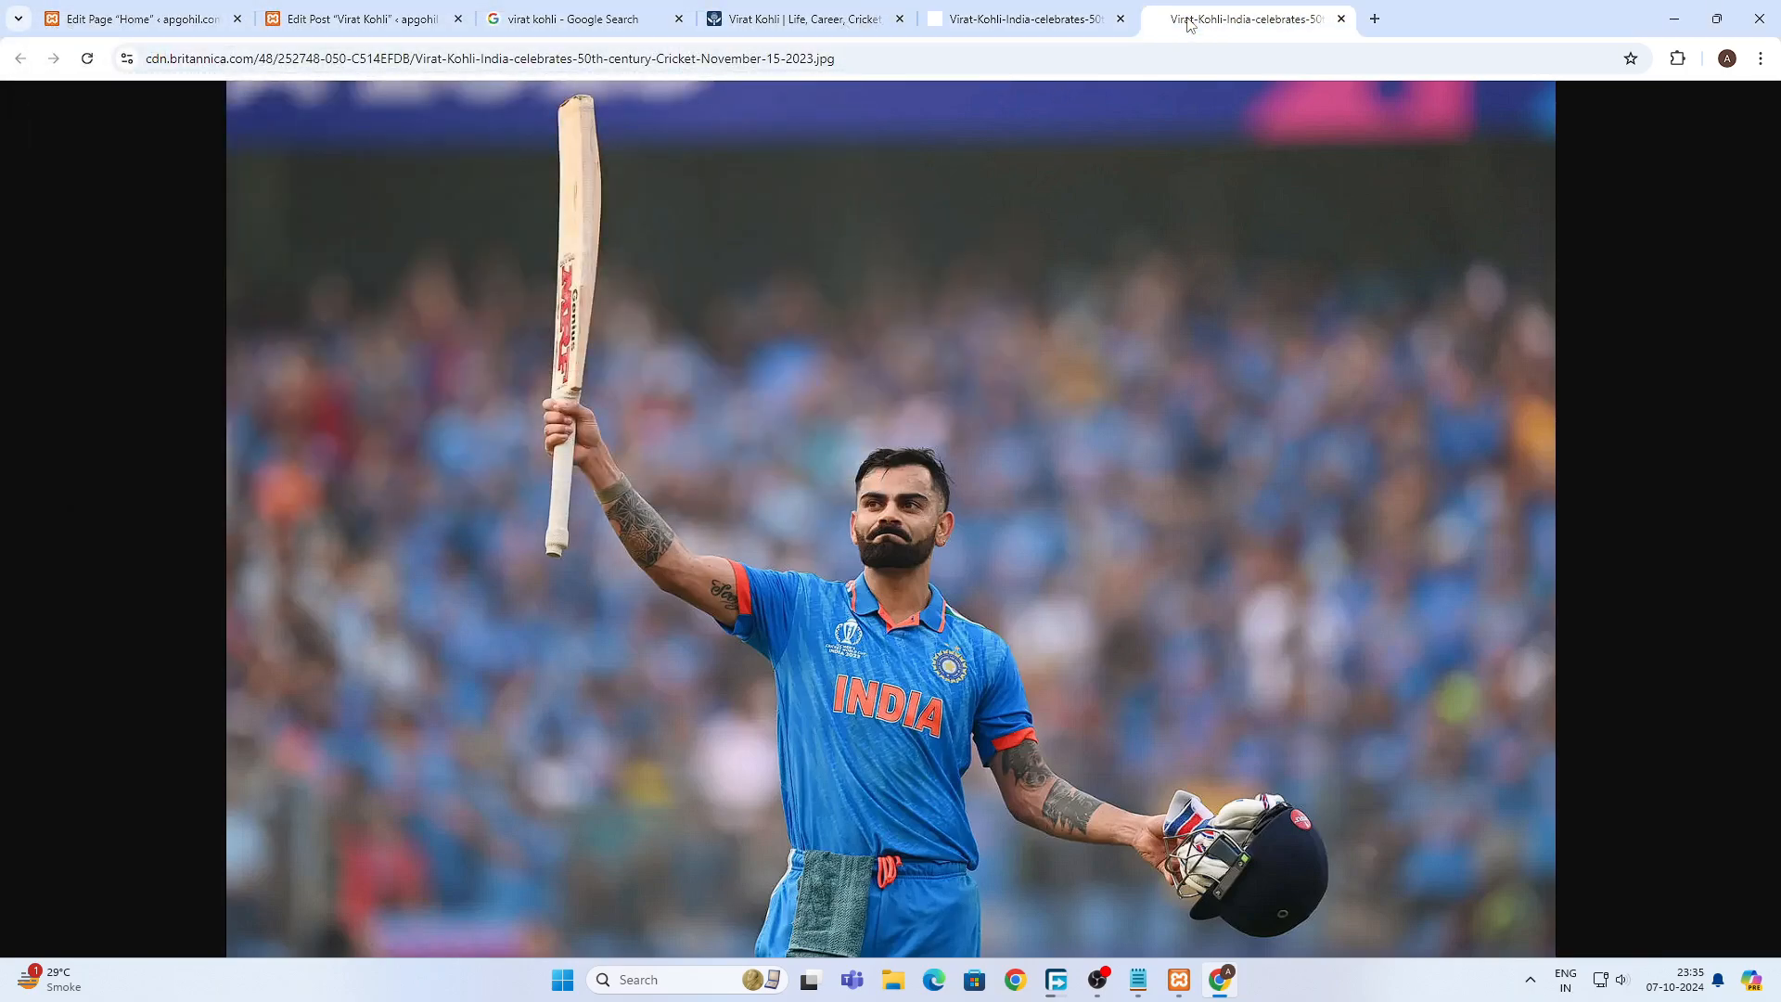
pyautogui.rightClick(877, 186)
pyautogui.click(965, 235)
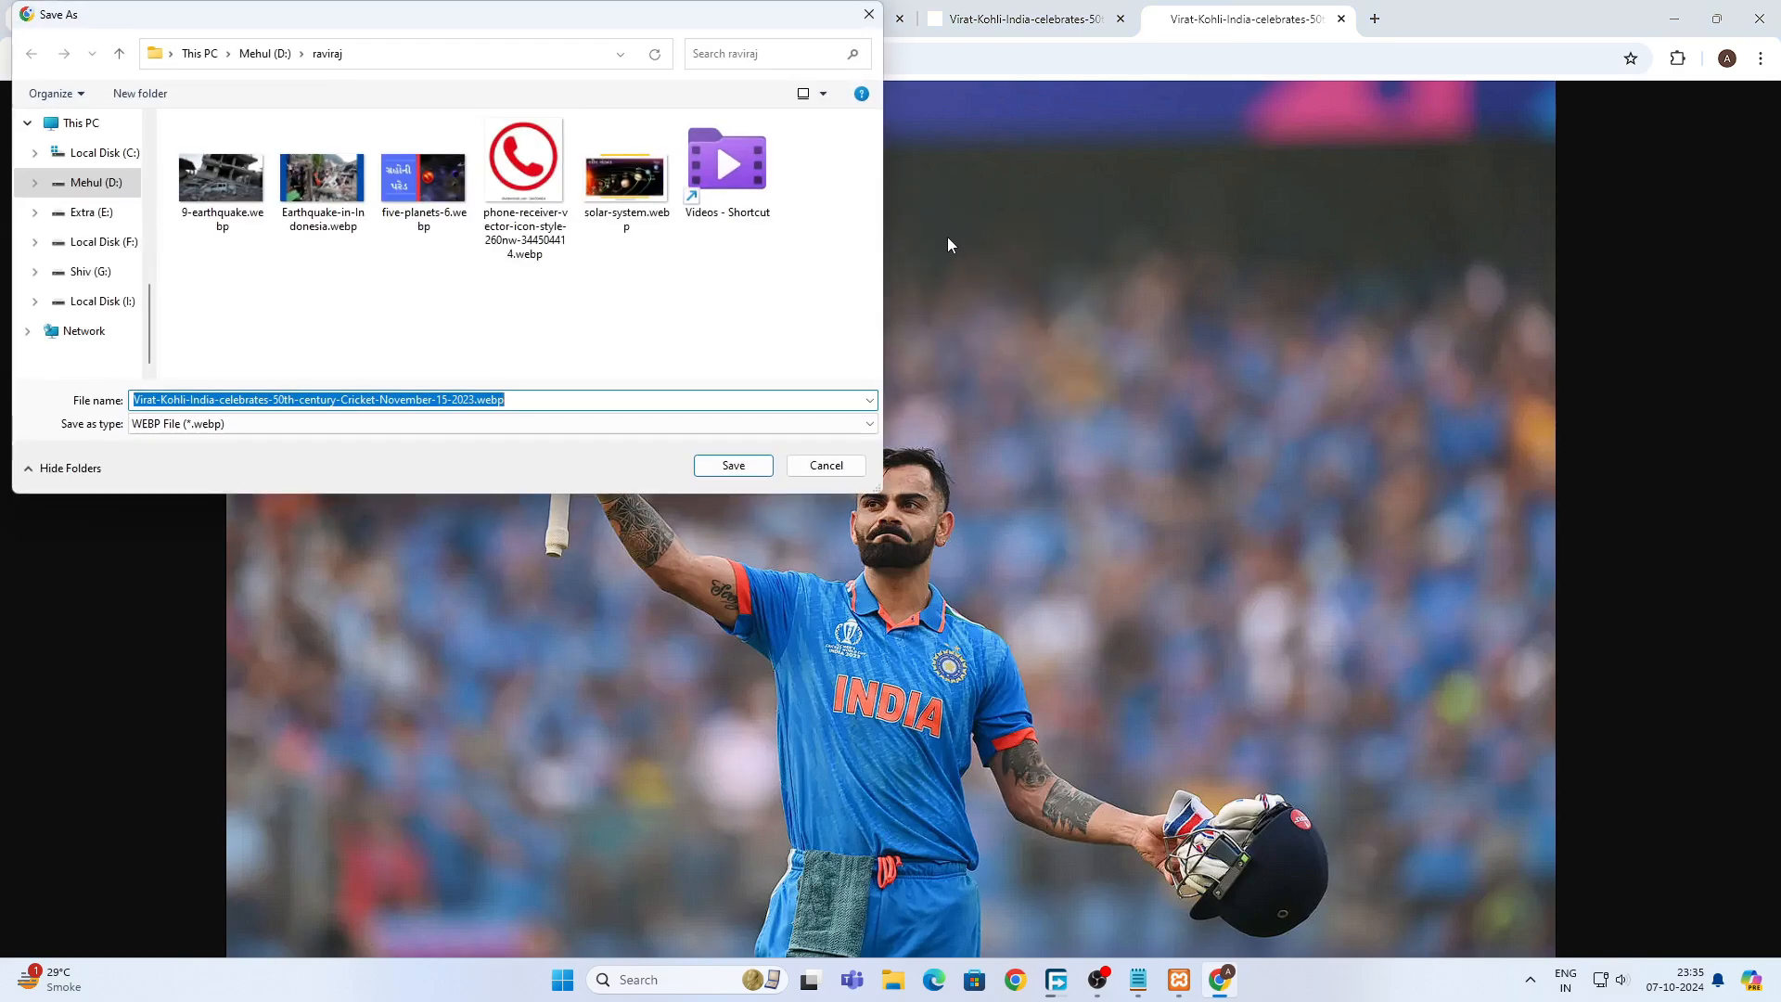
pyautogui.click(863, 19)
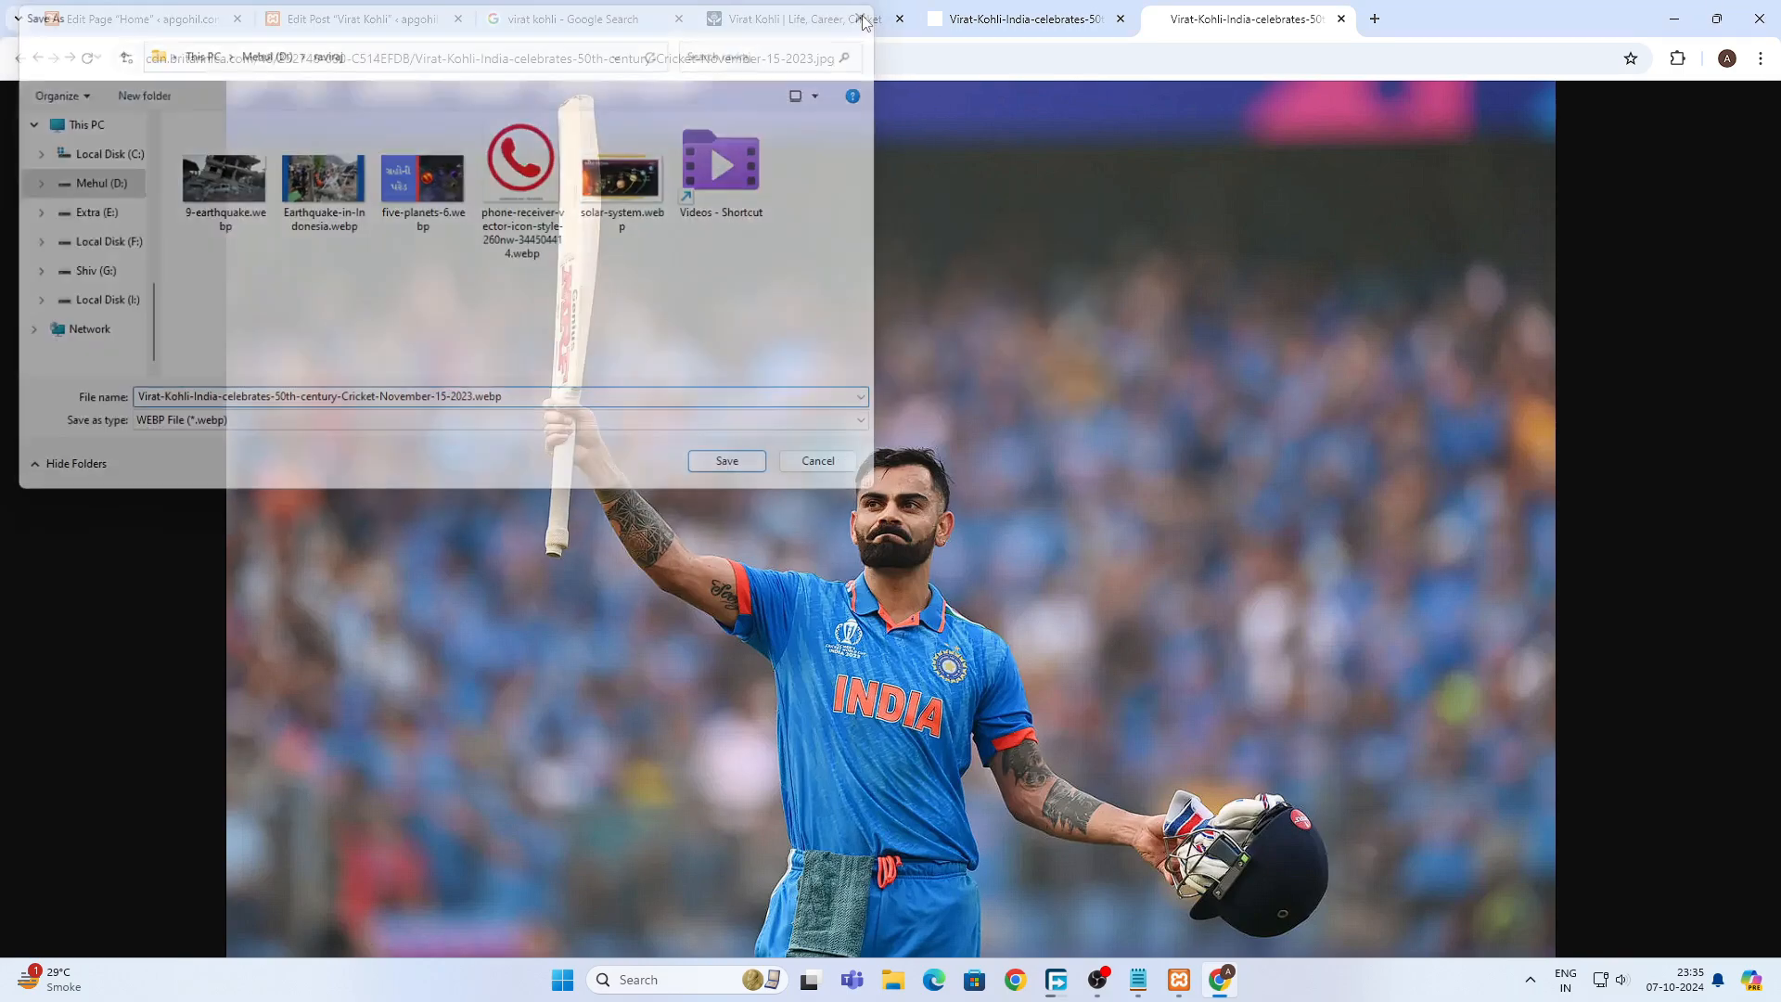
pyautogui.click(1341, 19)
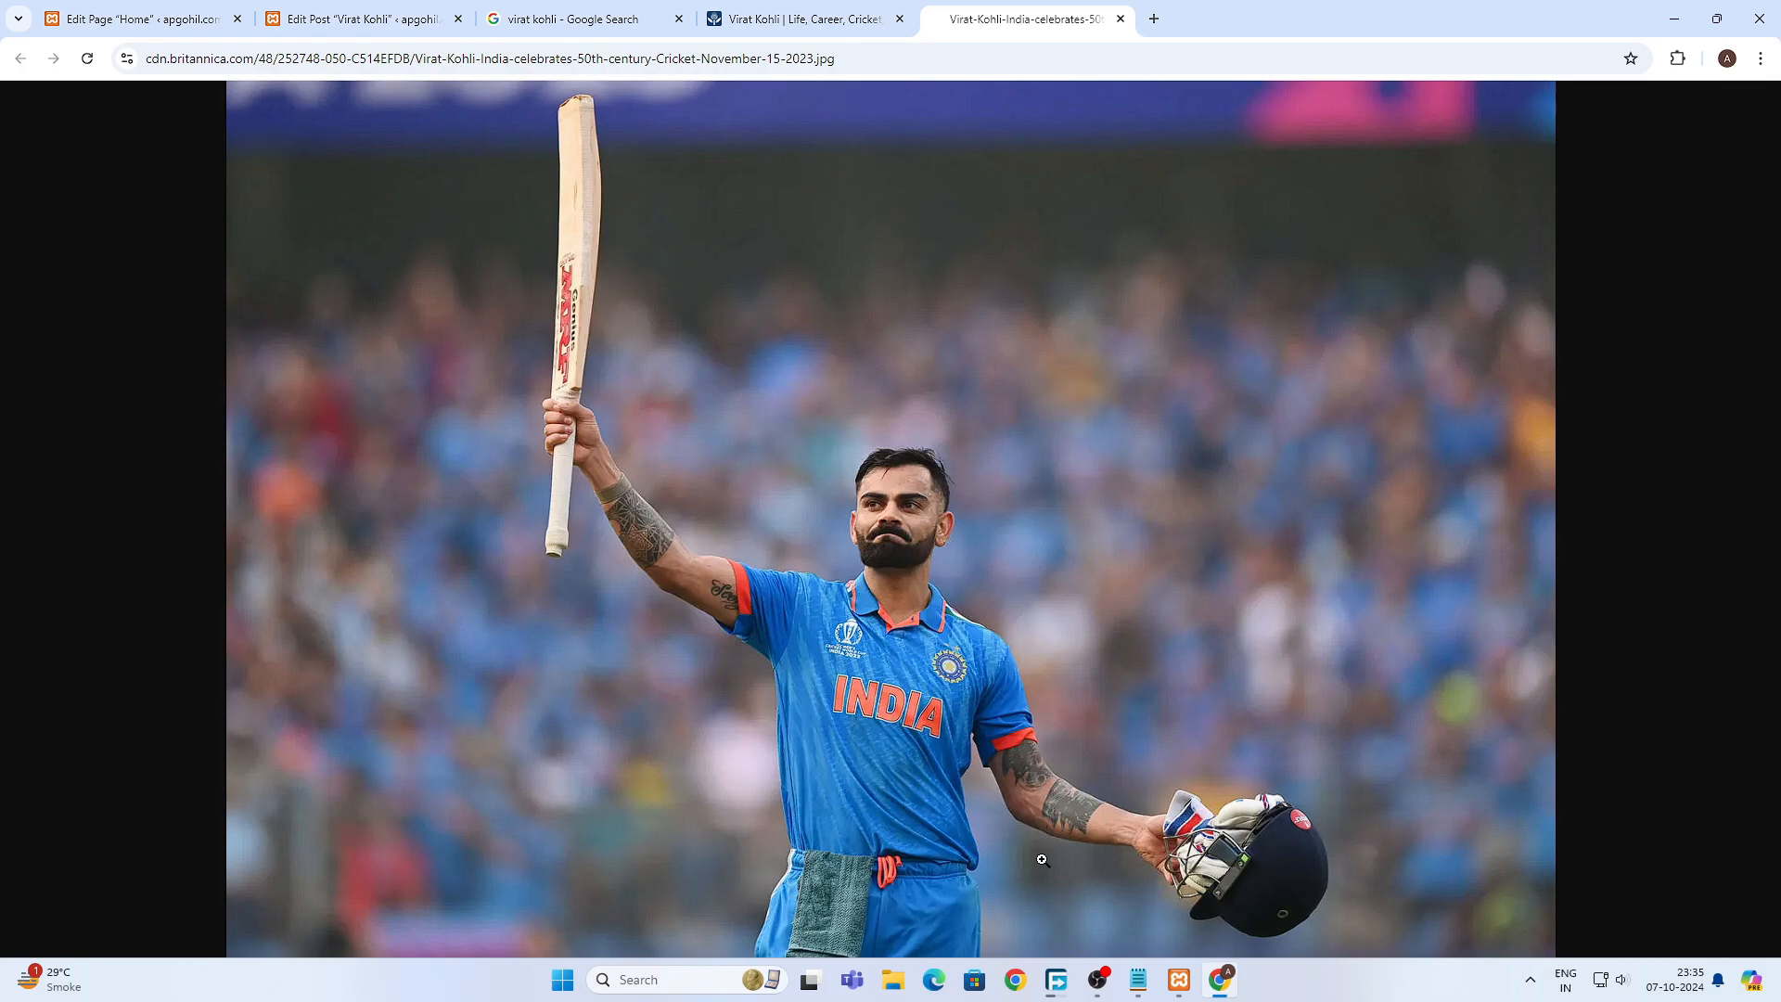
# - Open Snipping Tool and capture a rectangular snip of the whole Virat Kohli photo
pyautogui.press('super')
pyautogui.write('sni')
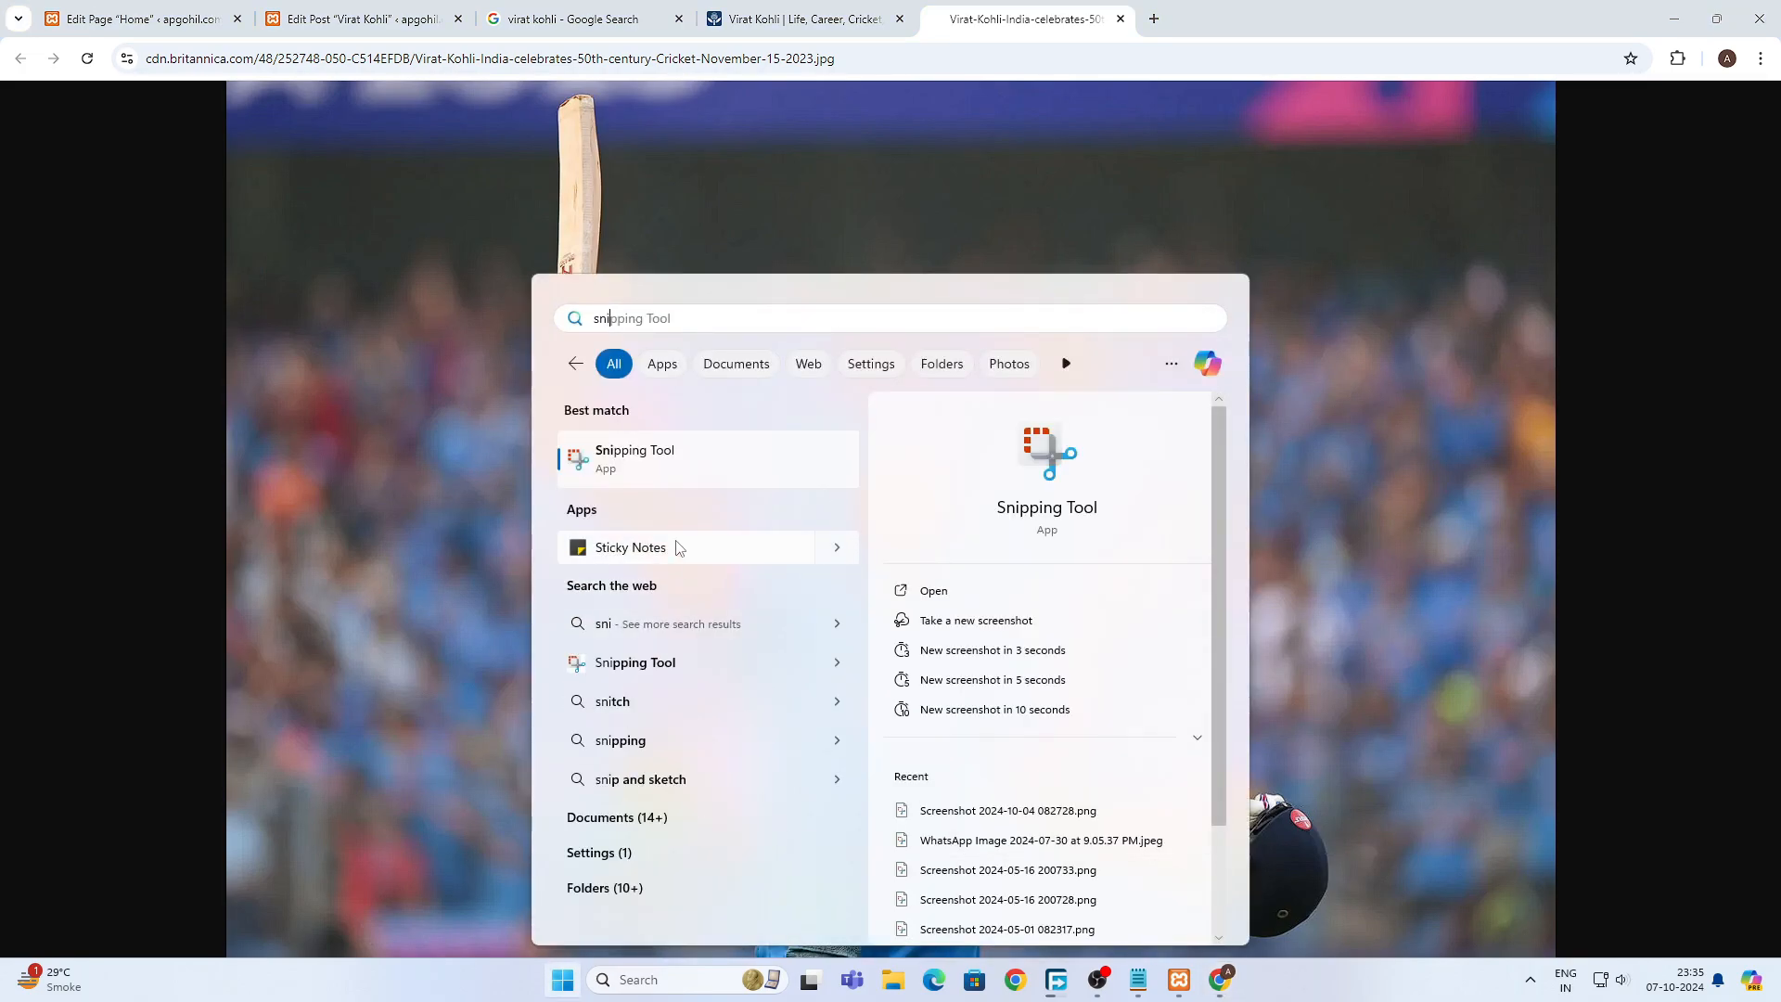
pyautogui.click(623, 464)
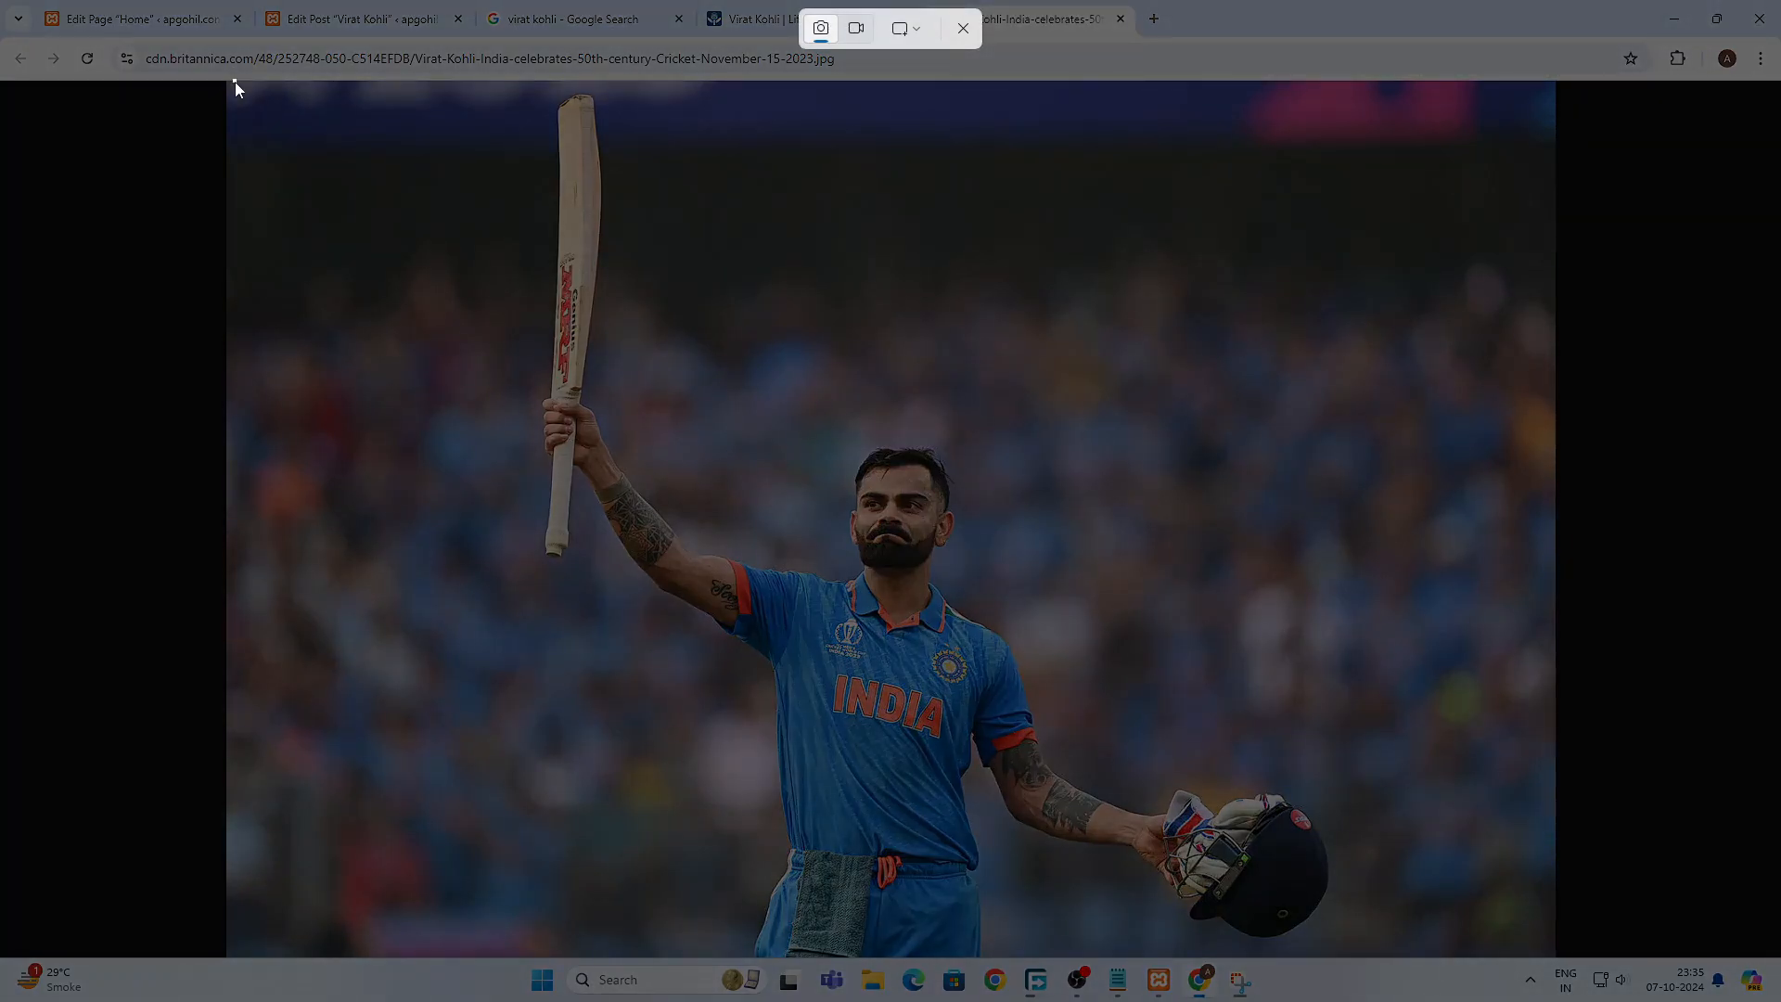
pyautogui.moveTo(235, 82); pyautogui.dragTo(1551, 949)
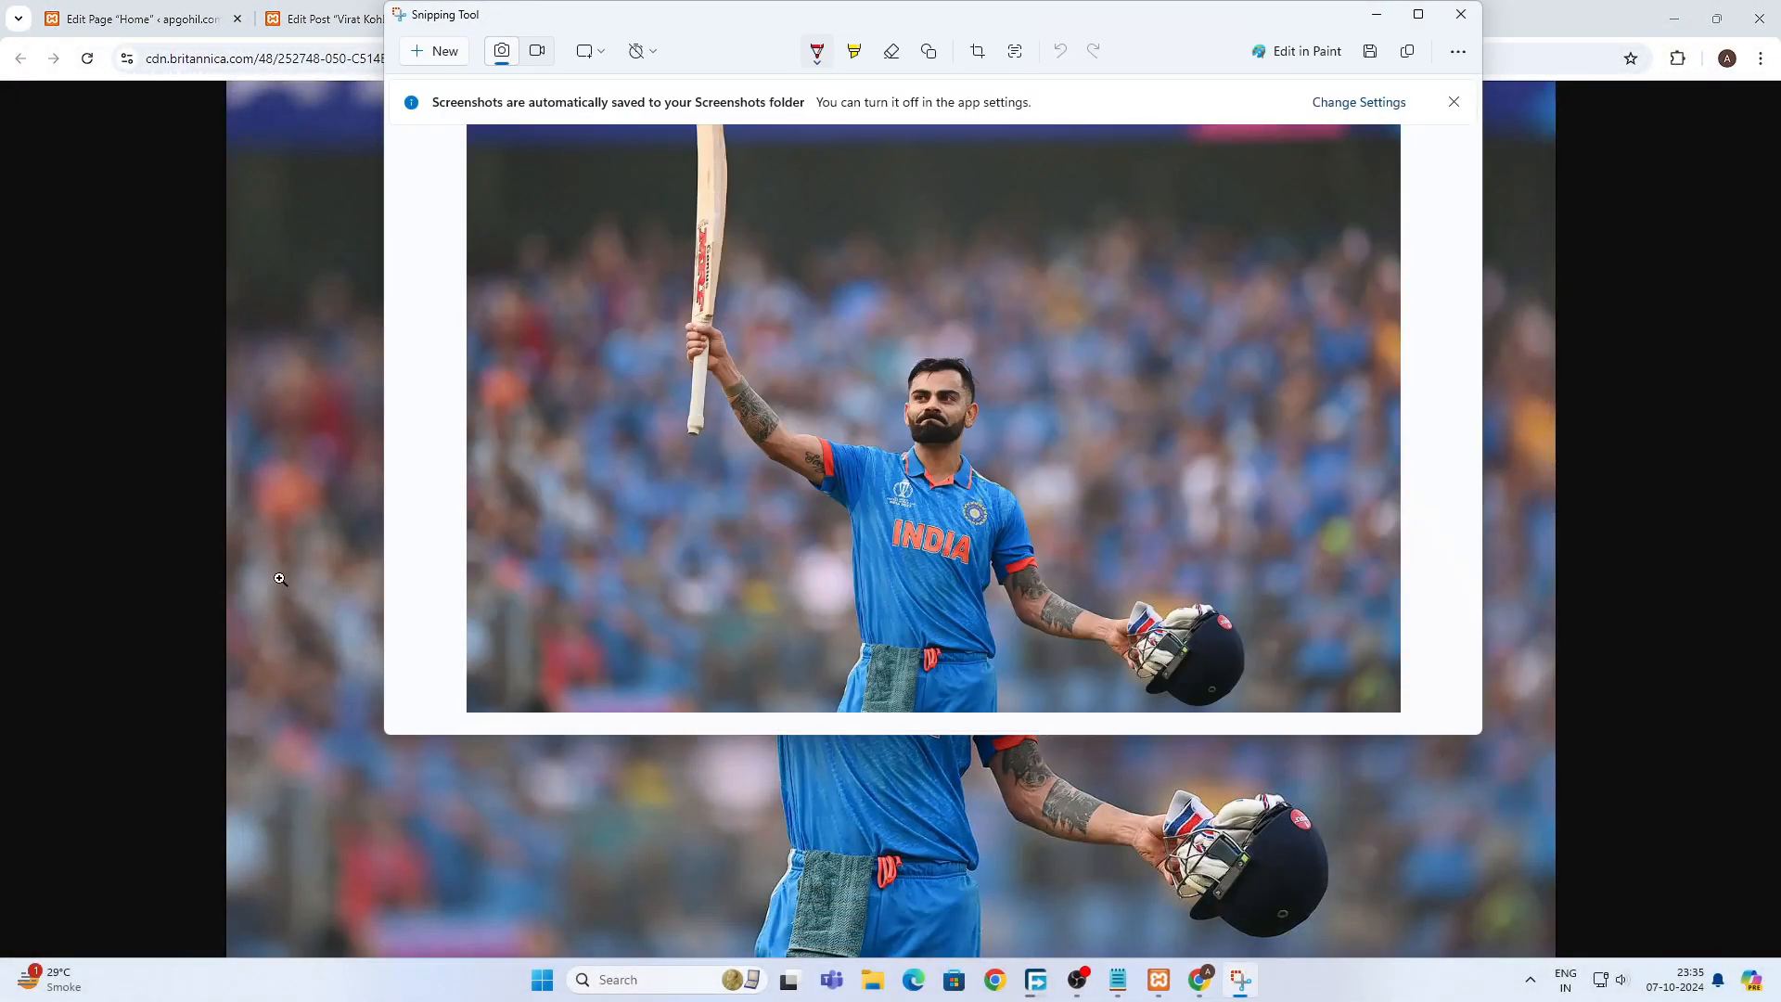
# - Save the snip as a JPG named "virat lholi" in the MY Product folder and minimize Snipping Tool
pyautogui.hotkey('ctrl', 's')
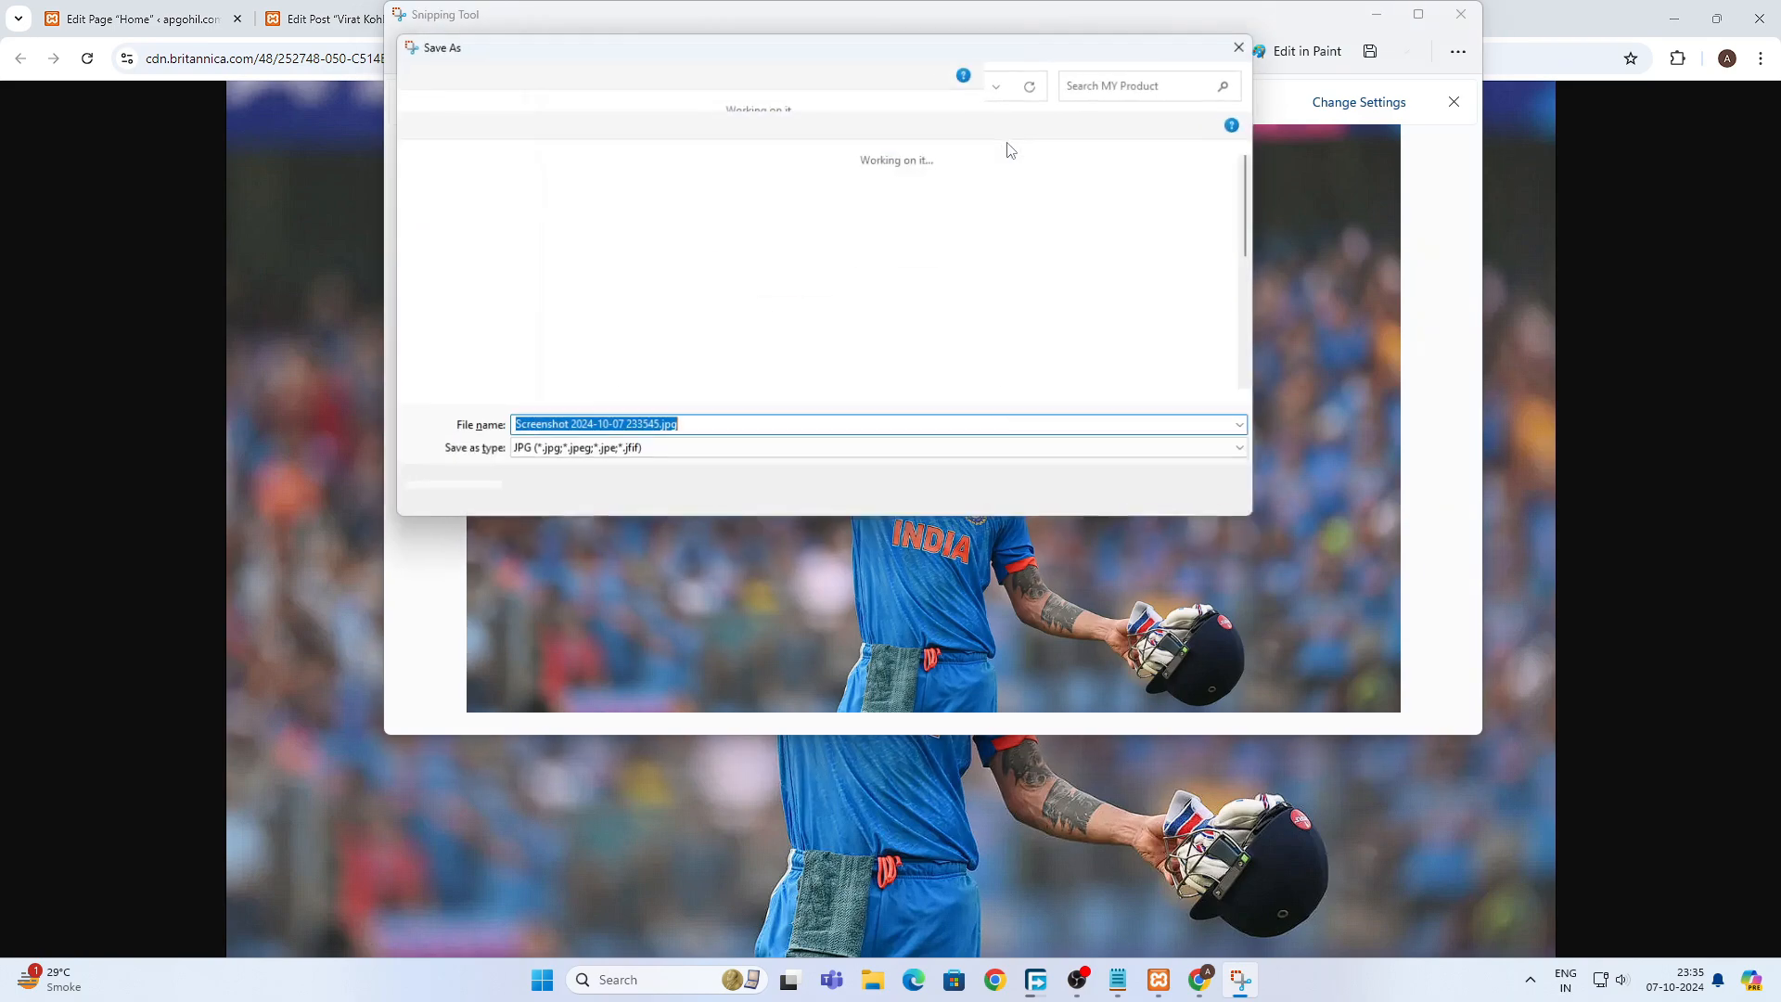
pyautogui.write('vi')
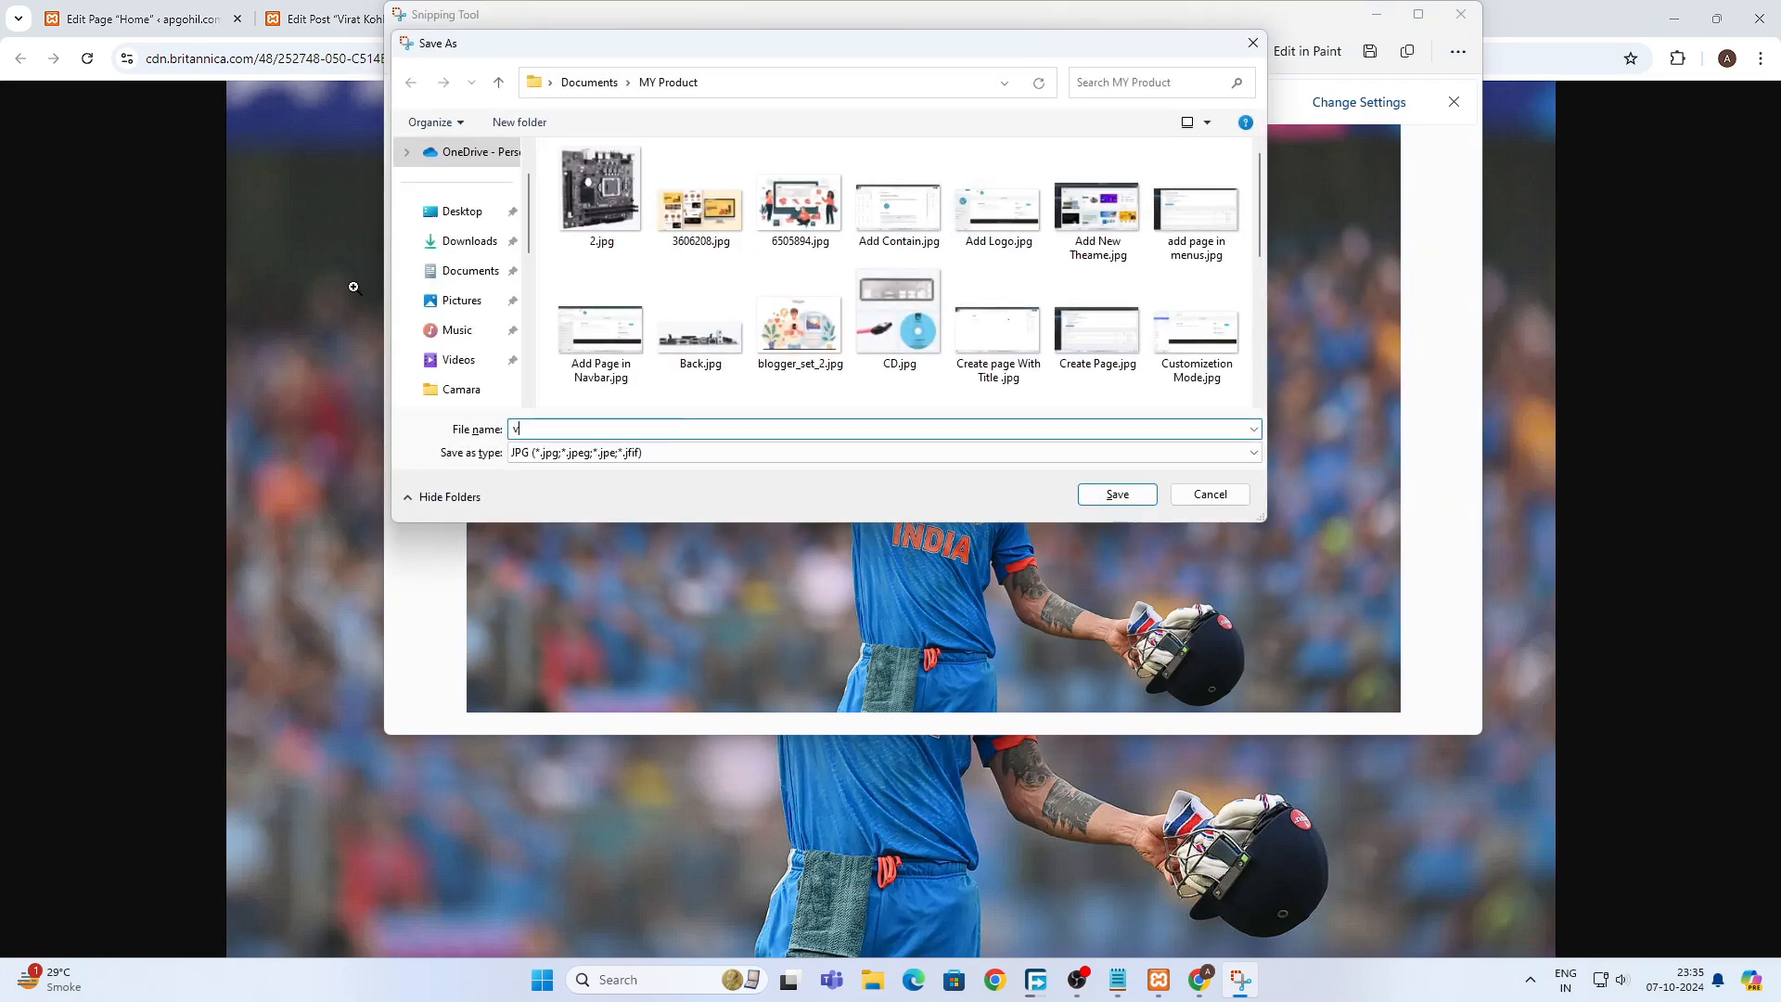
pyautogui.write('rat lho')
pyautogui.write('li')
pyautogui.press('Return')
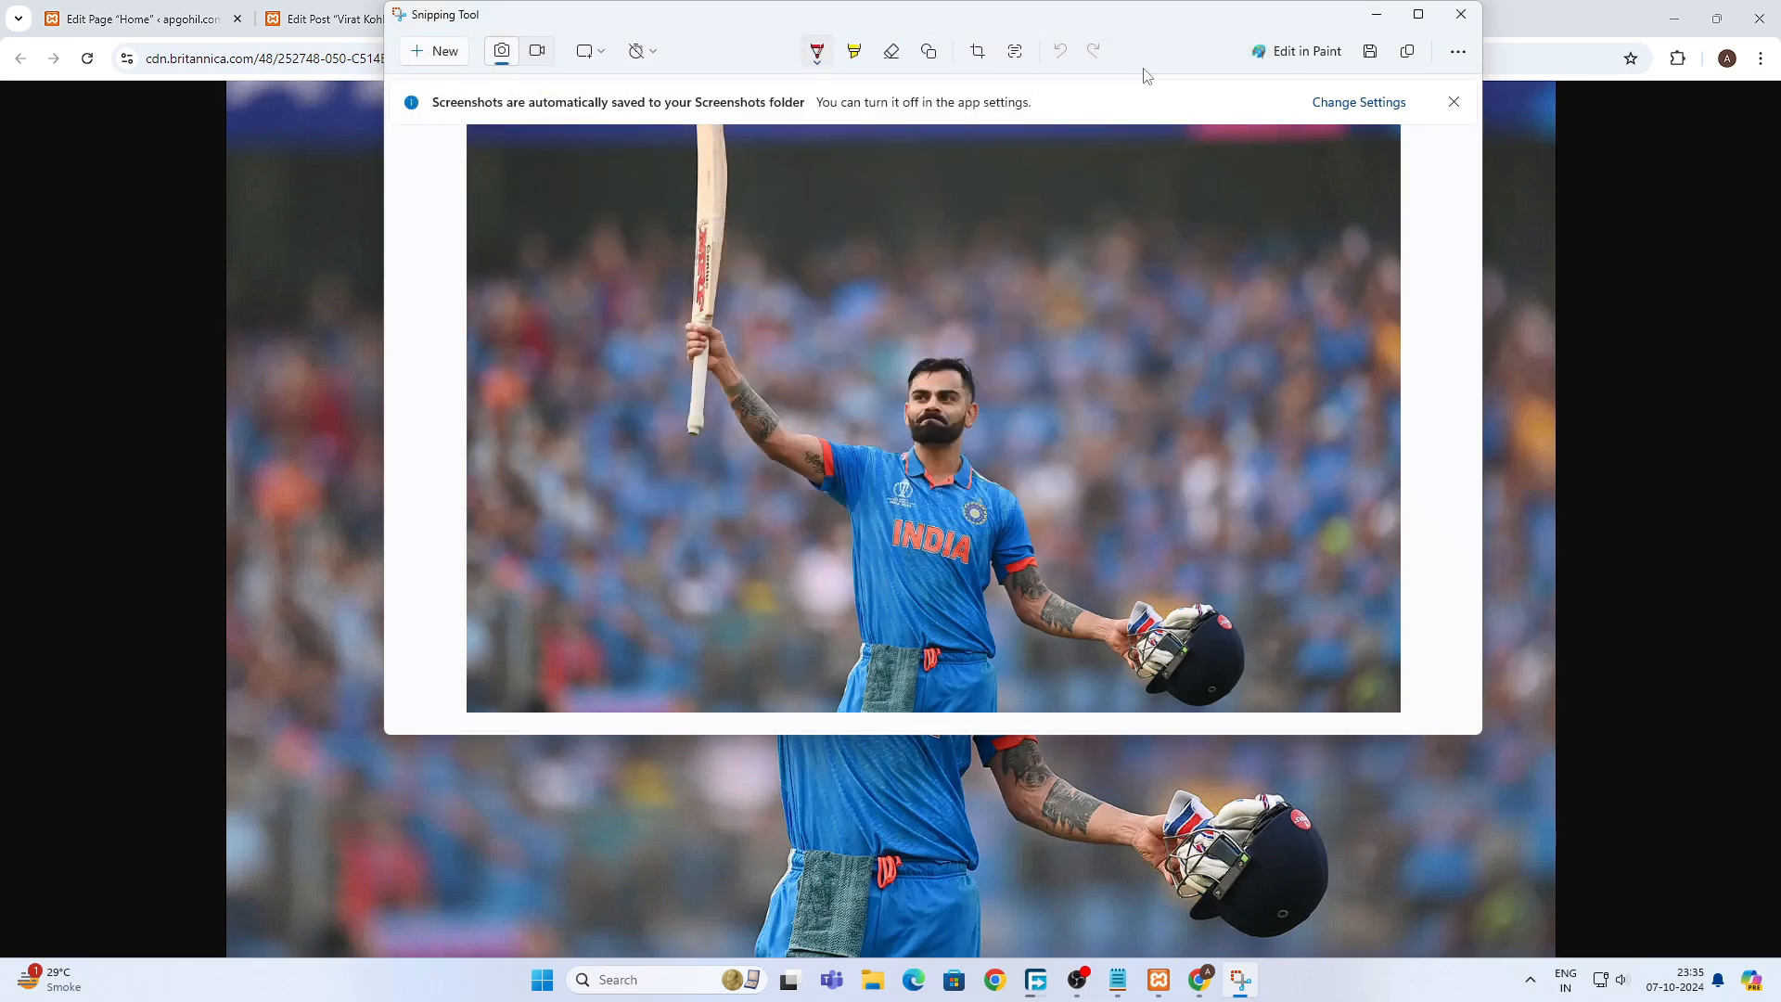
pyautogui.click(1377, 14)
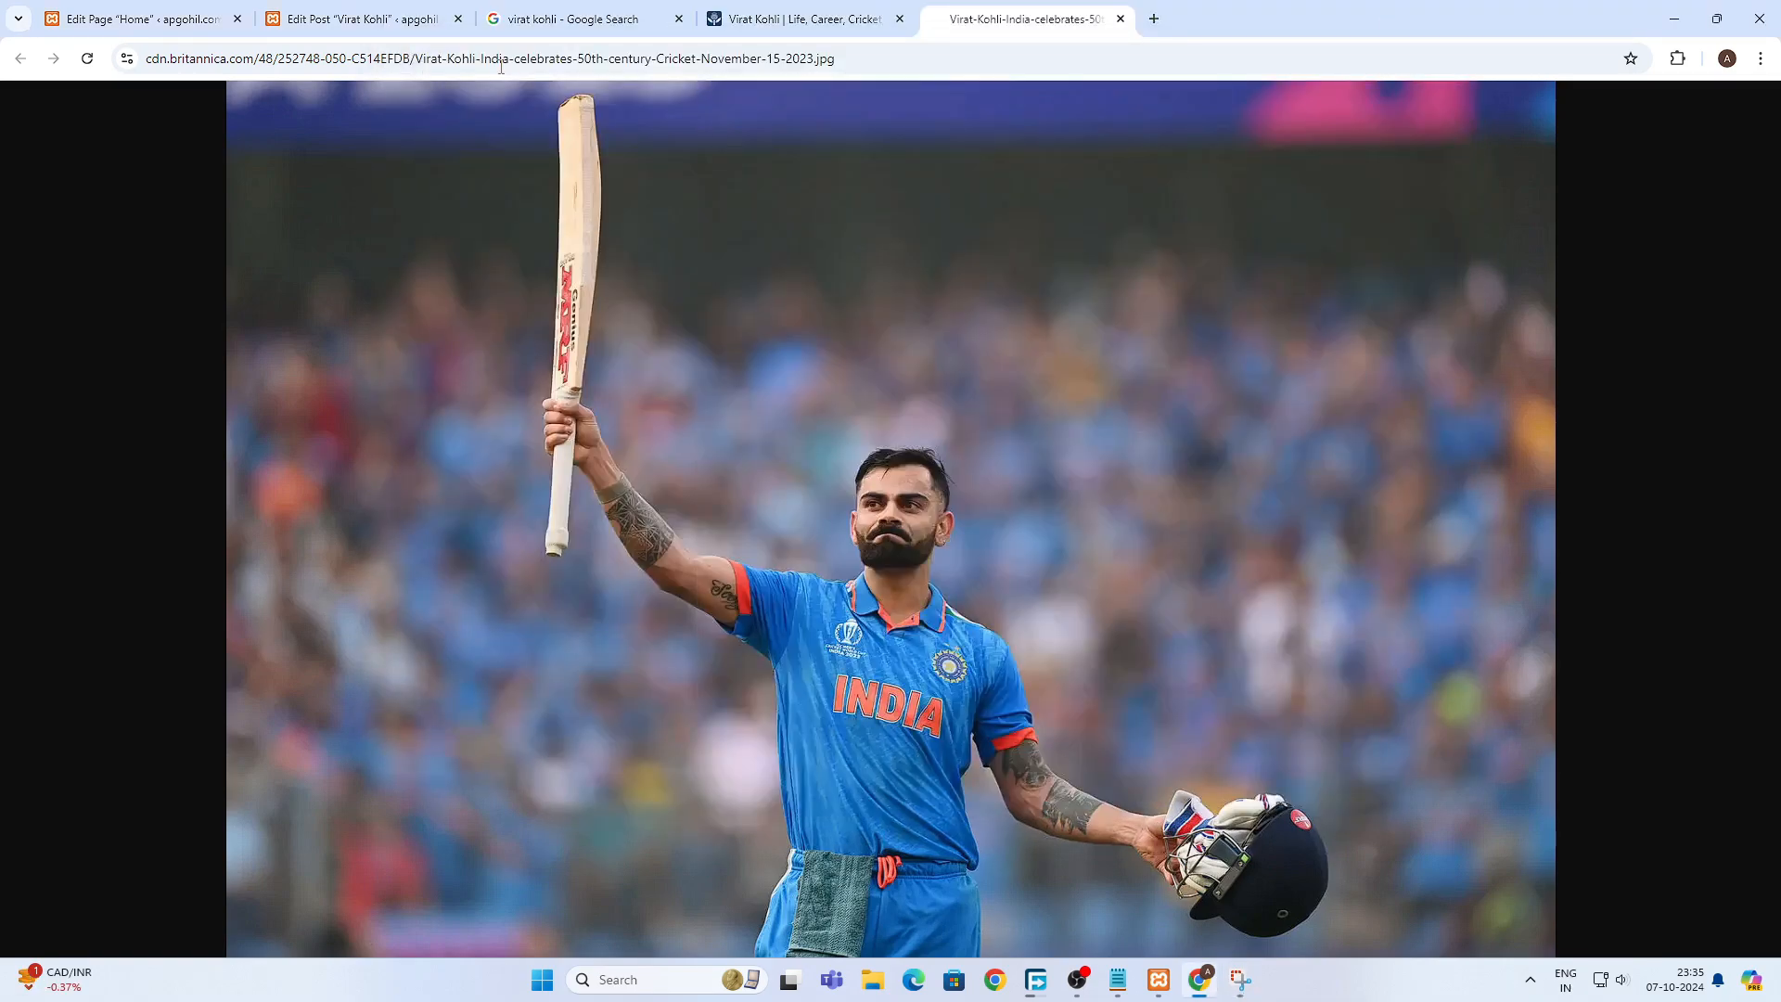
# - Return to the Virat Kohli post editor and upload the saved Virat snip from MY Product into the Image block
pyautogui.click(360, 11)
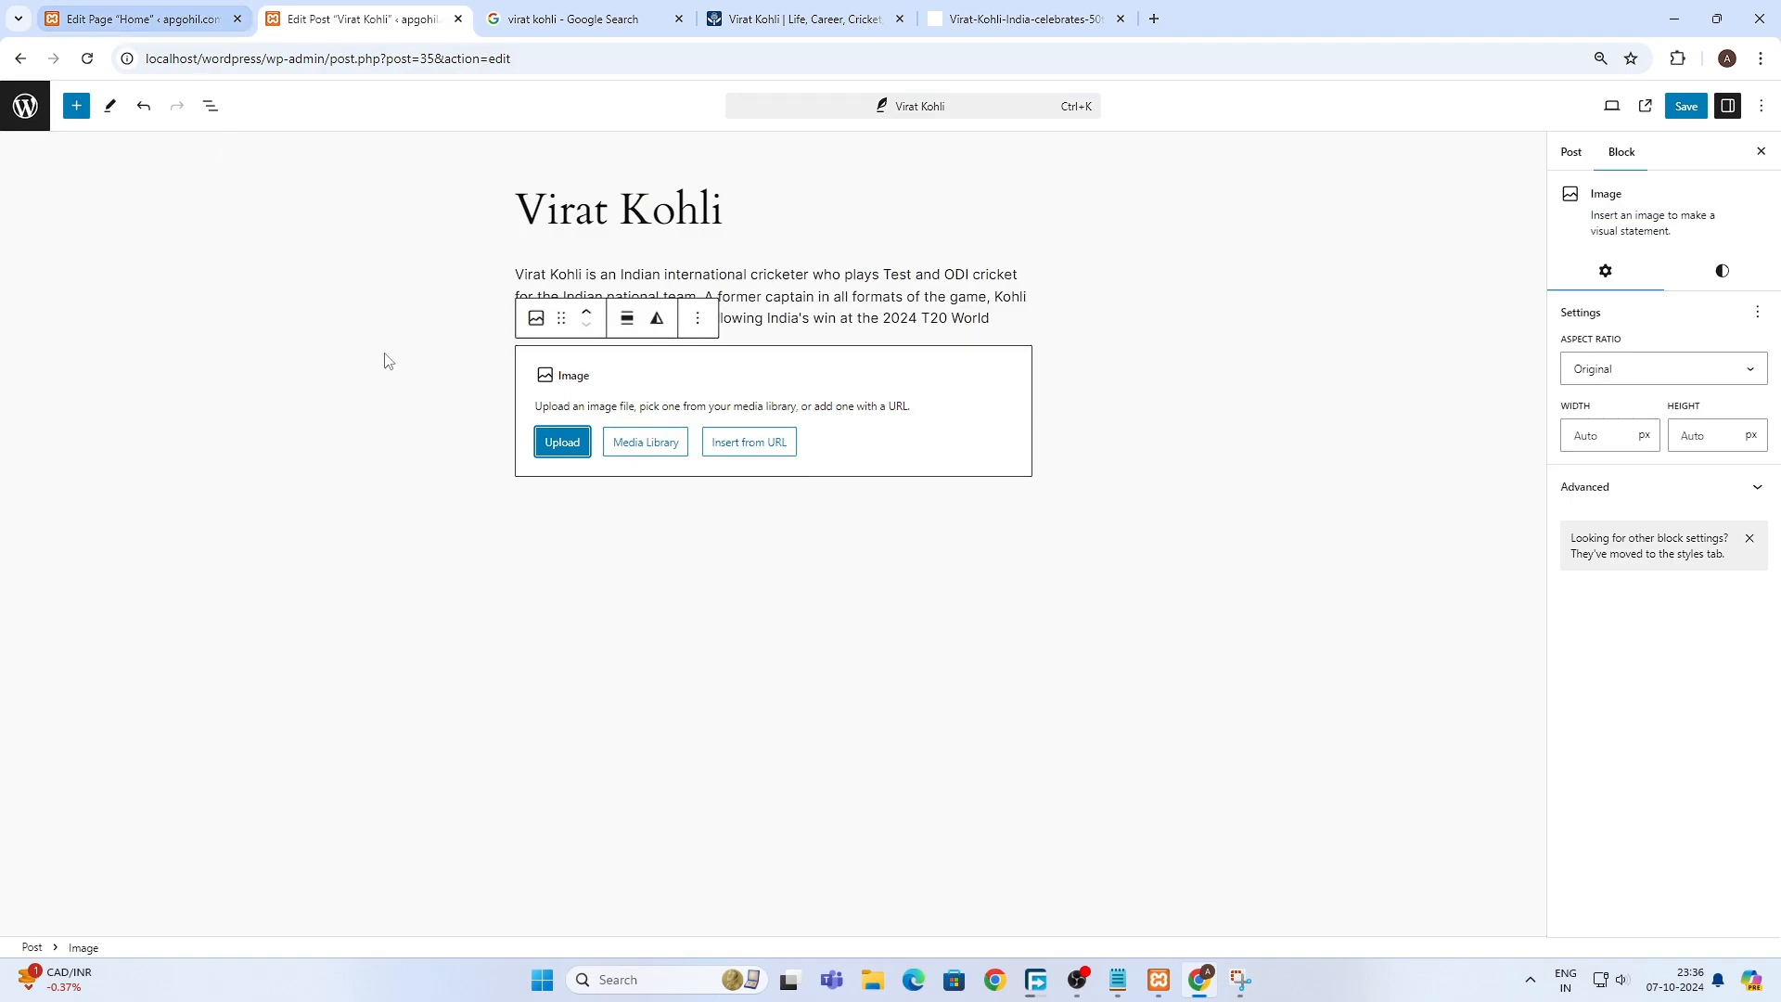
pyautogui.click(562, 442)
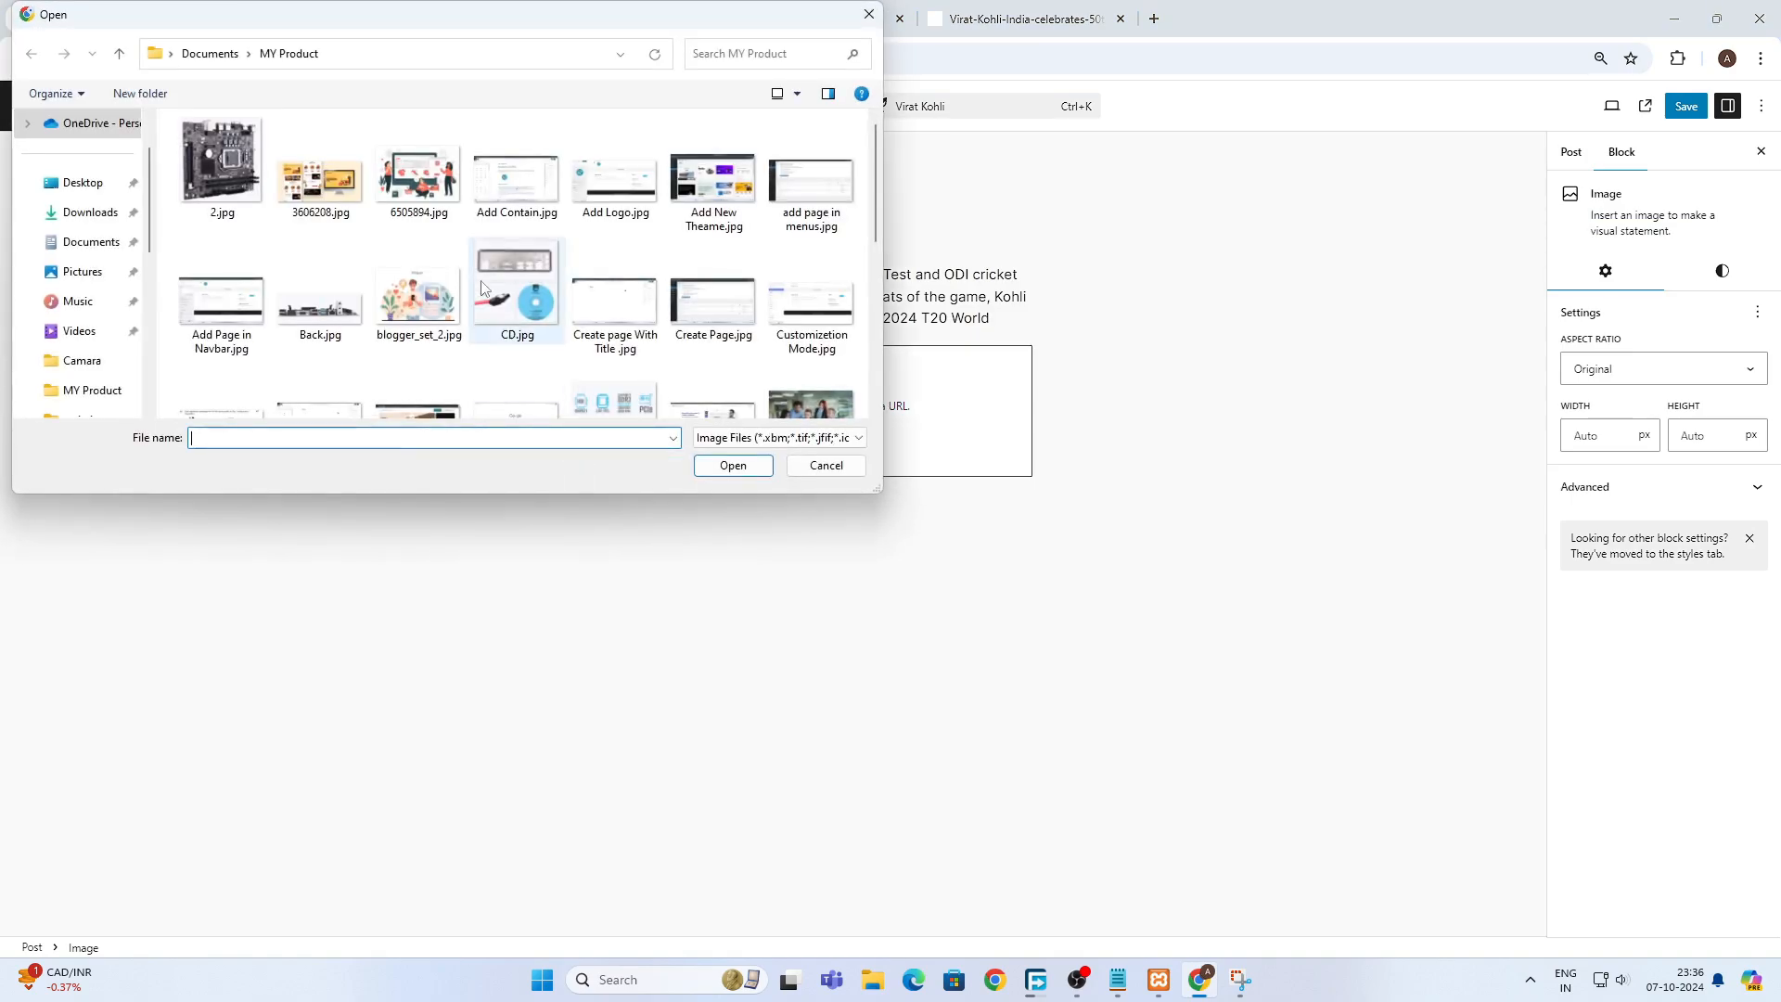
pyautogui.click(711, 54)
pyautogui.write('v')
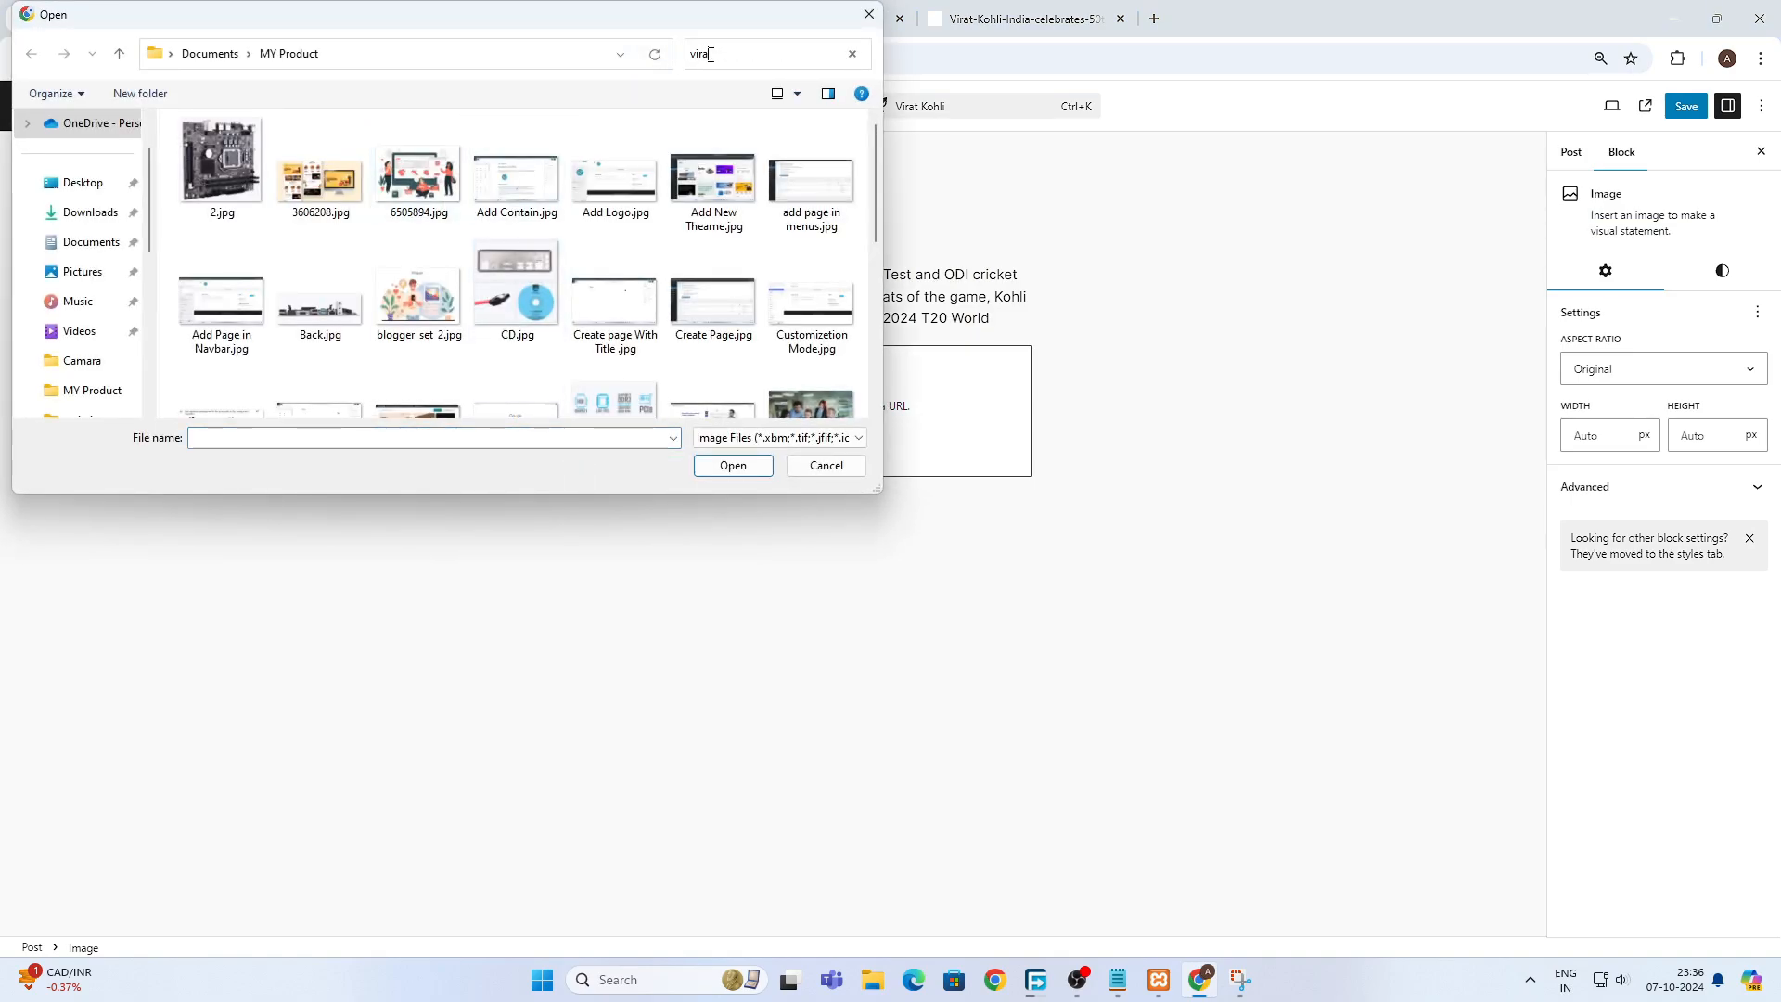
pyautogui.write('ira')
pyautogui.doubleClick(212, 175)
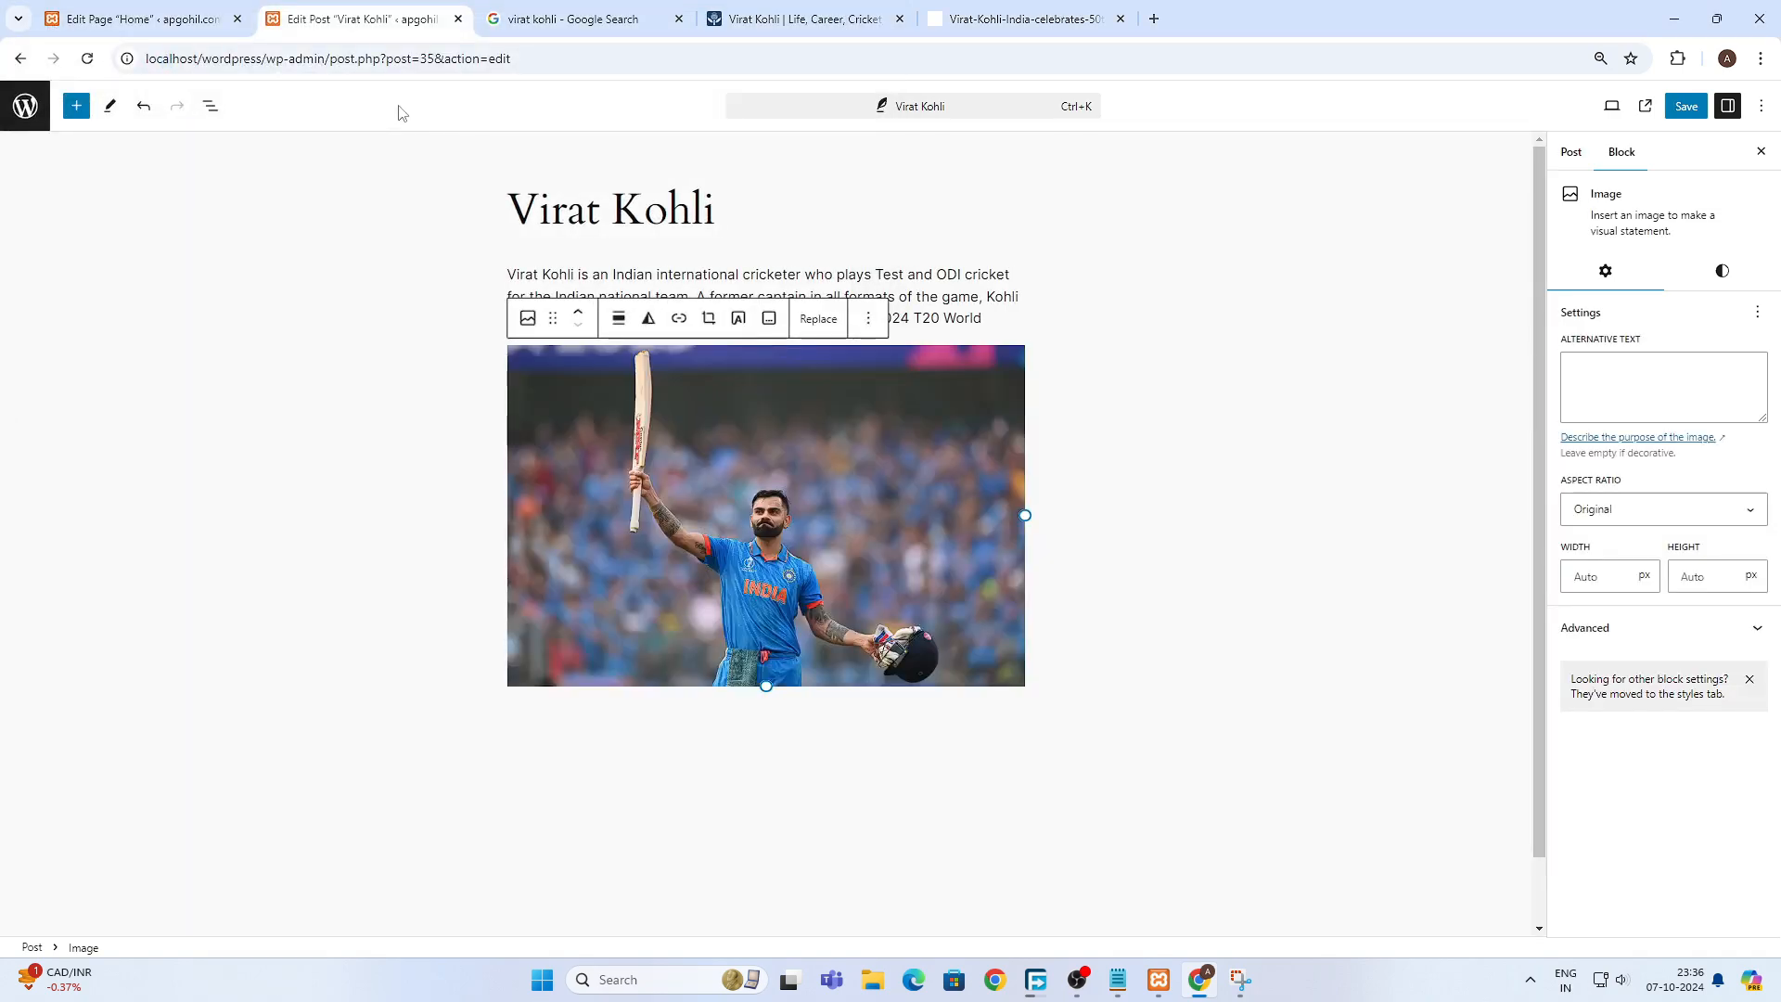
# - Save the post with its new image and view the published post in a new tab
pyautogui.scroll(-1, 694, 491)
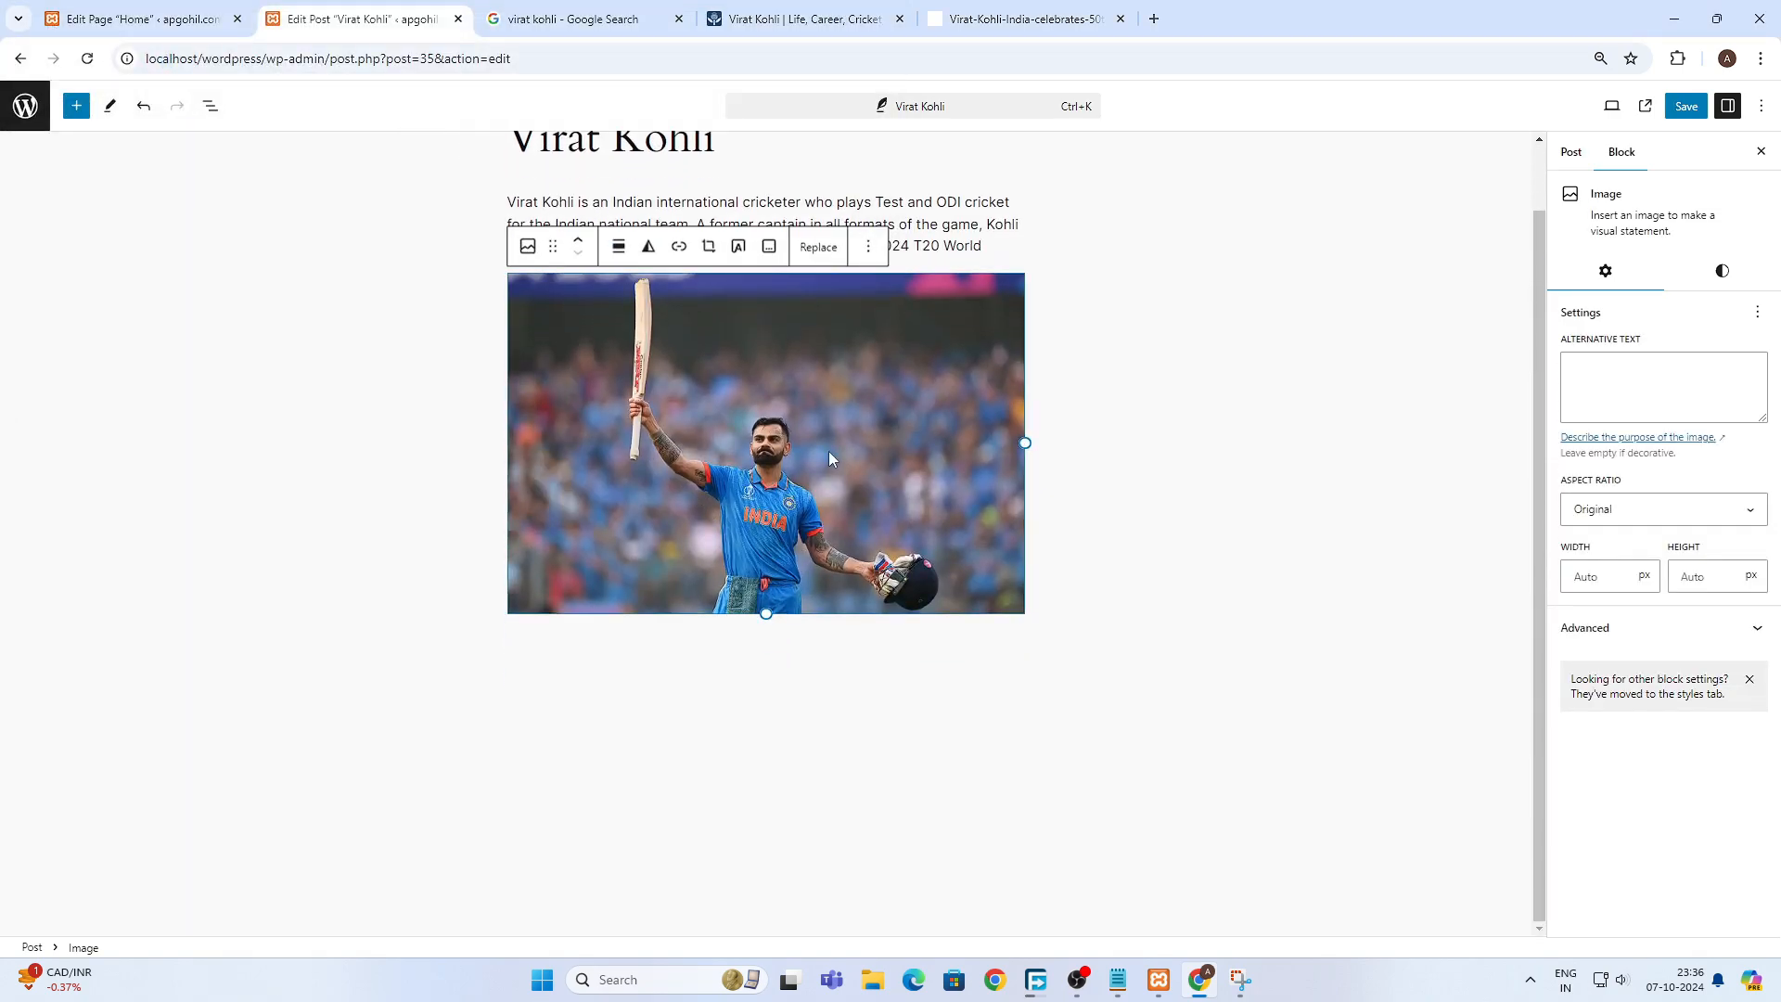
pyautogui.click(1697, 108)
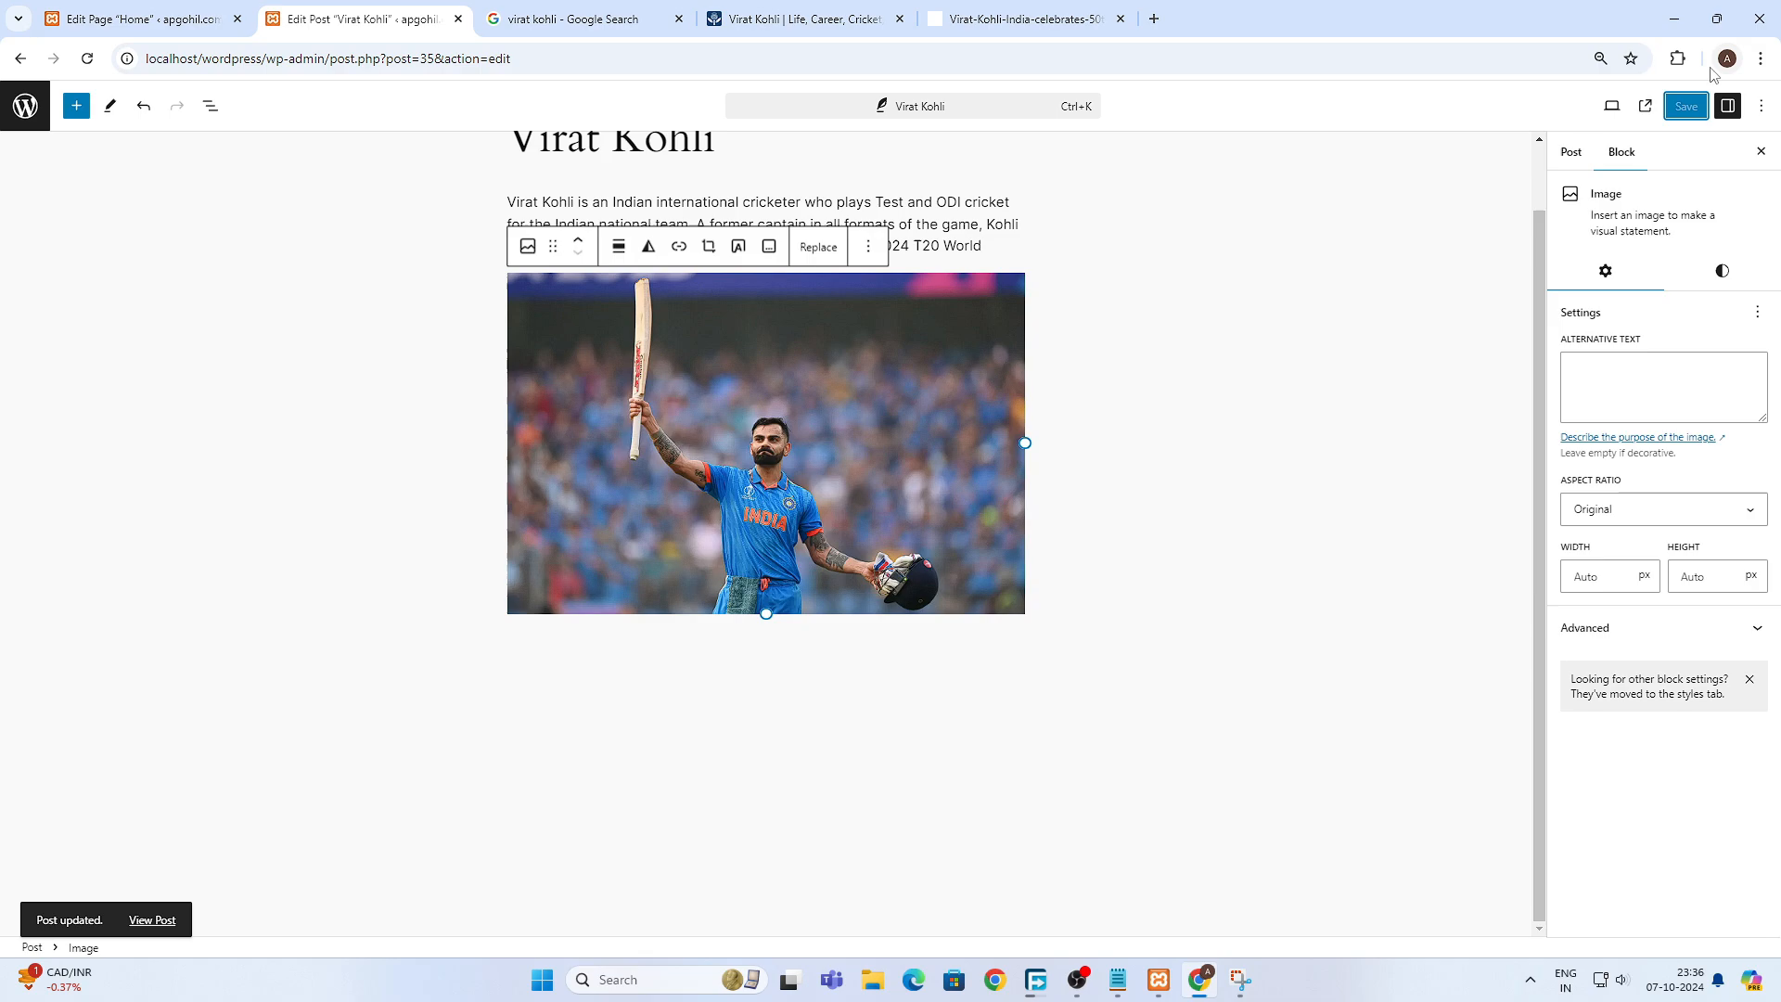
pyautogui.click(1644, 105)
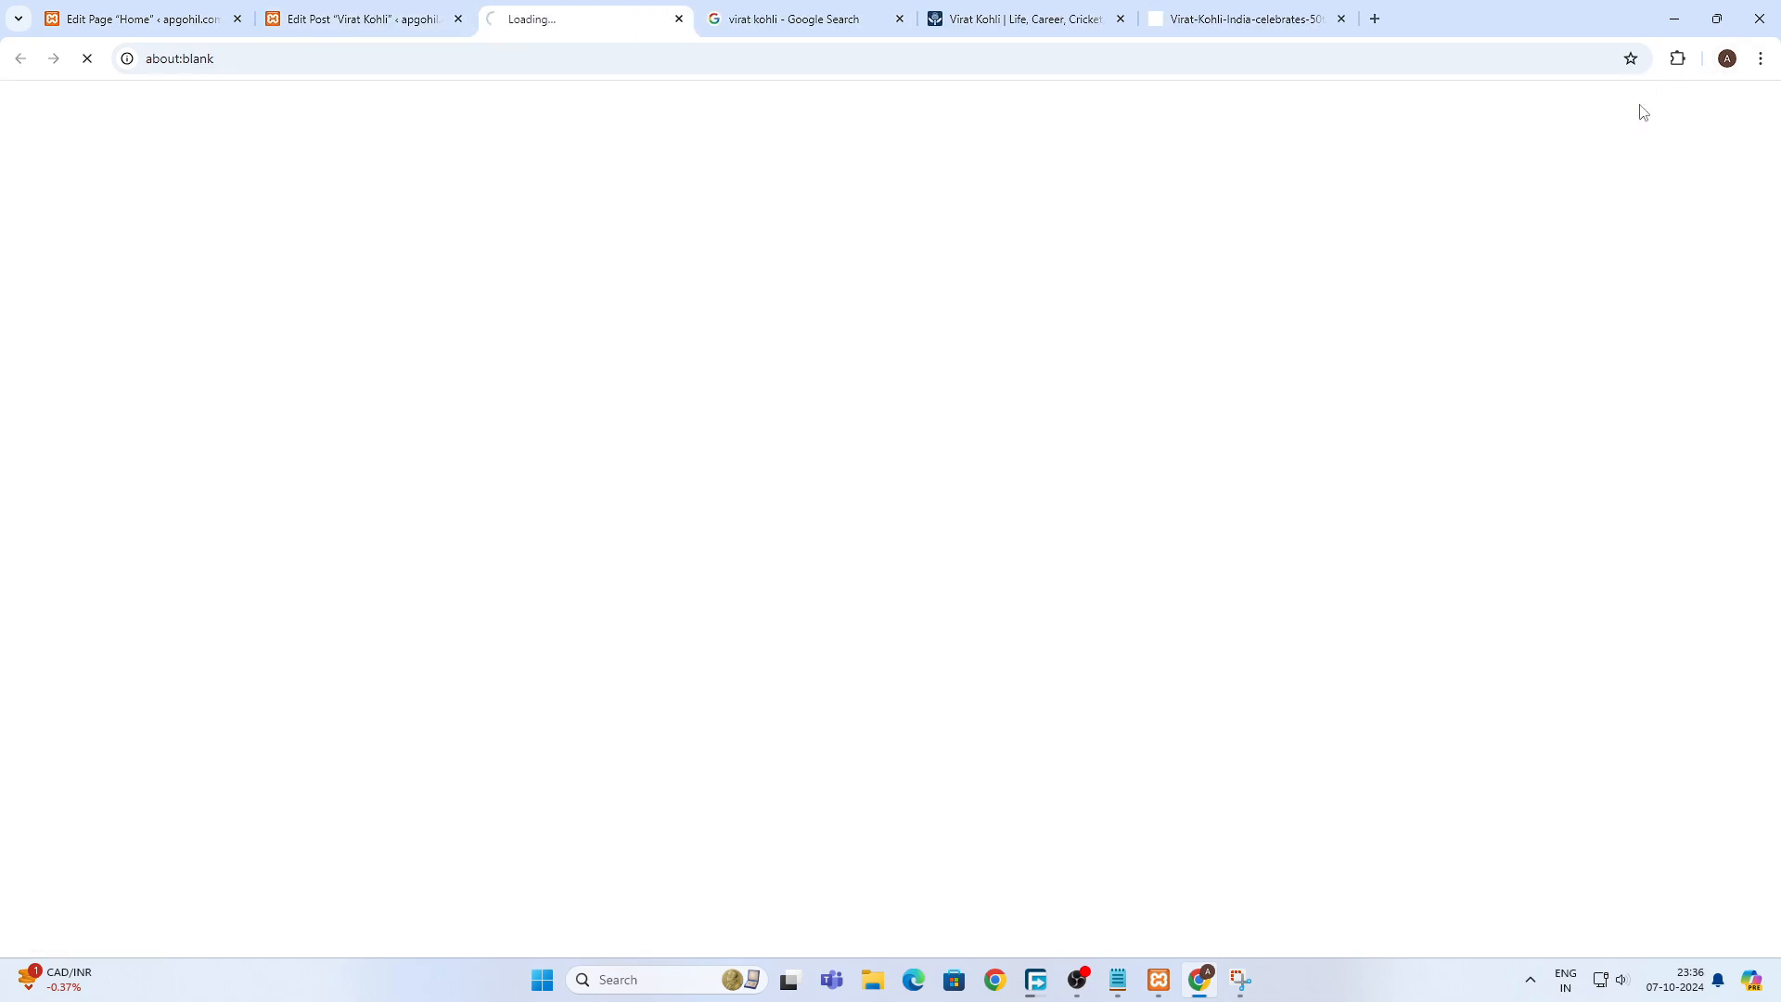
pyautogui.scroll(-4, 716, 349)
pyautogui.hotkey('ctrl', 'w')
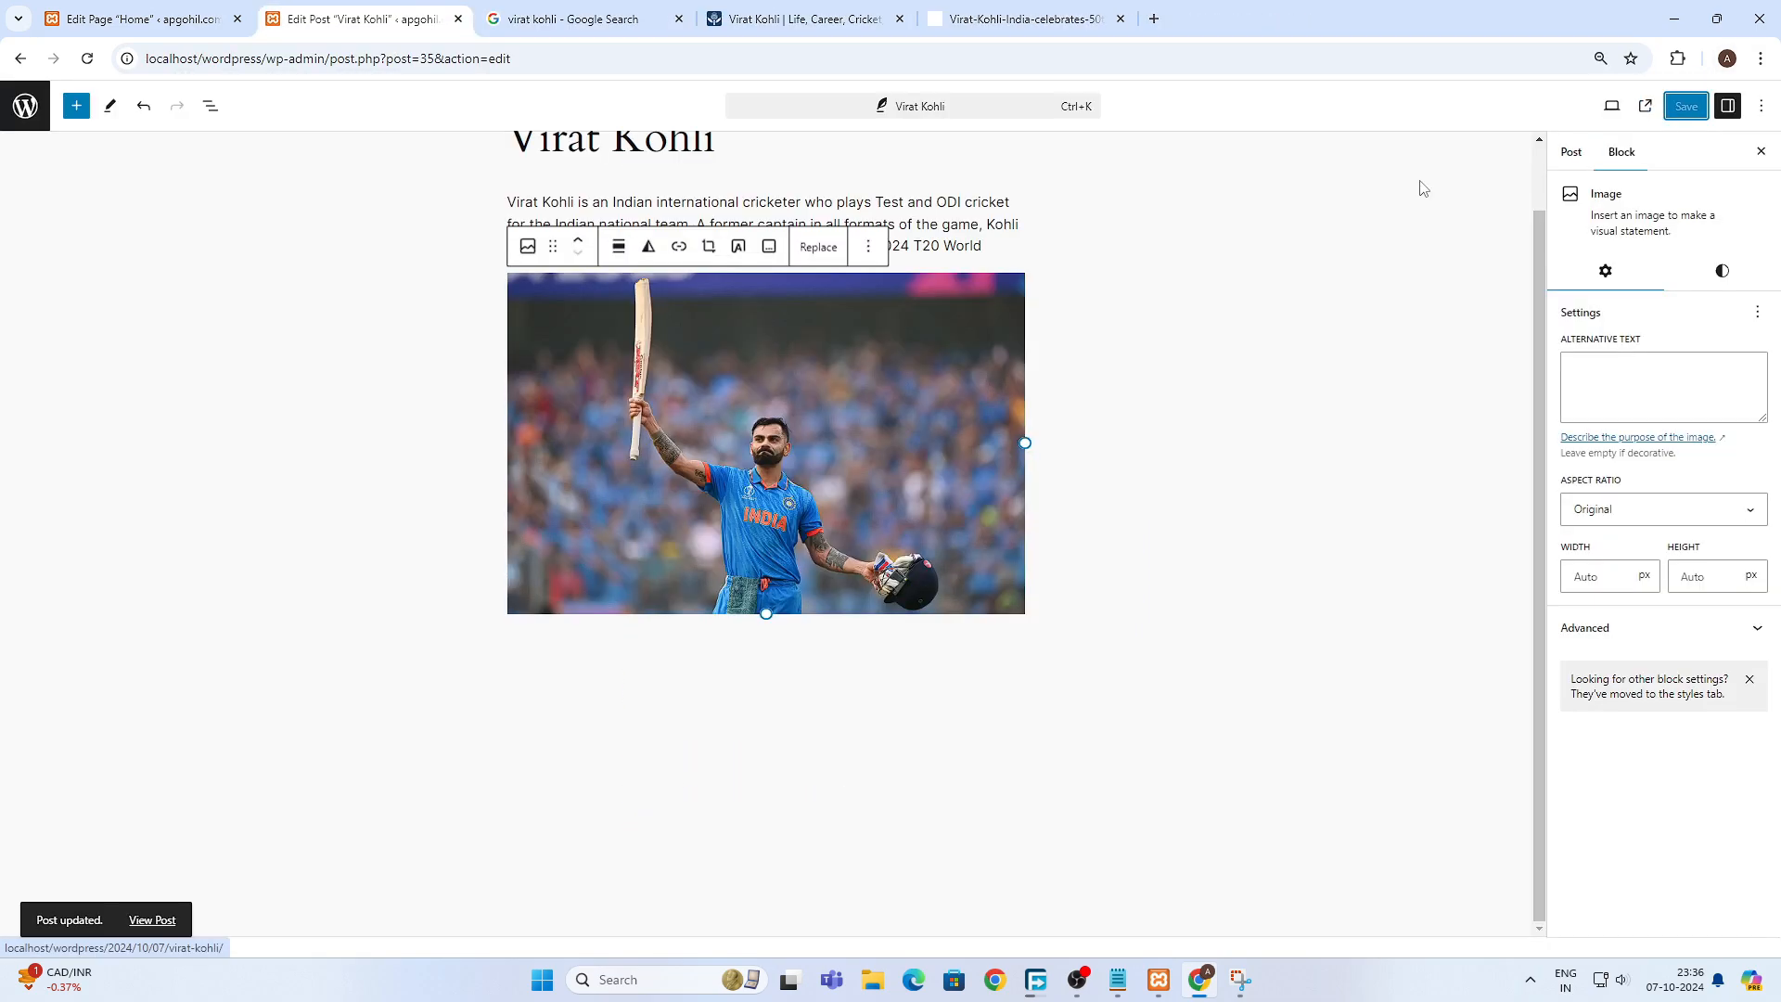
pyautogui.click(1642, 106)
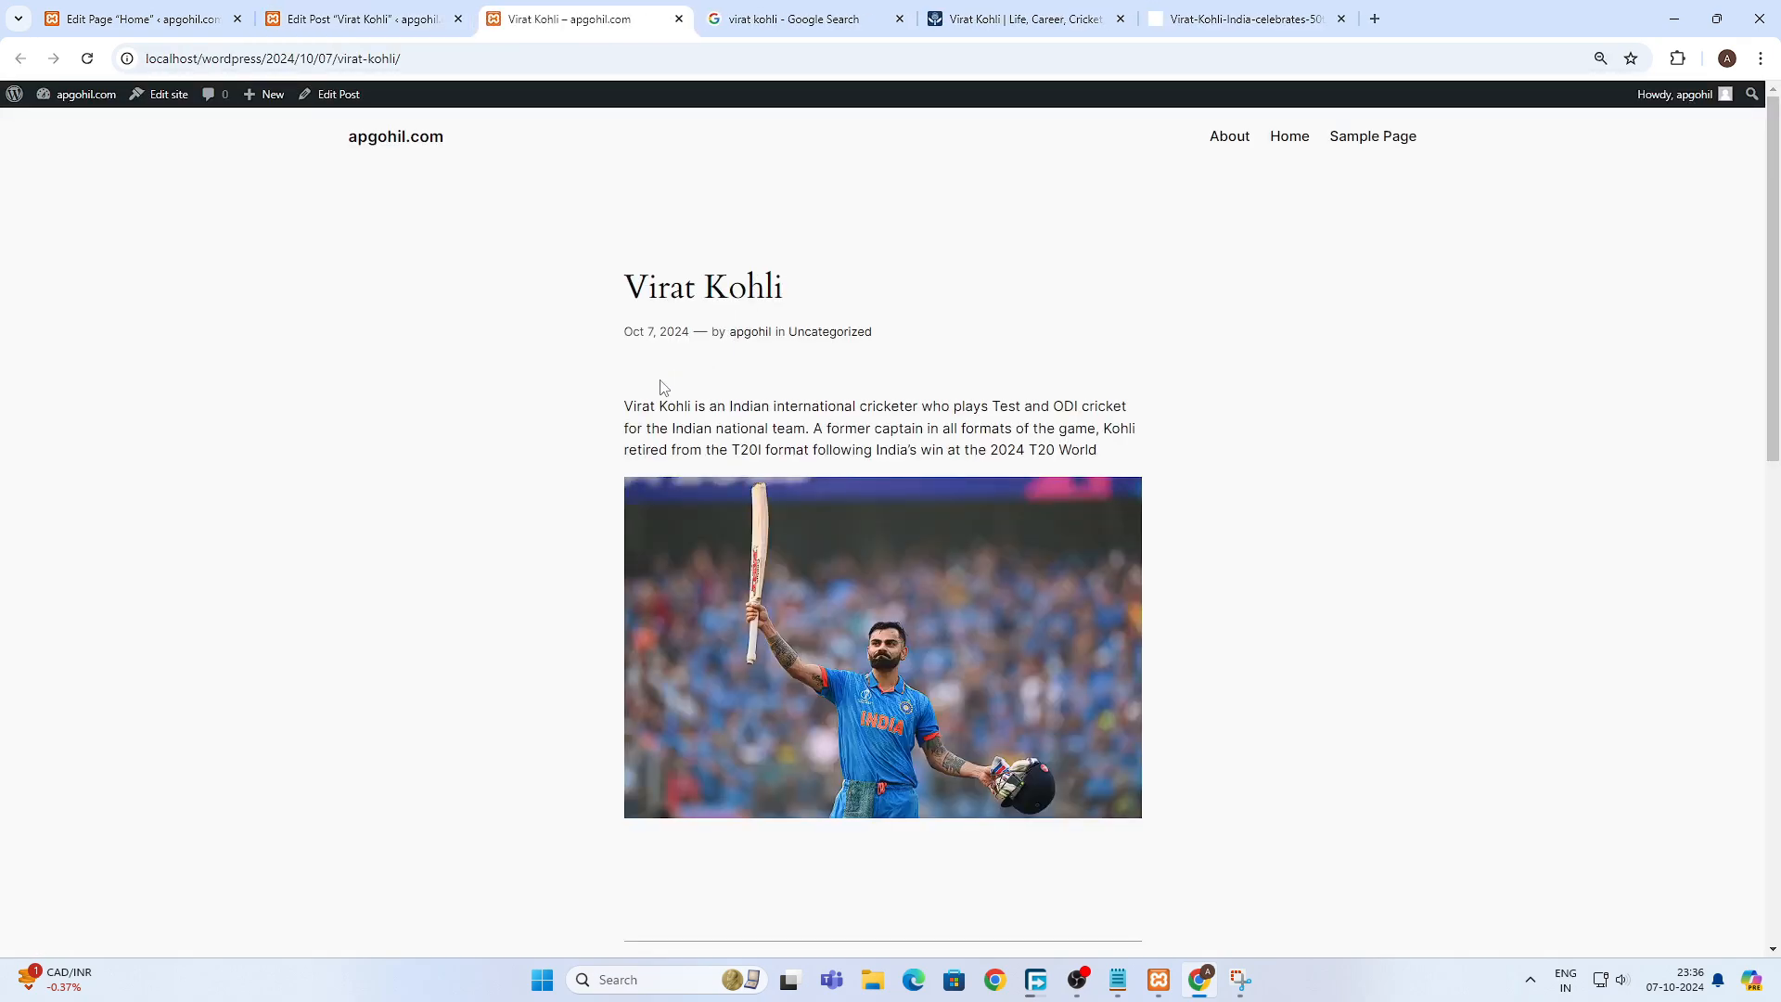
# - Go to the apgohil.com front page and examine the post list under "Watch, Read, Listen"
pyautogui.click(376, 139)
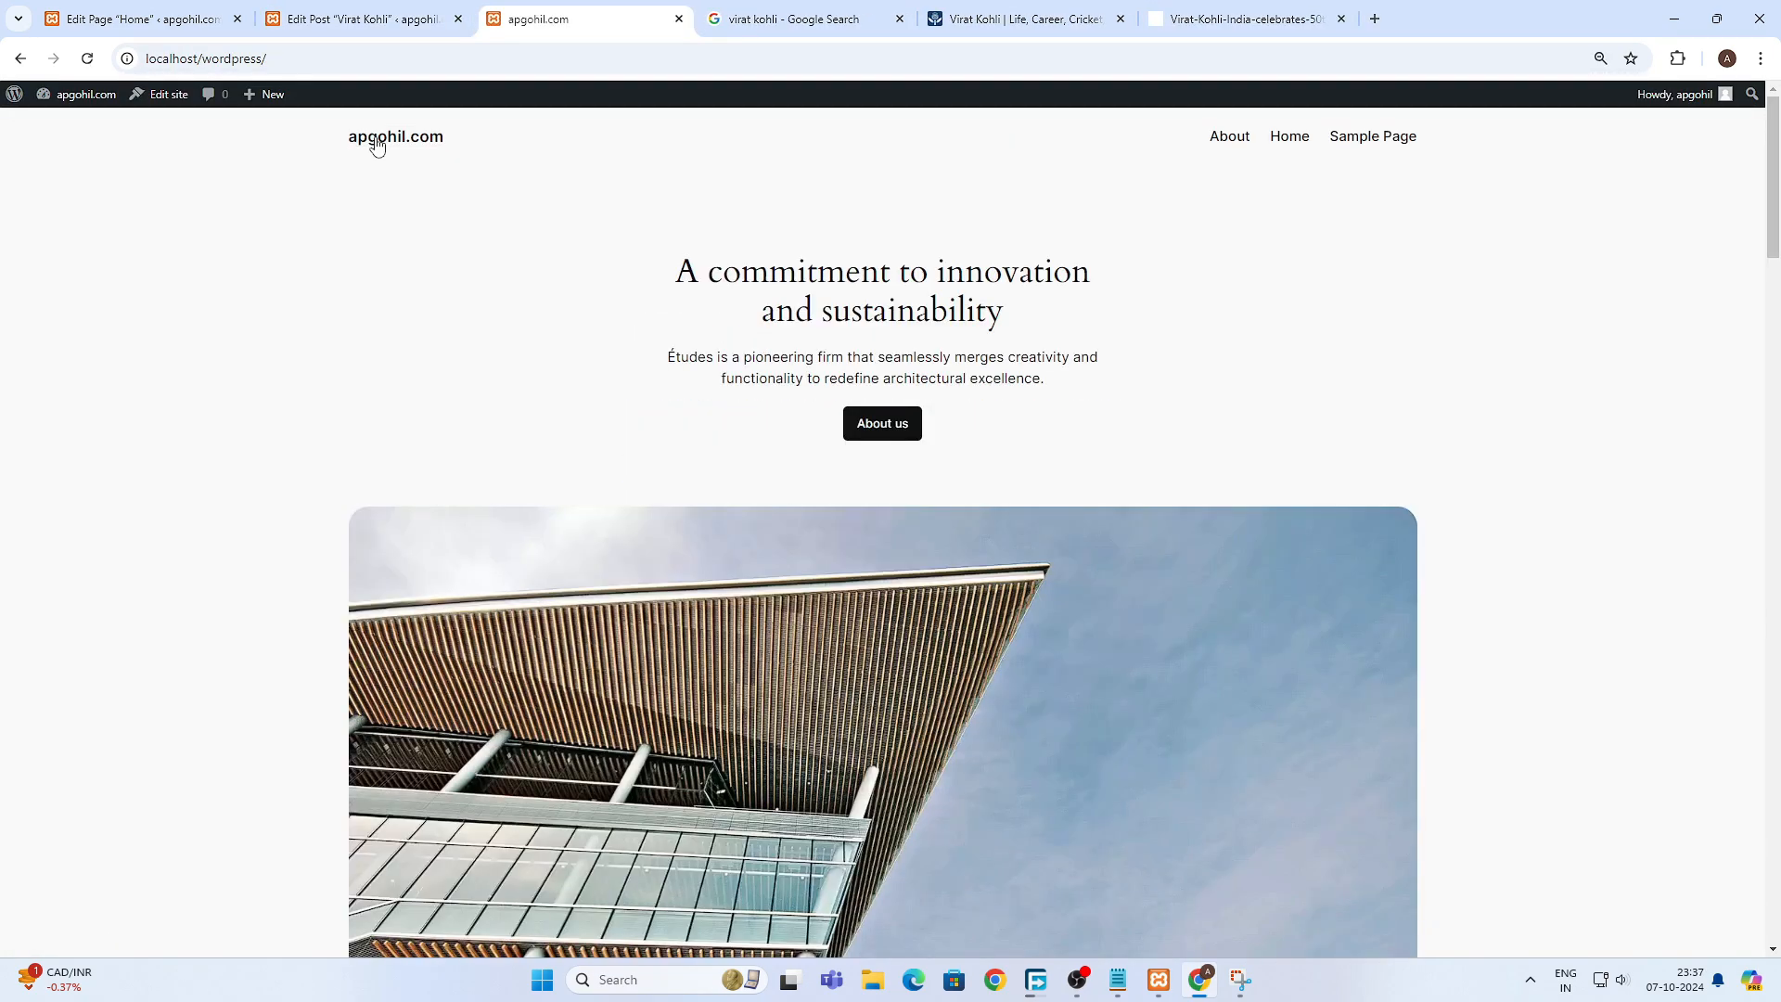
pyautogui.scroll(-15, 469, 198)
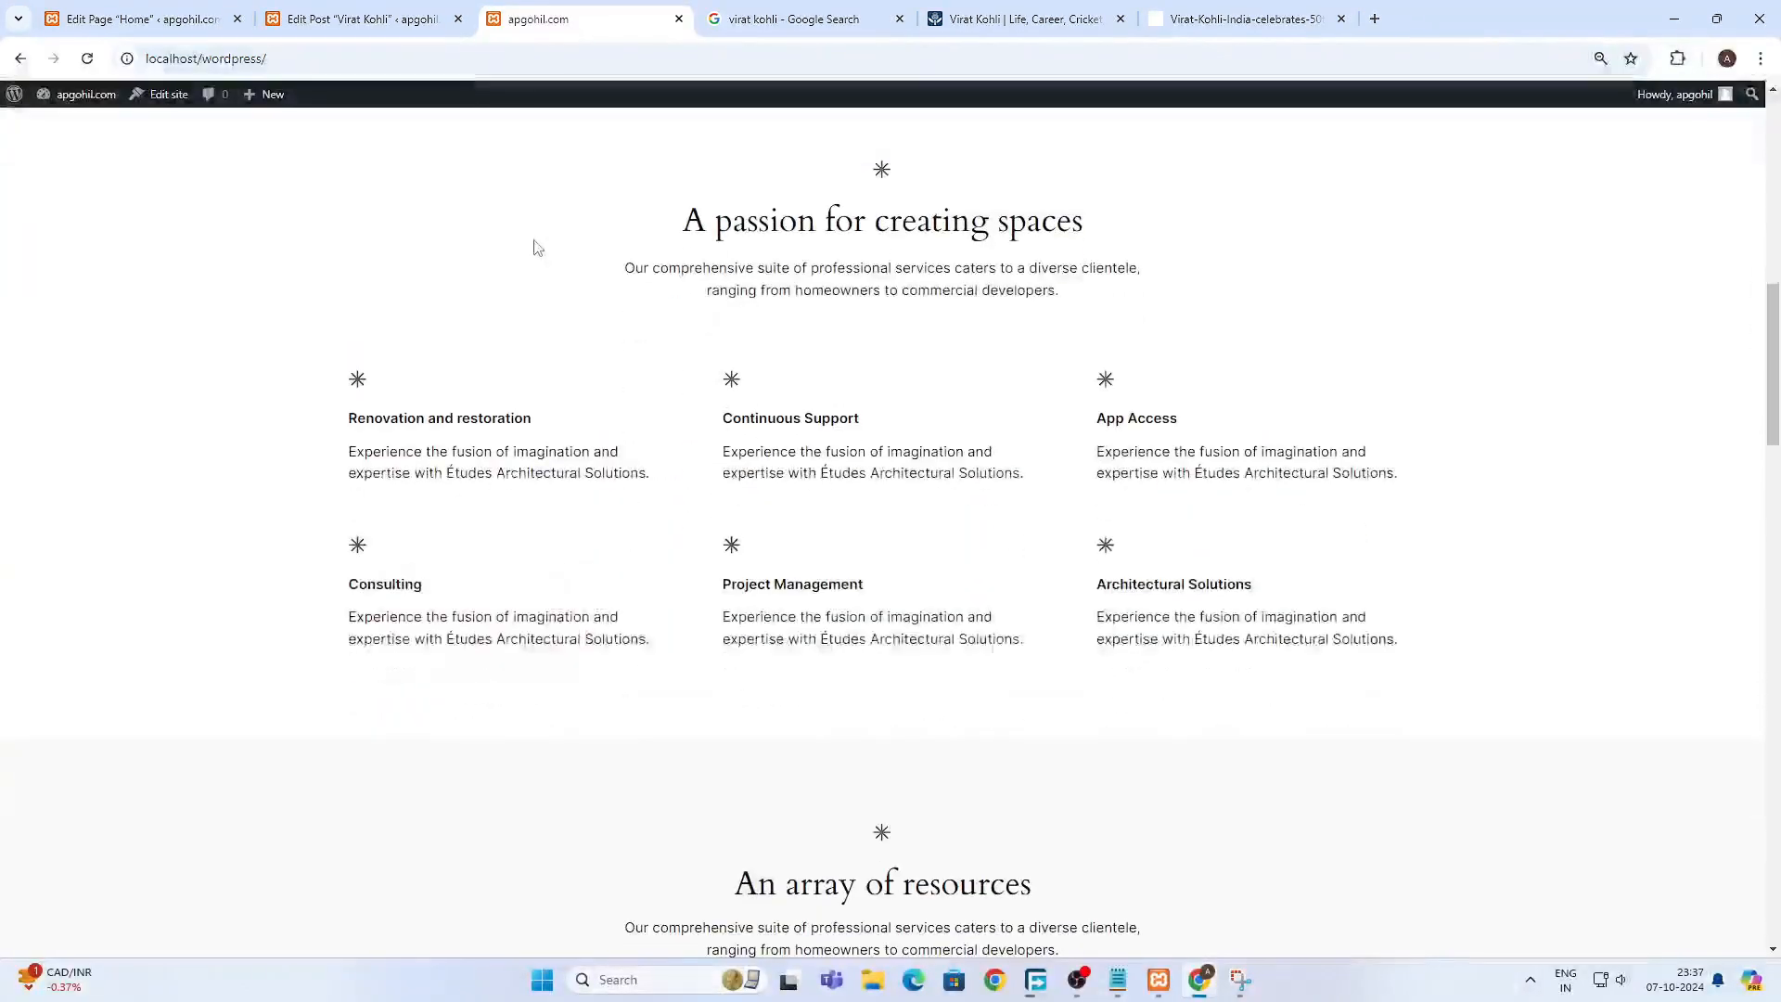
pyautogui.scroll(-20, 640, 436)
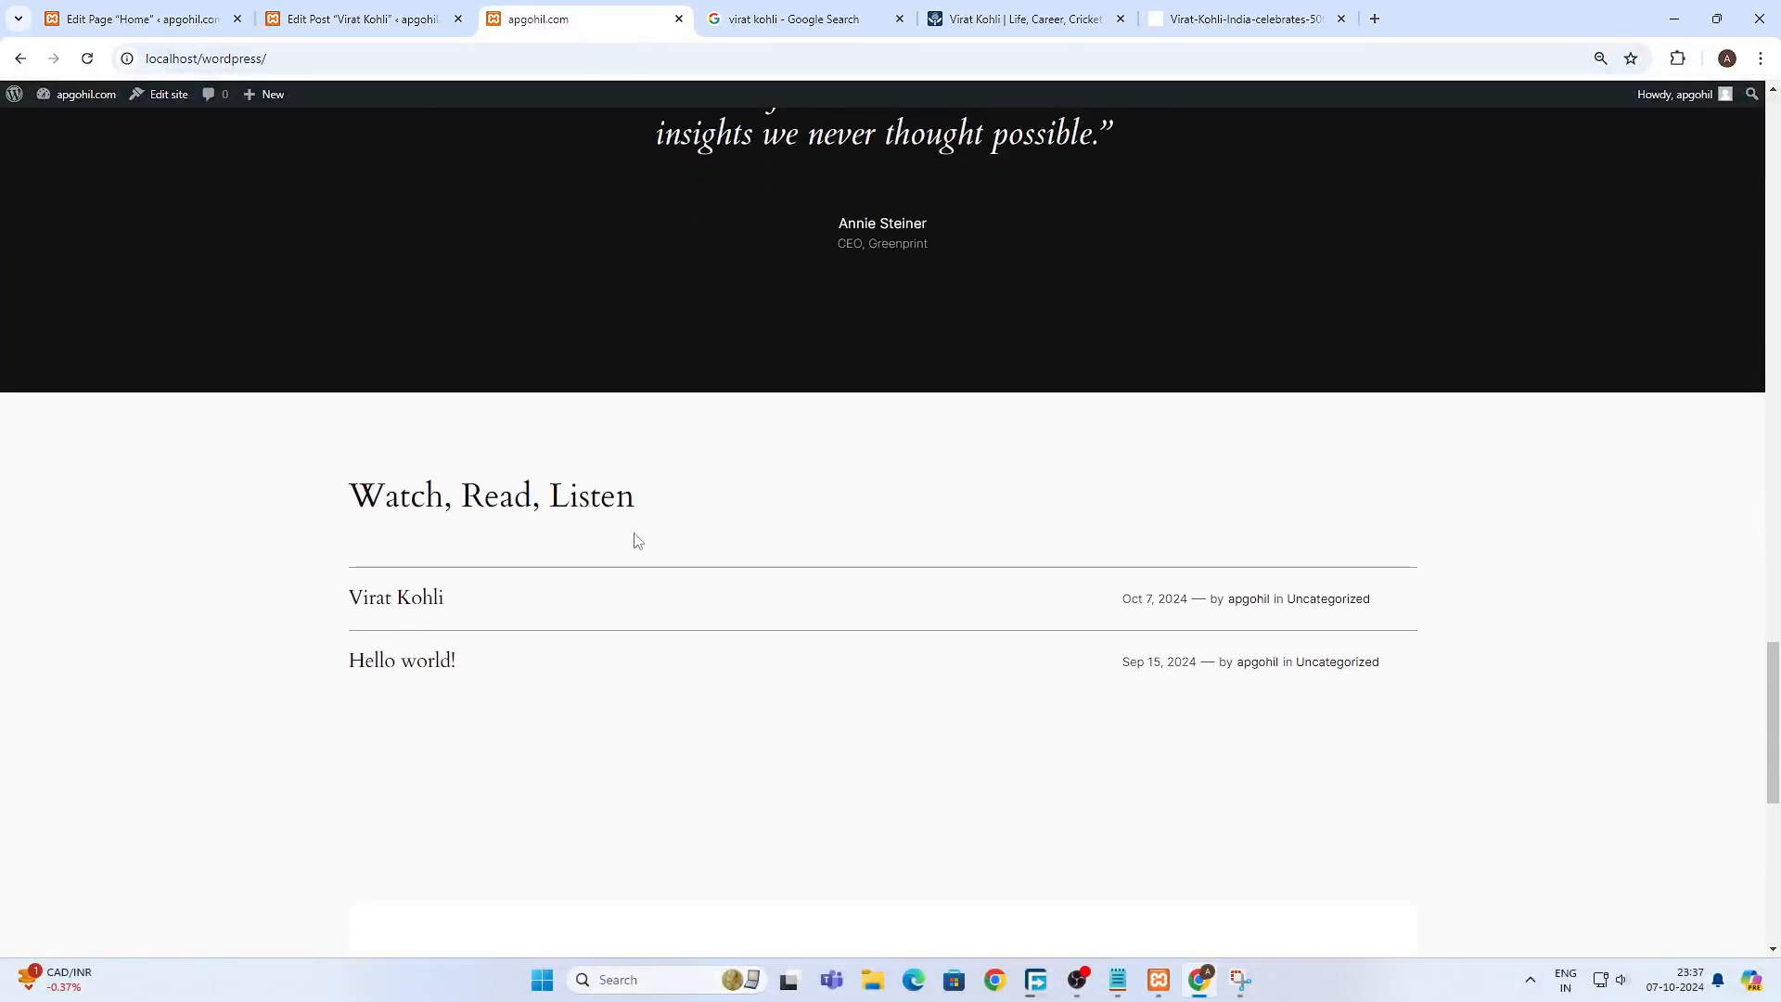
pyautogui.scroll(4, 623, 557)
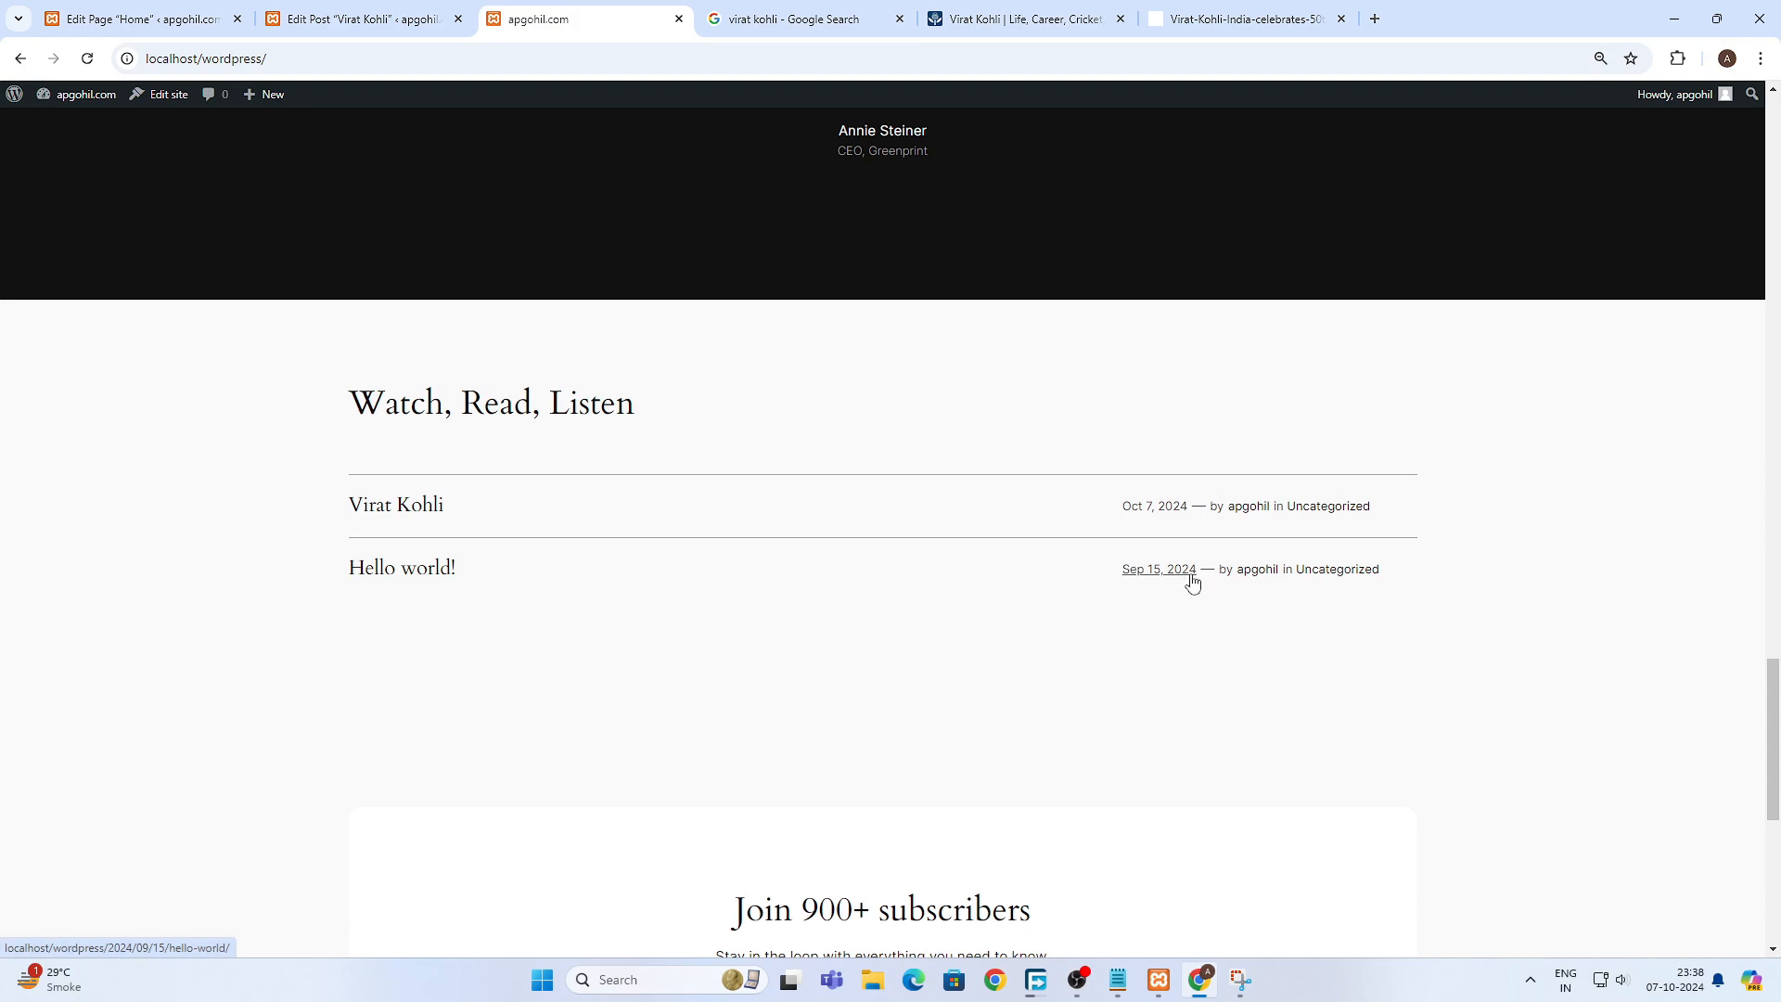
# - Look over the "Hello world!" post, go back to the front page and open the "Virat Kohli" post from the list
pyautogui.click(433, 576)
pyautogui.scroll(-2, 977, 361)
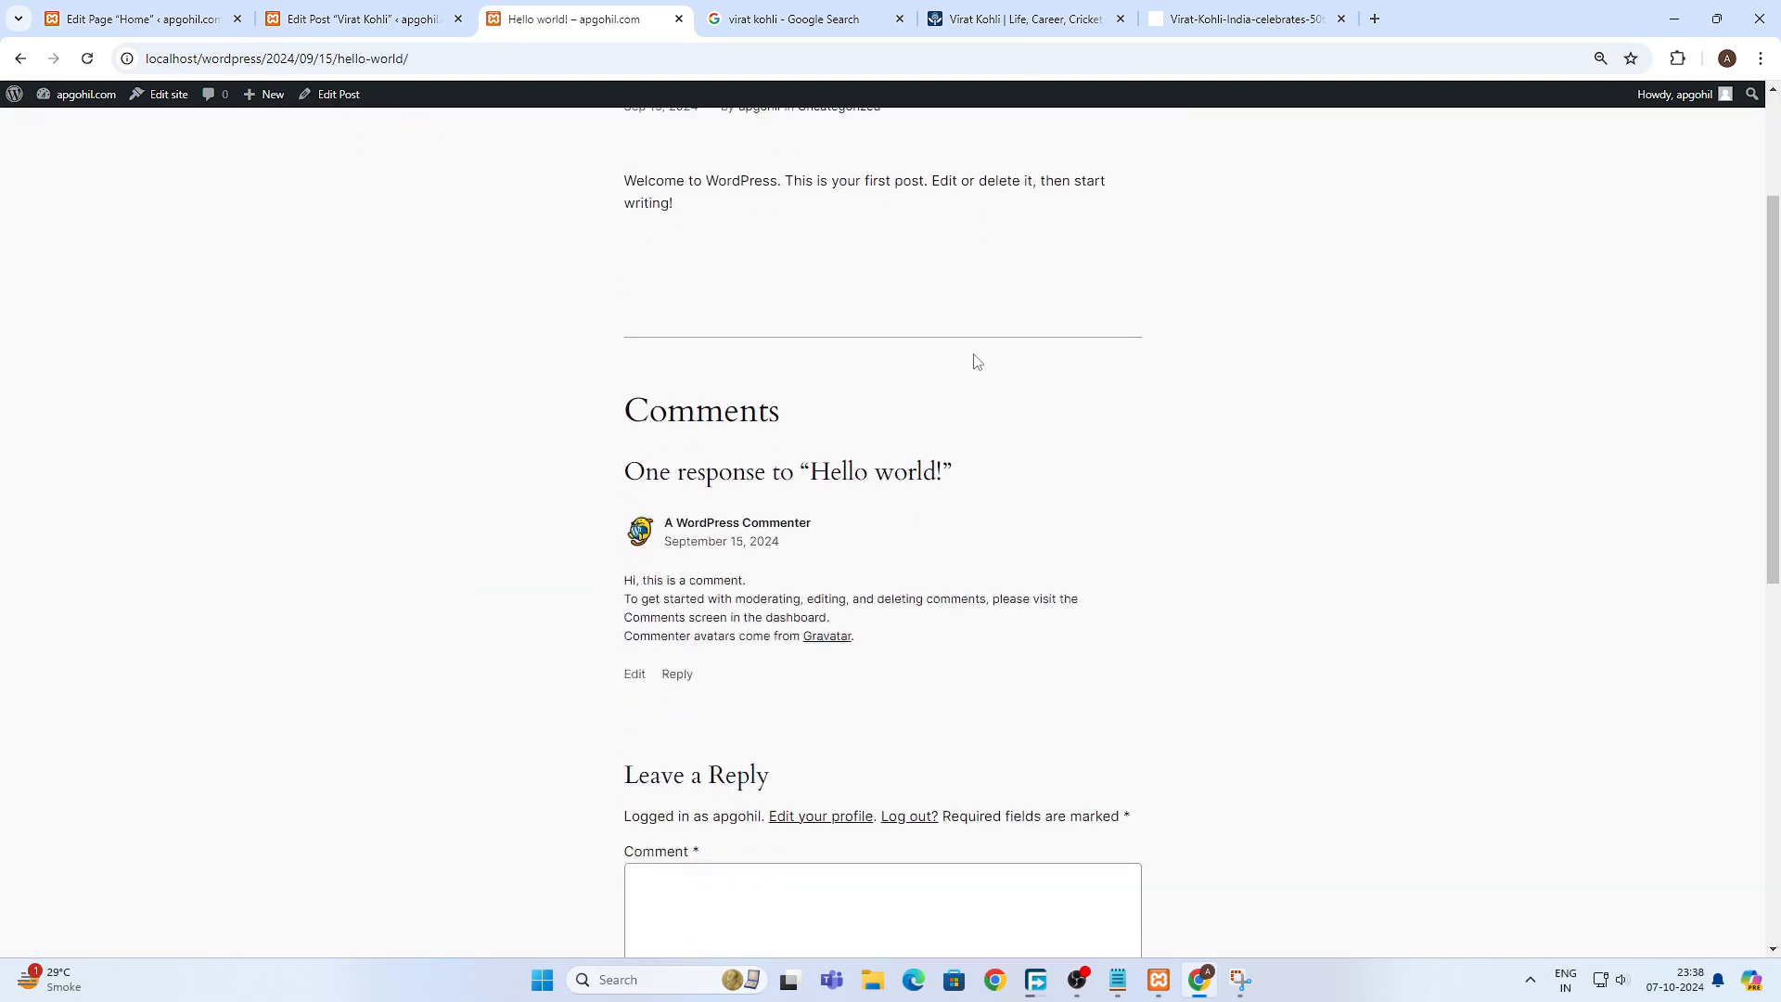
pyautogui.scroll(3, 927, 473)
pyautogui.scroll(-4, 927, 474)
pyautogui.scroll(4, 927, 473)
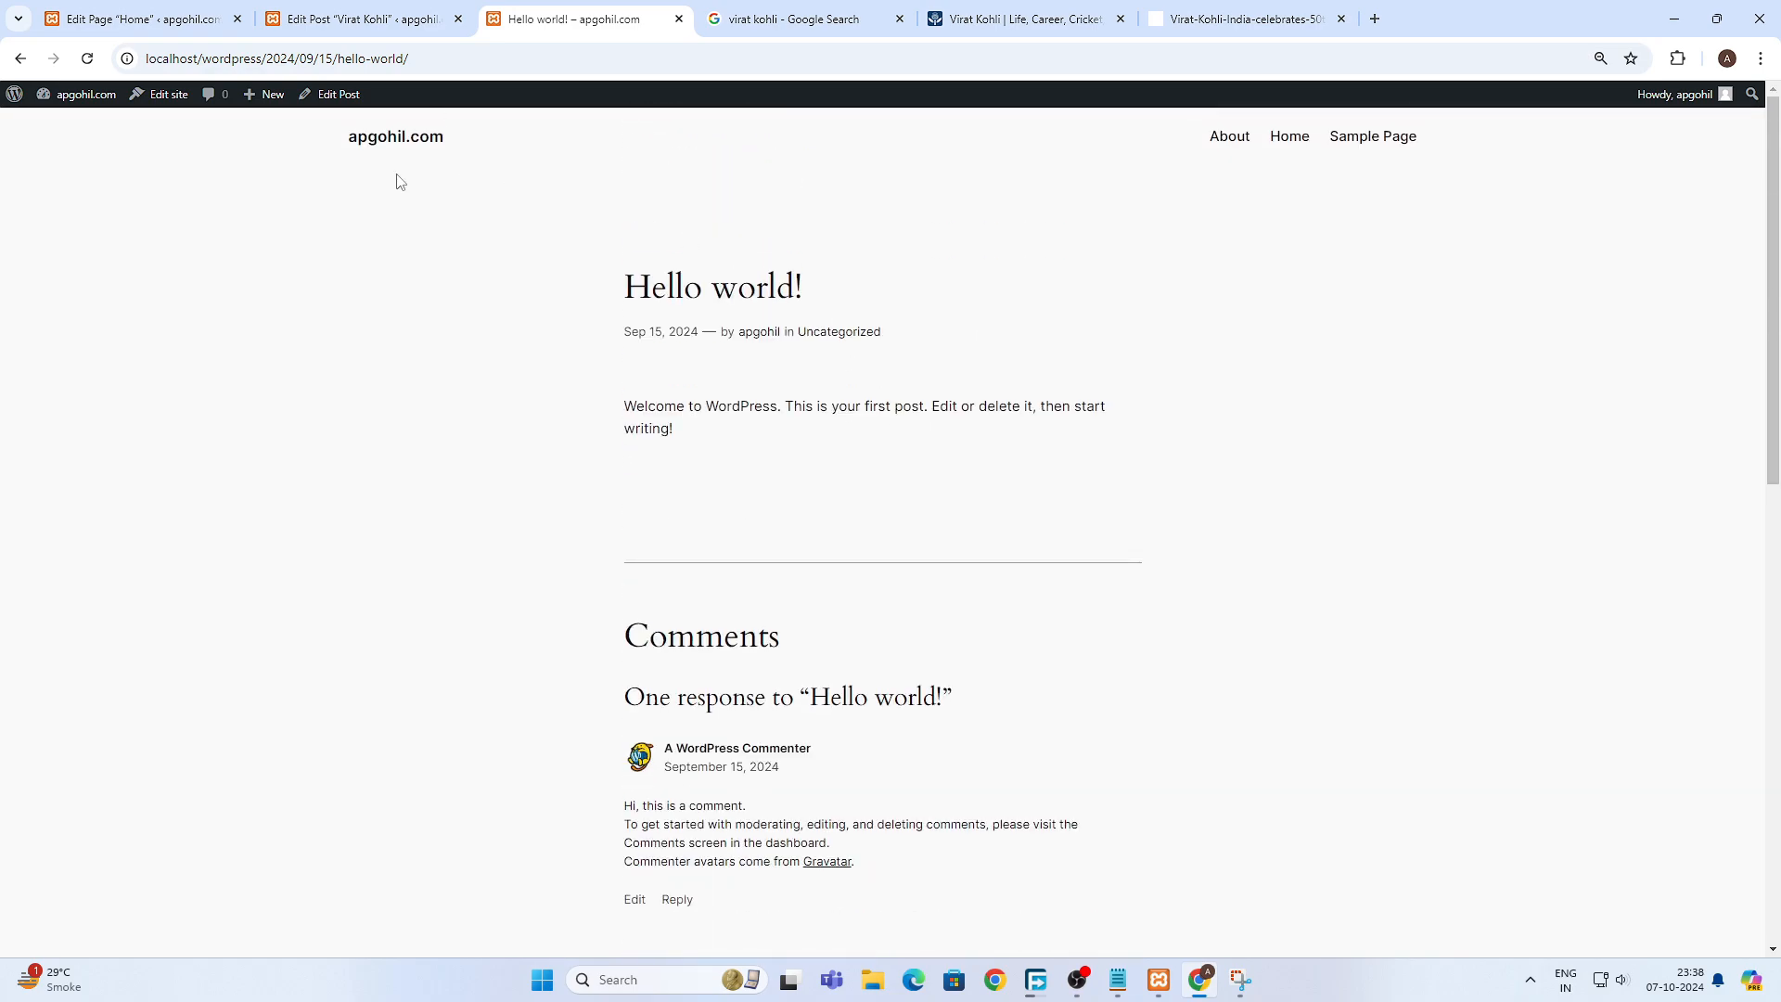
pyautogui.click(19, 58)
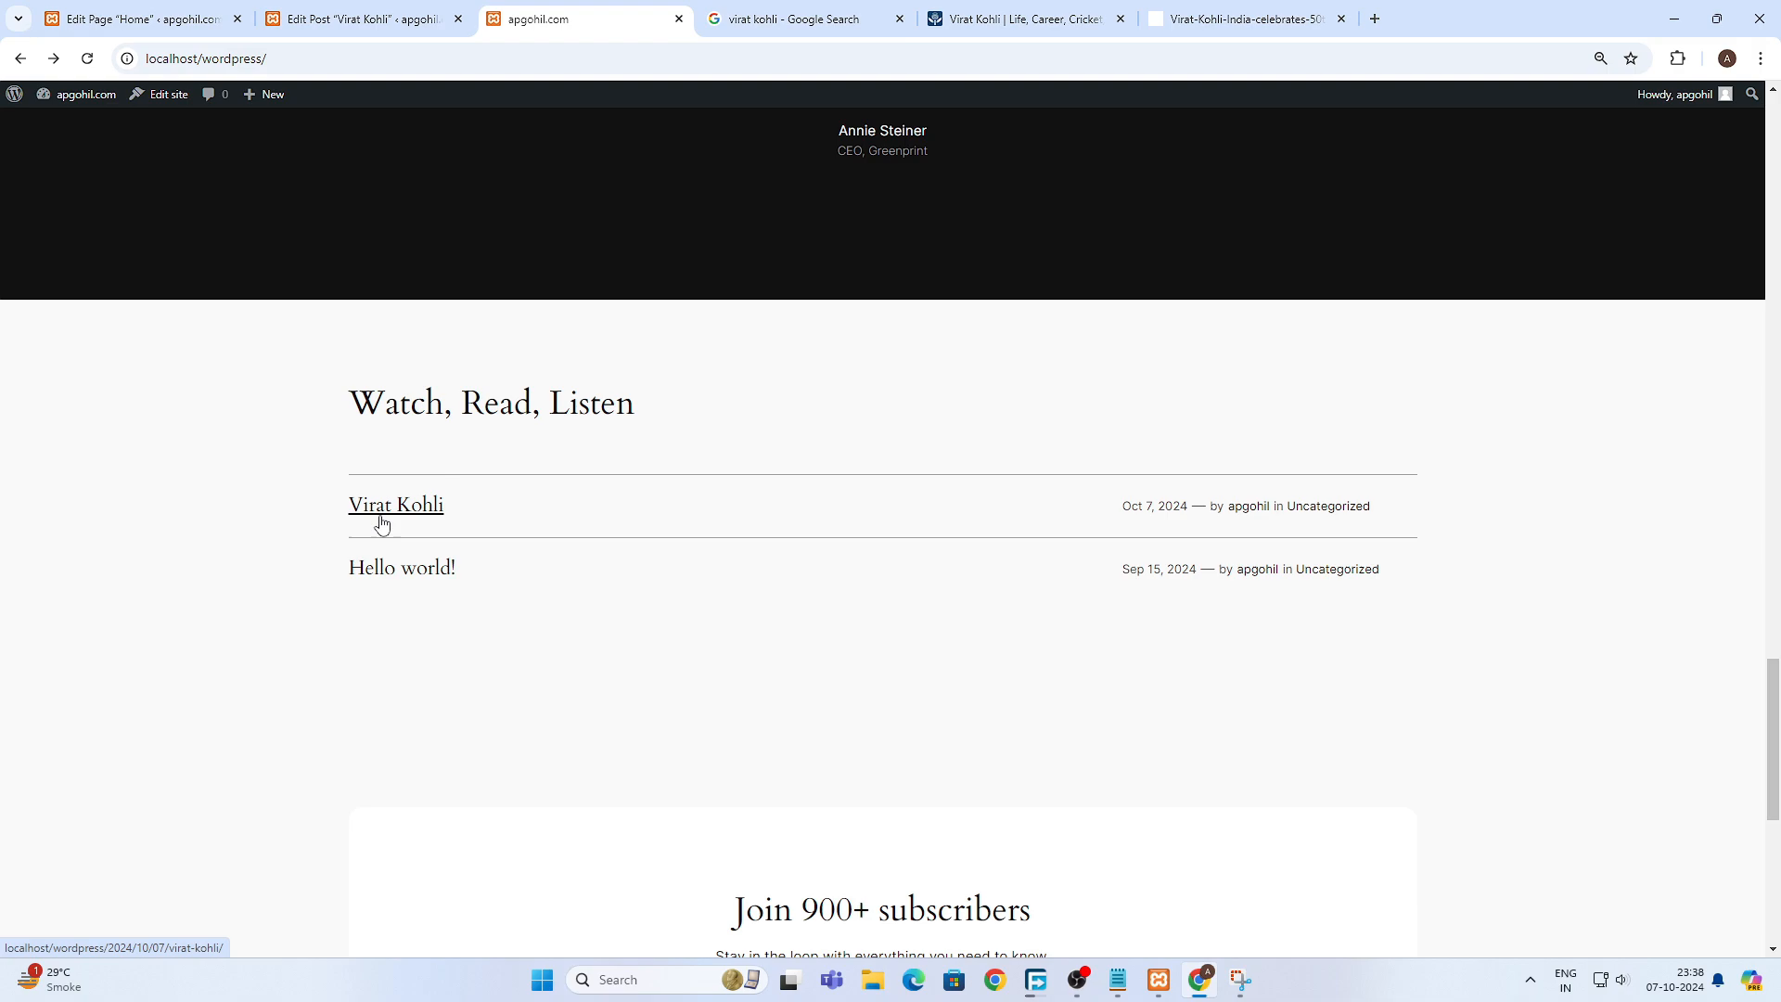
pyautogui.click(381, 525)
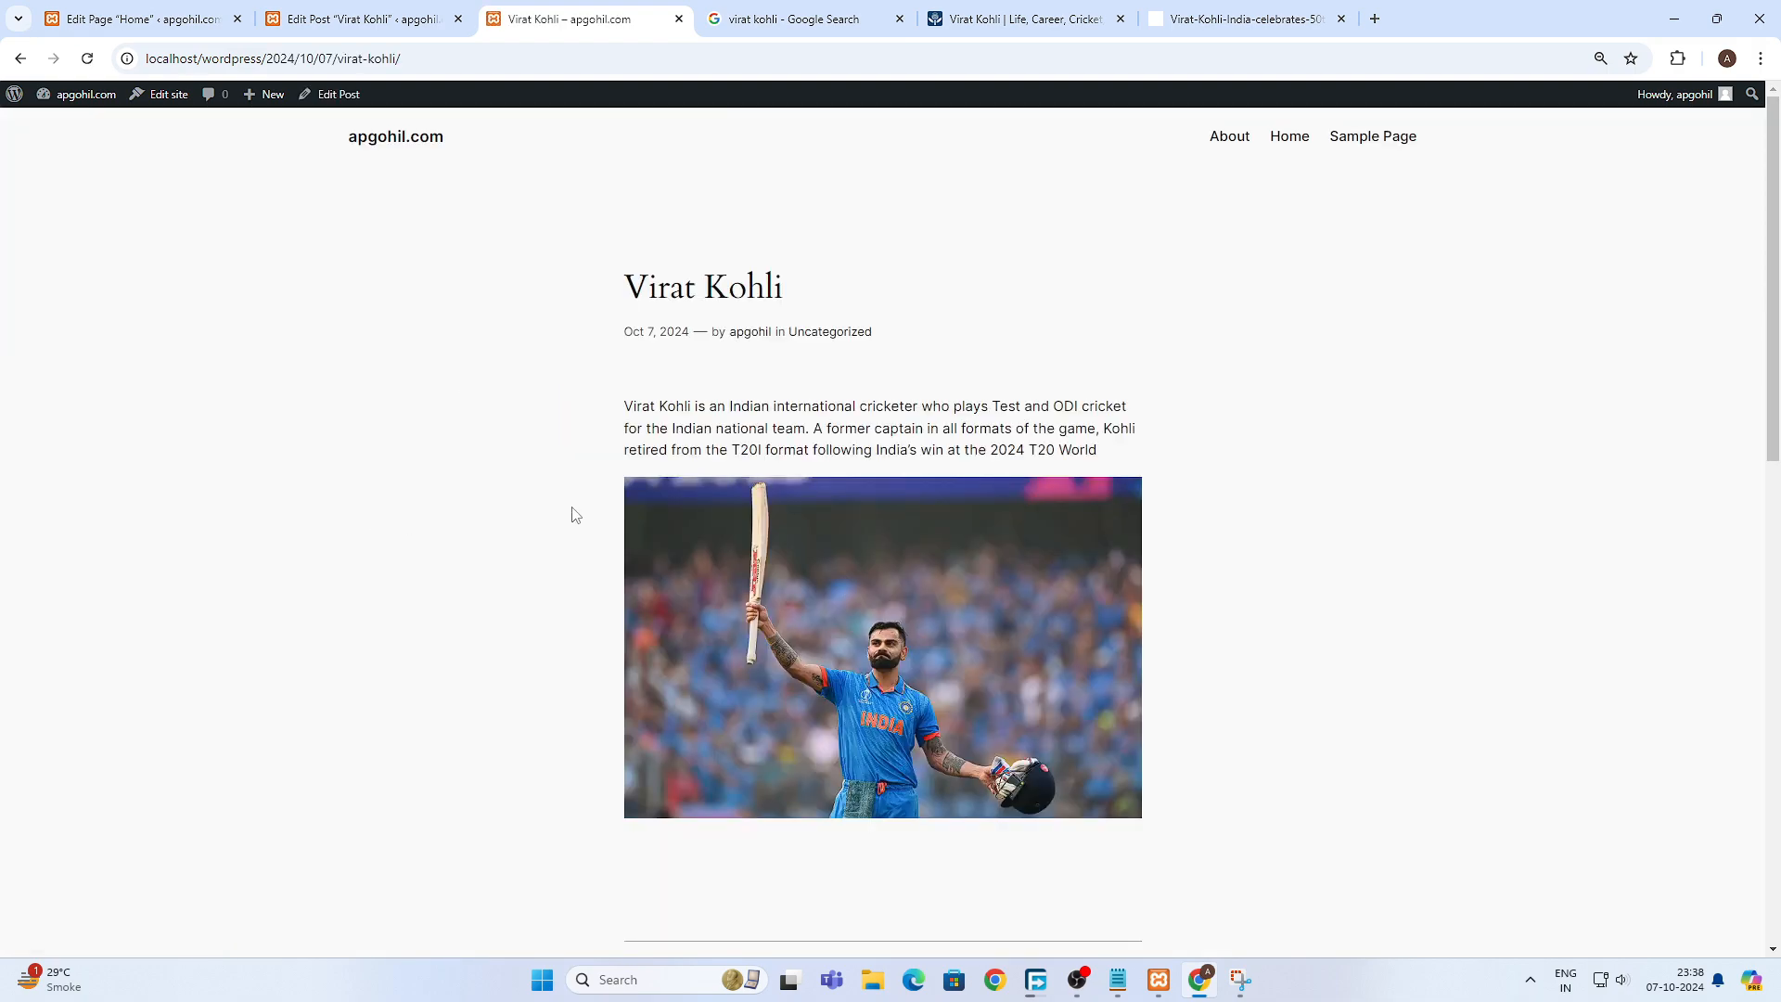
# - Return to the site's front page and review its sections down to the post list and back to the header
pyautogui.click(400, 139)
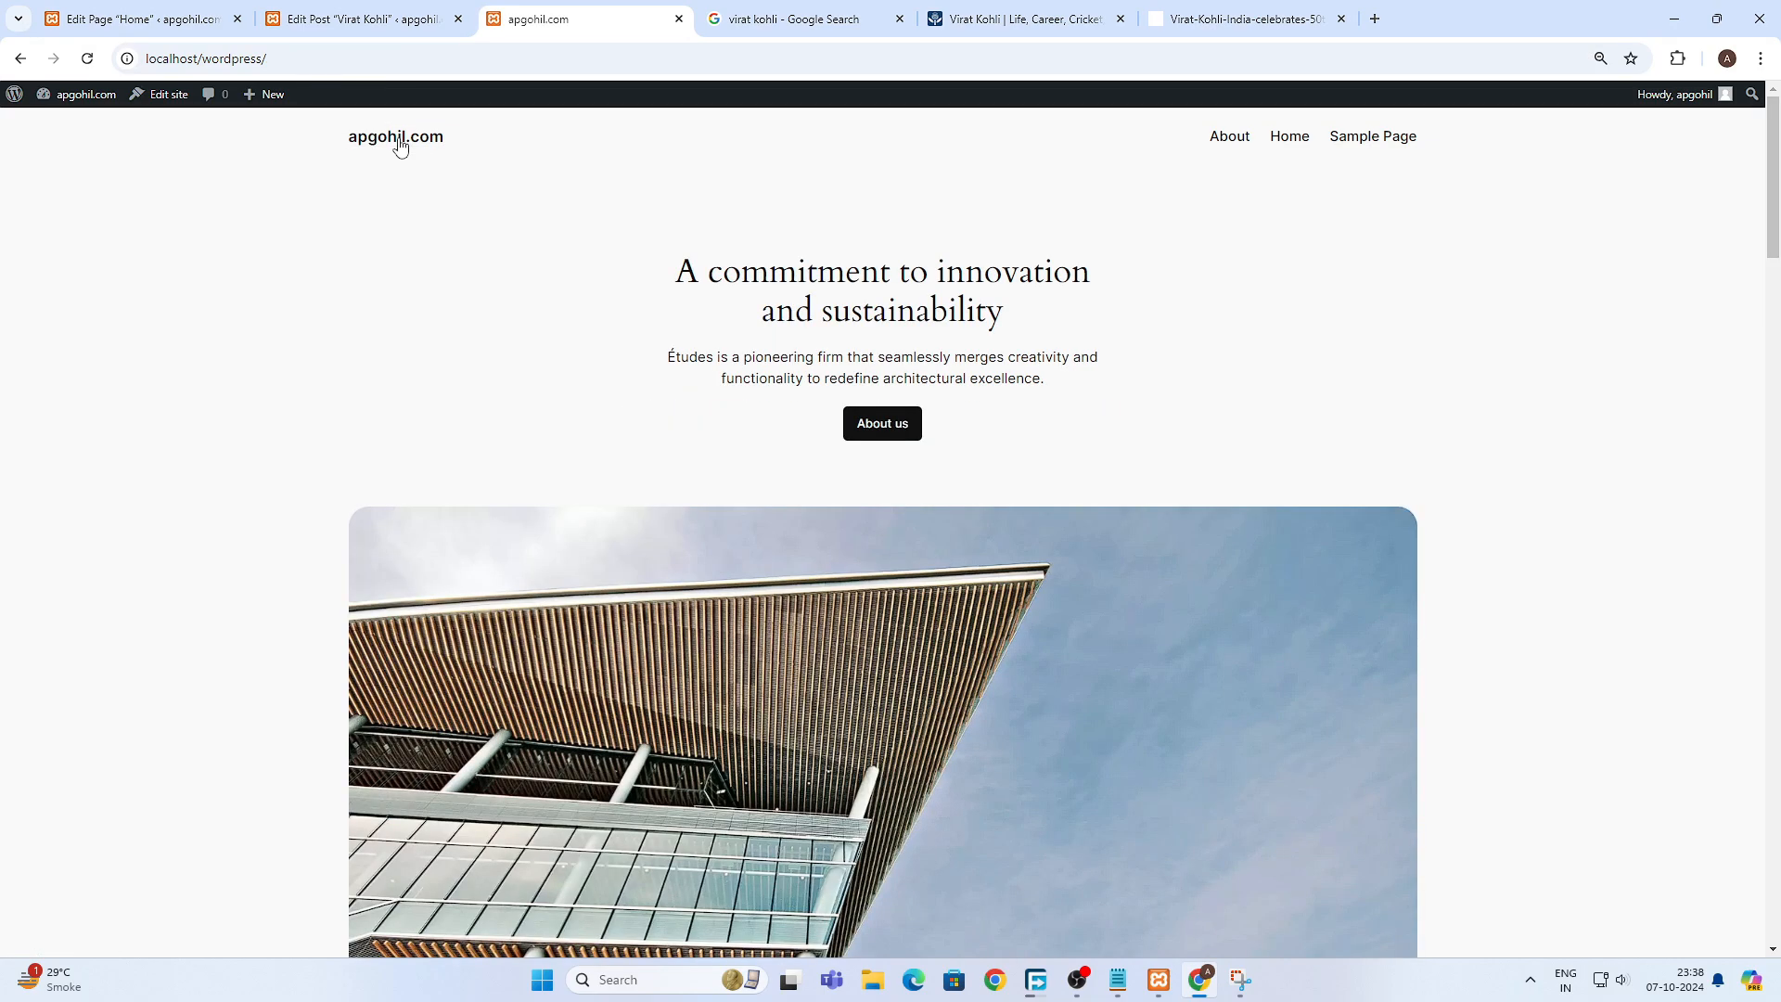
pyautogui.scroll(-20, 449, 306)
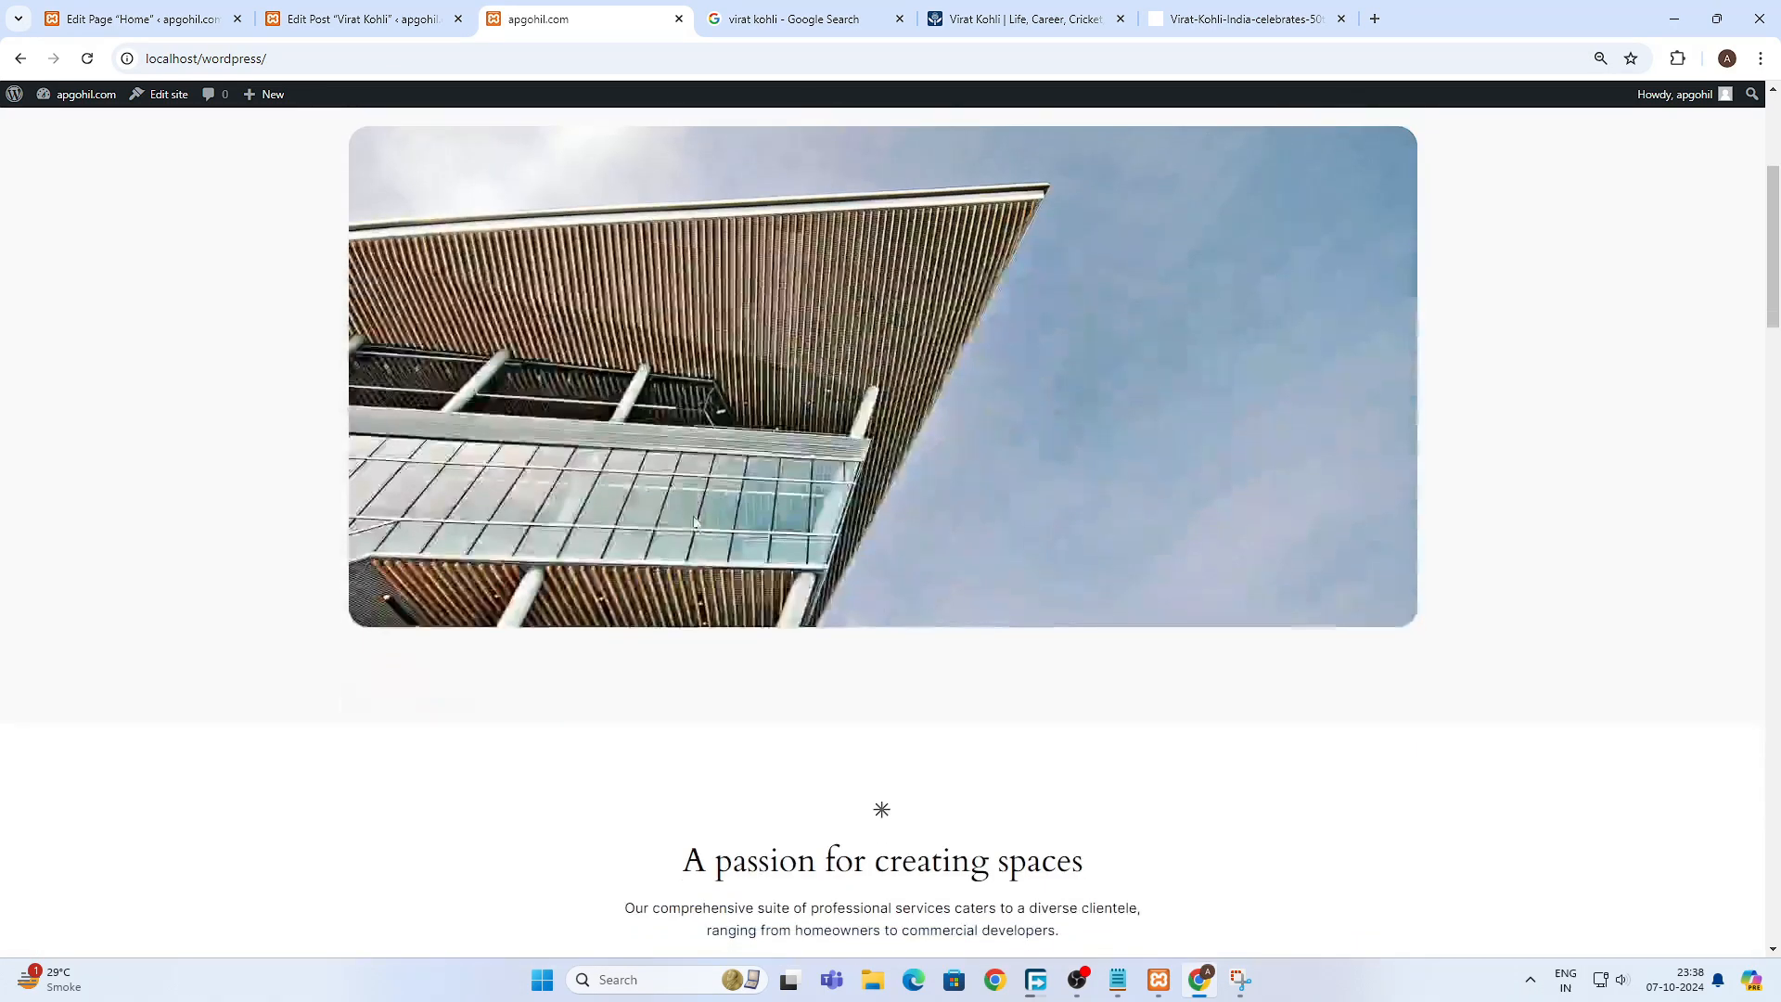
pyautogui.scroll(-10, 567, 621)
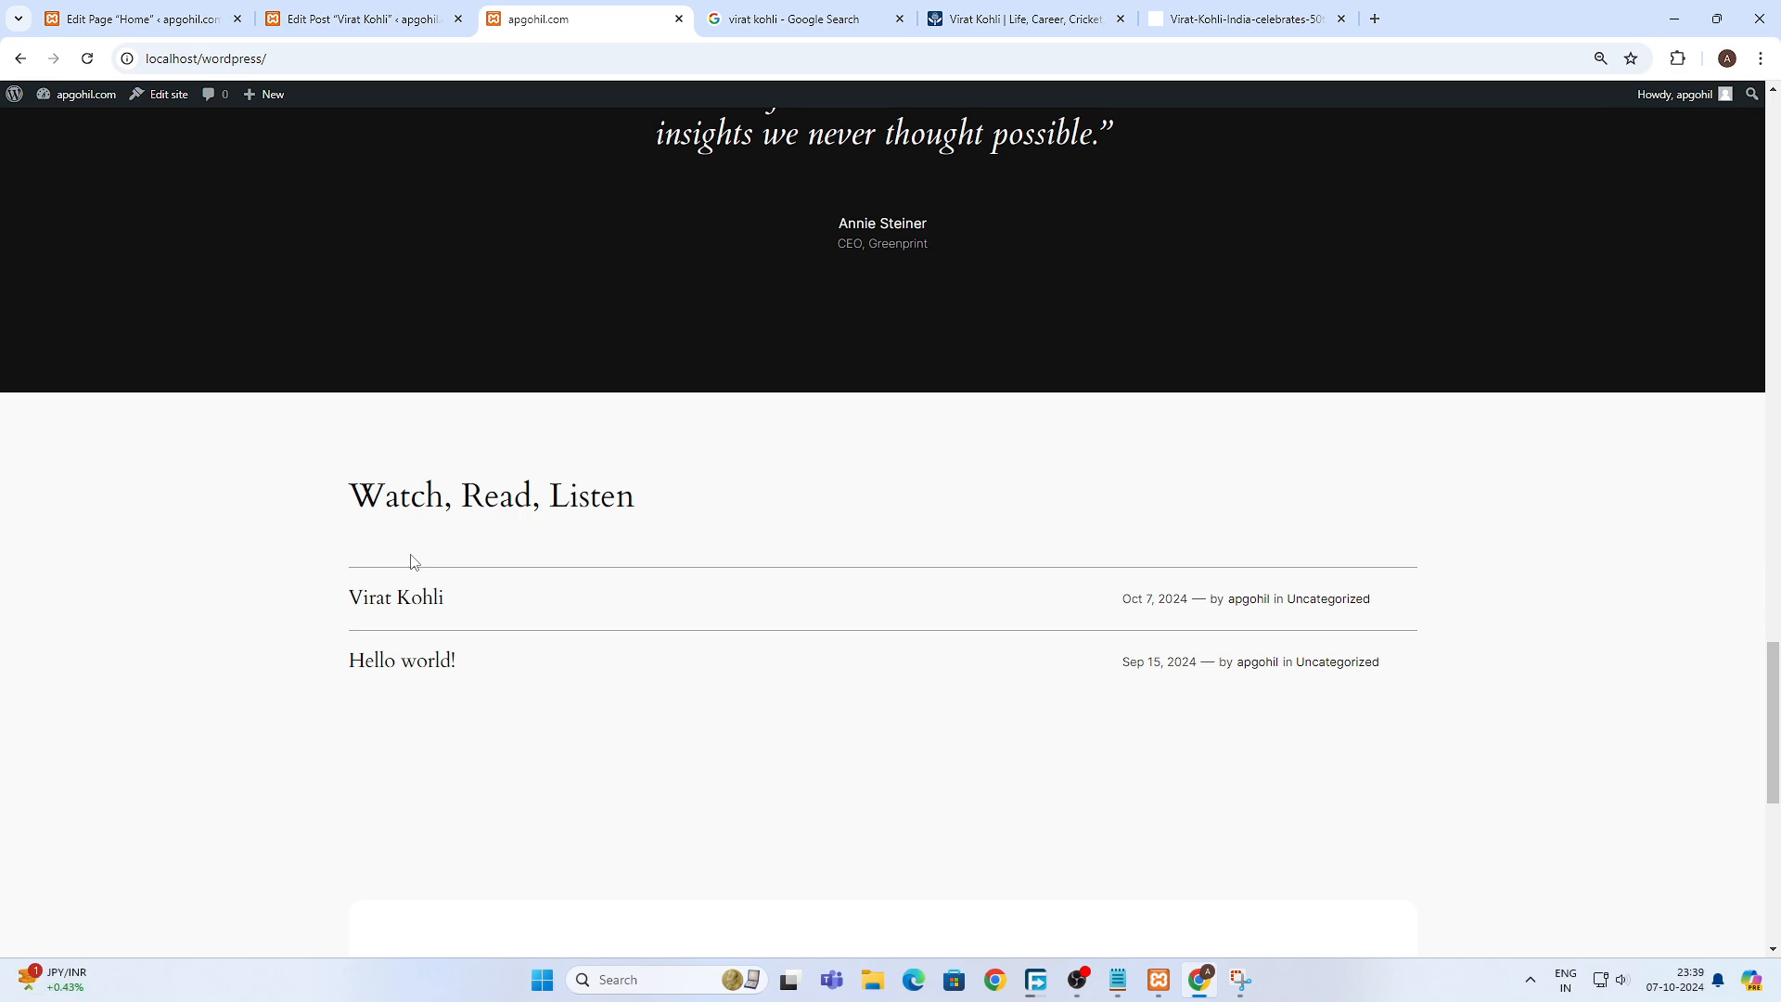
pyautogui.scroll(20, 1206, 350)
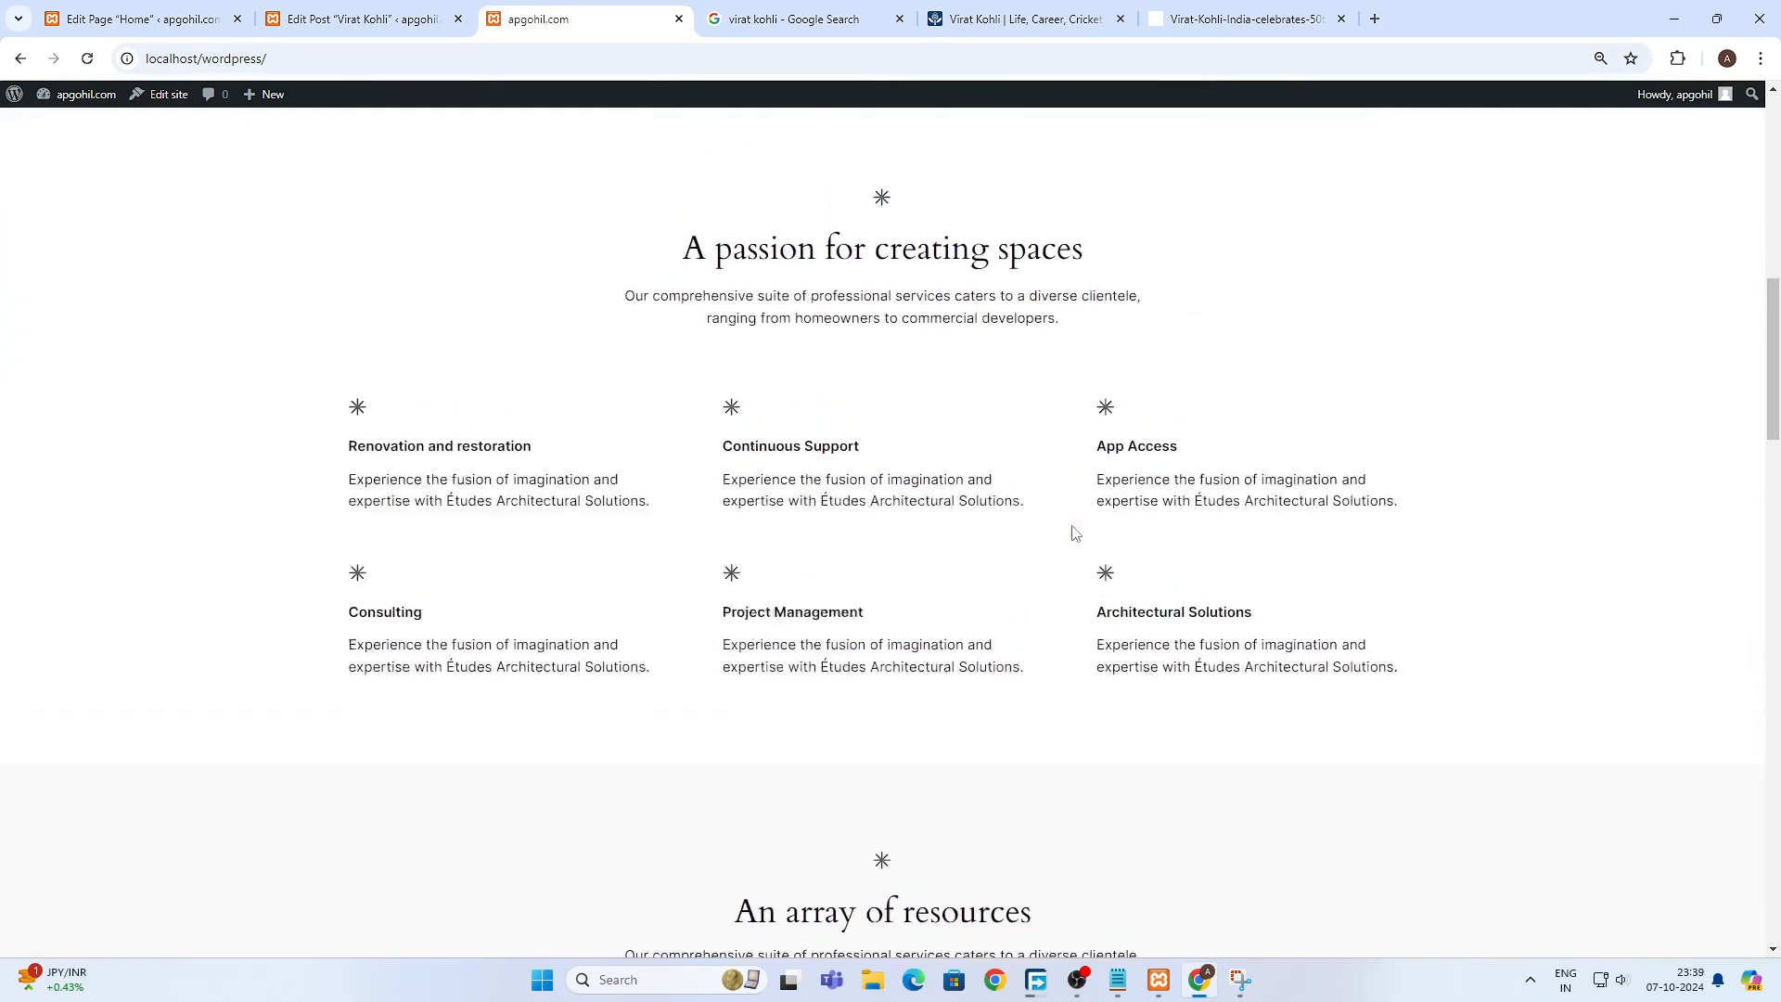
pyautogui.scroll(12, 1074, 532)
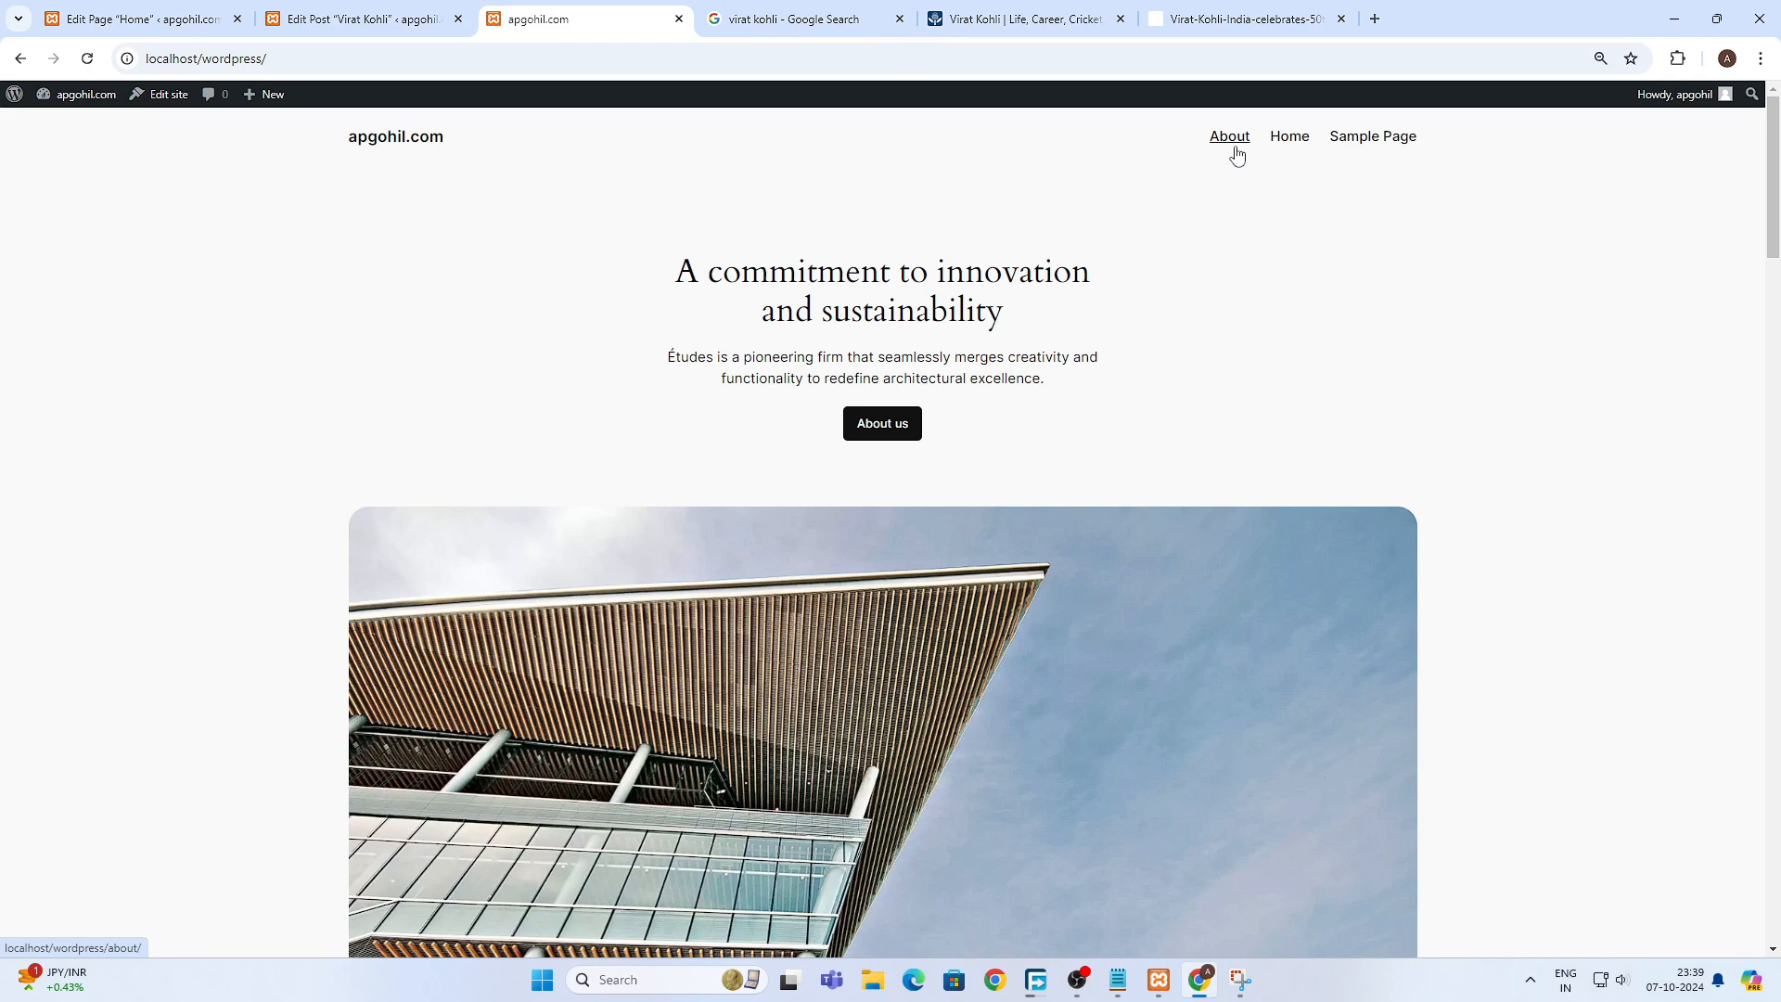
# - View the site's Home and About pages, and return to the WordPress admin dashboard
pyautogui.click(1289, 137)
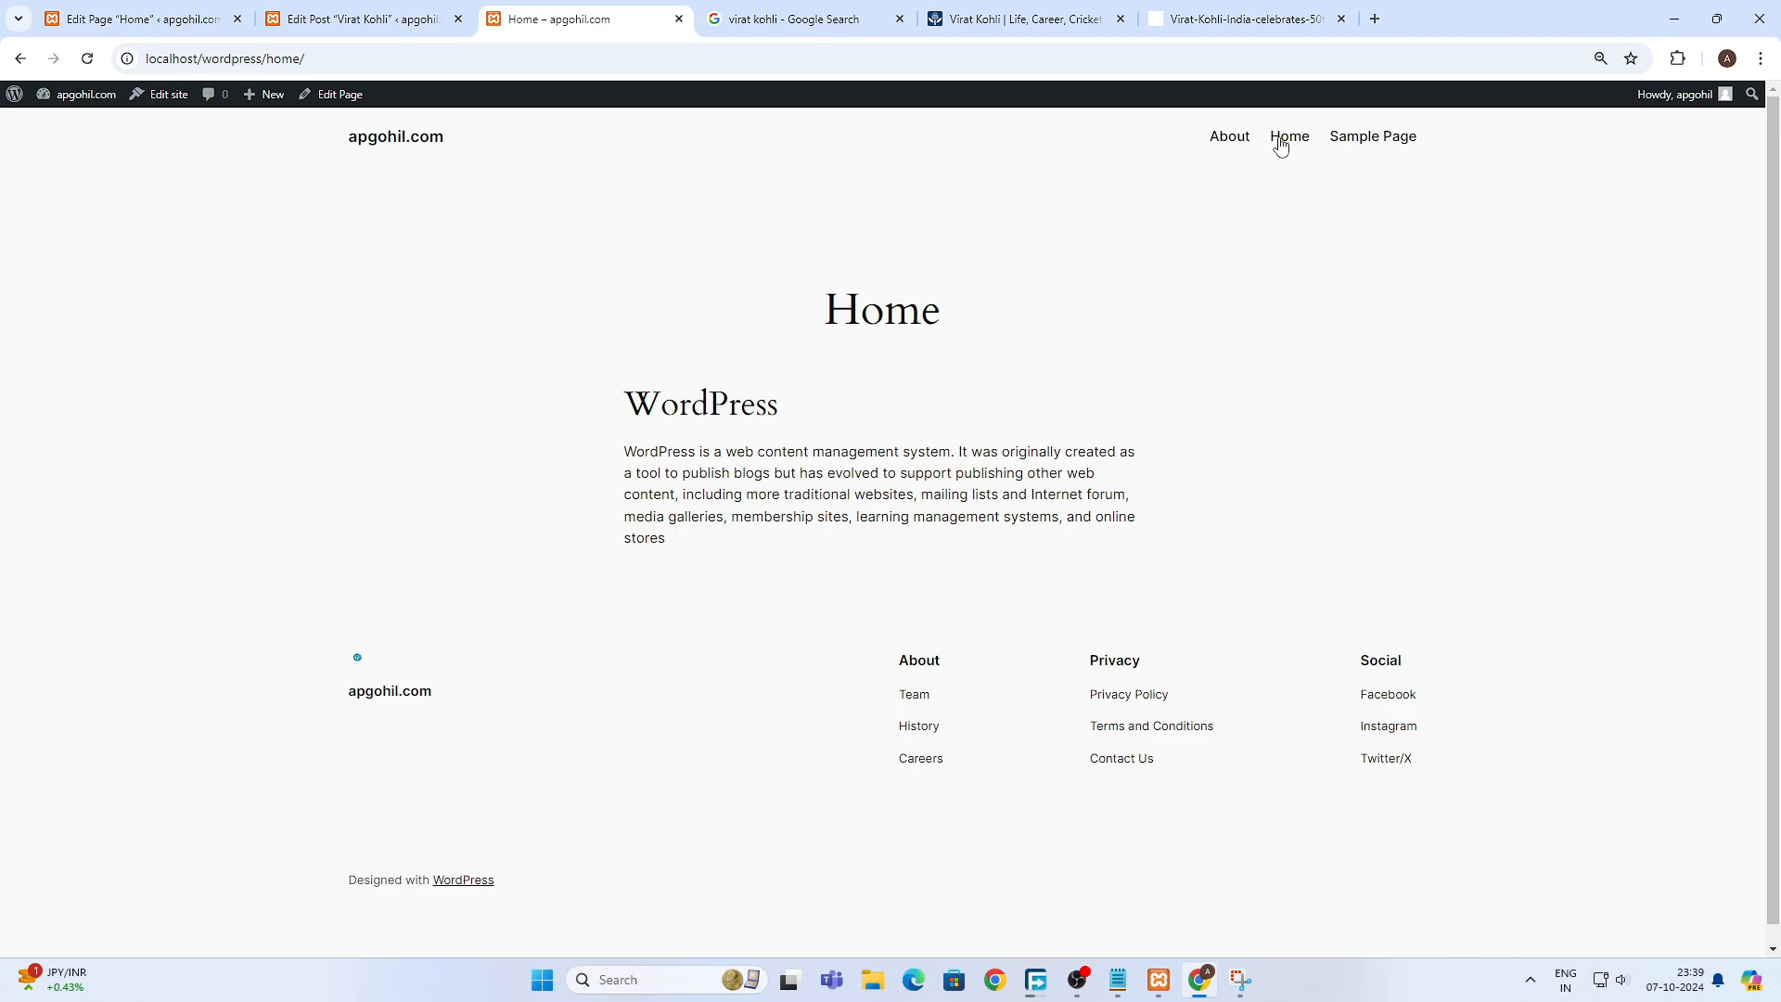
pyautogui.click(1231, 142)
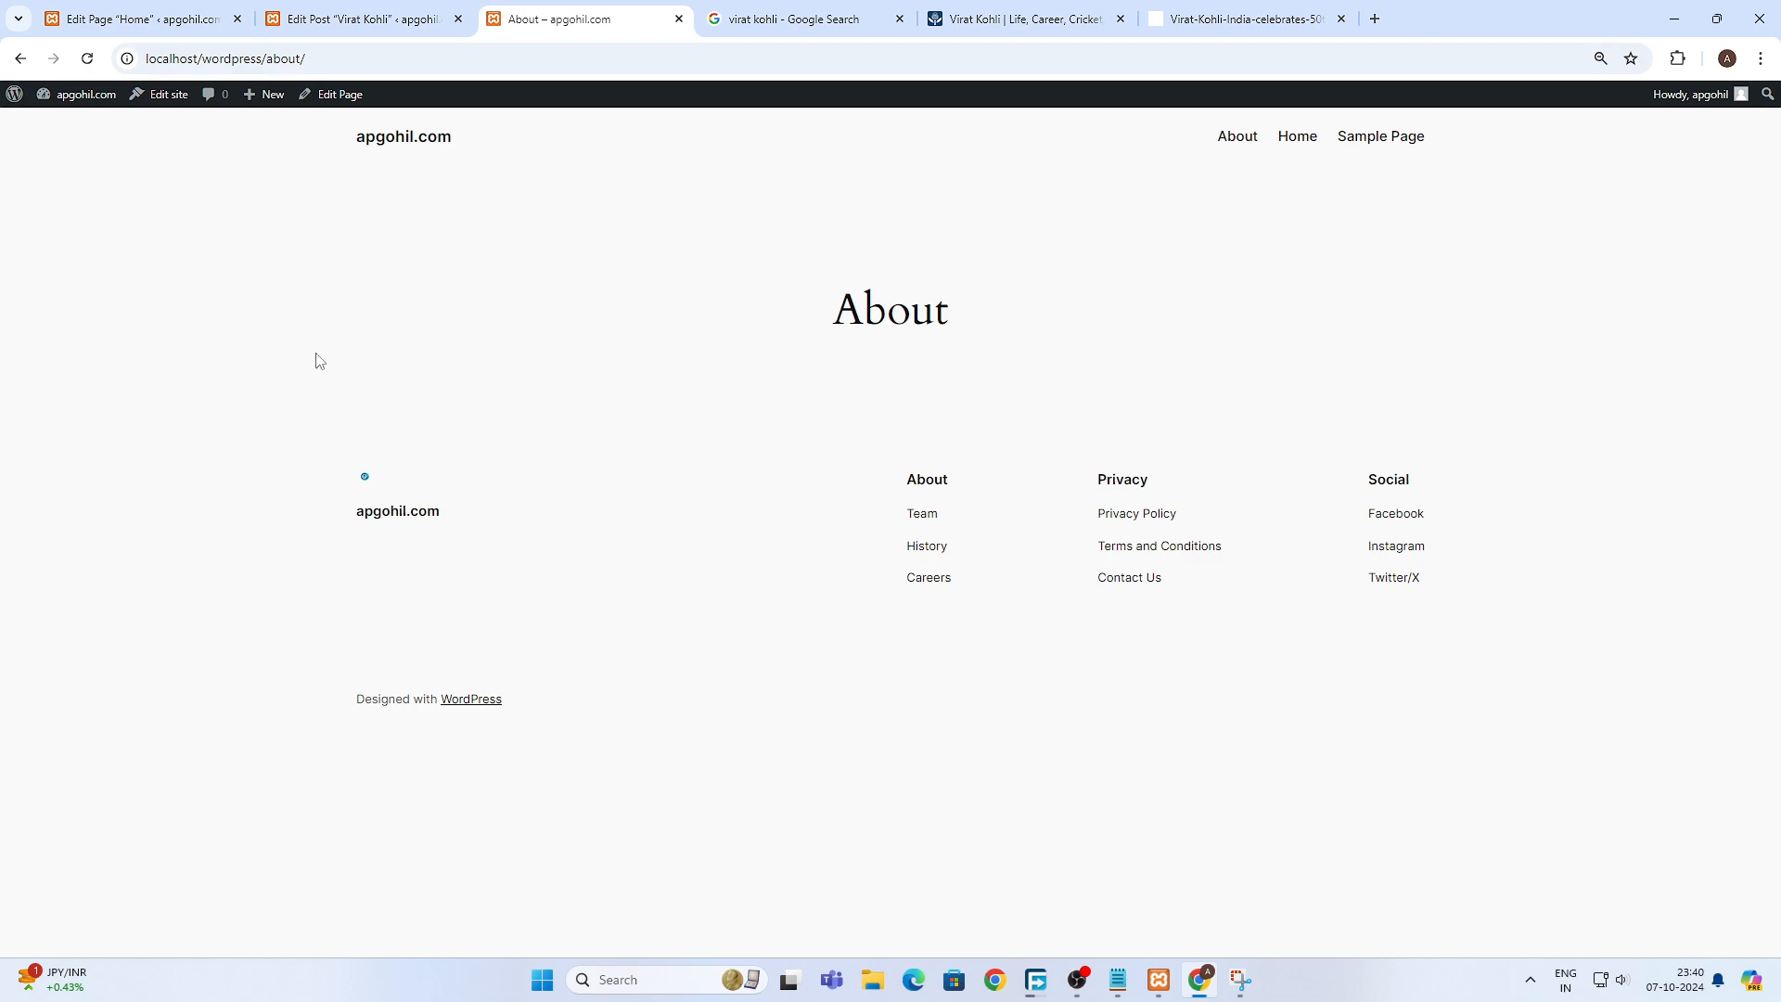
pyautogui.click(68, 97)
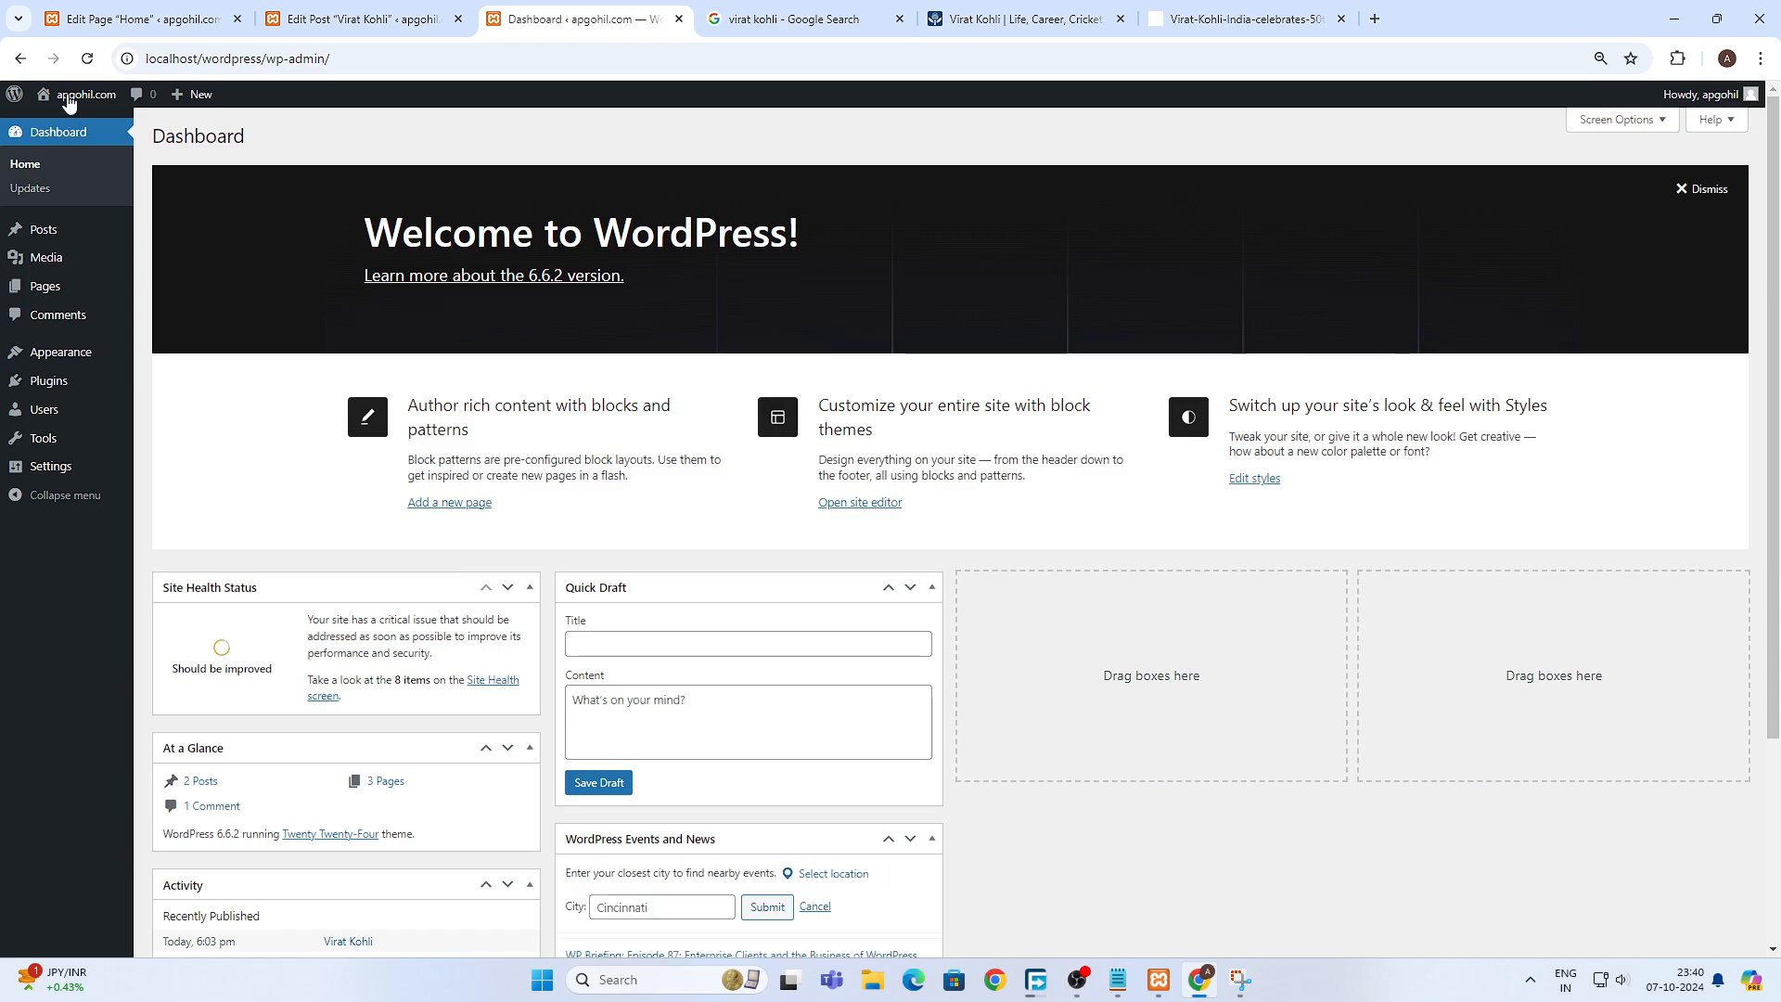
pyautogui.moveTo(68, 100)
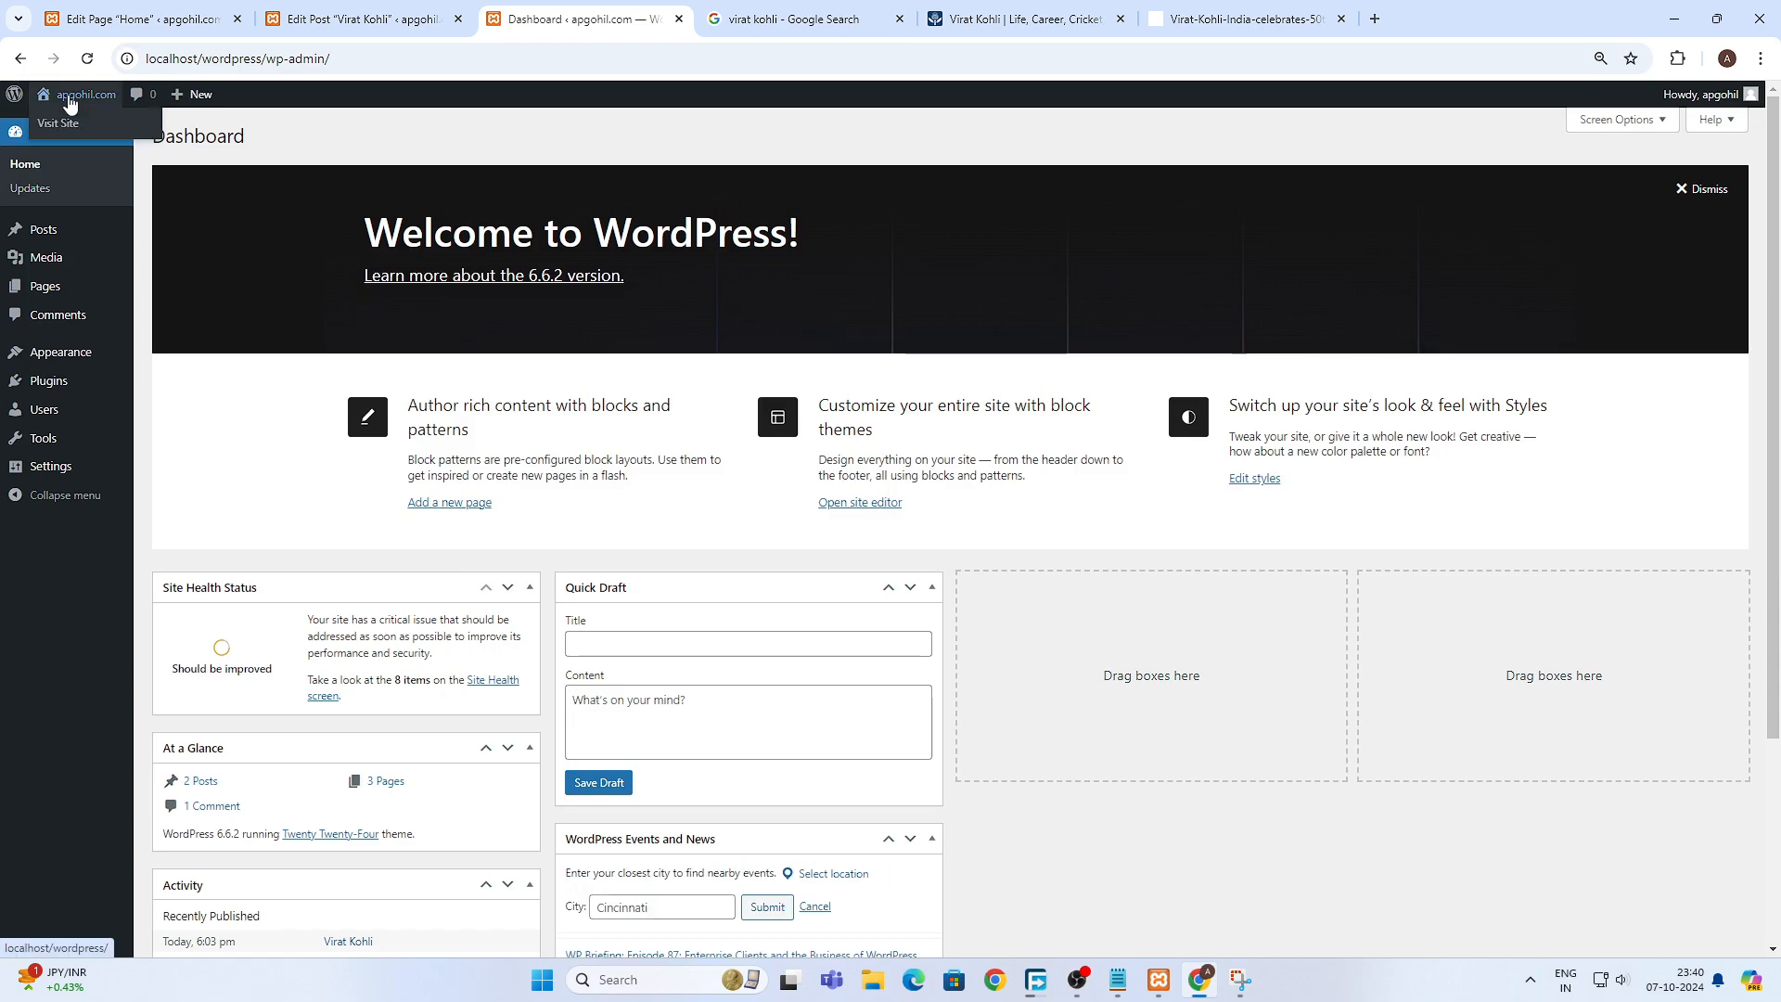